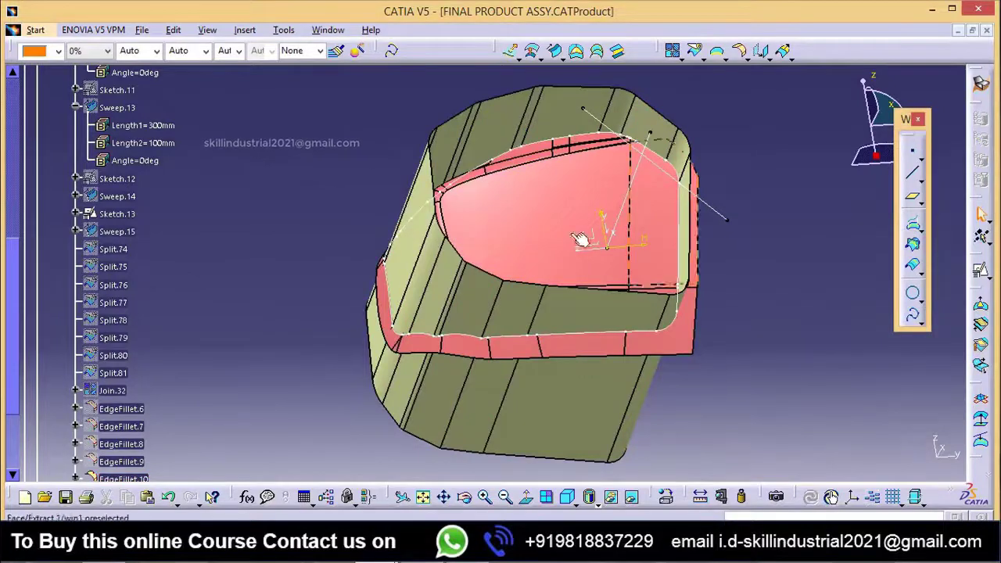
Step: Hide the yellow EdgeFillet.10 surface and the Sketch.13 construction sketch
{"action": "middle_click_drag", "start_coordinate": [592, 230], "coordinate": [567, 274]}
{"action": "right_click", "coordinate": [546, 290]}
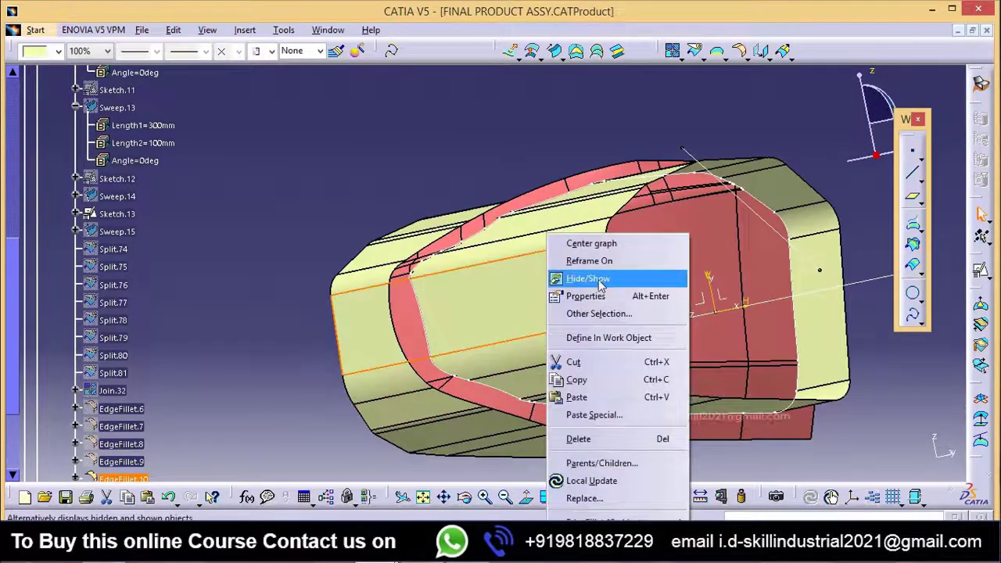
{"action": "left_click", "coordinate": [599, 279]}
{"action": "middle_click_drag", "start_coordinate": [533, 342], "coordinate": [576, 383]}
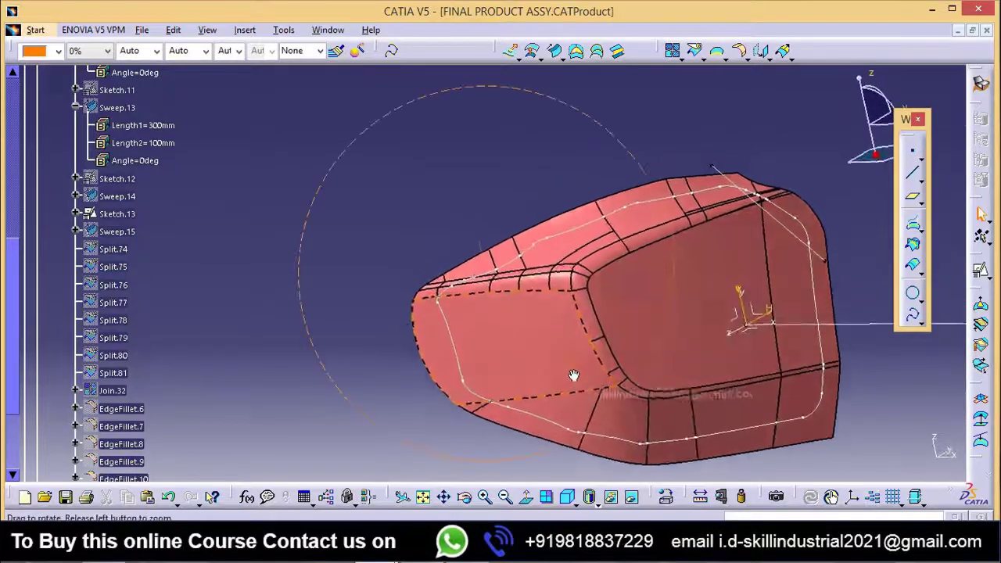
{"action": "right_click", "coordinate": [728, 178]}
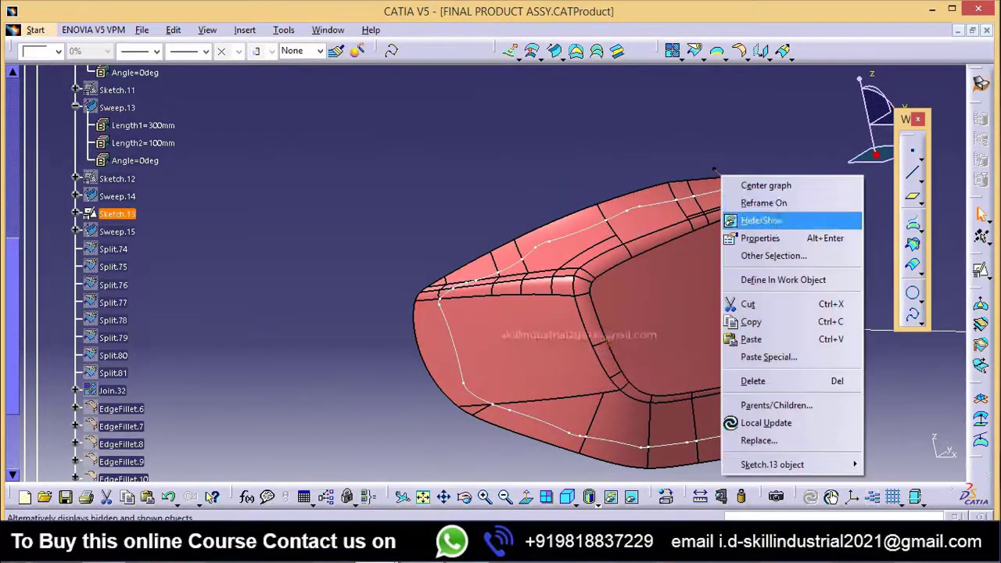
{"action": "left_click", "coordinate": [751, 216]}
{"action": "middle_click_drag", "start_coordinate": [751, 216], "coordinate": [504, 303]}
Step: Start a spline at the Intersect.2 vertex near the front fillet corner and make it tangent to Intersect.2
{"action": "left_click", "coordinate": [912, 316]}
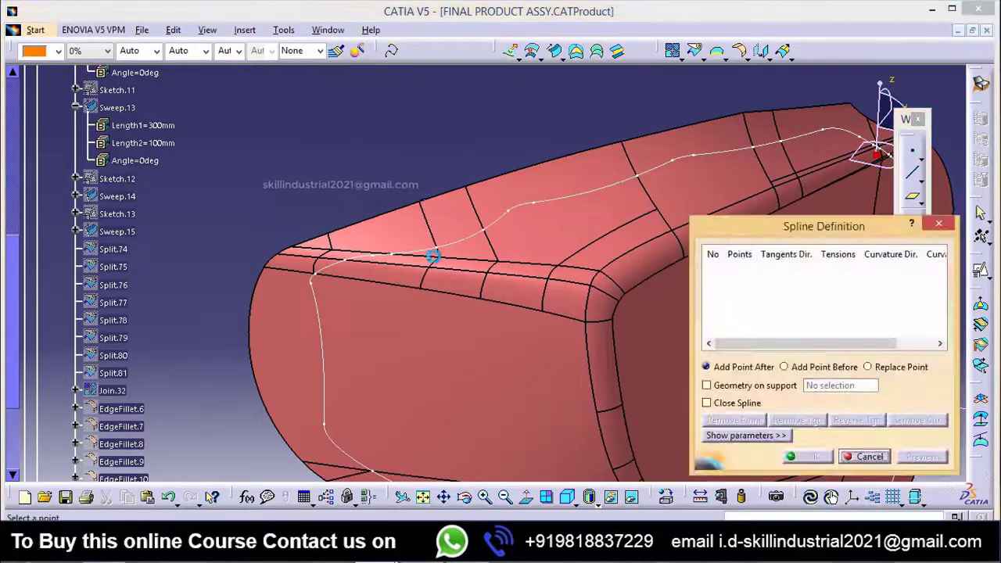
{"action": "middle_click_drag", "start_coordinate": [423, 301], "coordinate": [496, 255]}
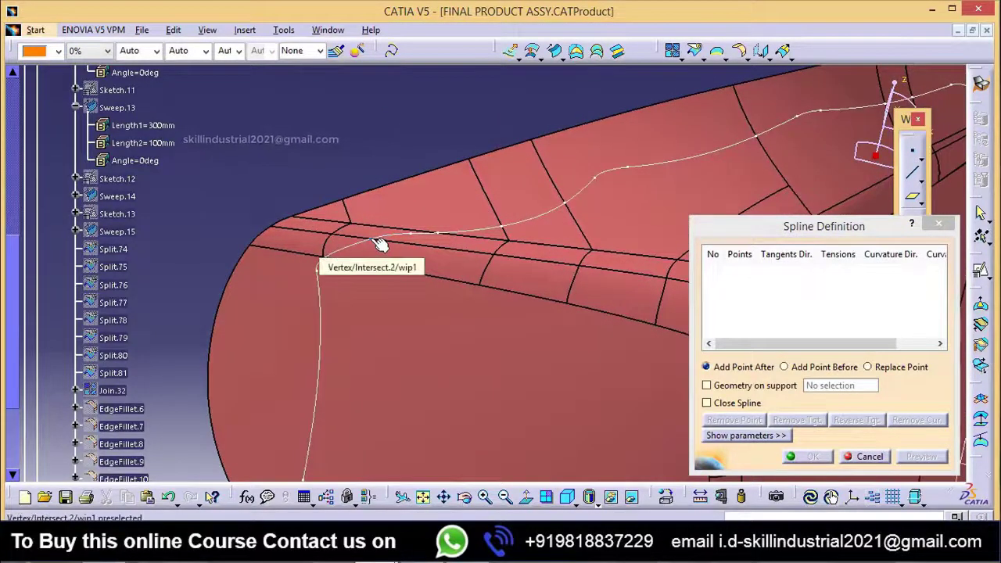
{"action": "left_click", "coordinate": [379, 244]}
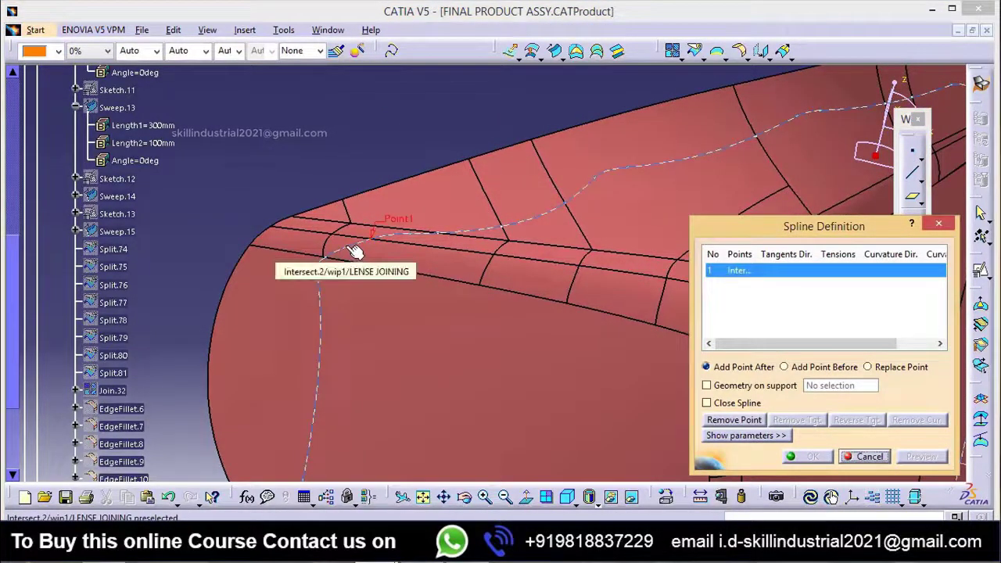
{"action": "left_click", "coordinate": [351, 247]}
{"action": "middle_click_drag", "start_coordinate": [493, 333], "coordinate": [389, 324]}
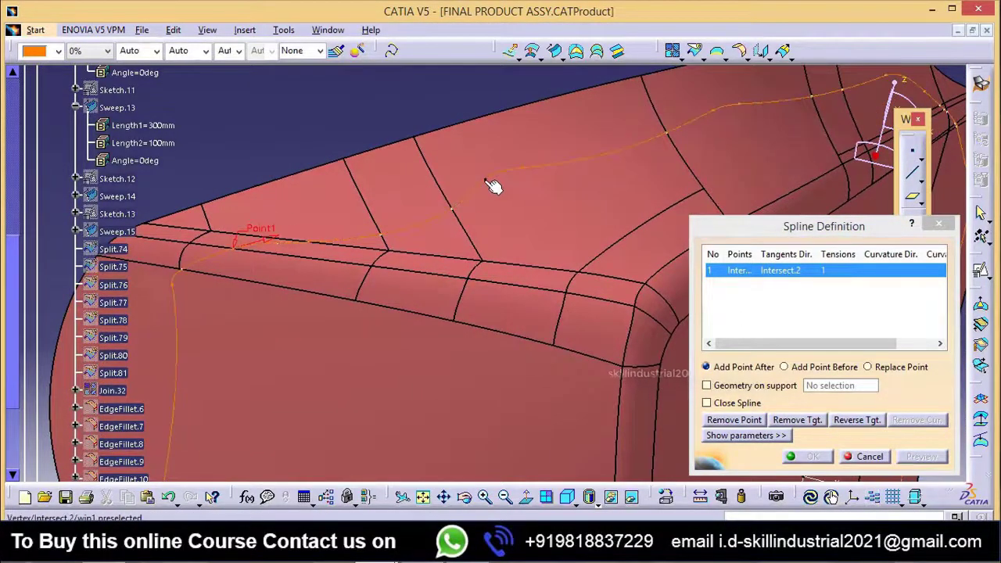
Step: Create the spline's second point on curve Intersect.2 at about 104.221 mm, just past the wavy stretch of the curve
{"action": "right_click", "coordinate": [734, 295]}
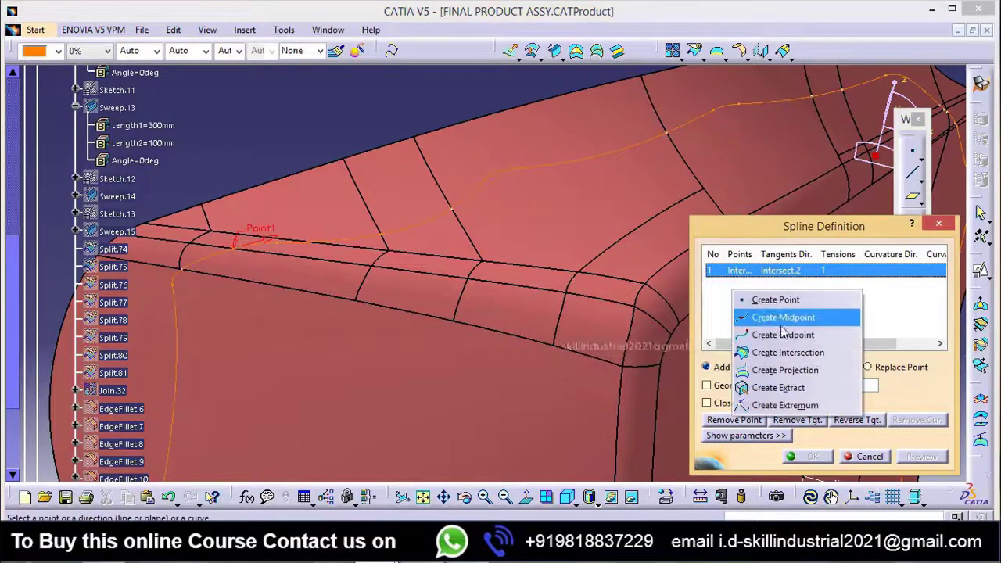
{"action": "left_click", "coordinate": [766, 297]}
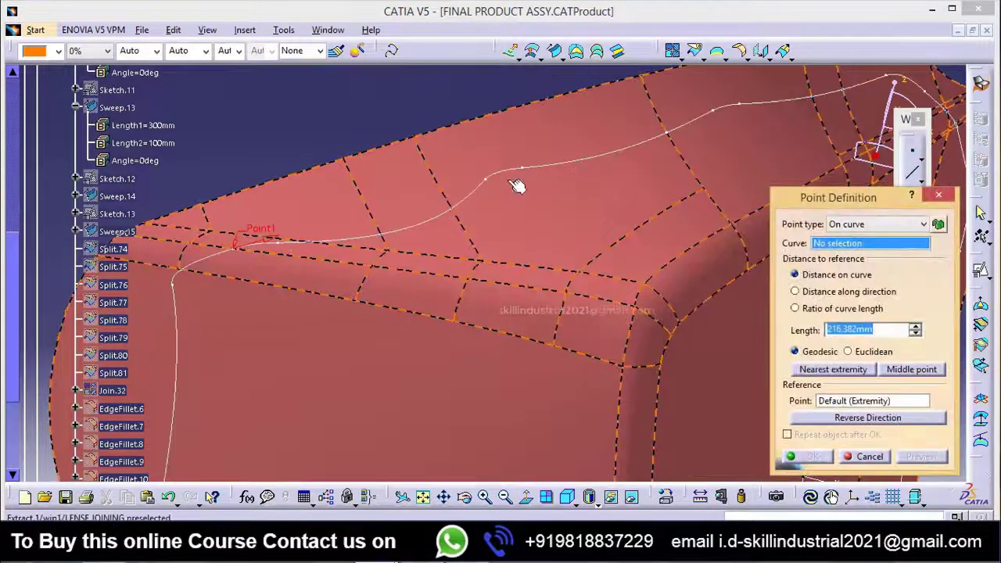
{"action": "middle_click_drag", "start_coordinate": [512, 201], "coordinate": [520, 230]}
{"action": "left_click", "coordinate": [505, 225]}
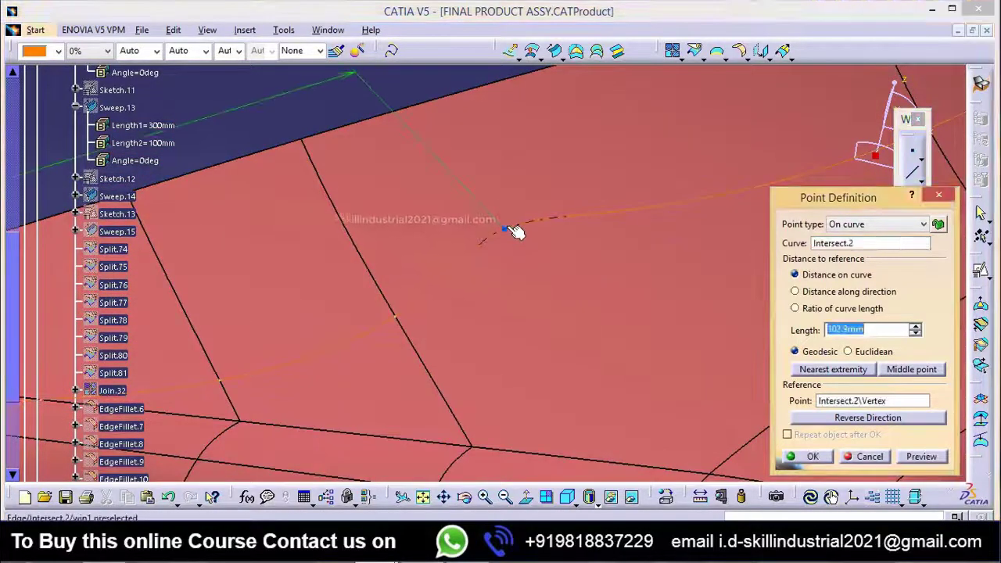
{"action": "key", "text": "BackSpace"}
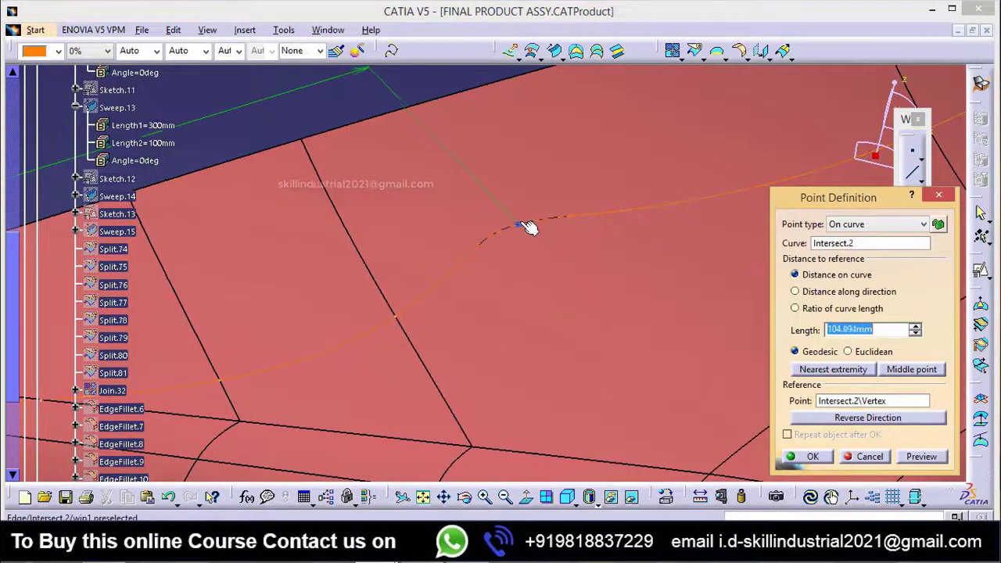
{"action": "left_click", "coordinate": [513, 226]}
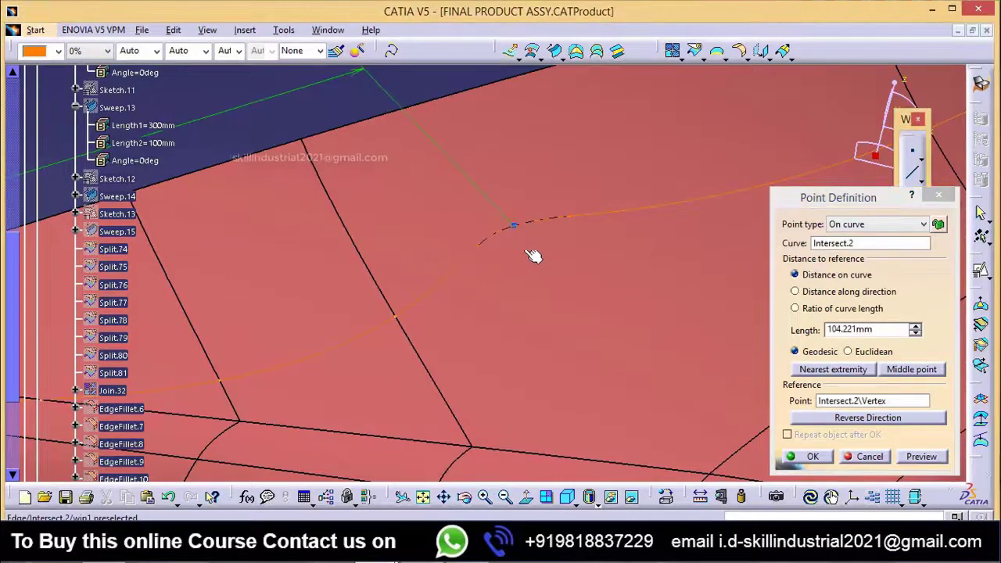
{"action": "middle_click_drag", "start_coordinate": [541, 276], "coordinate": [630, 349]}
{"action": "left_click", "coordinate": [812, 456]}
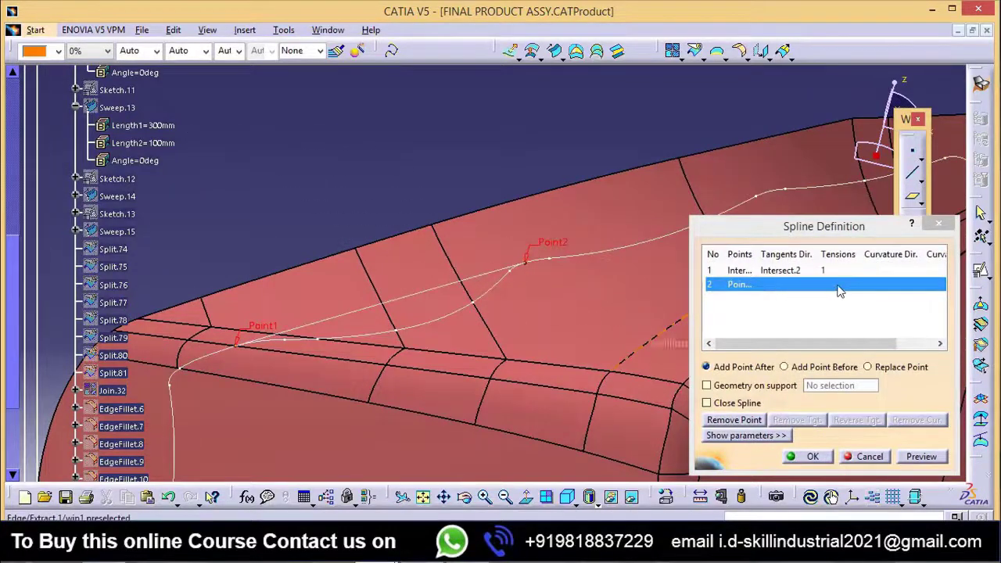
Step: Try to make the spline's second point tangent to Intersect.2
{"action": "left_click", "coordinate": [592, 262]}
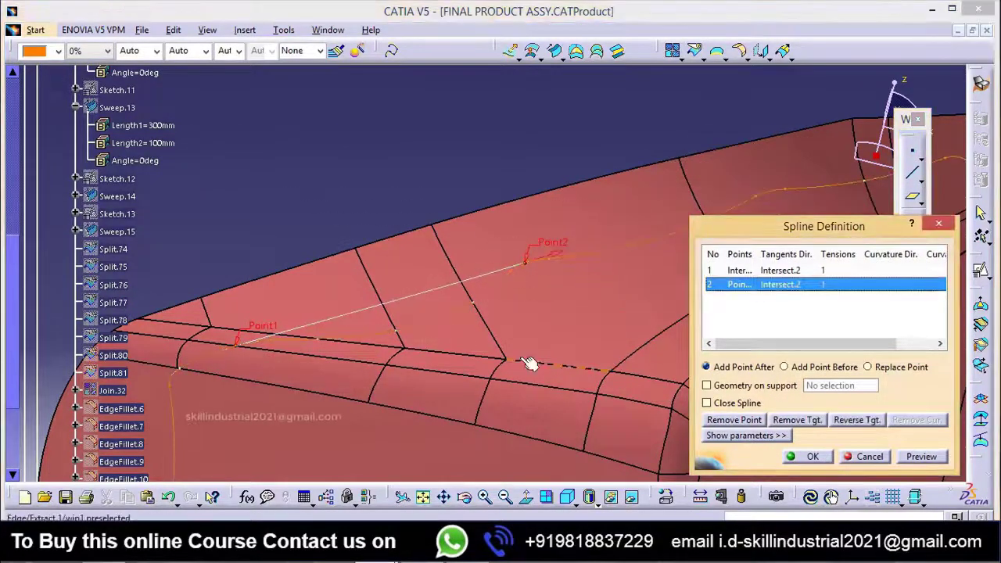
{"action": "middle_click_drag", "start_coordinate": [529, 364], "coordinate": [604, 291]}
{"action": "middle_click_drag", "start_coordinate": [487, 313], "coordinate": [350, 460]}
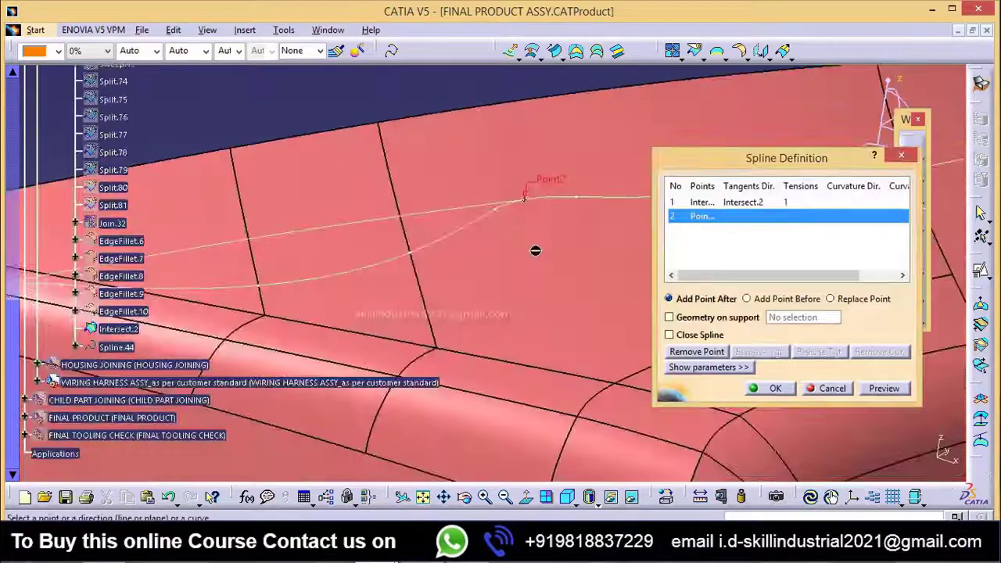
{"action": "middle_click_drag", "start_coordinate": [536, 251], "coordinate": [526, 294]}
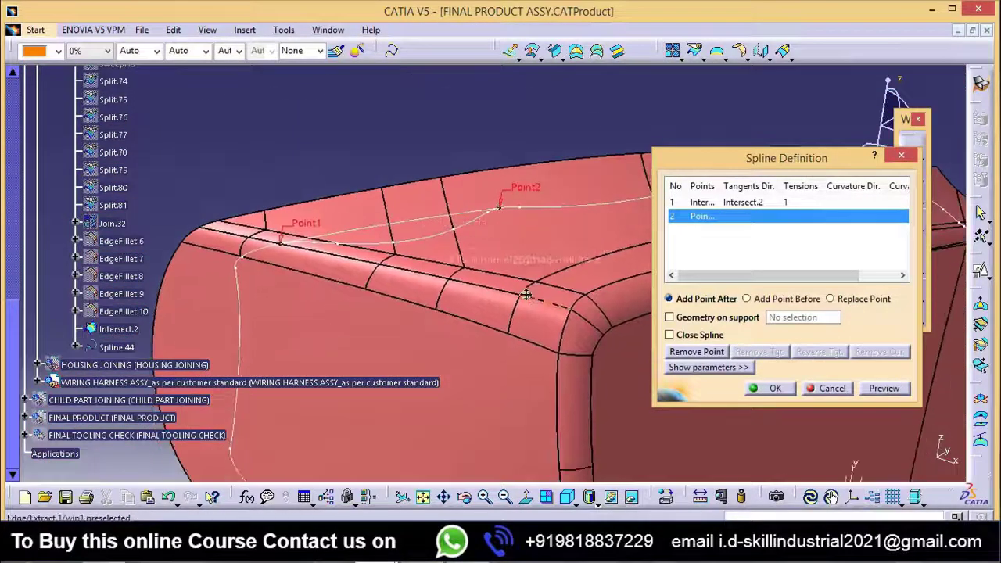
Step: Lay the spline on the Extract.1 surface as its support geometry and create it
{"action": "left_click", "coordinate": [695, 321]}
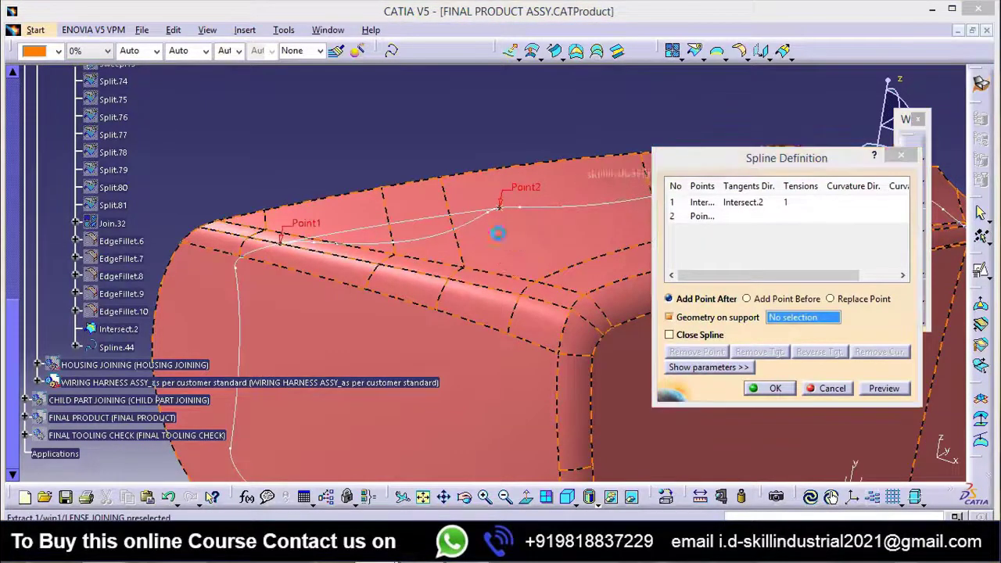
{"action": "left_click", "coordinate": [635, 424]}
{"action": "middle_click_drag", "start_coordinate": [635, 399], "coordinate": [384, 220]}
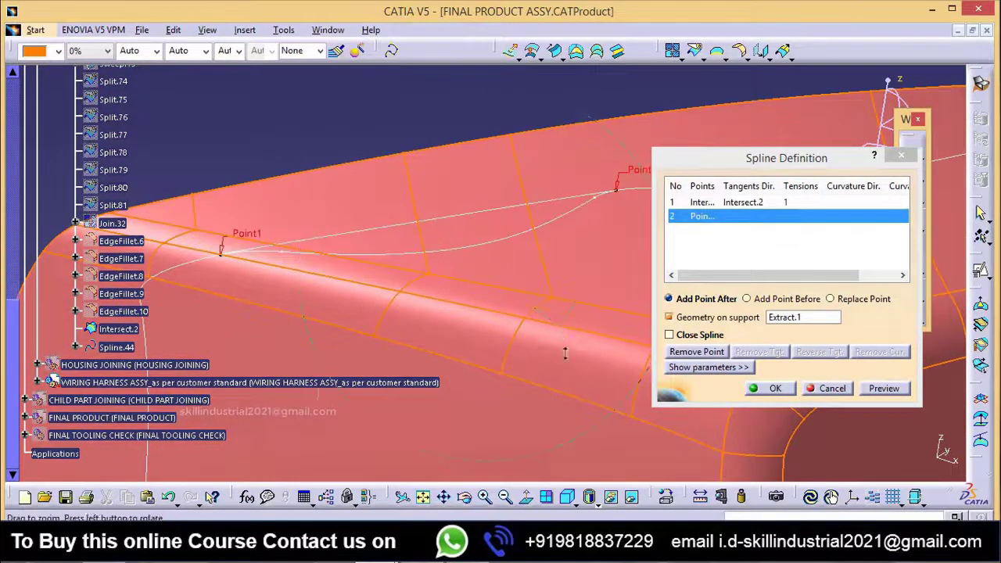
{"action": "middle_click_drag", "start_coordinate": [565, 353], "coordinate": [784, 412]}
{"action": "left_click", "coordinate": [778, 391]}
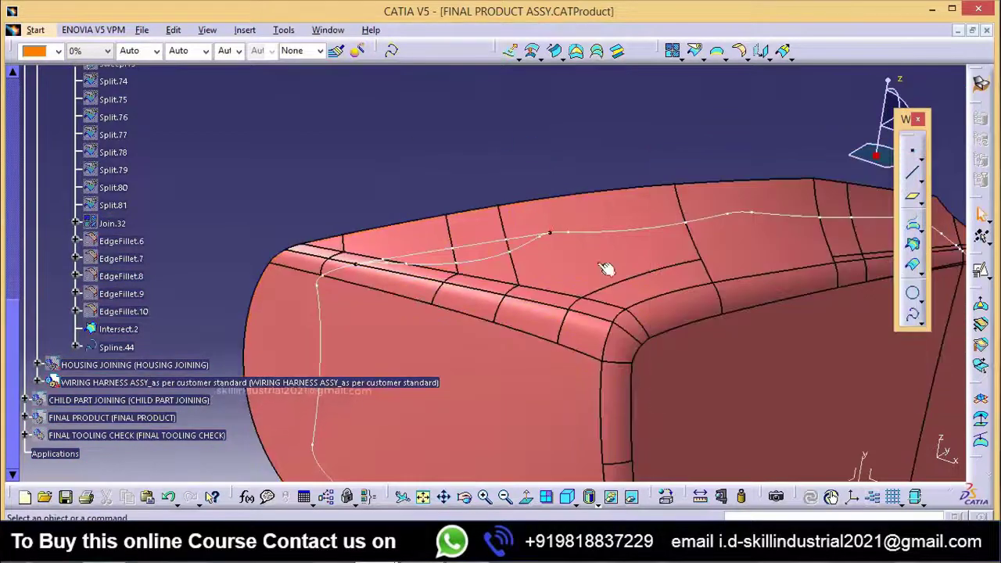
Step: Split the Intersect.2 curve with Spline.44, keeping the other side to remove the wavy segment between the spline's ends
{"action": "middle_click_drag", "start_coordinate": [600, 286], "coordinate": [552, 358]}
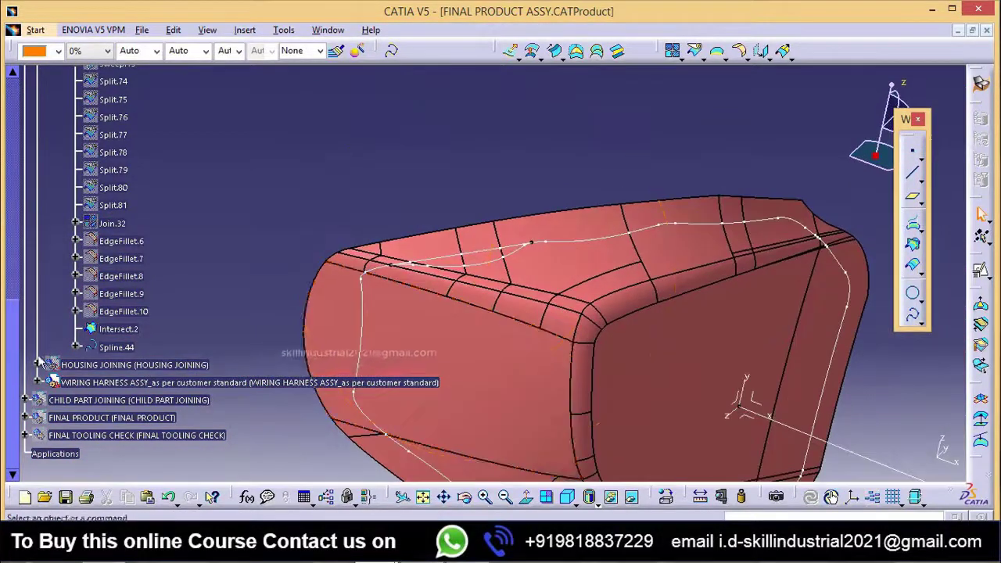
{"action": "middle_click_drag", "start_coordinate": [358, 361], "coordinate": [739, 109]}
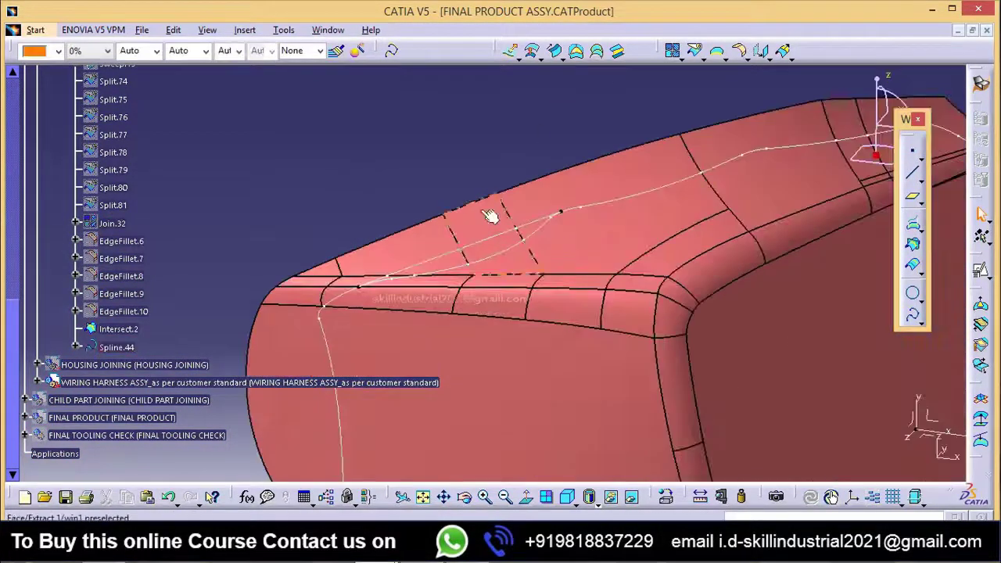
{"action": "middle_click_drag", "start_coordinate": [448, 174], "coordinate": [645, 108]}
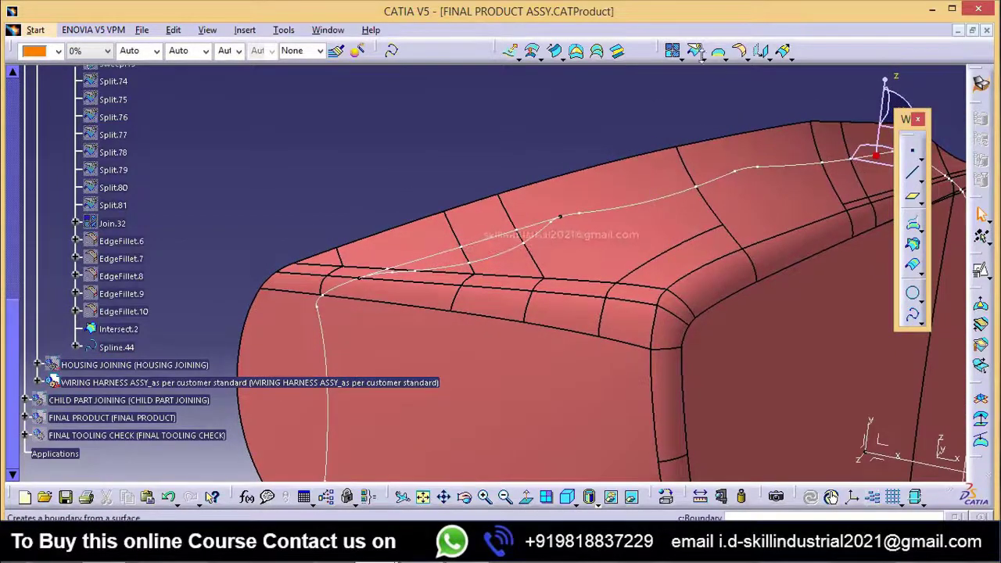
{"action": "left_click", "coordinate": [697, 52]}
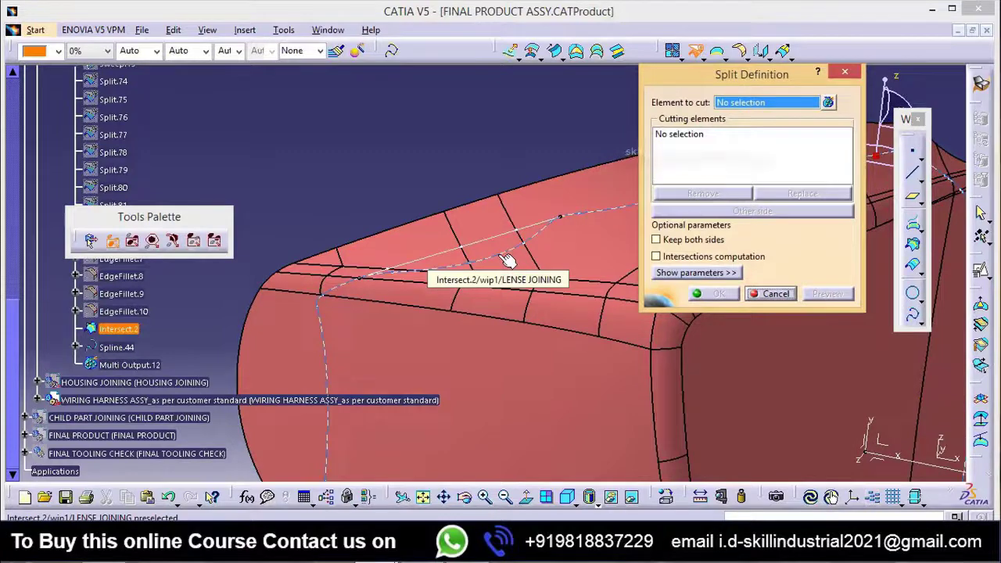
{"action": "left_click", "coordinate": [509, 232]}
{"action": "left_click", "coordinate": [513, 234]}
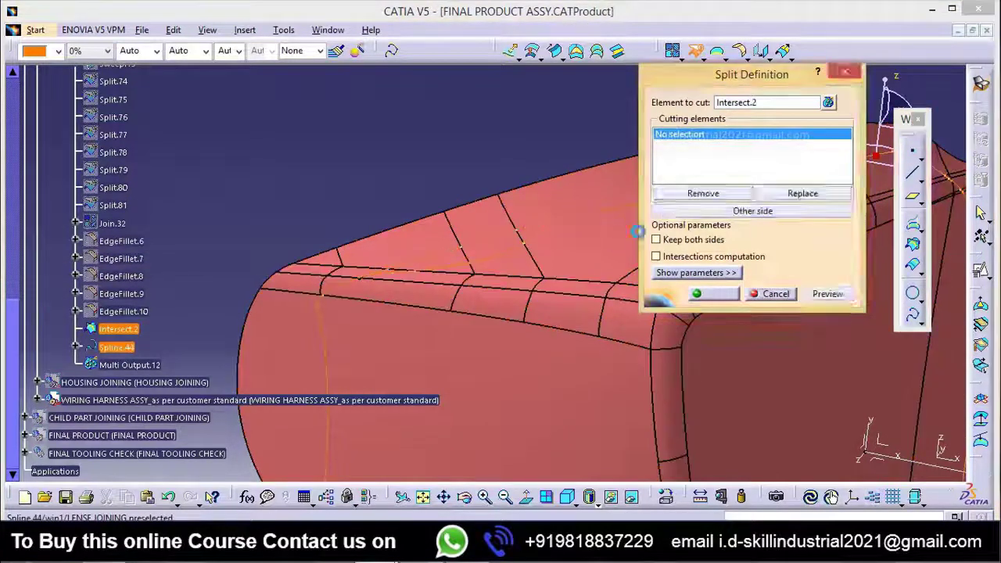
{"action": "left_click", "coordinate": [601, 426]}
{"action": "middle_click_drag", "start_coordinate": [480, 257], "coordinate": [415, 254]}
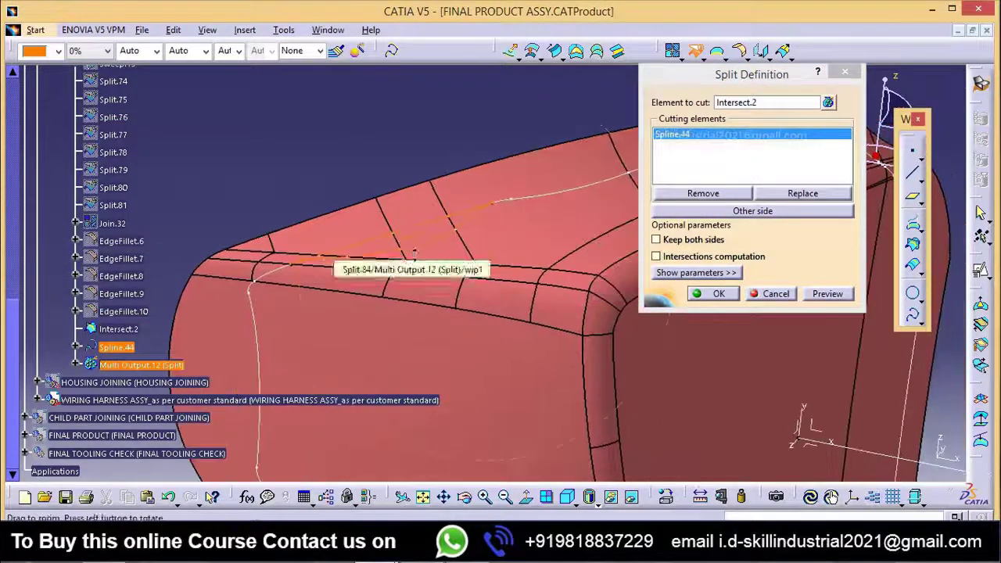
{"action": "left_click", "coordinate": [752, 211]}
{"action": "left_click", "coordinate": [595, 422]}
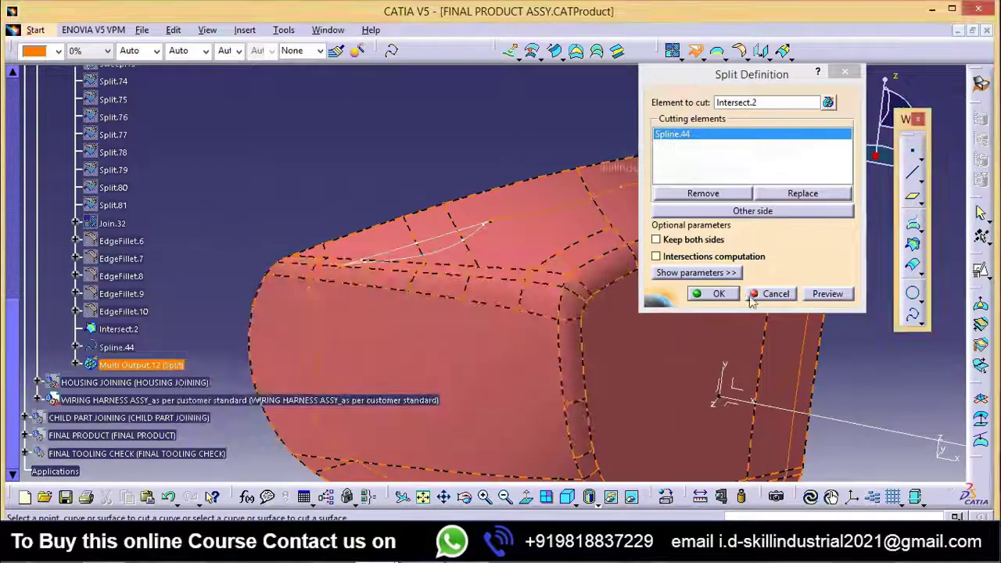
{"action": "left_click", "coordinate": [718, 294]}
{"action": "middle_click_drag", "start_coordinate": [394, 144], "coordinate": [400, 211]}
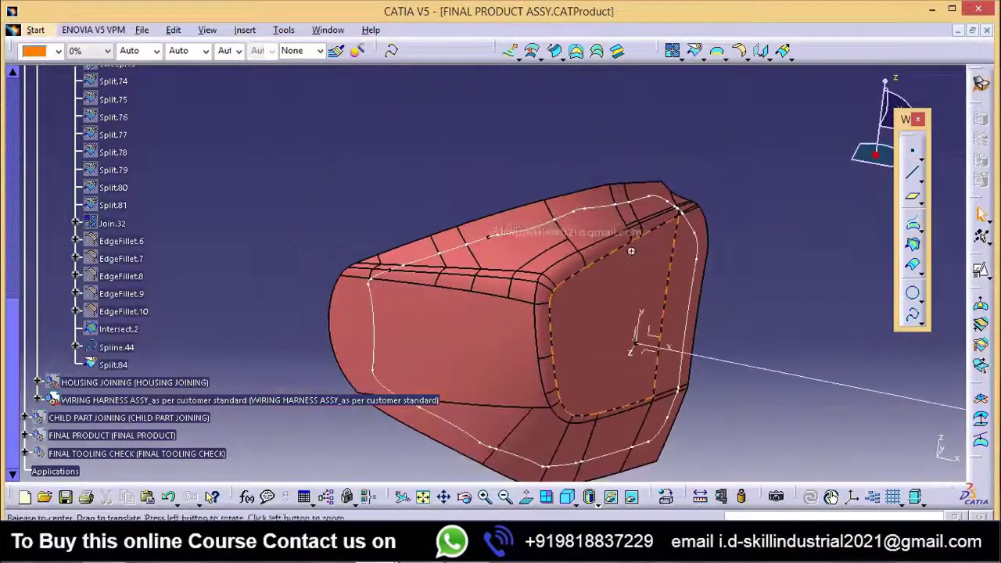
{"action": "middle_click_drag", "start_coordinate": [631, 251], "coordinate": [534, 261]}
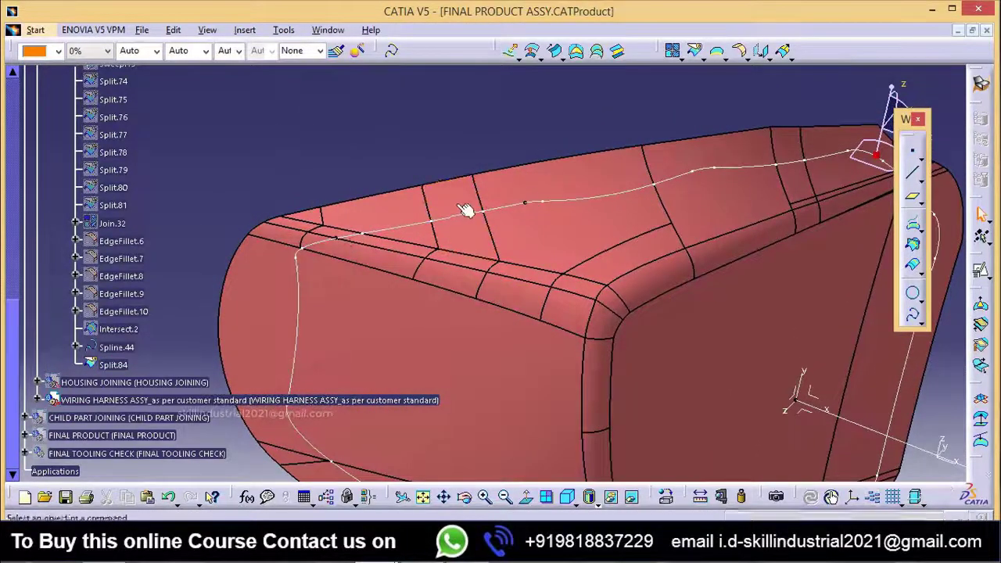
{"action": "middle_click_drag", "start_coordinate": [540, 270], "coordinate": [408, 244]}
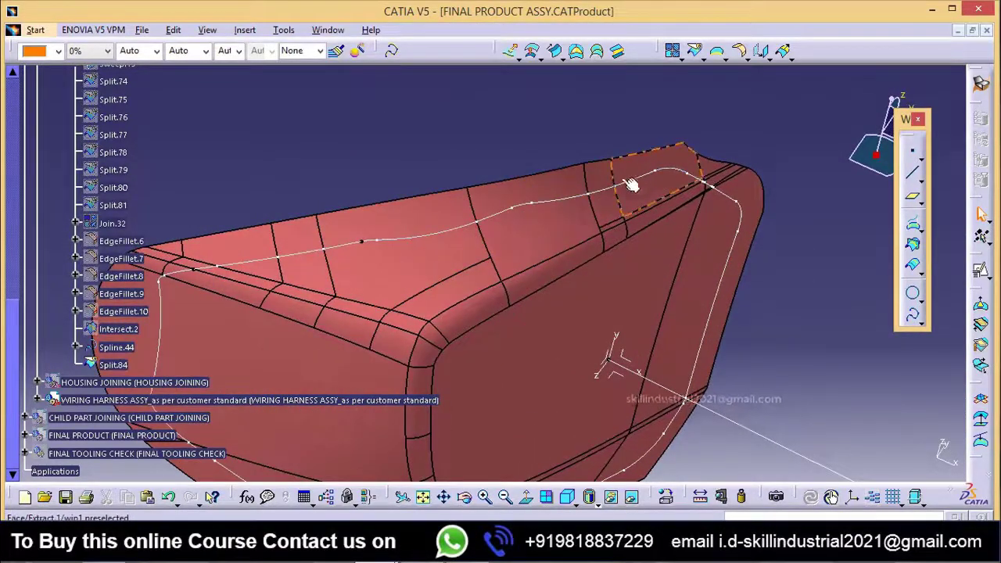
{"action": "middle_click_drag", "start_coordinate": [436, 280], "coordinate": [383, 246]}
{"action": "middle_click_drag", "start_coordinate": [552, 315], "coordinate": [516, 344]}
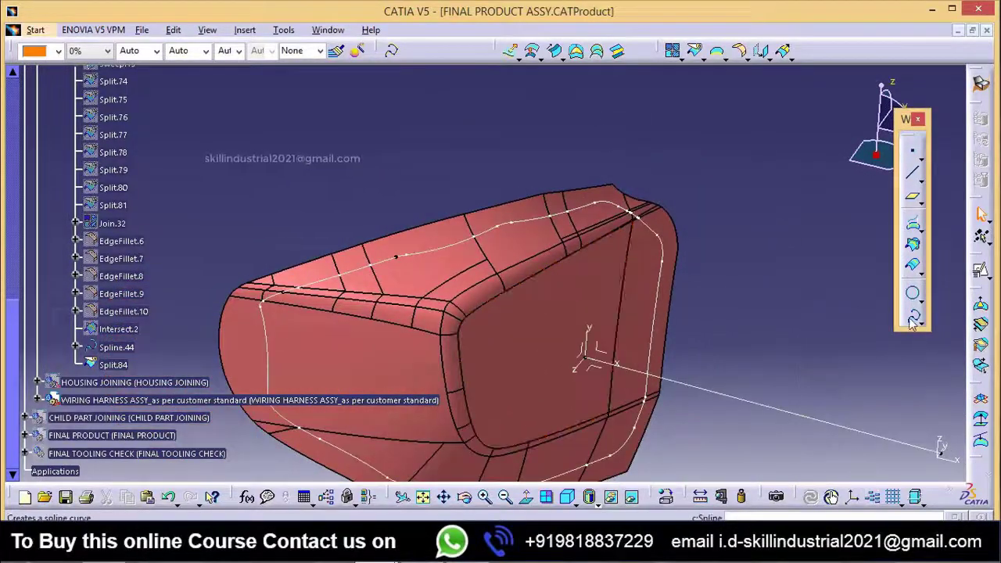
{"action": "left_click", "coordinate": [912, 311]}
{"action": "middle_click_drag", "start_coordinate": [467, 286], "coordinate": [516, 307]}
{"action": "left_click", "coordinate": [828, 388]}
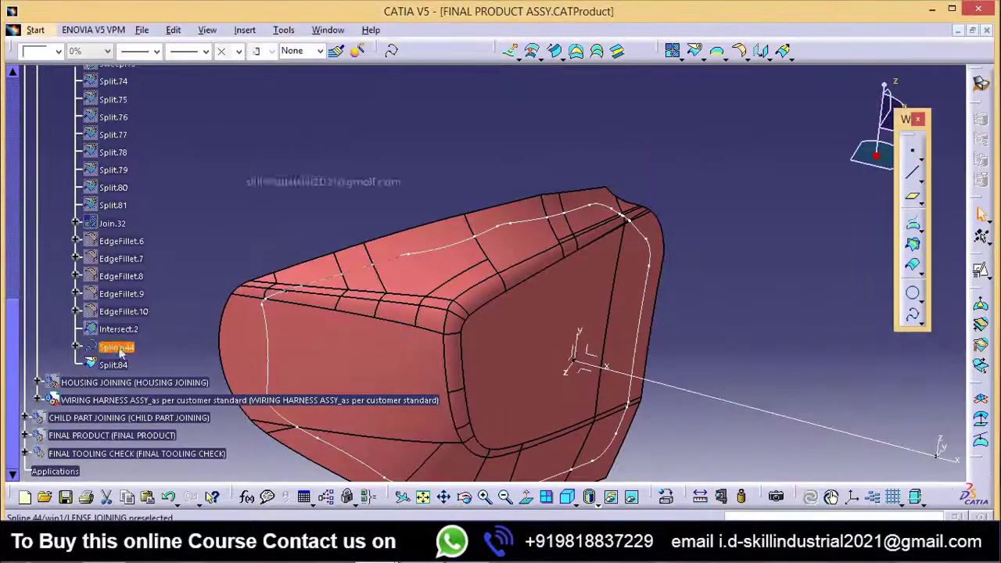
Step: Hide Spline.44 and start a new spline at the open end of Split.84 on the upper surface, tangent to Split.84
{"action": "right_click", "coordinate": [120, 352]}
{"action": "left_click", "coordinate": [176, 90]}
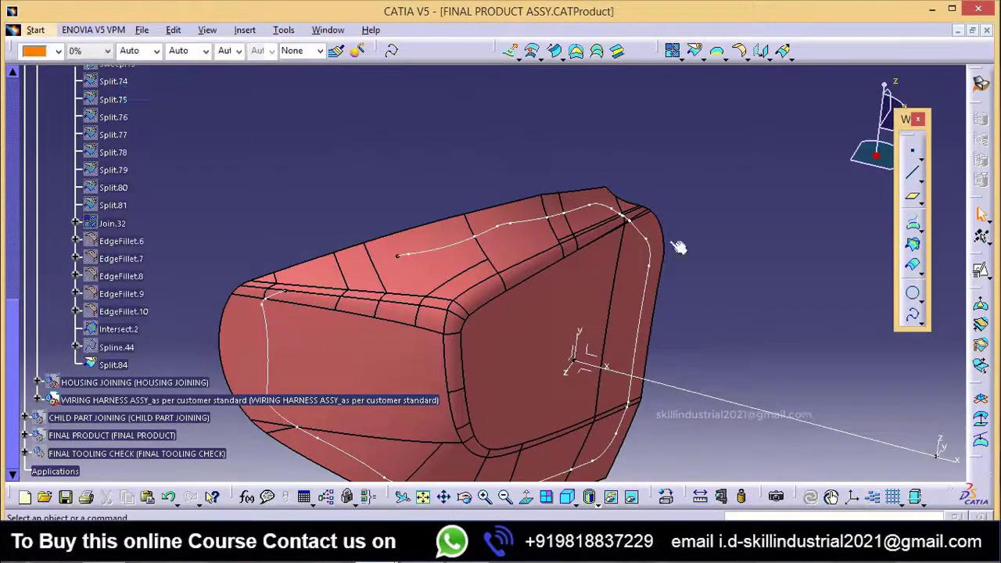
{"action": "left_click", "coordinate": [910, 318]}
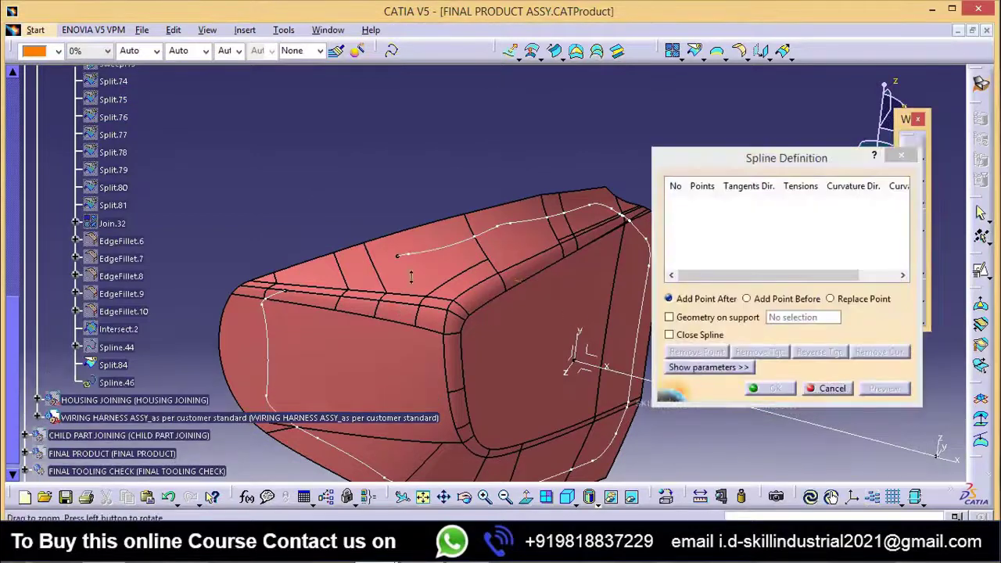
{"action": "middle_click_drag", "start_coordinate": [412, 277], "coordinate": [302, 307]}
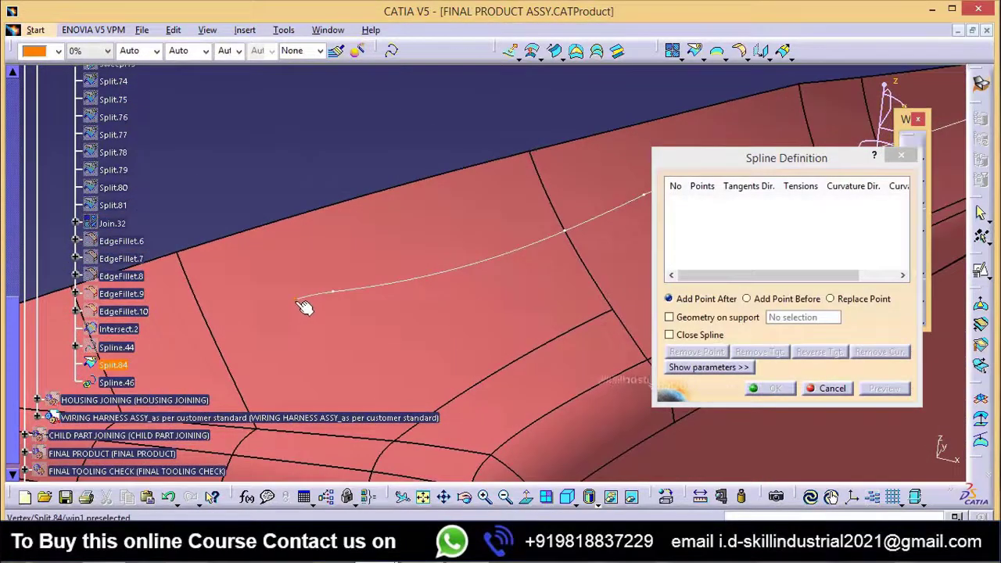
{"action": "left_click", "coordinate": [301, 303]}
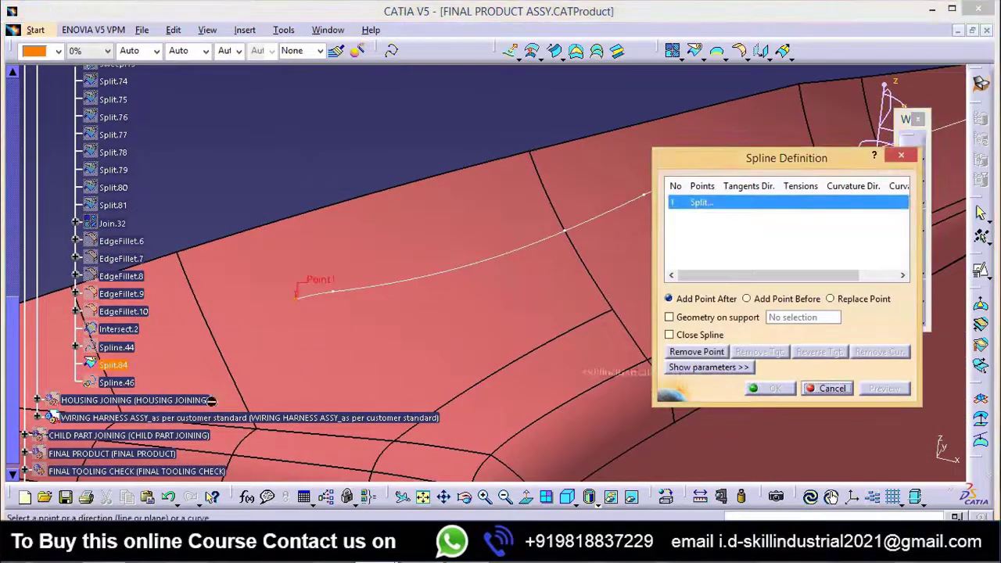
{"action": "left_click", "coordinate": [332, 297]}
Step: Add the spline's second point at the Split.84 vertex past the wavy stretch, near the upper far corner, tangent to Split.84
{"action": "middle_click_drag", "start_coordinate": [332, 297], "coordinate": [528, 244]}
{"action": "left_click", "coordinate": [532, 241]}
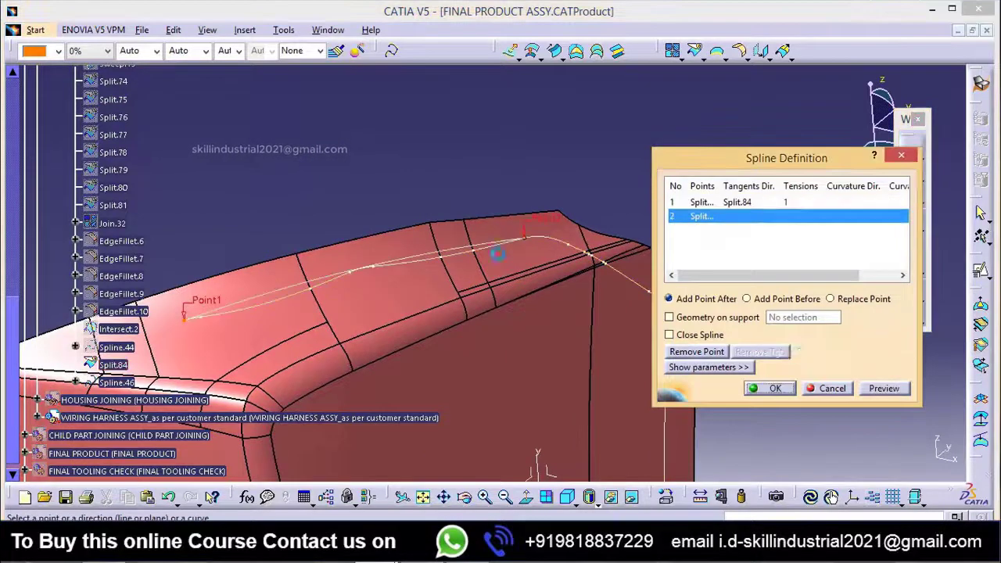
{"action": "left_click", "coordinate": [561, 243]}
{"action": "middle_click_drag", "start_coordinate": [468, 369], "coordinate": [549, 352]}
Step: Lay the new spline on the Extract.1 surface as its support geometry and create it
{"action": "left_click", "coordinate": [706, 319]}
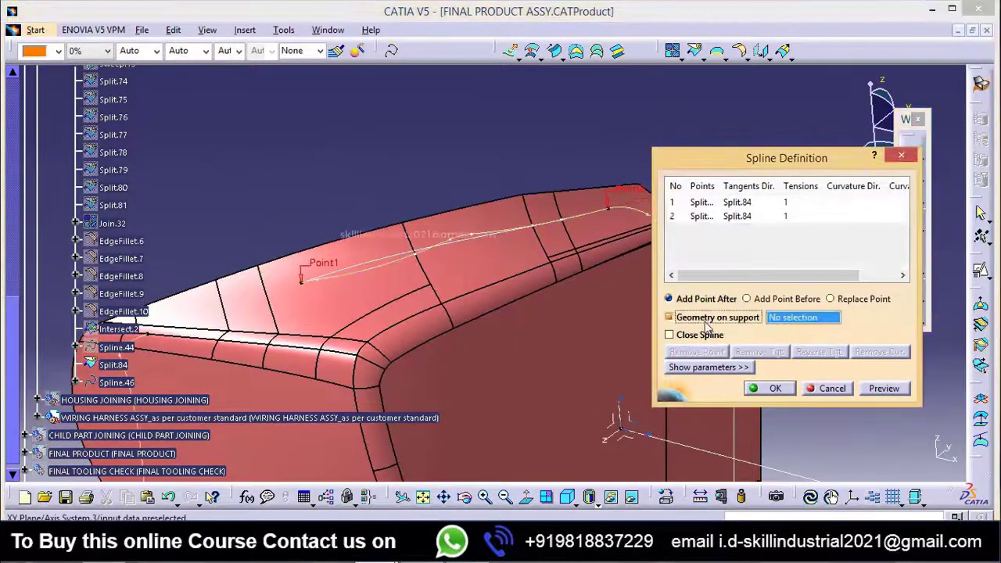
{"action": "left_click", "coordinate": [544, 435]}
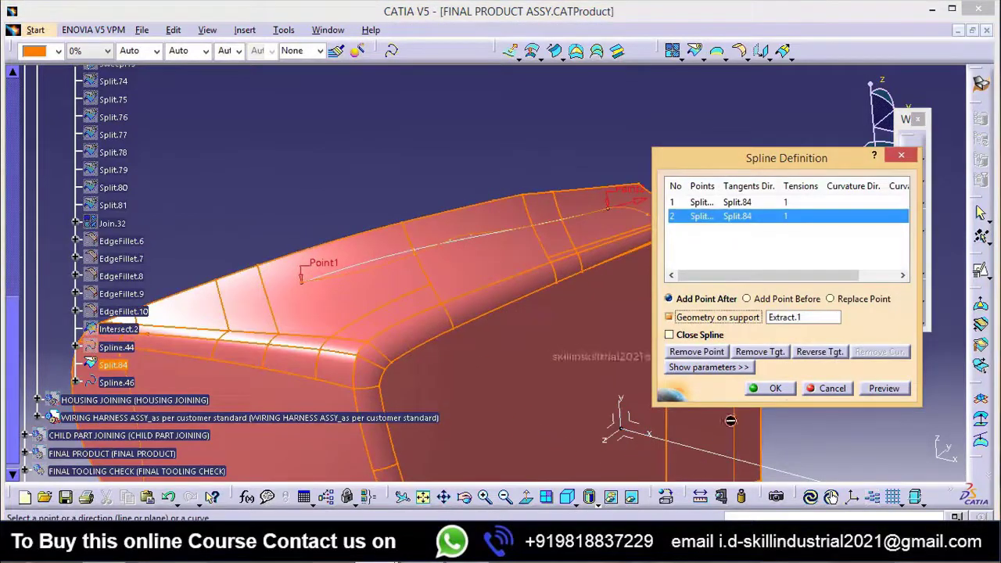
{"action": "left_click", "coordinate": [774, 388]}
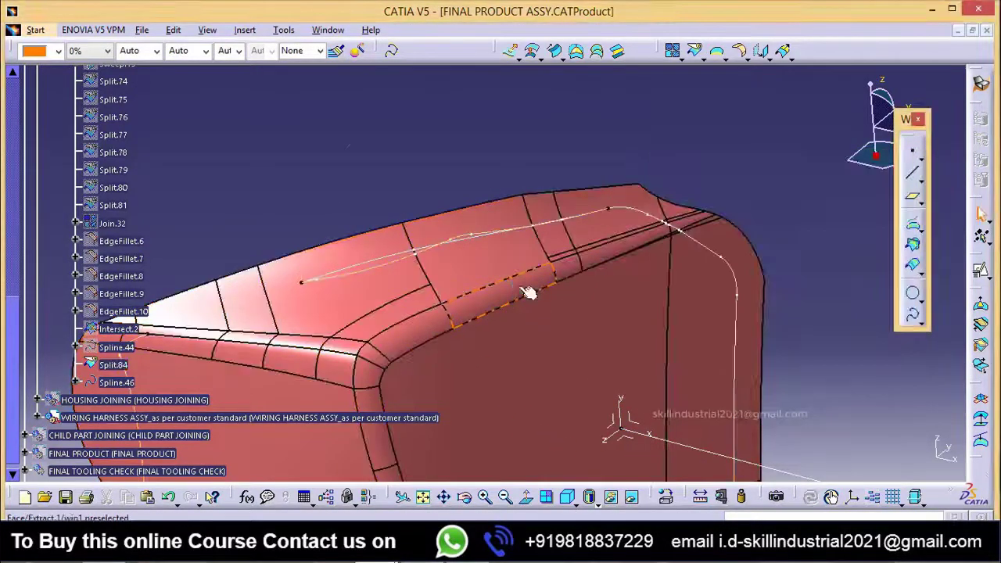
Step: Show Spline.44 again and check how it continues into the new spline along the upper surface
{"action": "middle_click_drag", "start_coordinate": [529, 290], "coordinate": [522, 344]}
{"action": "right_click", "coordinate": [137, 356]}
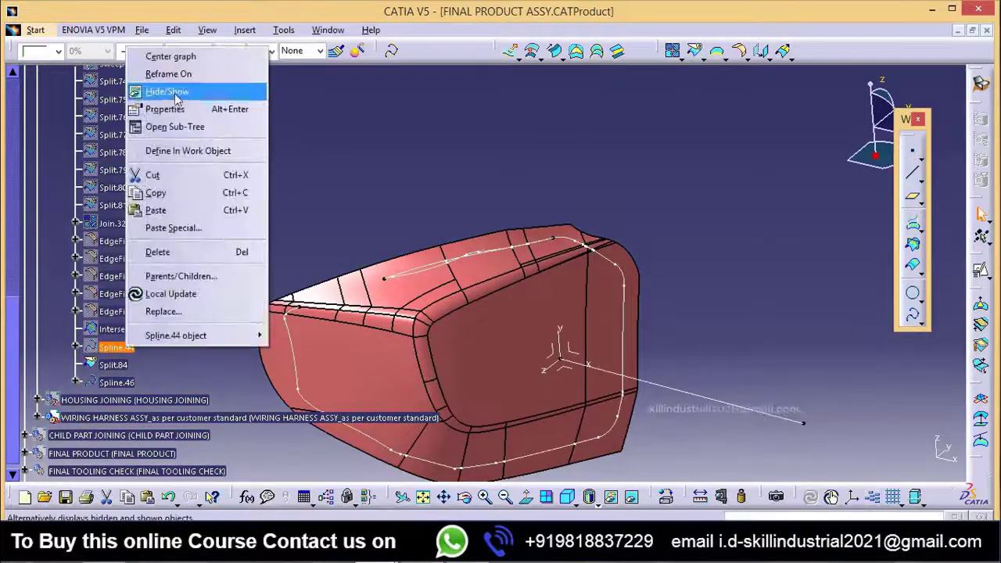
{"action": "left_click", "coordinate": [190, 90]}
{"action": "middle_click_drag", "start_coordinate": [535, 305], "coordinate": [522, 284]}
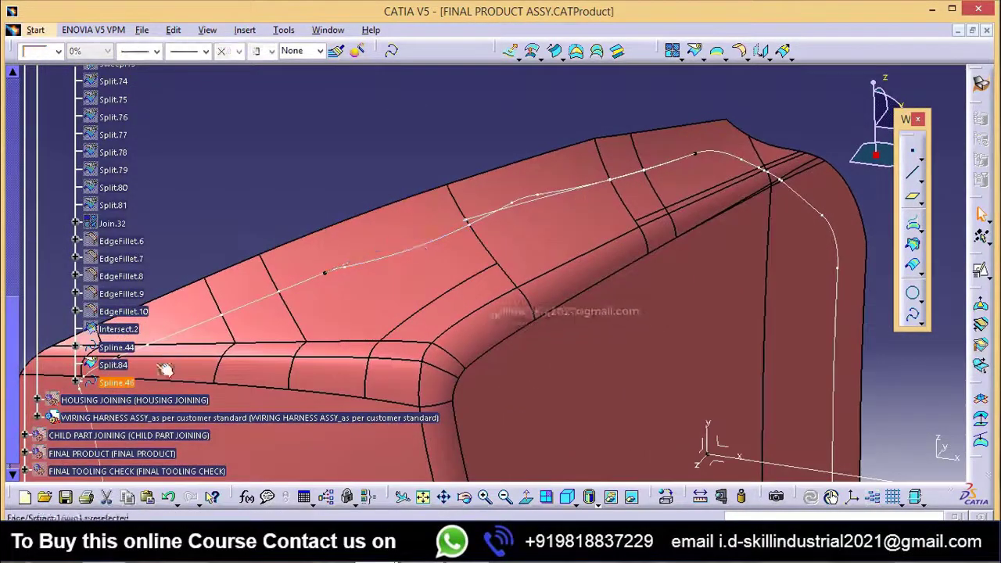
{"action": "middle_click_drag", "start_coordinate": [179, 359], "coordinate": [453, 270]}
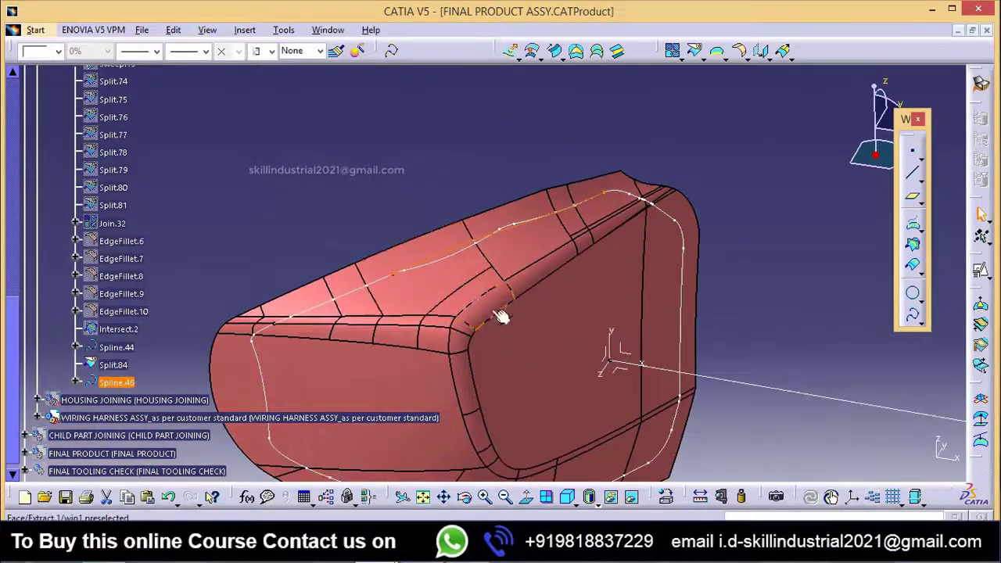
Step: Split the Split.84 curve with Spline.46, keeping the other side to remove the wavy segment beneath the spline
{"action": "middle_click_drag", "start_coordinate": [501, 316], "coordinate": [485, 261]}
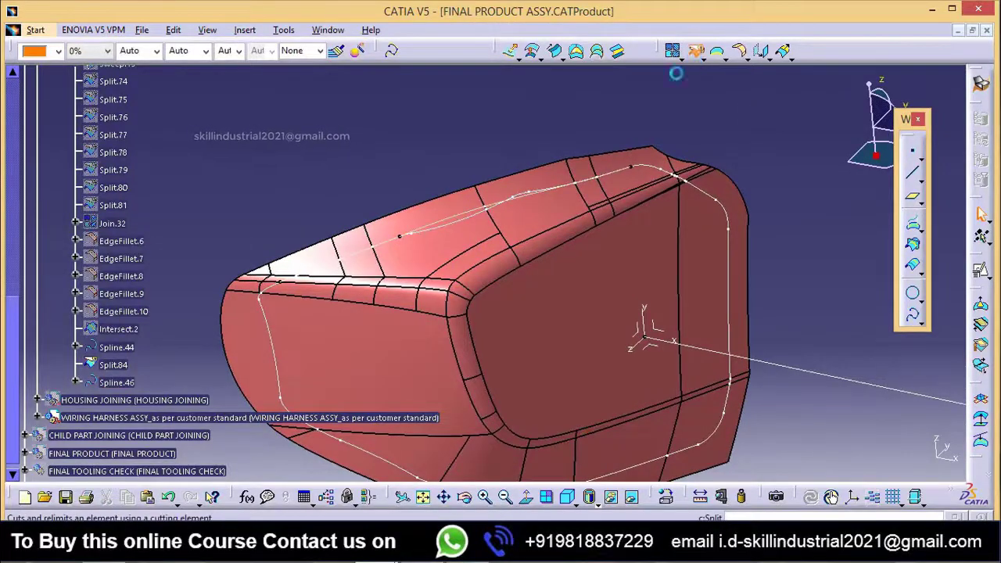
{"action": "middle_click_drag", "start_coordinate": [480, 240], "coordinate": [458, 270]}
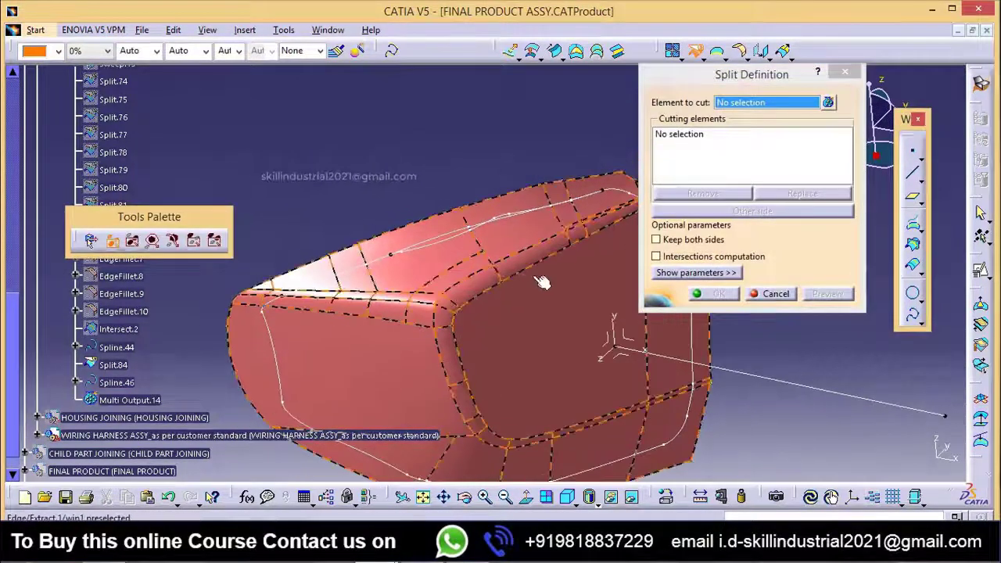
{"action": "middle_click_drag", "start_coordinate": [542, 282], "coordinate": [426, 301]}
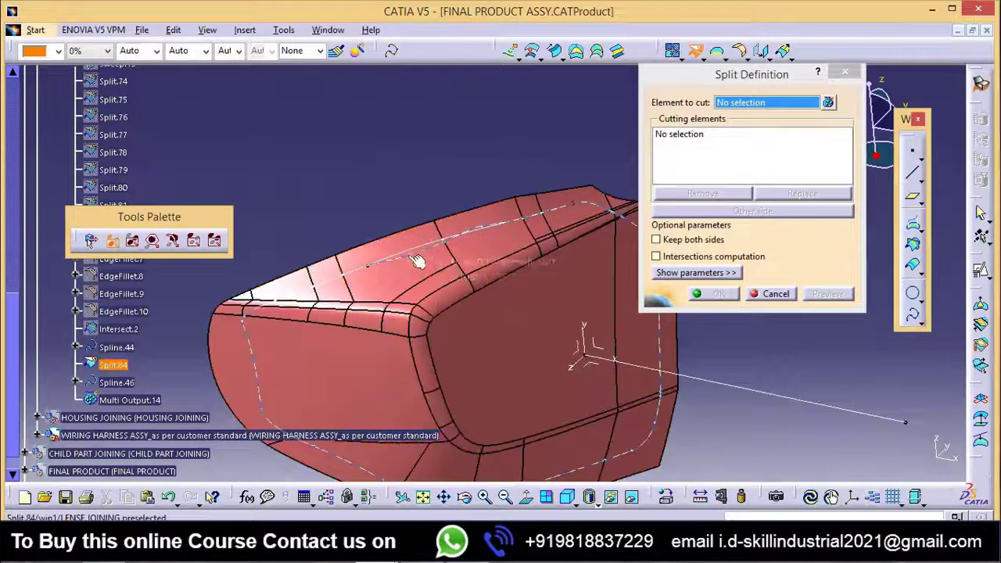
{"action": "left_click", "coordinate": [485, 256]}
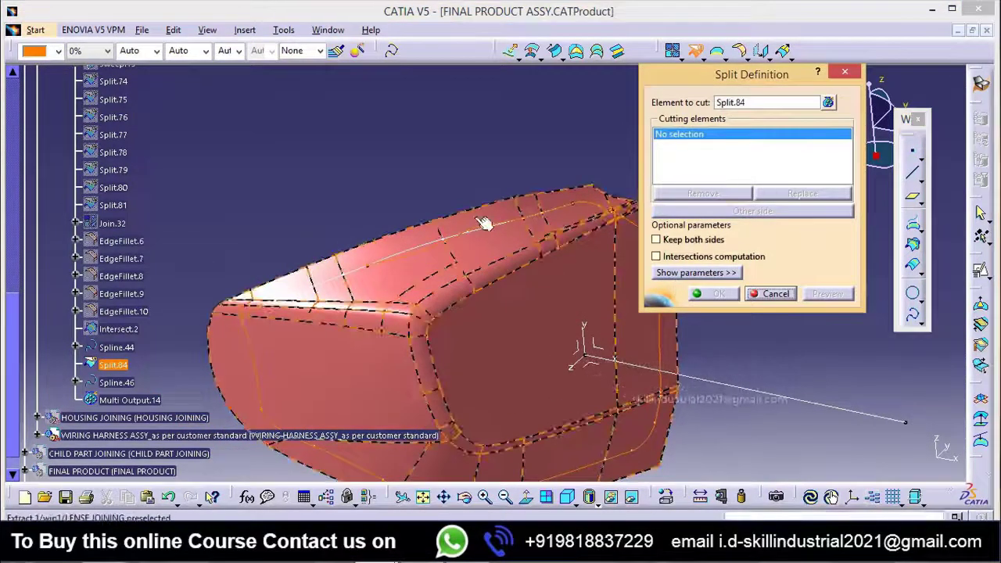
{"action": "left_click", "coordinate": [442, 236]}
{"action": "middle_click_drag", "start_coordinate": [559, 342], "coordinate": [523, 323]}
{"action": "left_click", "coordinate": [765, 214]}
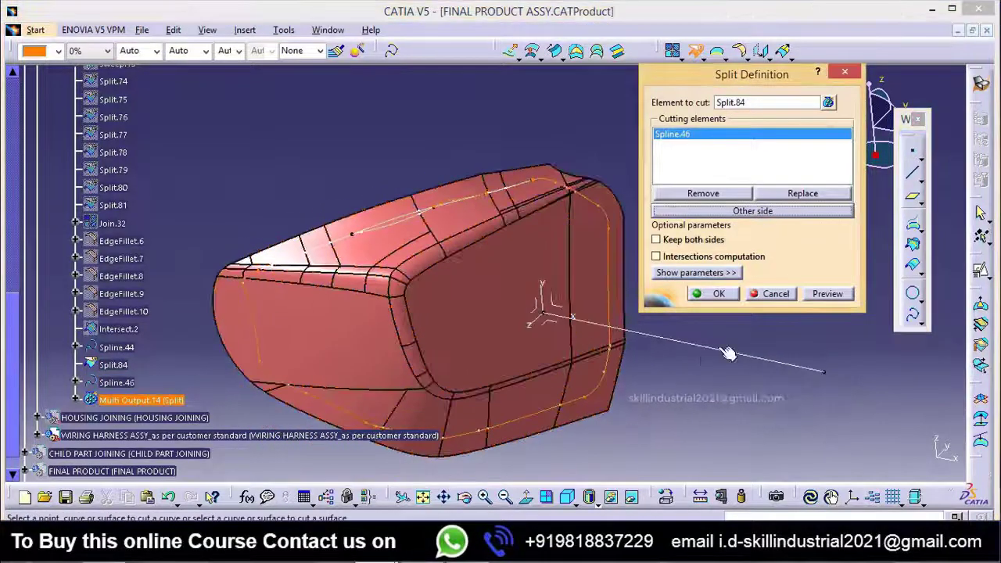
{"action": "left_click", "coordinate": [718, 293]}
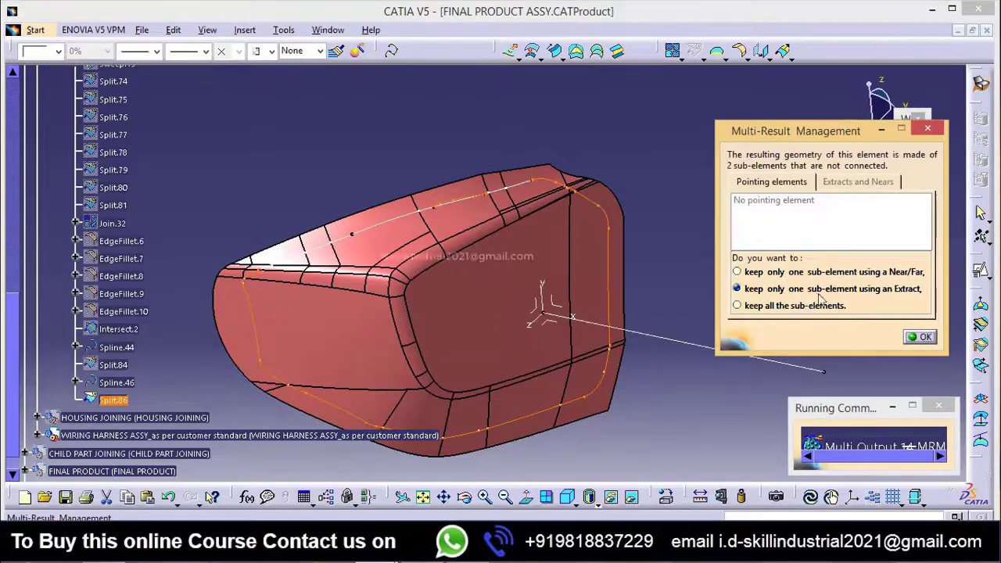
Step: Keep only one sub-element of the split using an Extract, taking the main outline loop with point continuity
{"action": "left_click", "coordinate": [921, 338]}
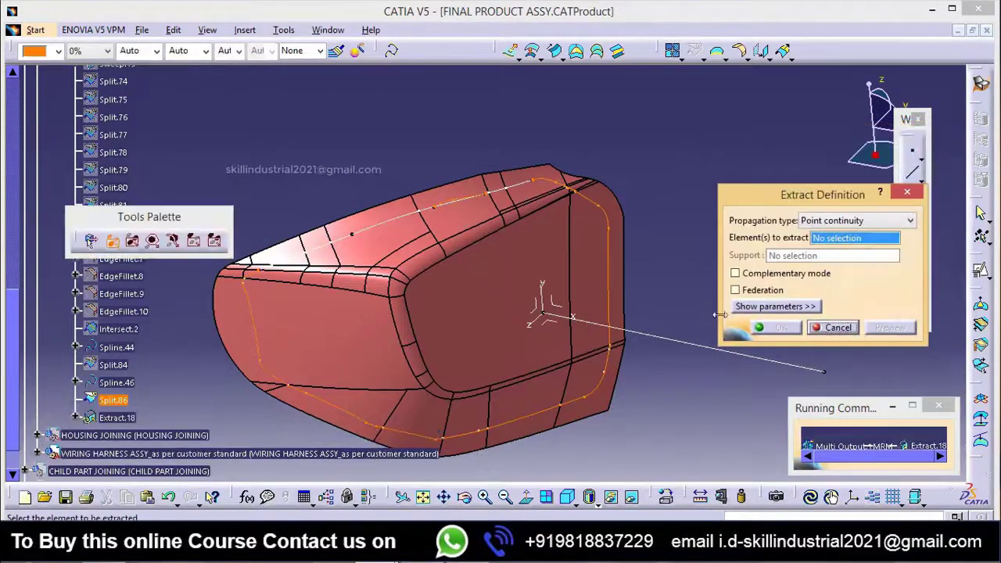
{"action": "left_click", "coordinate": [610, 288]}
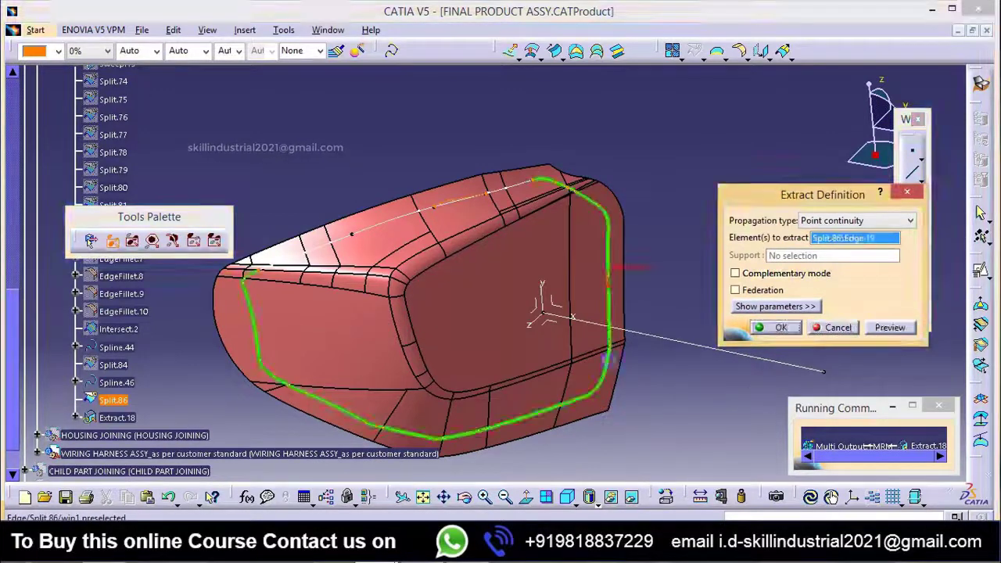
{"action": "left_click", "coordinate": [777, 330]}
Step: Start a new spline at the Extract.18 end vertex near the sharp upper corner of the side face, tangent to Extract.18
{"action": "middle_click_drag", "start_coordinate": [563, 291], "coordinate": [252, 228]}
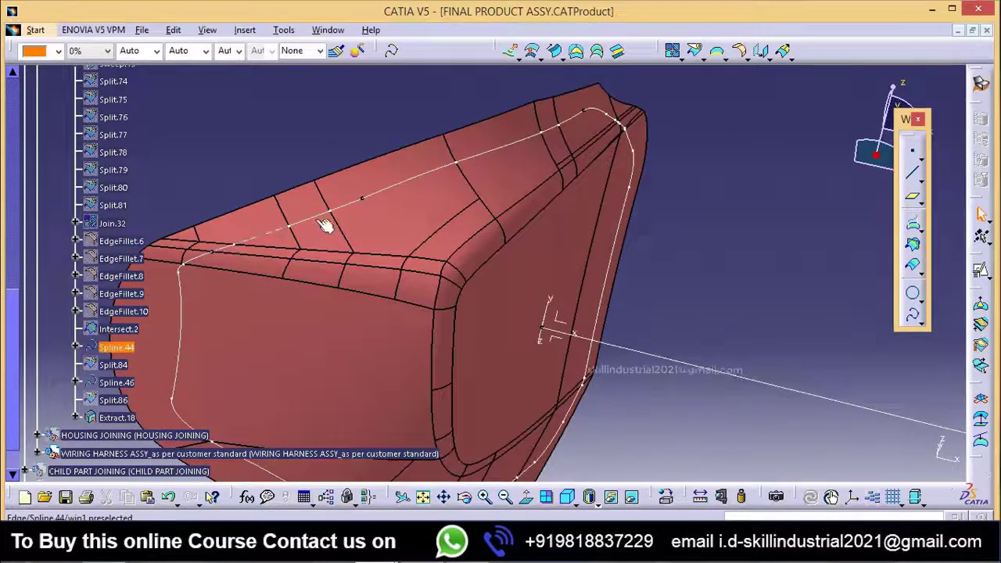
{"action": "middle_click_drag", "start_coordinate": [418, 191], "coordinate": [576, 284]}
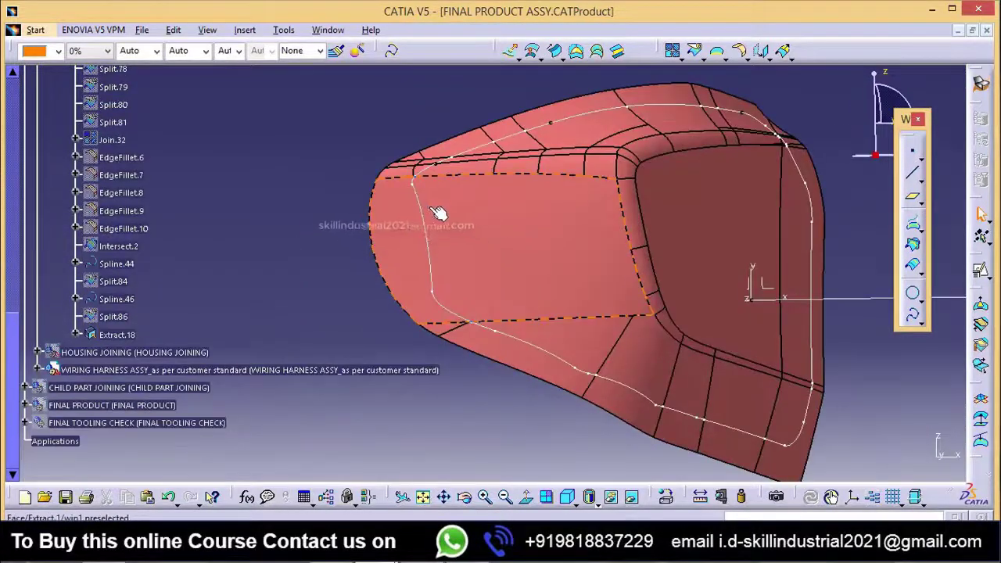
{"action": "middle_click_drag", "start_coordinate": [447, 297], "coordinate": [414, 167]}
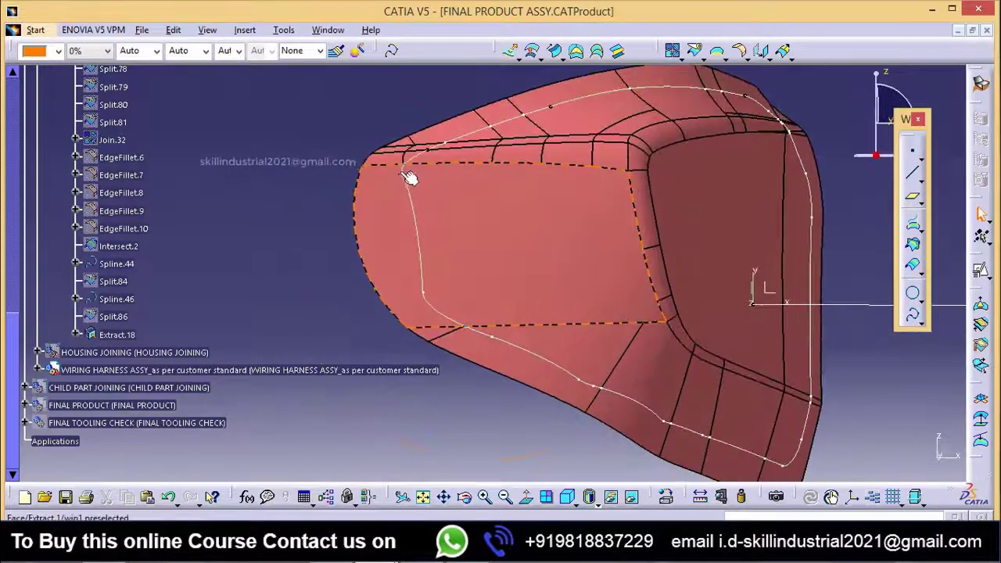
{"action": "middle_click_drag", "start_coordinate": [497, 174], "coordinate": [465, 183]}
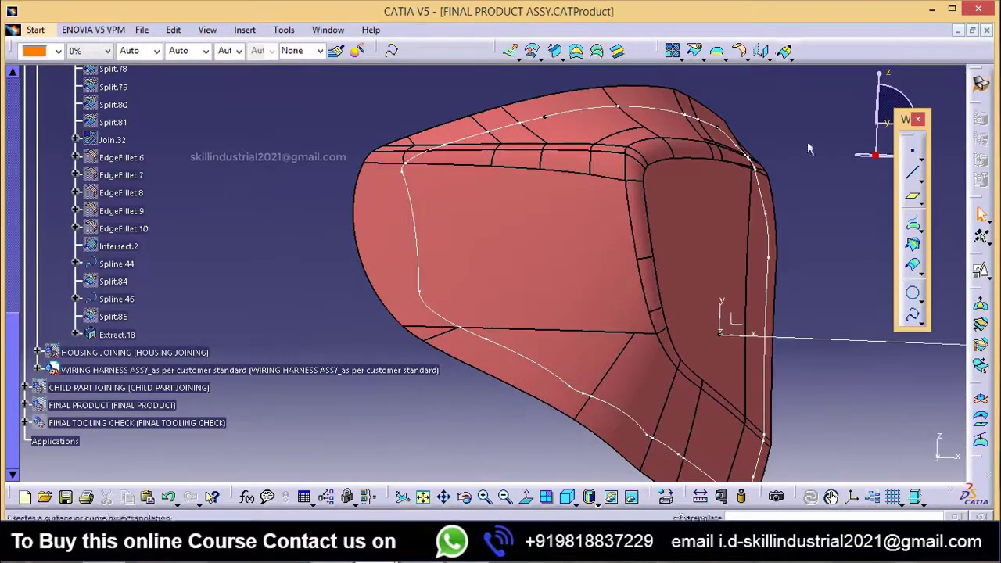
{"action": "left_click", "coordinate": [912, 313]}
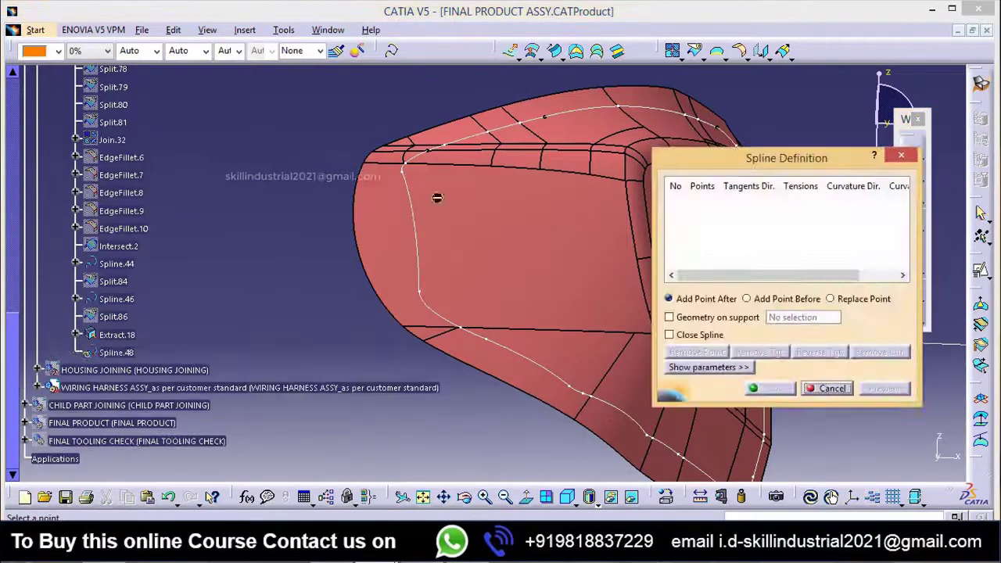
{"action": "middle_click_drag", "start_coordinate": [437, 197], "coordinate": [476, 114]}
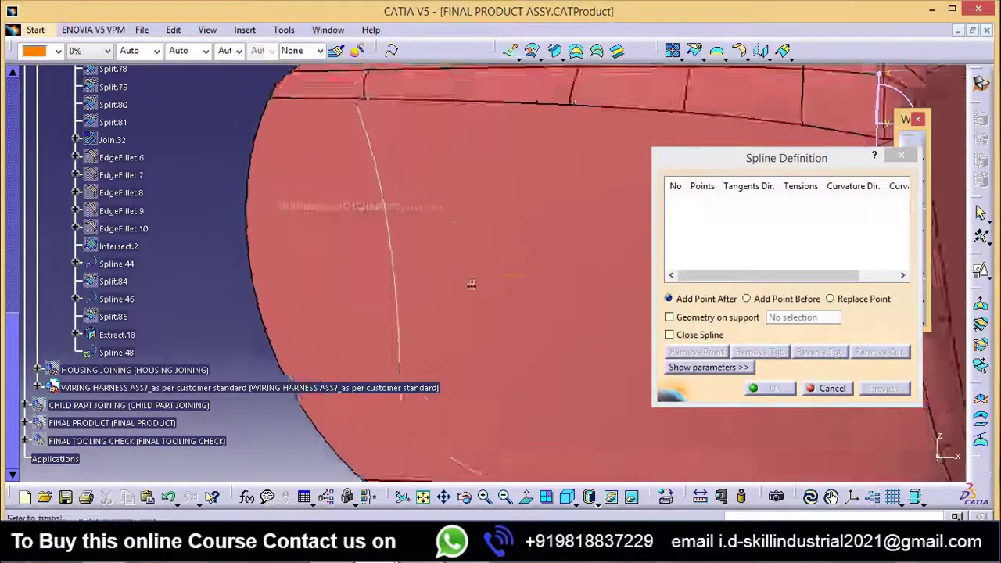
{"action": "middle_click_drag", "start_coordinate": [472, 286], "coordinate": [455, 225]}
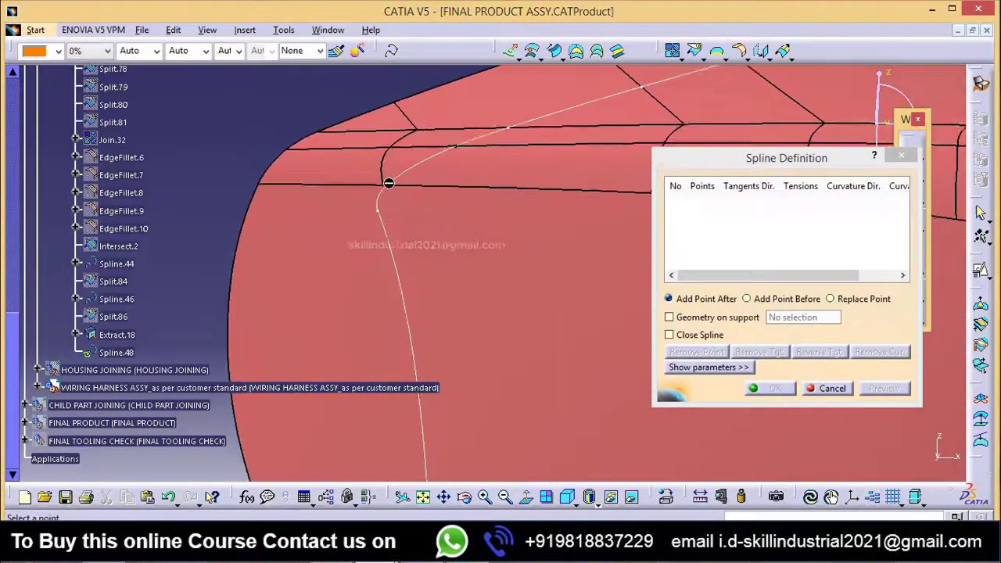
{"action": "left_click", "coordinate": [395, 185]}
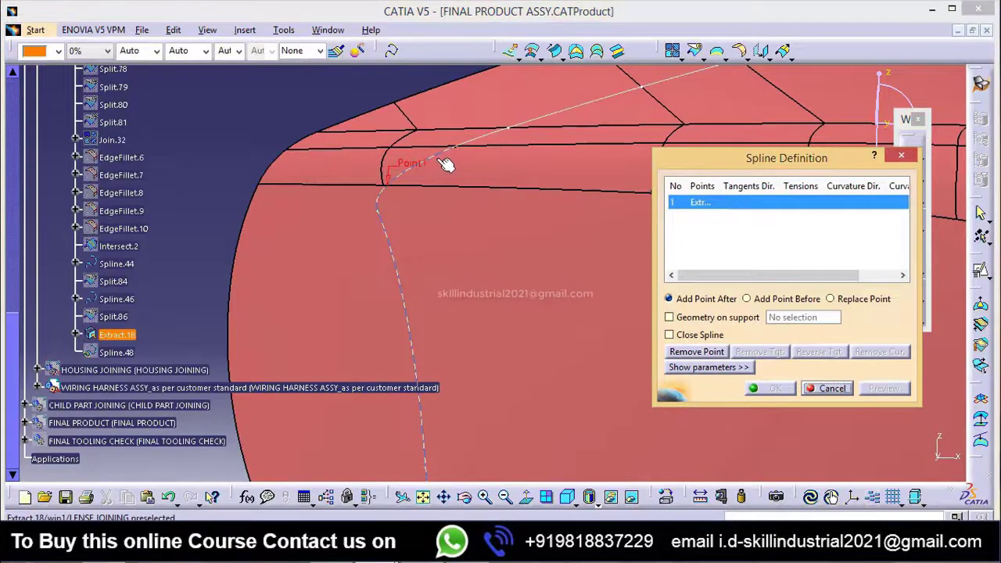
{"action": "left_click", "coordinate": [442, 158]}
{"action": "middle_click_drag", "start_coordinate": [461, 284], "coordinate": [462, 228]}
{"action": "middle_click_drag", "start_coordinate": [516, 251], "coordinate": [519, 229]}
Step: Create the spline's second point on curve Extract.18 at about 599.834 mm, just past the side face's lower corner
{"action": "left_click", "coordinate": [683, 230]}
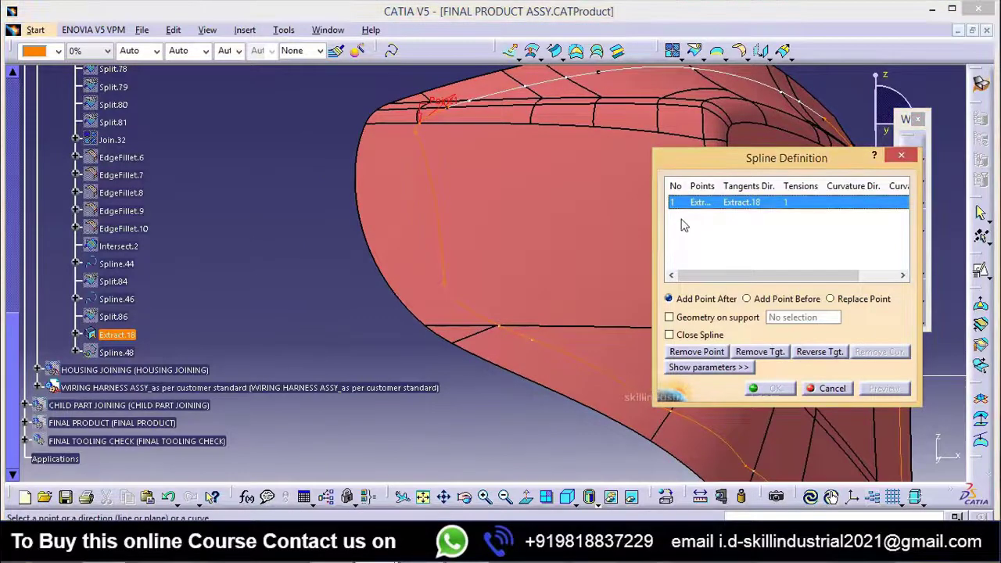
{"action": "right_click", "coordinate": [681, 222]}
{"action": "left_click", "coordinate": [713, 233]}
{"action": "middle_click_drag", "start_coordinate": [483, 314], "coordinate": [469, 257]}
{"action": "left_click", "coordinate": [461, 252]}
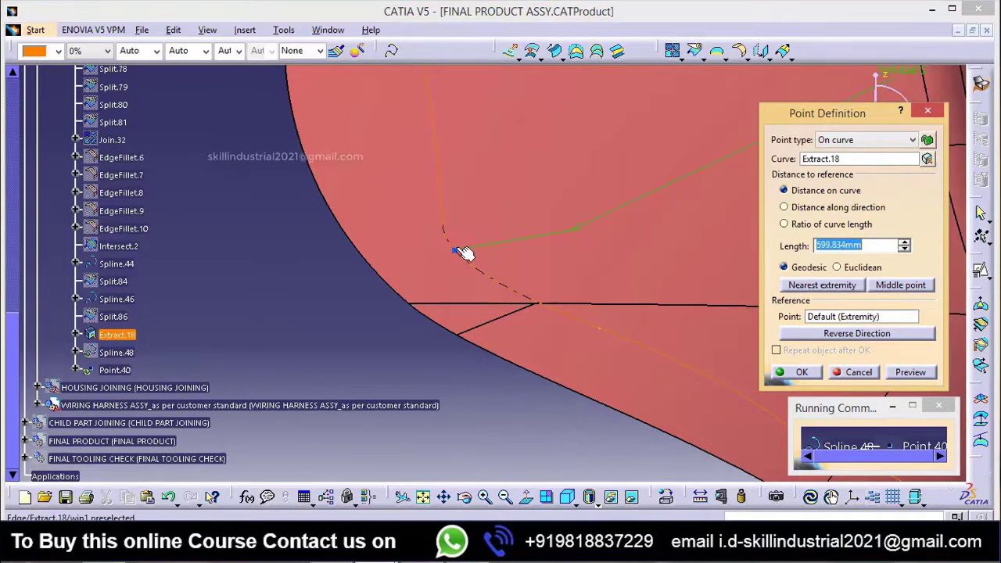
{"action": "left_click", "coordinate": [460, 251]}
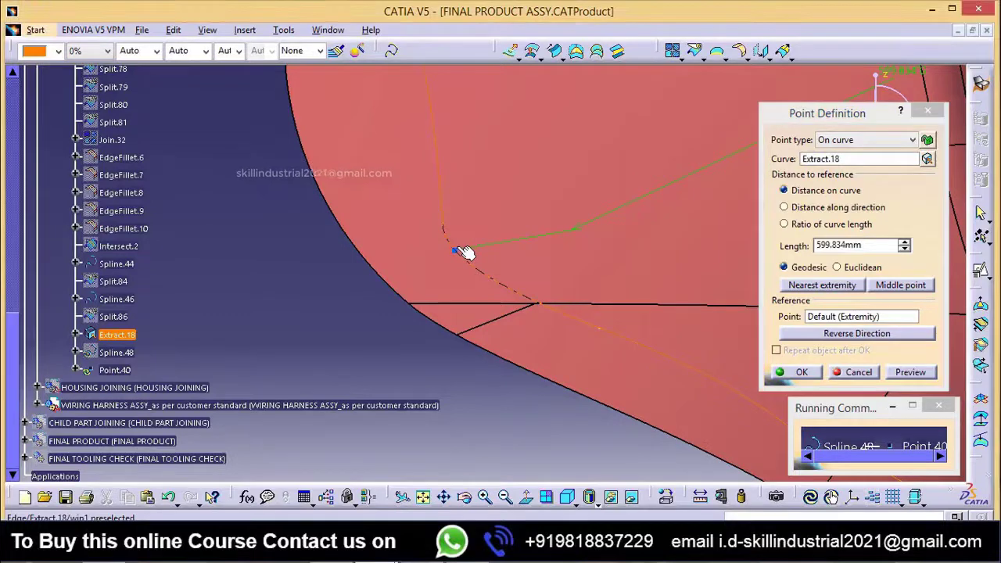
{"action": "scroll", "coordinate": [438, 302], "scroll_direction": "down", "scroll_amount": 2}
{"action": "middle_click_drag", "start_coordinate": [418, 339], "coordinate": [419, 379]}
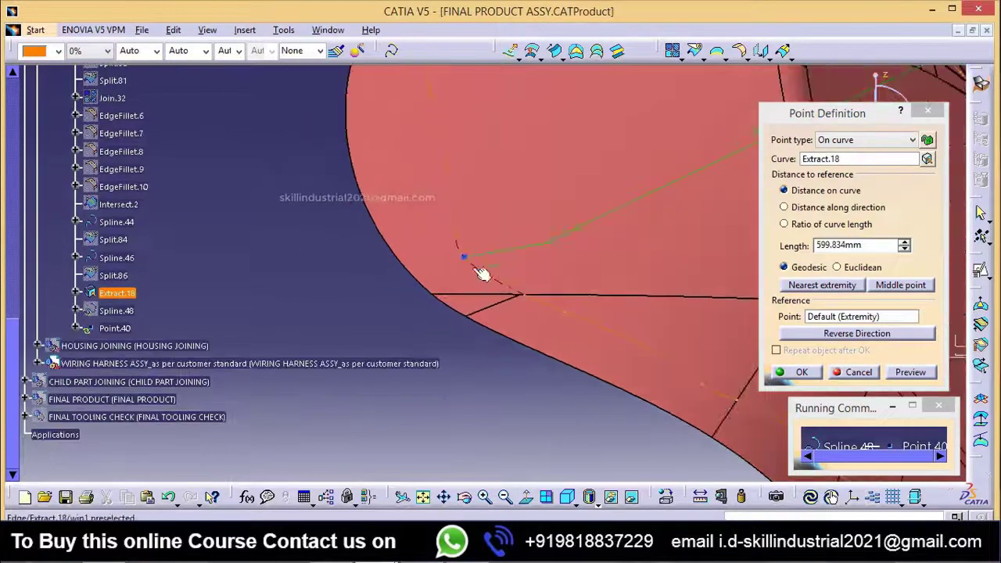
{"action": "middle_click_drag", "start_coordinate": [474, 268], "coordinate": [467, 426]}
{"action": "left_click", "coordinate": [801, 373]}
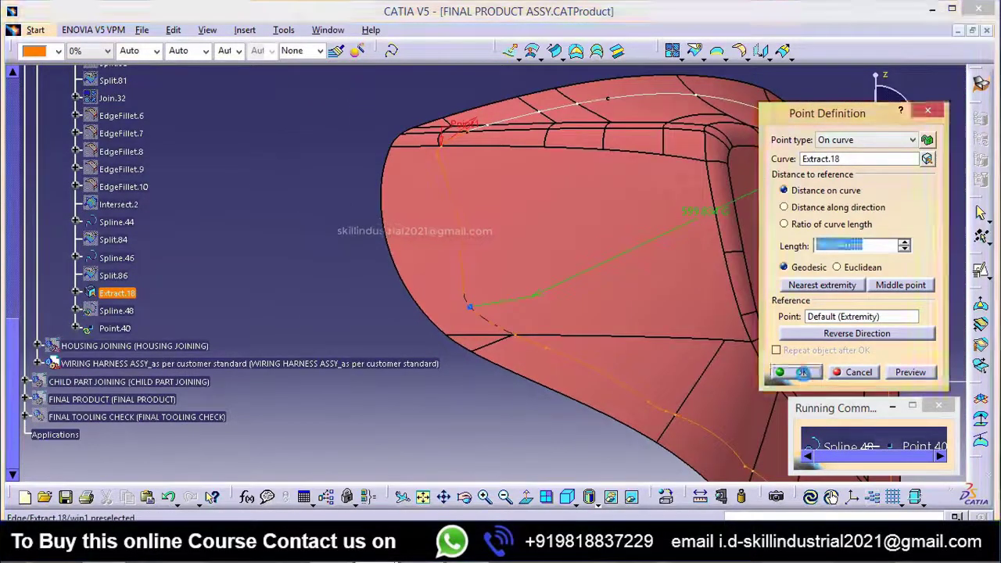
Step: Make the spline's second point tangent to Extract.18 and reverse the tangent directions at both points
{"action": "left_click", "coordinate": [513, 333]}
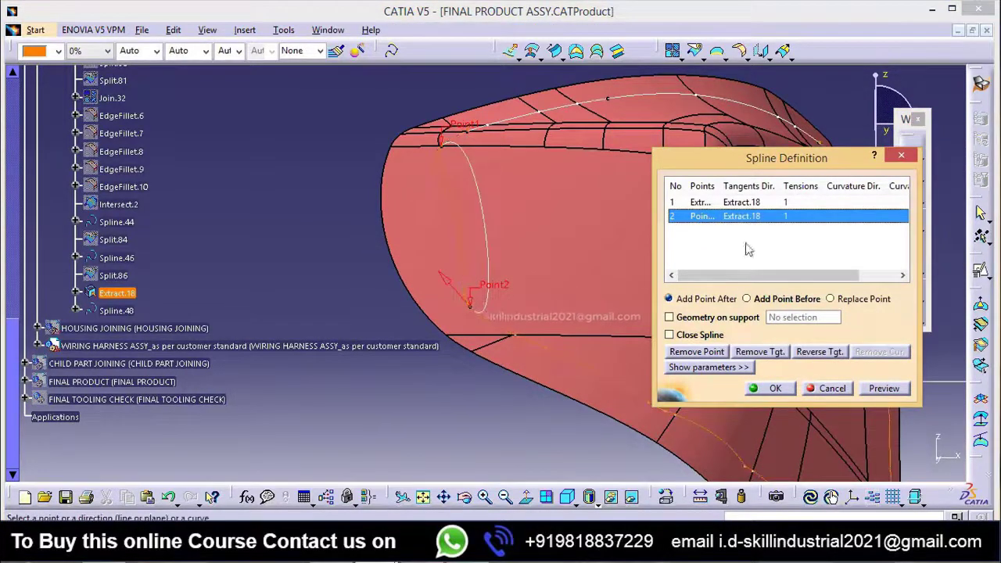
{"action": "left_click", "coordinate": [817, 353]}
{"action": "left_click", "coordinate": [735, 203]}
{"action": "left_click", "coordinate": [817, 353]}
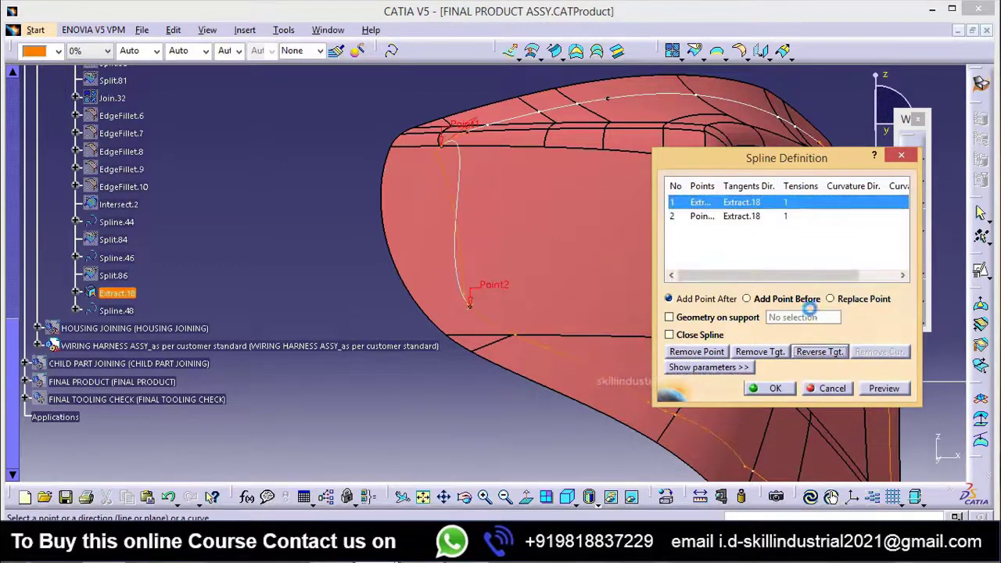
{"action": "middle_click_drag", "start_coordinate": [565, 350], "coordinate": [565, 326]}
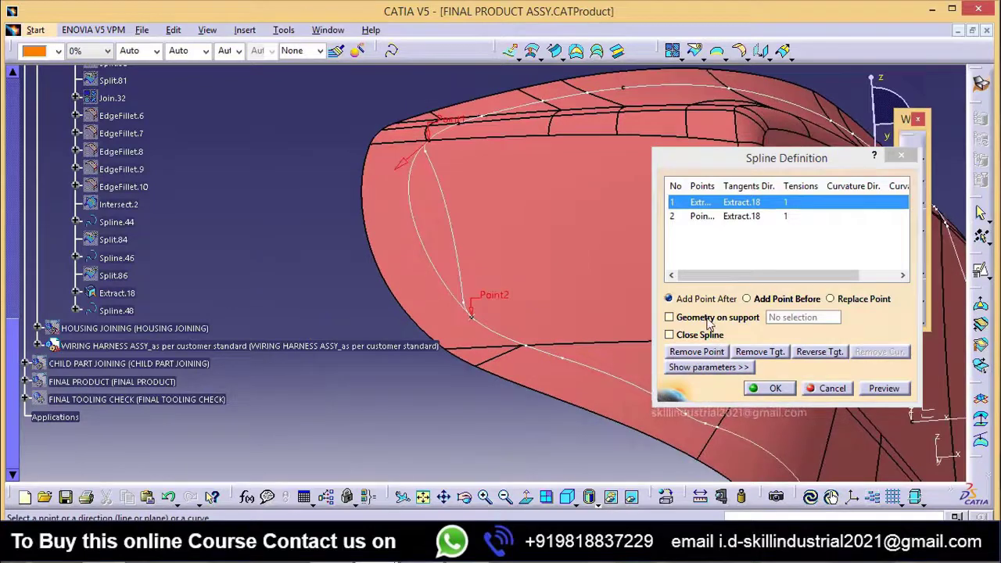
Step: Lay the spline on support surface Extract.1 and finish creating it
{"action": "left_click", "coordinate": [712, 318]}
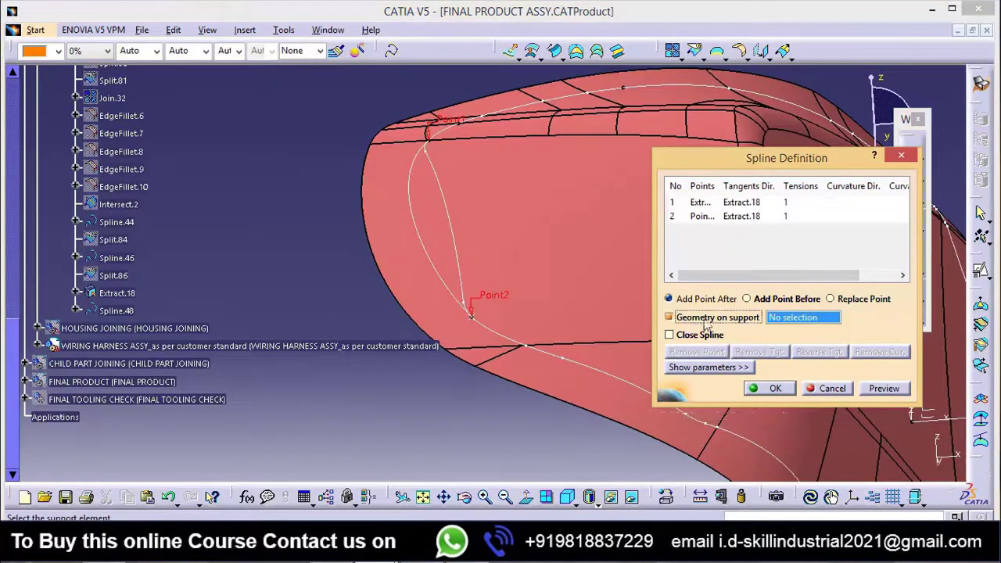
{"action": "left_click", "coordinate": [500, 273]}
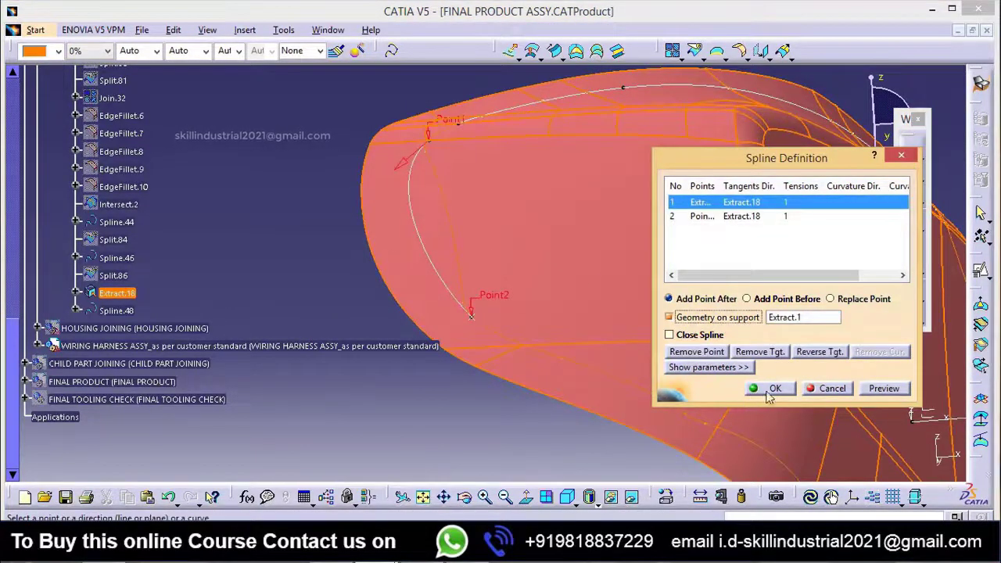
{"action": "left_click", "coordinate": [774, 389]}
{"action": "middle_click_drag", "start_coordinate": [319, 297], "coordinate": [90, 305]}
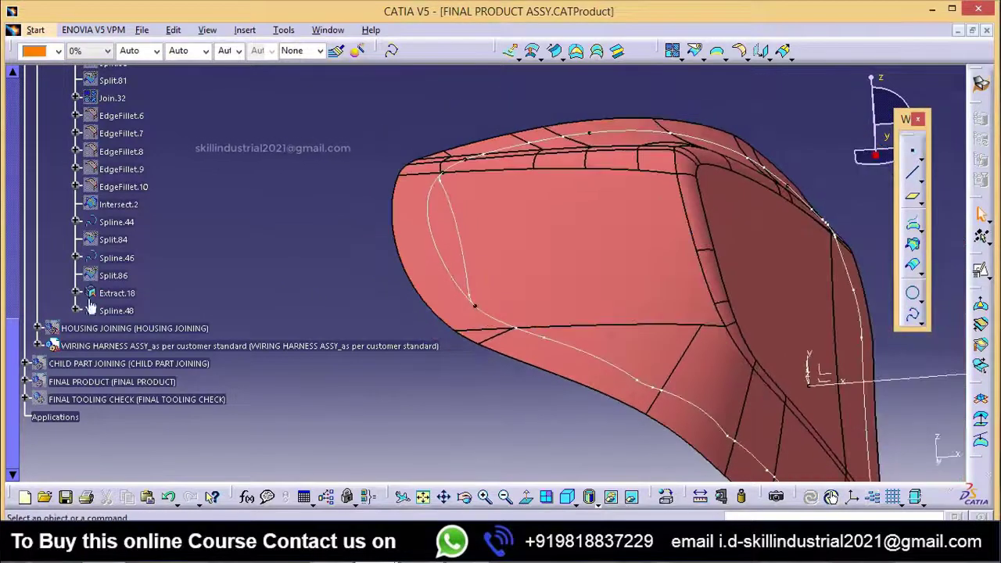
Step: Delete Spline.48 from the side face of the lens
{"action": "left_click", "coordinate": [122, 312]}
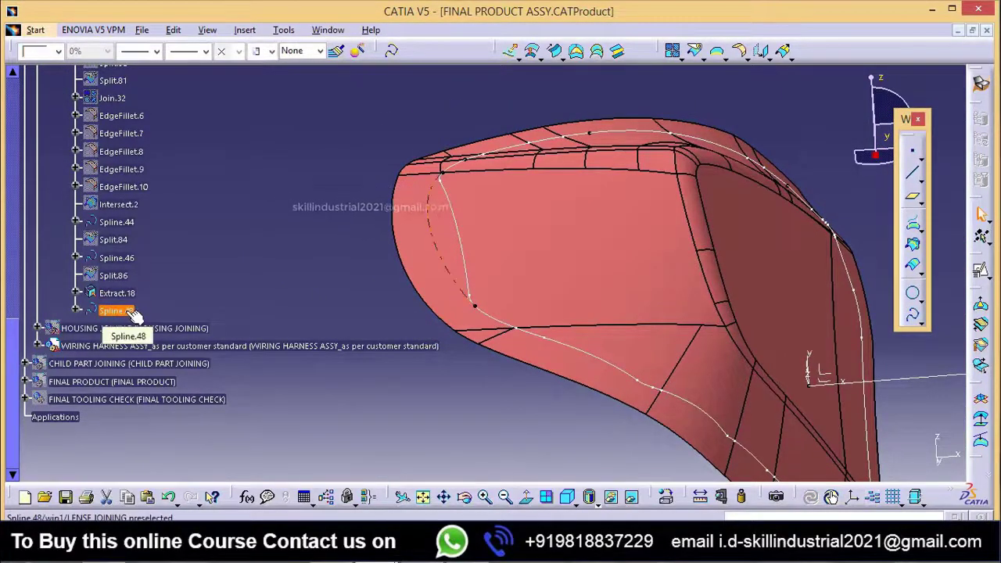
{"action": "key", "text": "Delete"}
{"action": "middle_click_drag", "start_coordinate": [469, 235], "coordinate": [532, 274]}
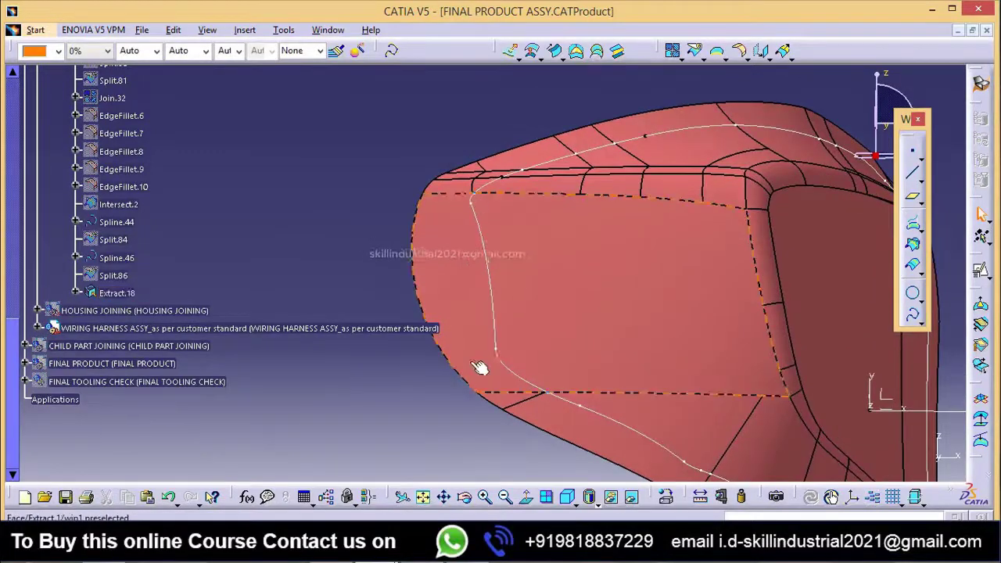
Step: Join Extract.18, Spline.44 and Spline.46 into a single outline curve with connexity checking and a 0.001 mm merging distance
{"action": "middle_click_drag", "start_coordinate": [512, 203], "coordinate": [565, 208]}
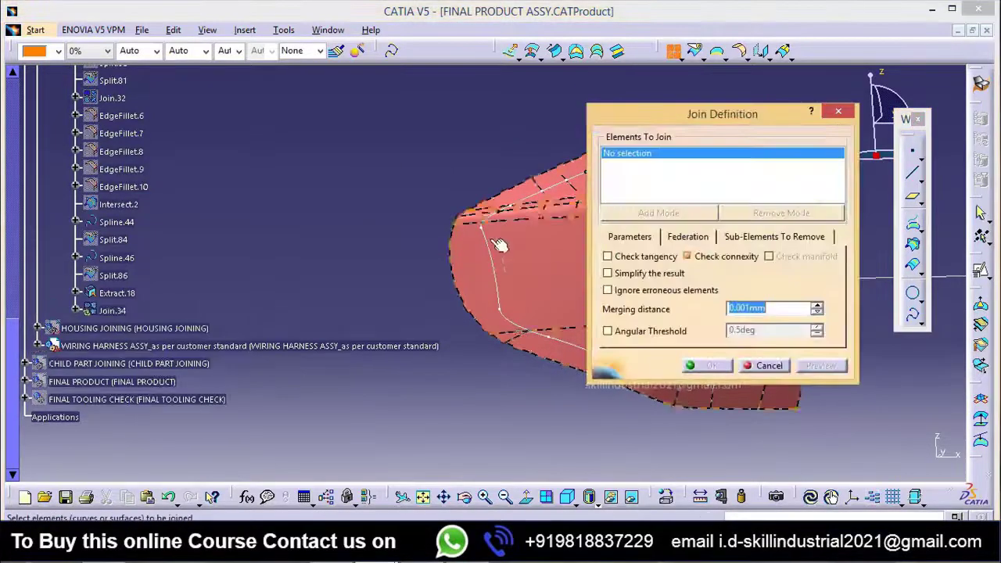
{"action": "left_click", "coordinate": [464, 289]}
{"action": "middle_click_drag", "start_coordinate": [465, 288], "coordinate": [333, 231]}
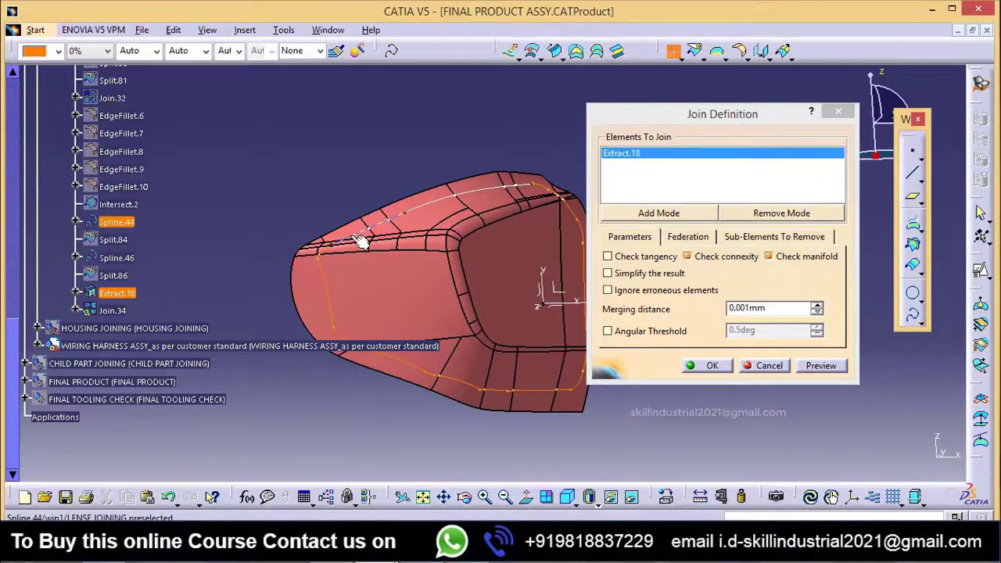
{"action": "left_click", "coordinate": [360, 242]}
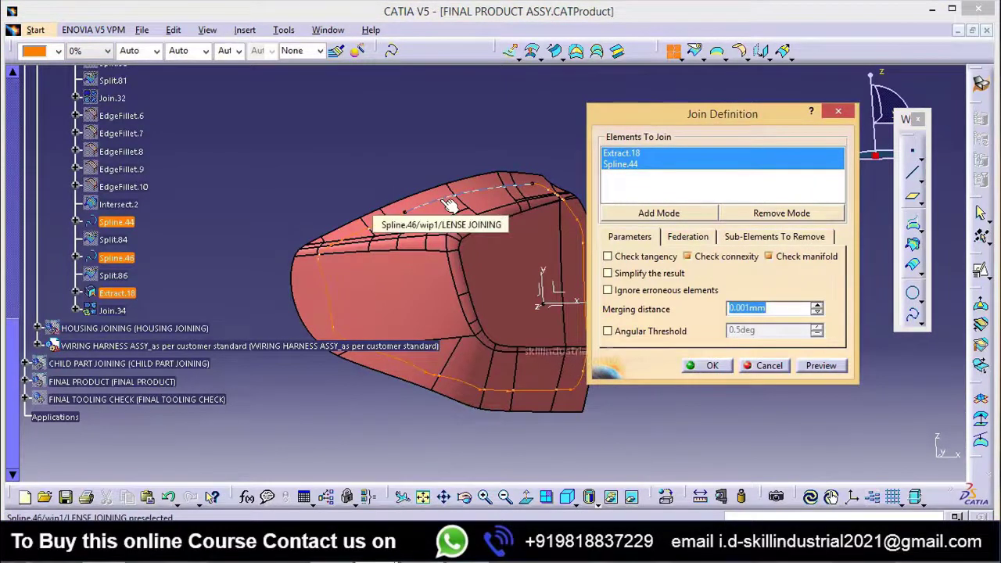
{"action": "left_click", "coordinate": [395, 208]}
{"action": "left_click", "coordinate": [711, 366]}
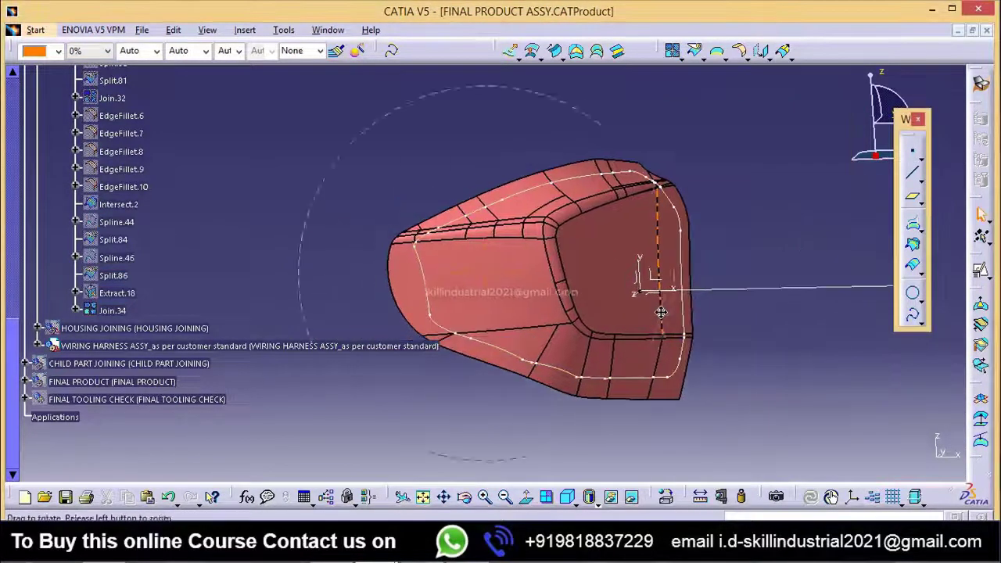
{"action": "left_click", "coordinate": [123, 315]}
{"action": "middle_click_drag", "start_coordinate": [598, 334], "coordinate": [614, 372]}
{"action": "left_click", "coordinate": [612, 380]}
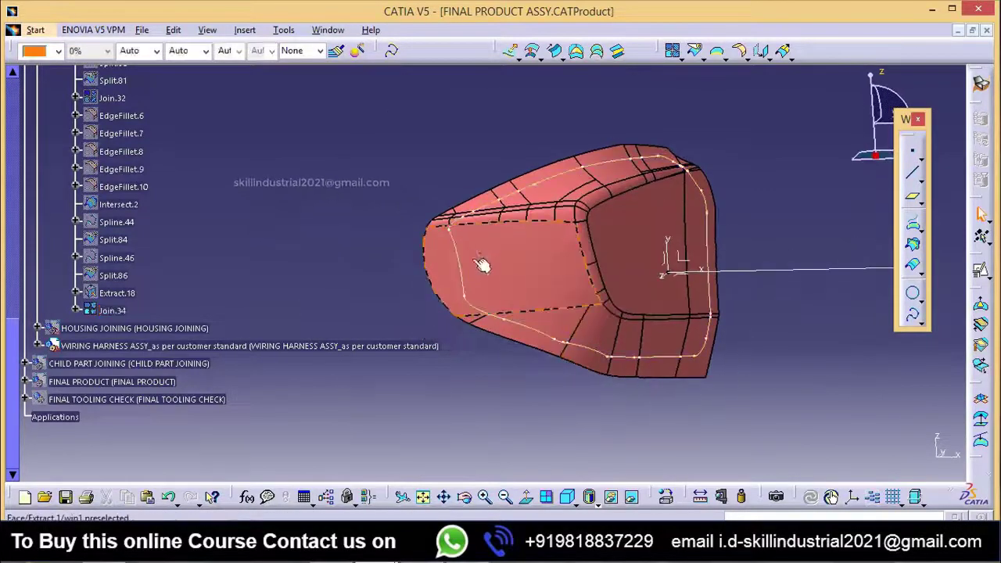
Step: Start a new spline at the Join.34 vertex near the side face's sharp upper corner, tangent to Join.34
{"action": "middle_click_drag", "start_coordinate": [453, 274], "coordinate": [494, 263]}
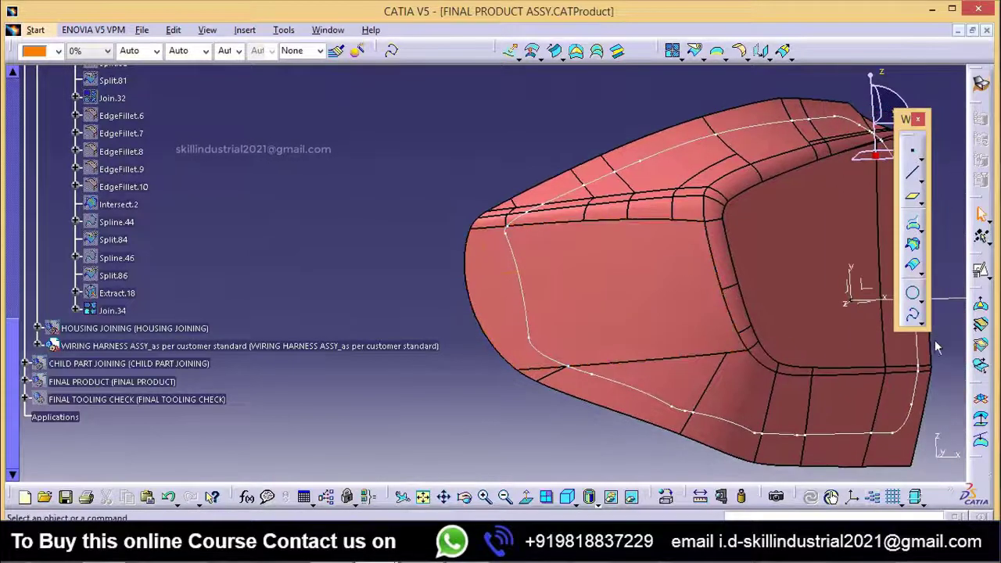
{"action": "left_click", "coordinate": [912, 313]}
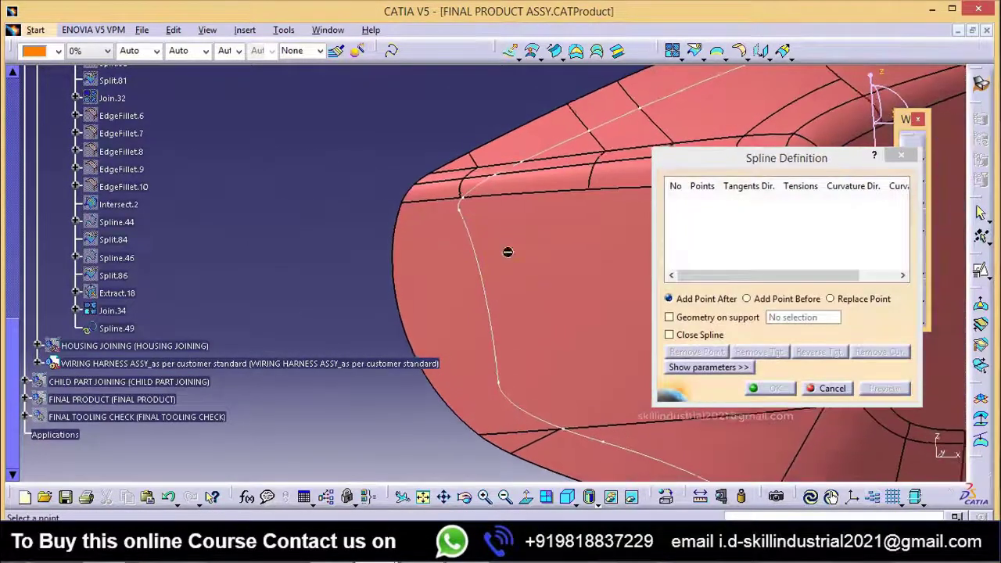
{"action": "left_click", "coordinate": [461, 196]}
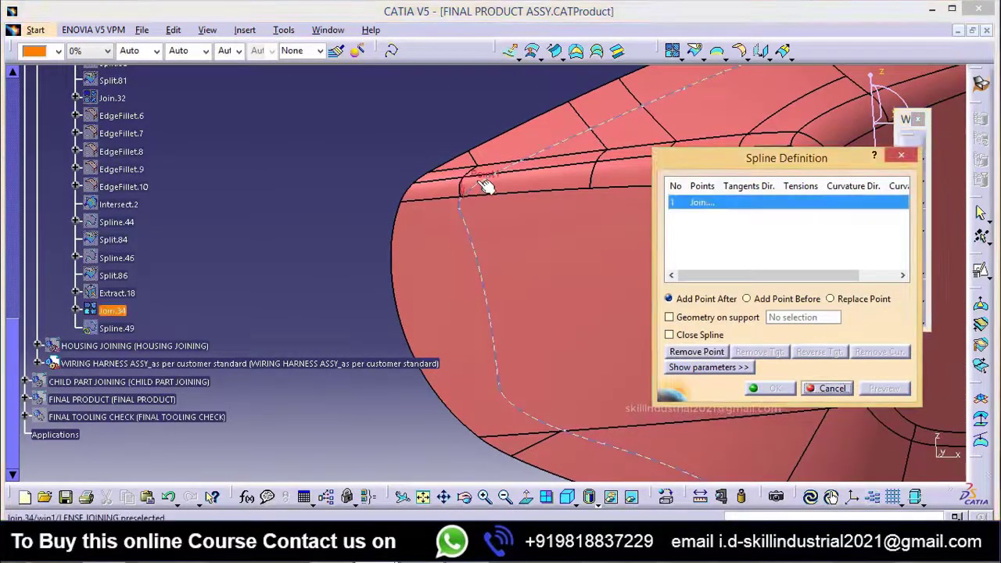
Step: Create the spline's second point on curve Join.34 at about 599.6 mm from the vertex, just past the side face's lower corner
{"action": "right_click", "coordinate": [683, 222]}
{"action": "left_click", "coordinate": [723, 229]}
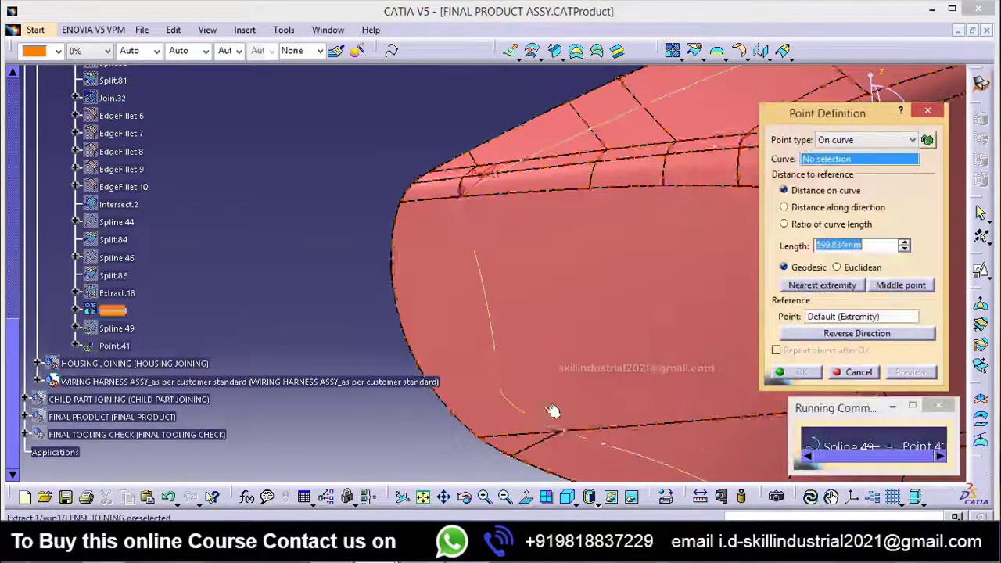
{"action": "middle_click_drag", "start_coordinate": [549, 405], "coordinate": [539, 310]}
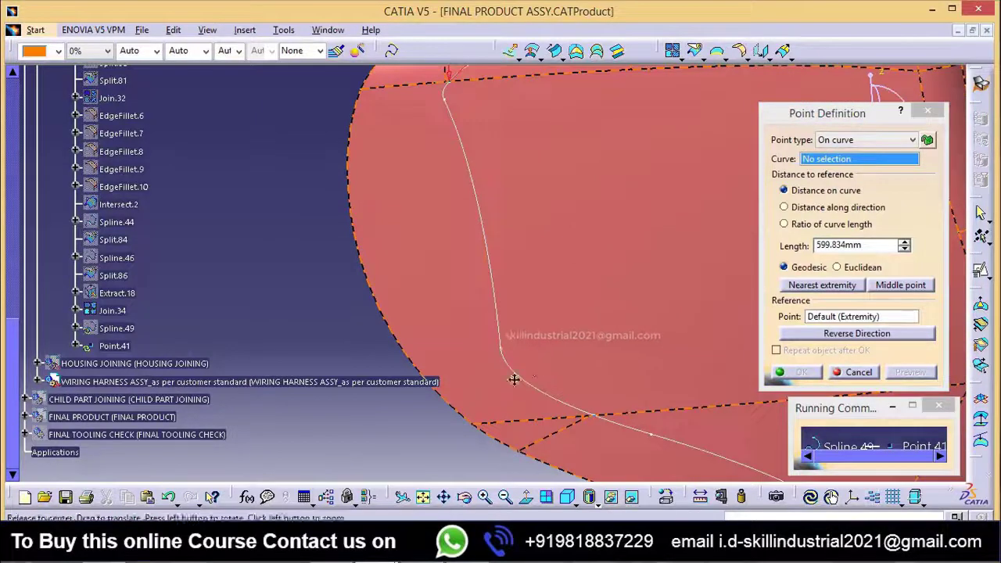
{"action": "middle_click_drag", "start_coordinate": [514, 380], "coordinate": [518, 438]}
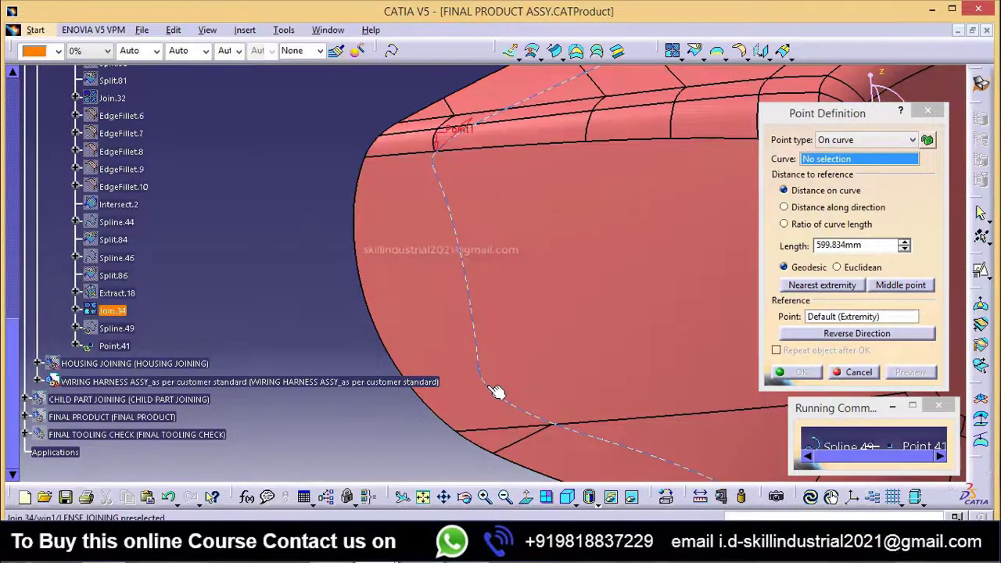
{"action": "left_click", "coordinate": [492, 389]}
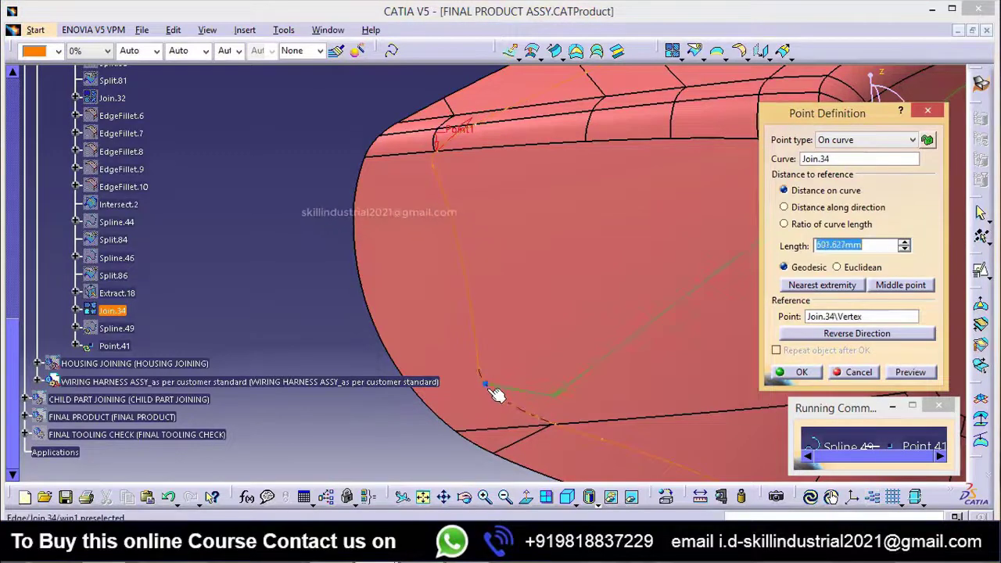
{"action": "left_click", "coordinate": [802, 372]}
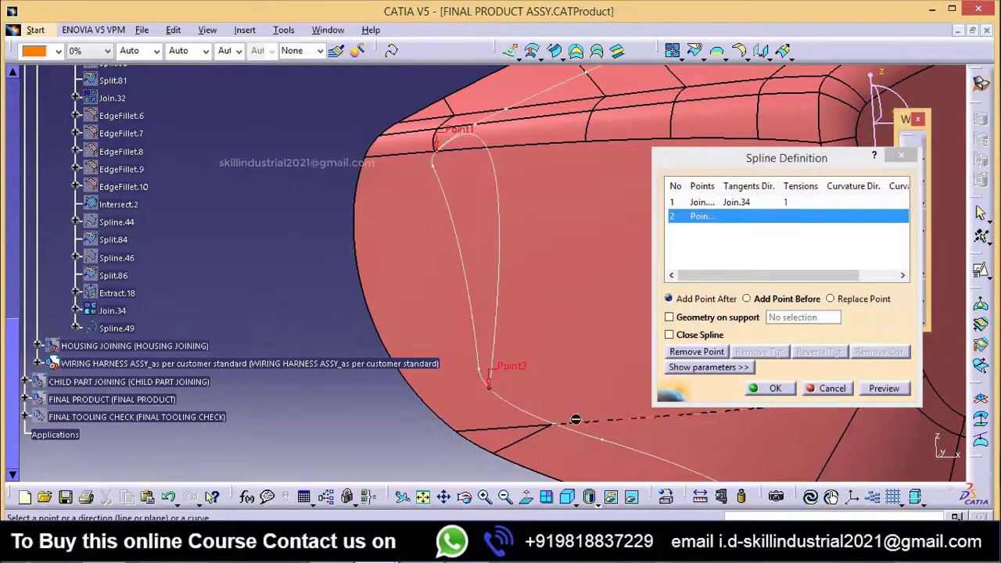
Step: Make the spline's second point tangent to Join.34 and reverse the tangent directions at both points
{"action": "left_click", "coordinate": [542, 417]}
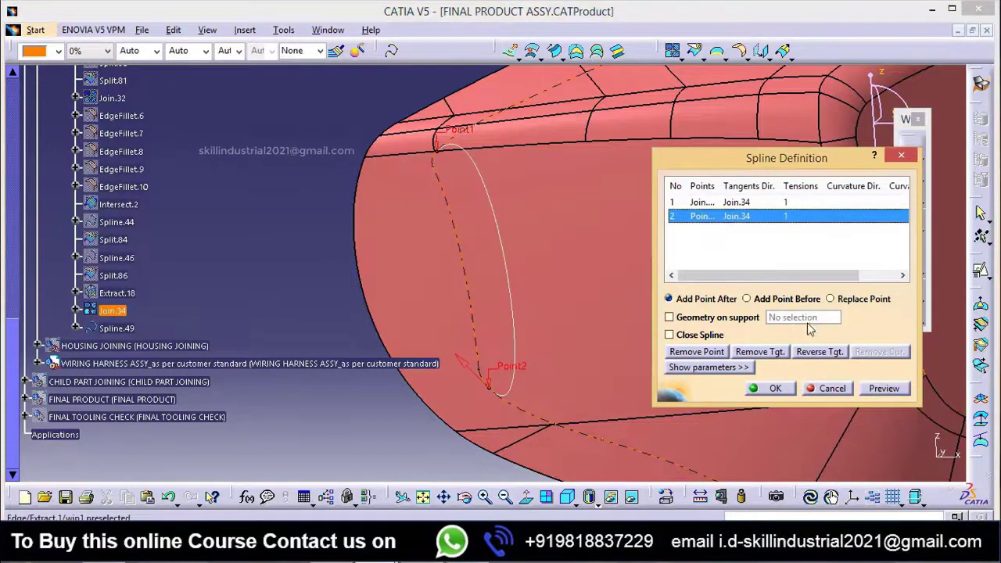
{"action": "left_click", "coordinate": [834, 352]}
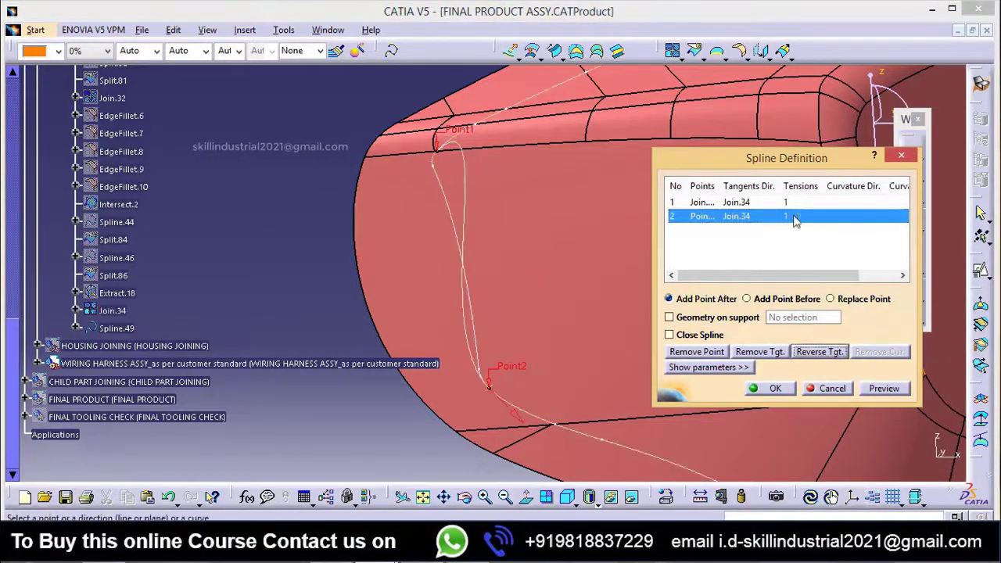
{"action": "left_click", "coordinate": [744, 204]}
{"action": "middle_click_drag", "start_coordinate": [535, 297], "coordinate": [571, 363], "text": "ctrl"}
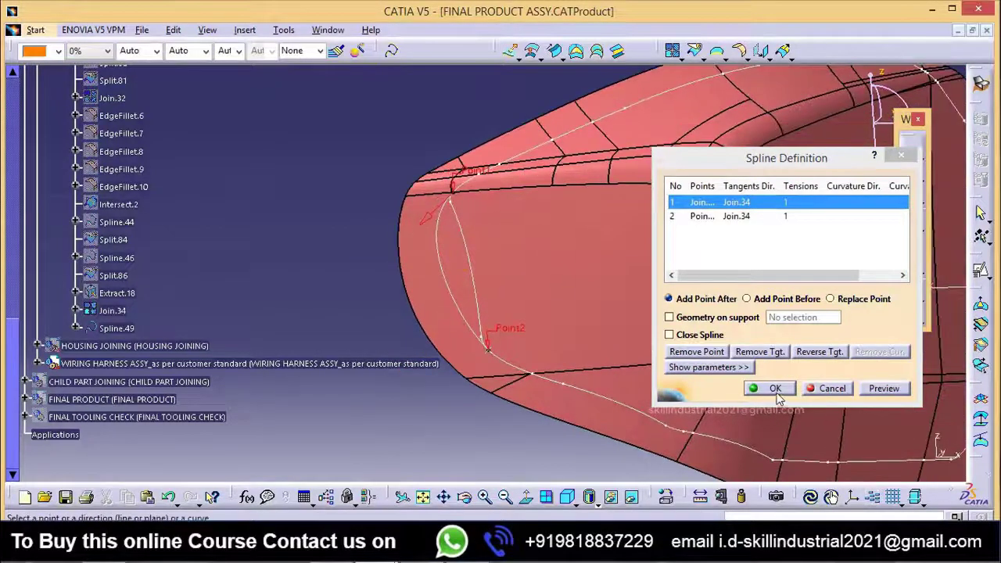
Step: Constrain the Join.34 corner spline to support surface Extract.1 and create it
{"action": "left_click", "coordinate": [697, 318]}
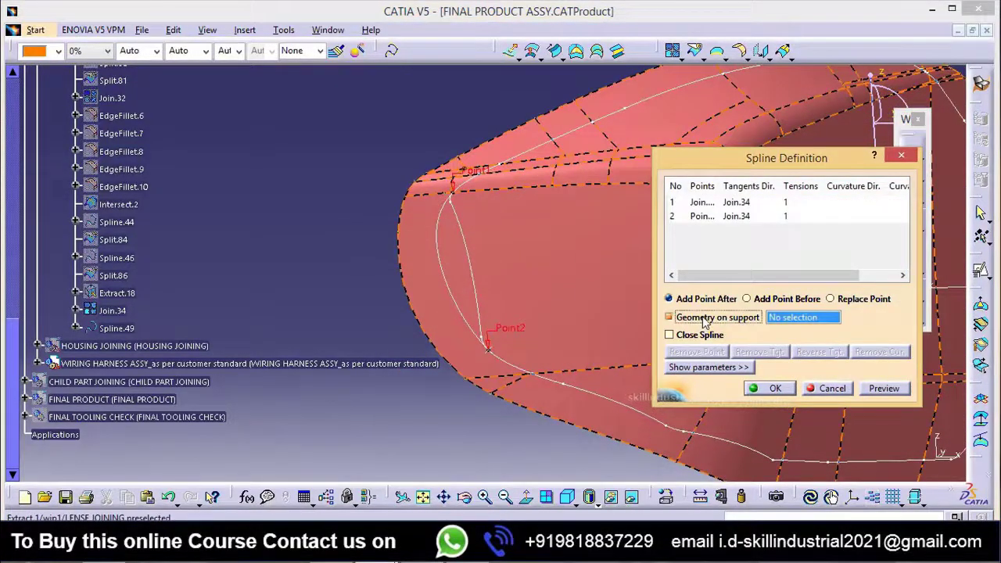
{"action": "left_click", "coordinate": [569, 294]}
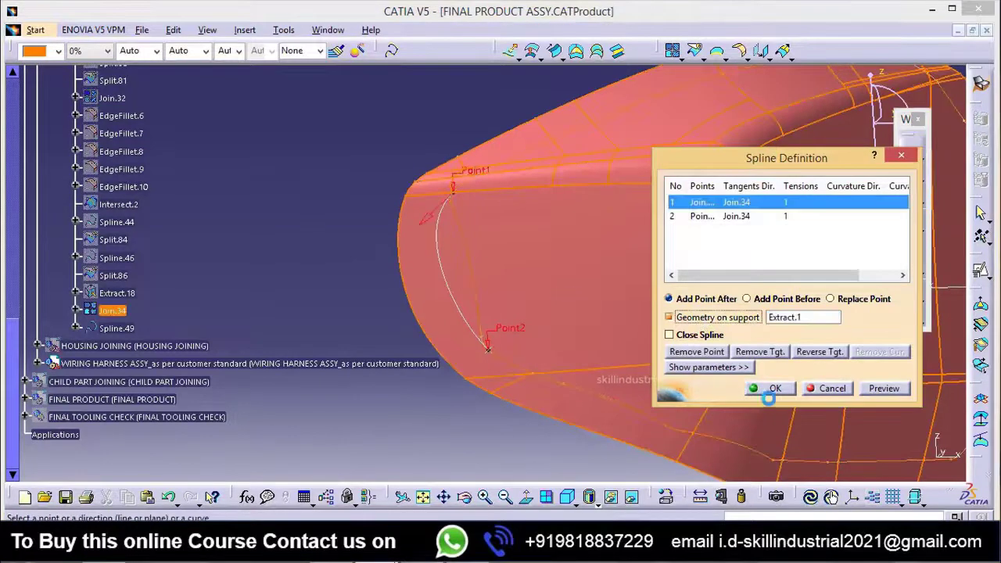
{"action": "left_click", "coordinate": [776, 391]}
{"action": "middle_click_drag", "start_coordinate": [310, 272], "coordinate": [368, 391], "text": "ctrl"}
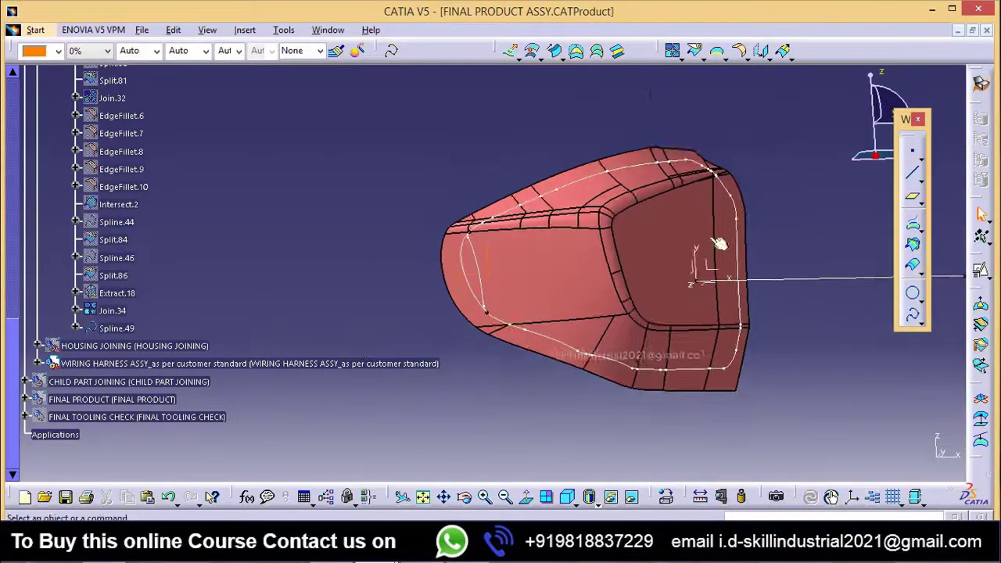
Step: Split Join.34 with Spline.49 using the other side, keeping the main outline and removing the old segment between the corners
{"action": "left_click", "coordinate": [673, 50]}
{"action": "middle_click_drag", "start_coordinate": [532, 449], "coordinate": [491, 346], "text": "ctrl"}
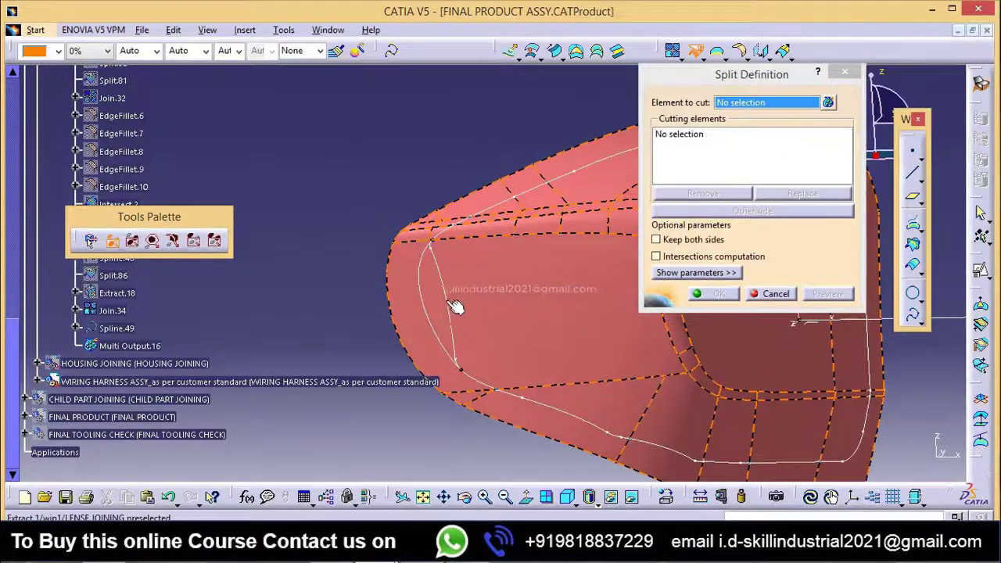
{"action": "left_click", "coordinate": [444, 330]}
{"action": "left_click", "coordinate": [450, 335]}
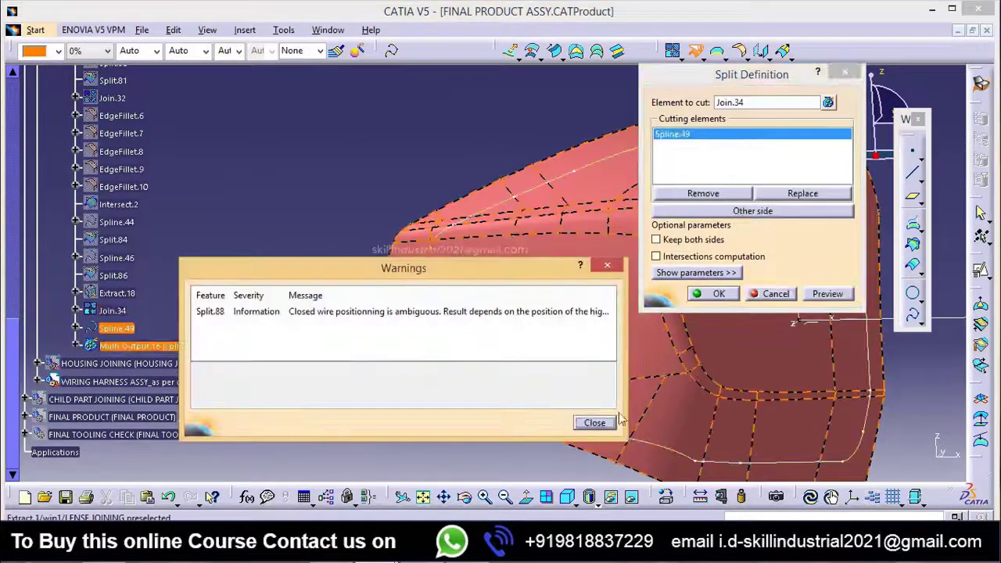
{"action": "left_click", "coordinate": [606, 423]}
{"action": "left_click", "coordinate": [780, 214]}
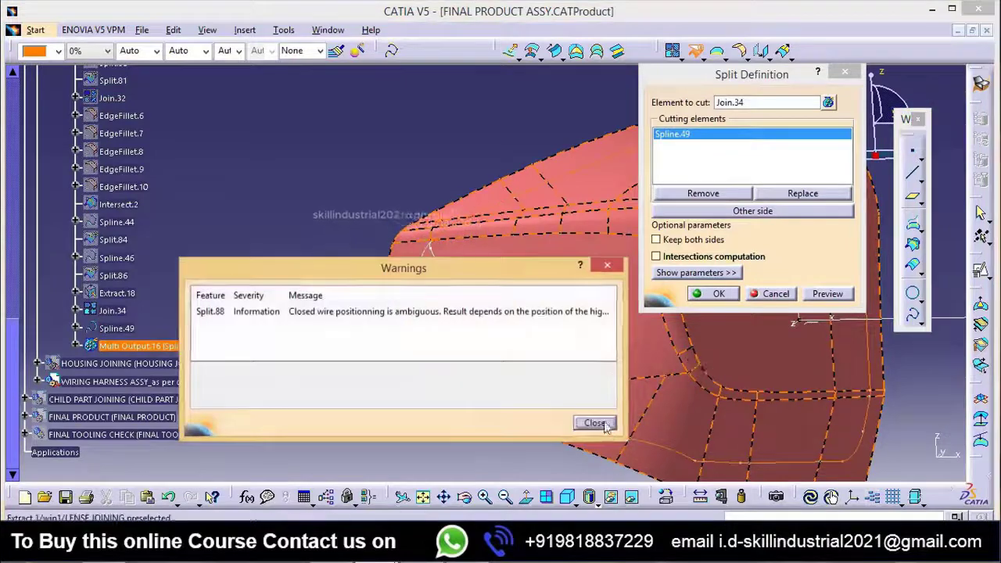
{"action": "left_click", "coordinate": [594, 423]}
{"action": "left_click", "coordinate": [713, 293]}
{"action": "middle_click_drag", "start_coordinate": [688, 328], "coordinate": [575, 224]}
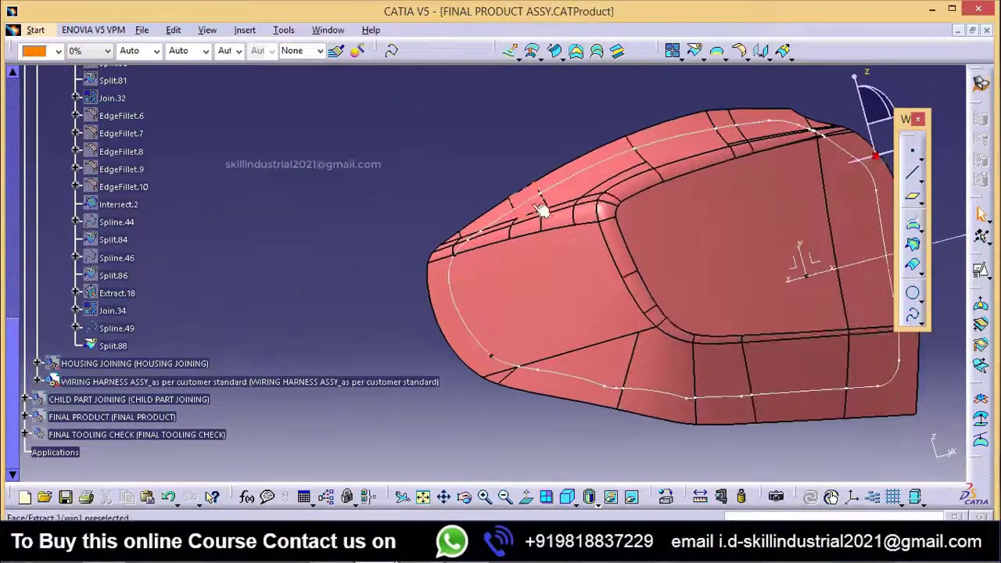
Step: Start a spline at the Split.88 vertex where the outline meets the diagonal edge near the lower front corner, tangent to Split.88
{"action": "middle_click_drag", "start_coordinate": [568, 313], "coordinate": [608, 347]}
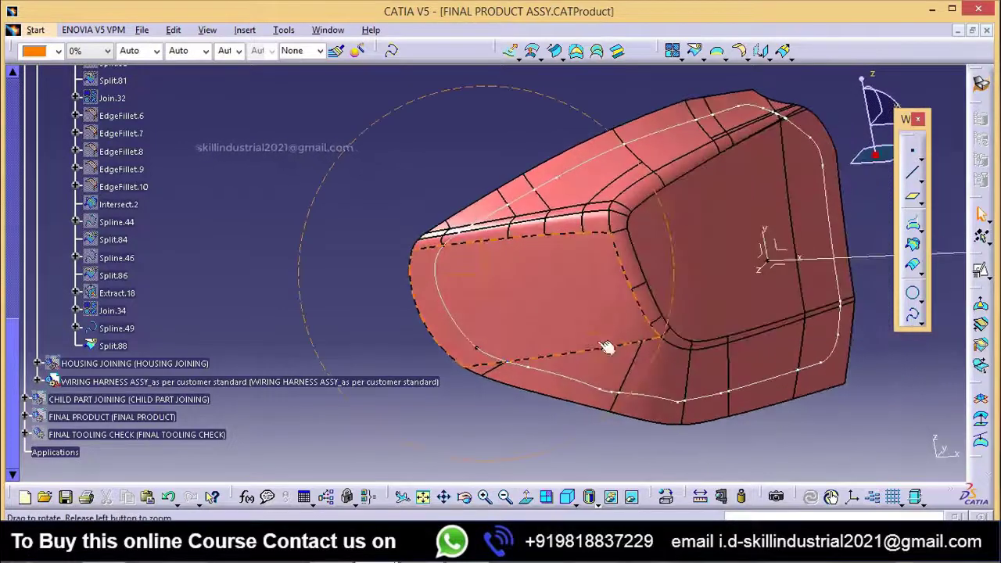
{"action": "middle_click_drag", "start_coordinate": [593, 403], "coordinate": [381, 295]}
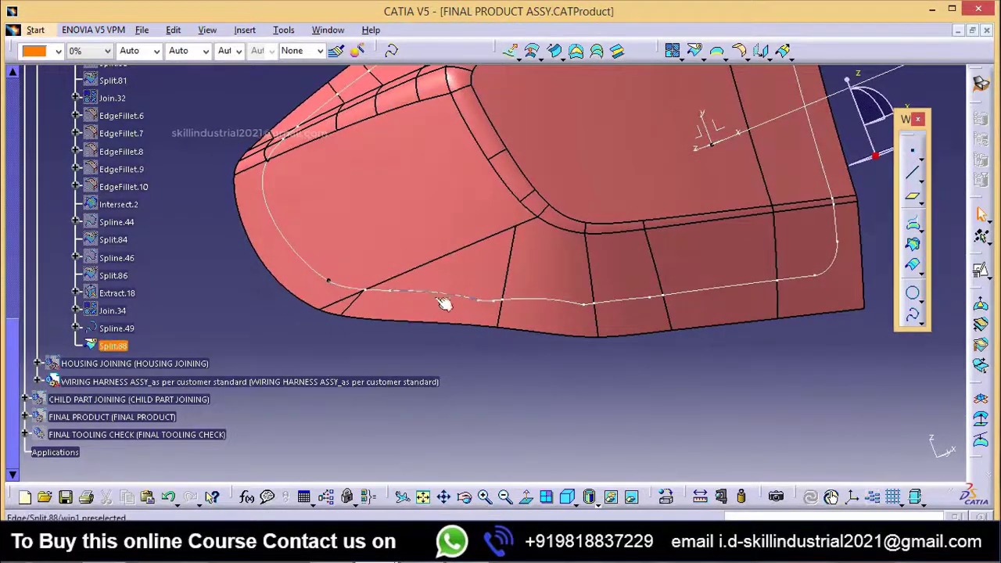
{"action": "middle_click_drag", "start_coordinate": [539, 334], "coordinate": [465, 345]}
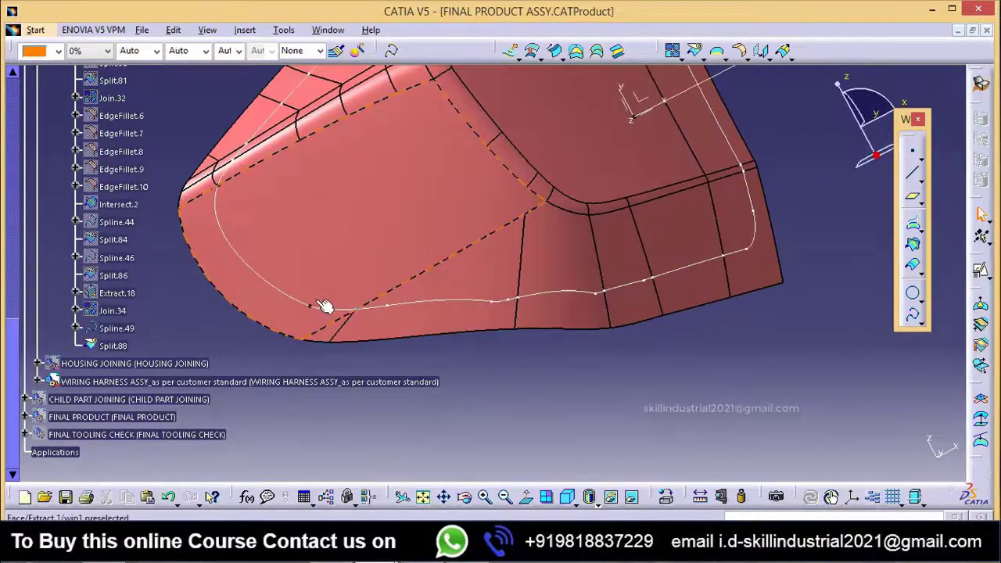
{"action": "middle_click_drag", "start_coordinate": [538, 339], "coordinate": [517, 324]}
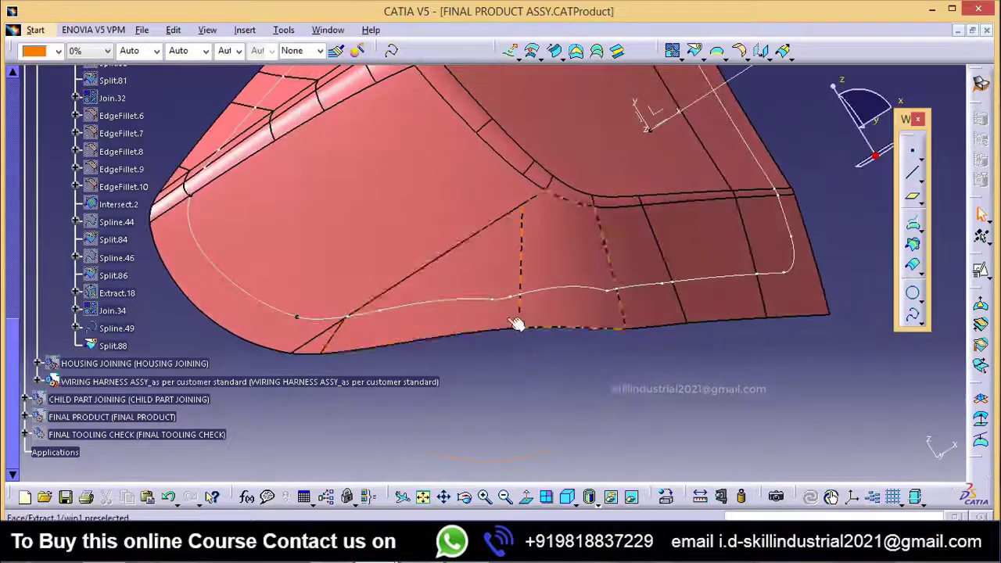
{"action": "middle_click_drag", "start_coordinate": [455, 327], "coordinate": [454, 313]}
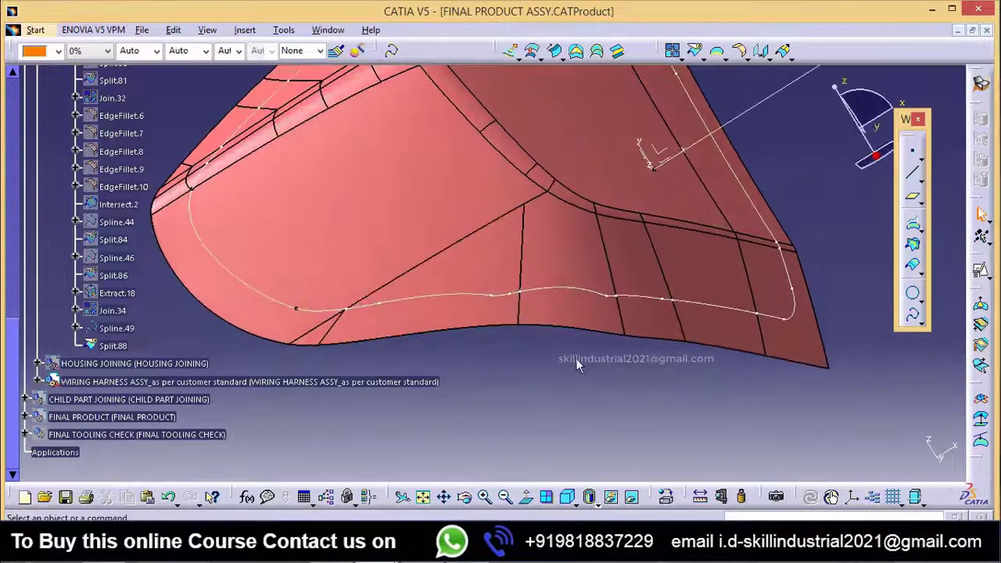
{"action": "left_click", "coordinate": [912, 314]}
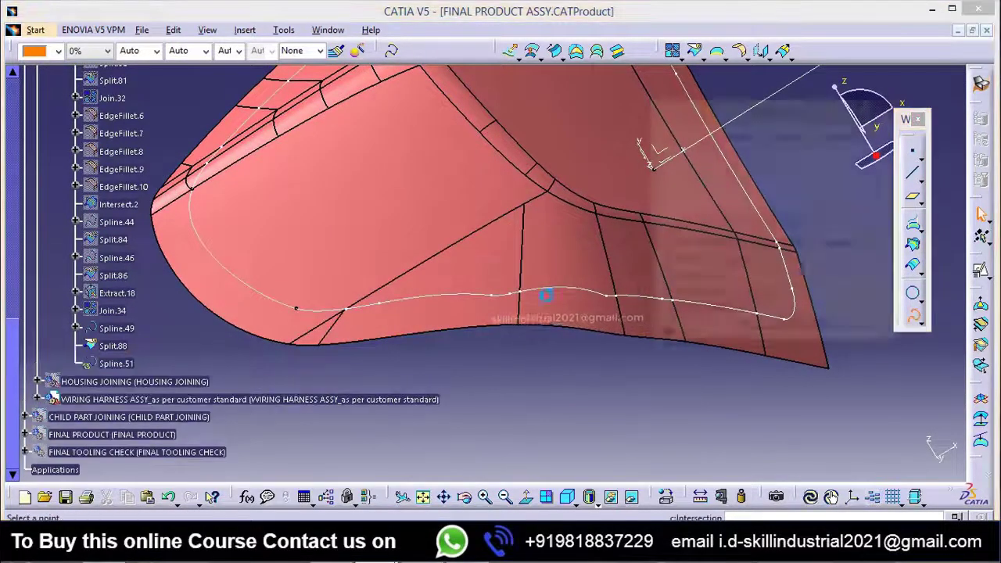
{"action": "middle_click_drag", "start_coordinate": [516, 300], "coordinate": [421, 291]}
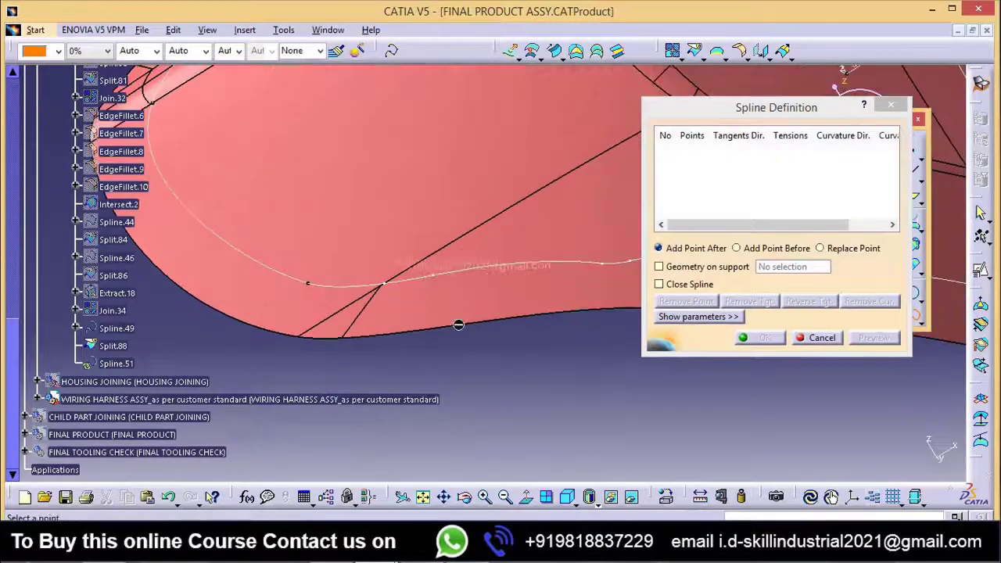
{"action": "middle_click_drag", "start_coordinate": [458, 325], "coordinate": [538, 298]}
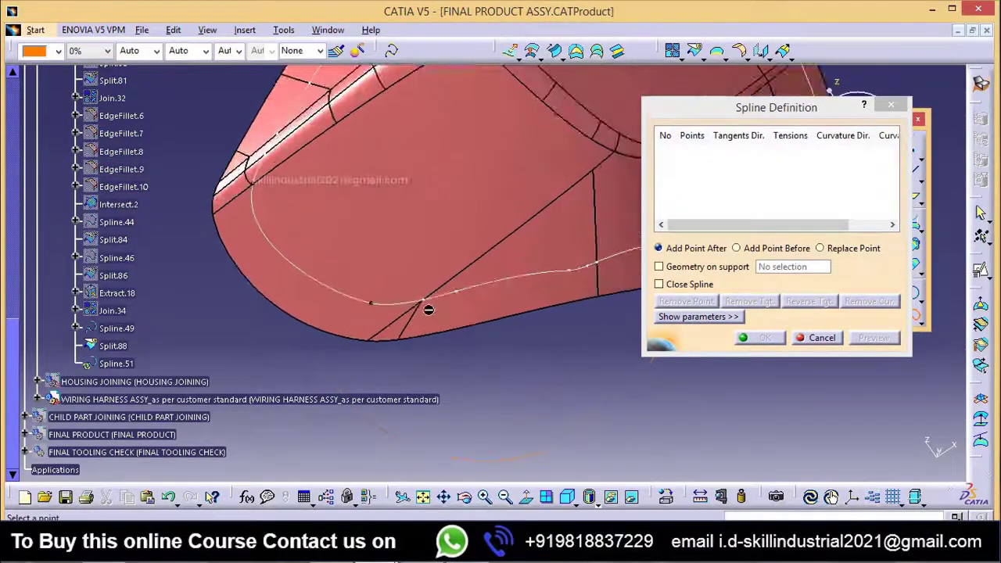
{"action": "left_click", "coordinate": [429, 301]}
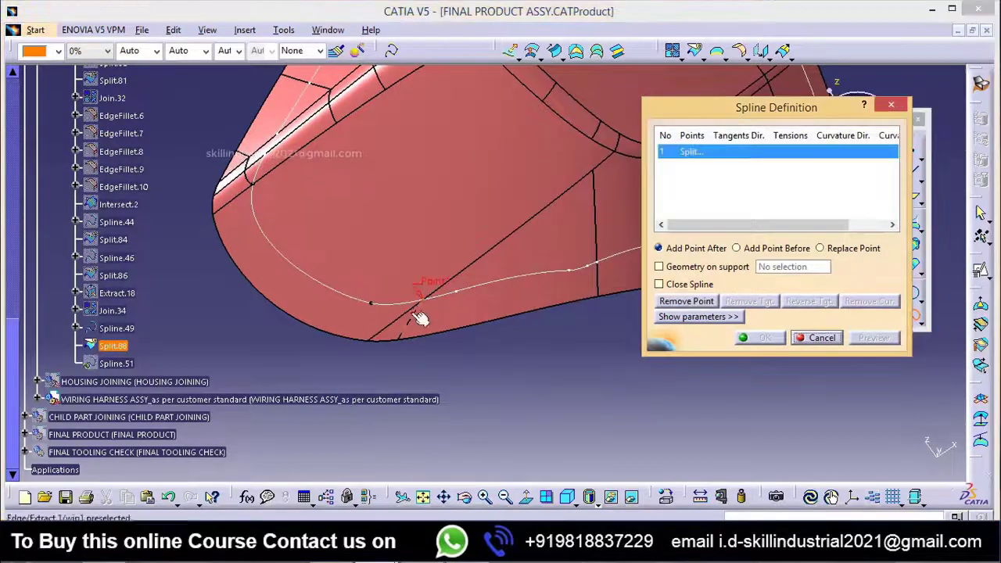
{"action": "left_click", "coordinate": [405, 303]}
Step: Add the spline's second point at the Split.88 vertex just past the wavy lower section, tangent to Split.88
{"action": "middle_click_drag", "start_coordinate": [501, 339], "coordinate": [388, 387]}
{"action": "middle_click_drag", "start_coordinate": [498, 353], "coordinate": [487, 320]}
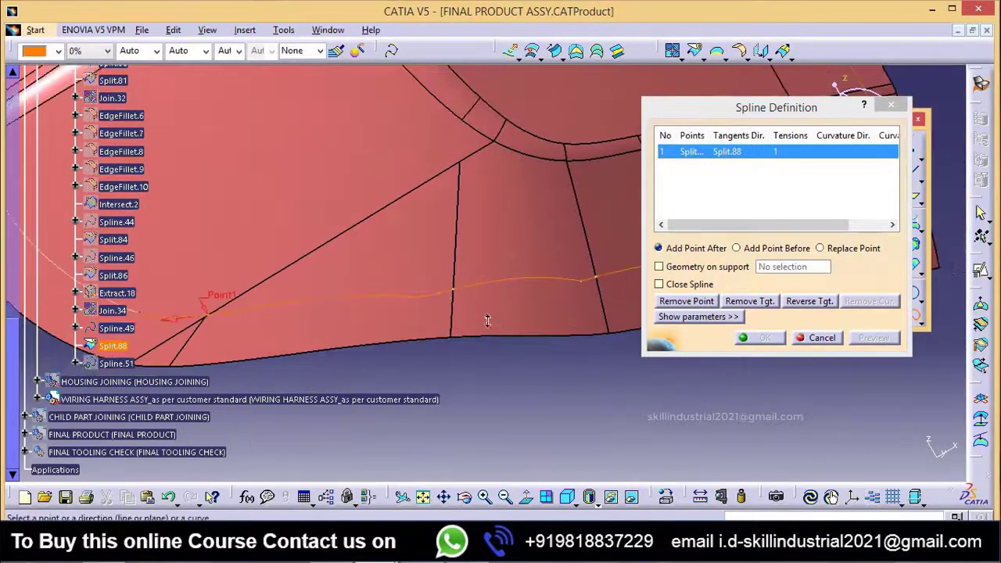
{"action": "left_click", "coordinate": [588, 281]}
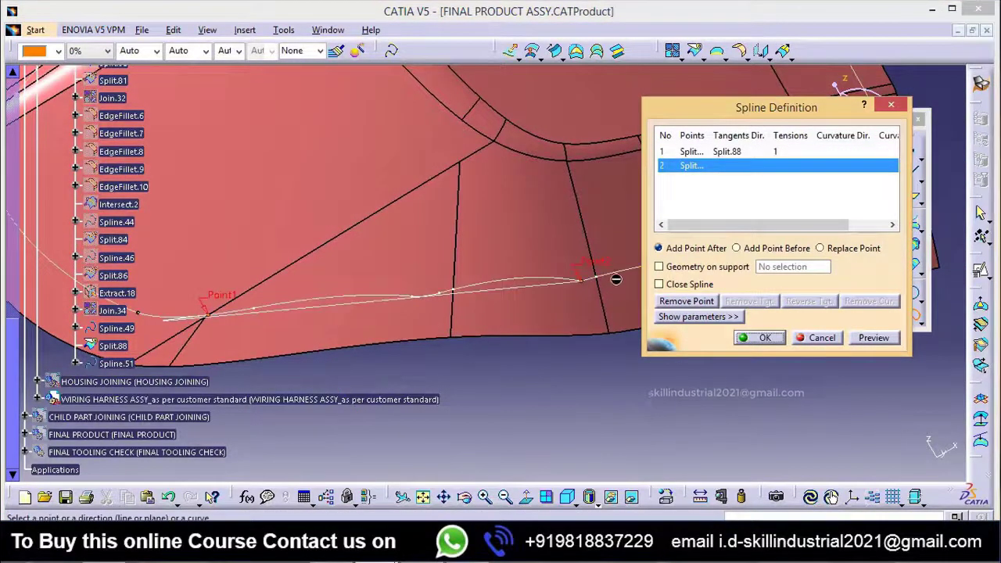
{"action": "left_click", "coordinate": [569, 280]}
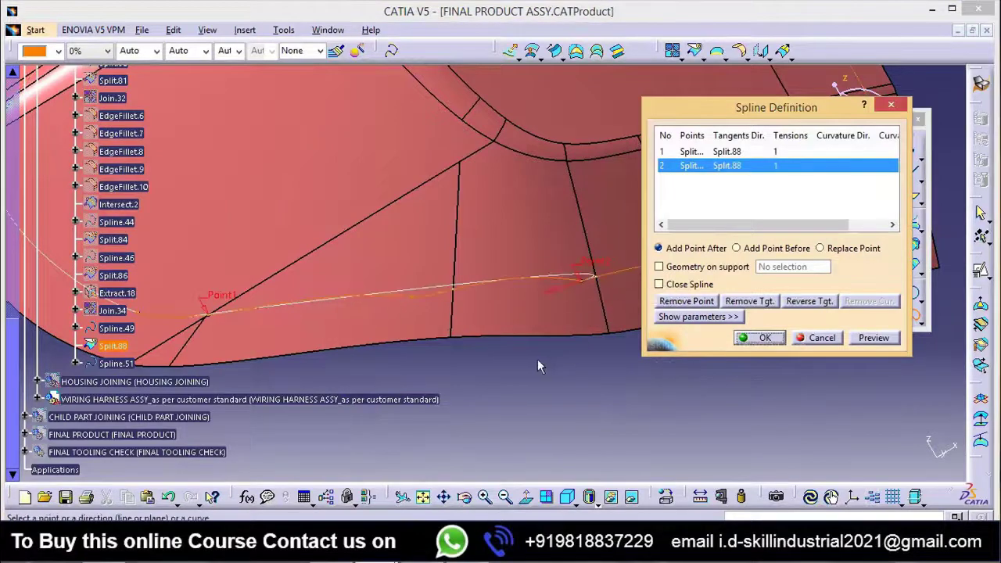
Step: Reverse the tangent directions at both points of the lower spline
{"action": "mouse_move", "coordinate": [579, 325]}
{"action": "middle_mouse_down"}
{"action": "mouse_move", "coordinate": [565, 329]}
{"action": "mouse_move", "coordinate": [576, 350]}
{"action": "mouse_move", "coordinate": [574, 320]}
{"action": "mouse_move", "coordinate": [575, 332]}
{"action": "middle_mouse_up"}
{"action": "left_click", "coordinate": [813, 309]}
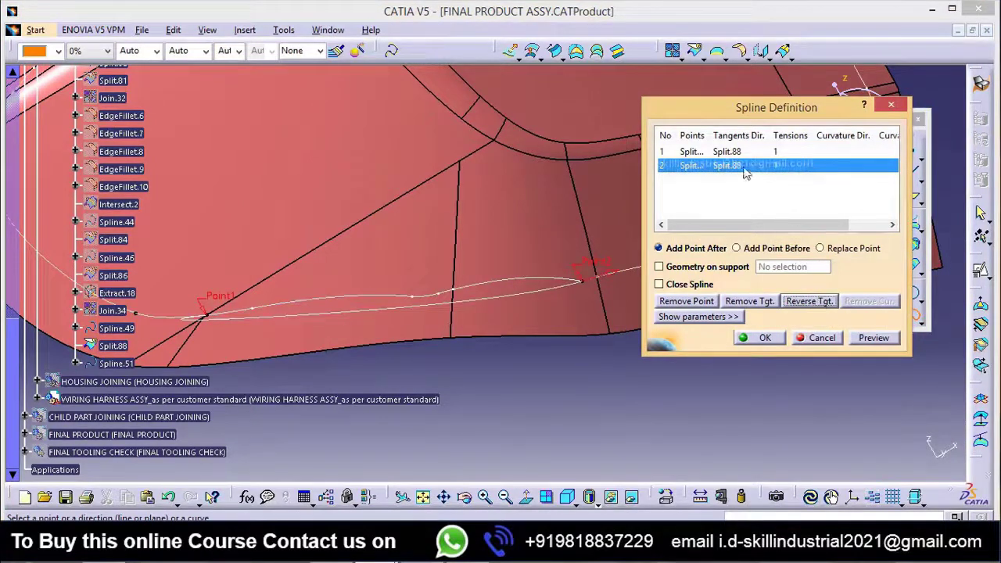
{"action": "left_click", "coordinate": [732, 153]}
{"action": "left_click", "coordinate": [811, 303]}
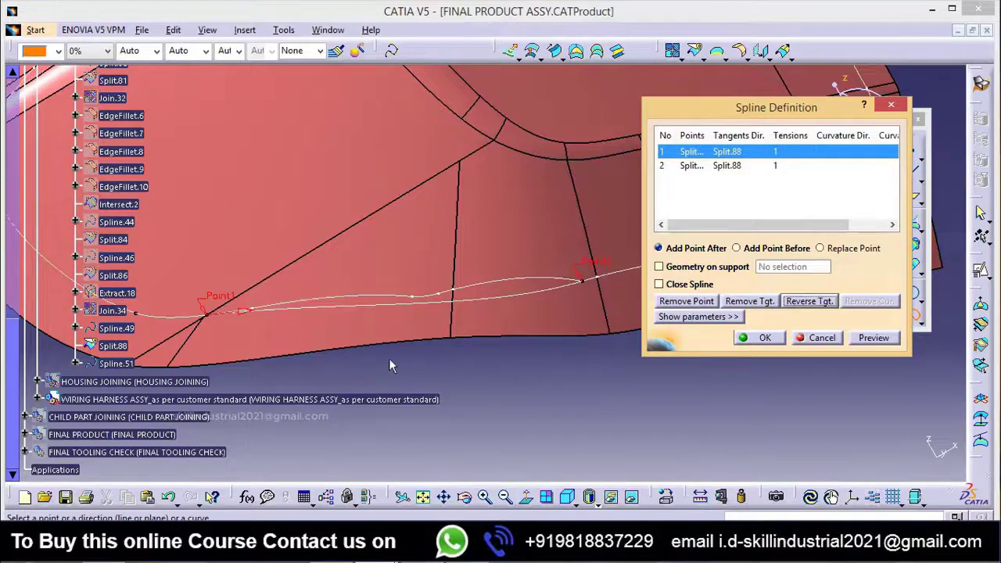
Step: Set the tangent tension at the spline's second point to 0.5 and preview the curve
{"action": "middle_click_drag", "start_coordinate": [389, 360], "coordinate": [310, 359]}
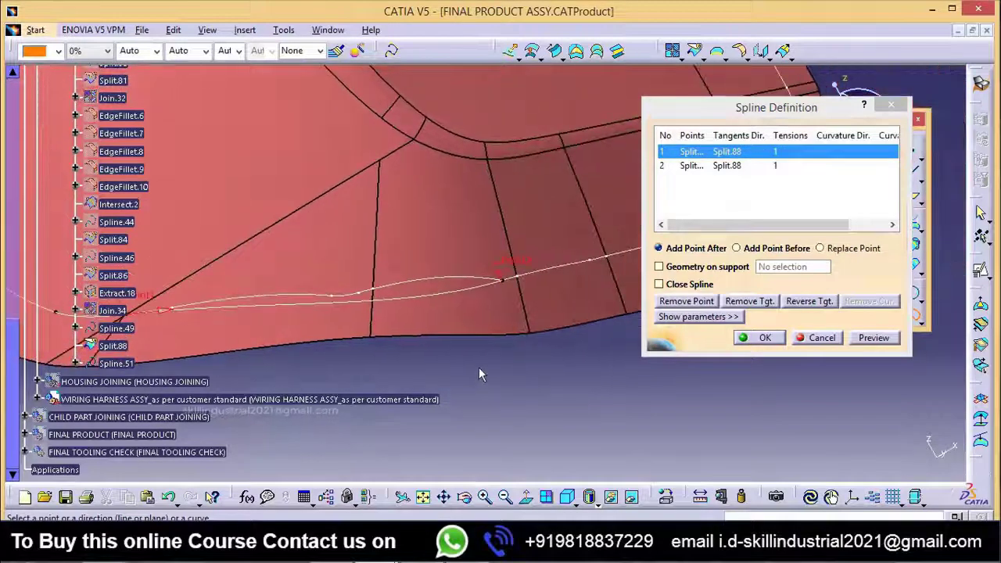
{"action": "middle_click_drag", "start_coordinate": [488, 357], "coordinate": [547, 340]}
{"action": "left_click", "coordinate": [772, 165]}
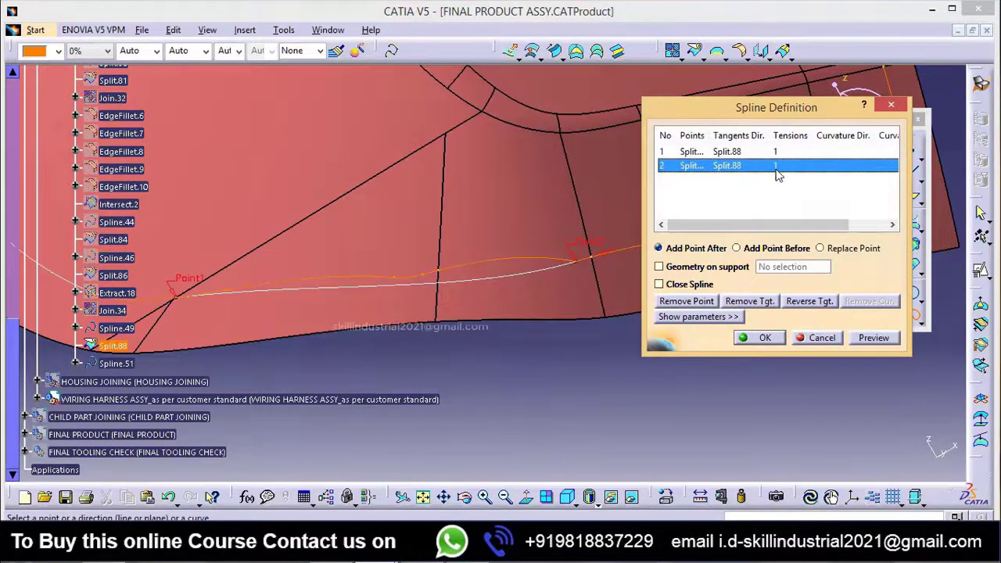
{"action": "left_click", "coordinate": [692, 316]}
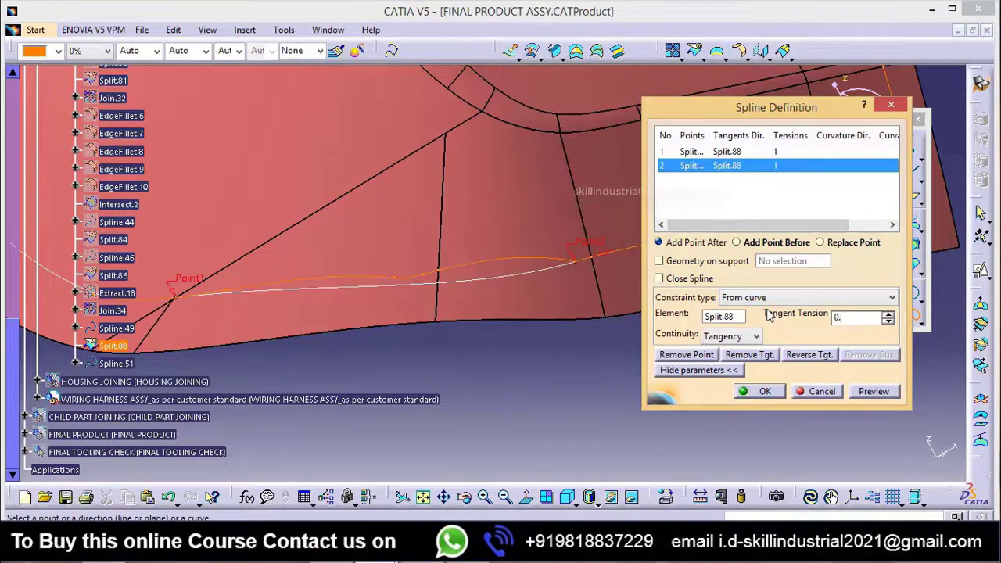
{"action": "left_click", "coordinate": [874, 391]}
{"action": "middle_click_drag", "start_coordinate": [459, 366], "coordinate": [276, 308]}
{"action": "middle_click_drag", "start_coordinate": [399, 315], "coordinate": [458, 327]}
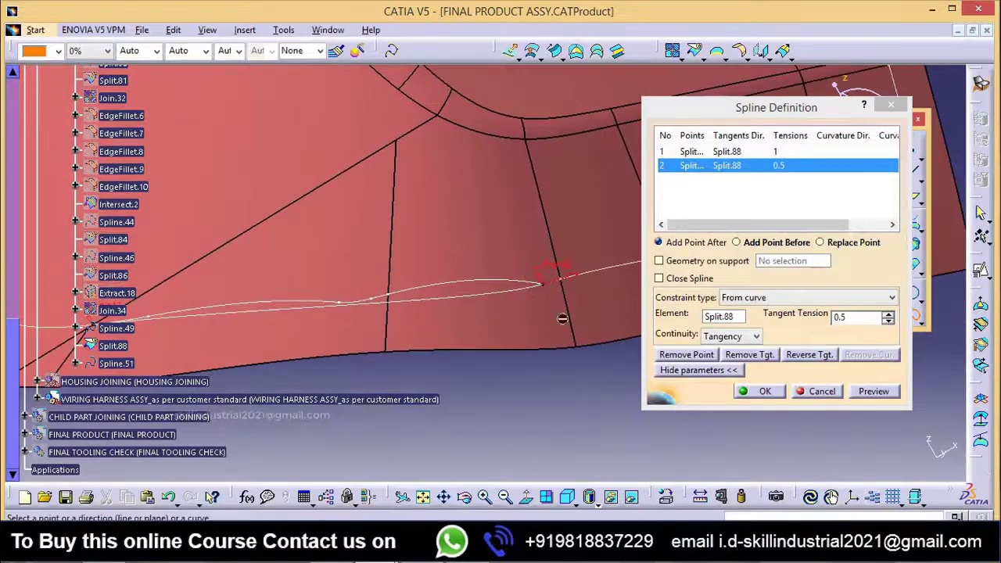
Step: Lower the second point's tangent tension to 0.4 and finally to 0.3, previewing each value, and create the spline
{"action": "left_click", "coordinate": [778, 315]}
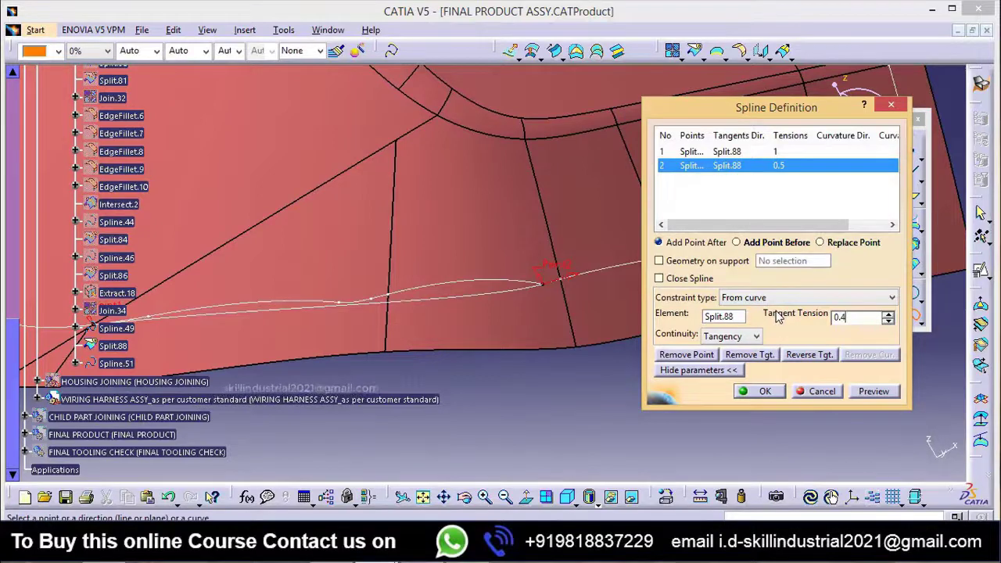
{"action": "left_click", "coordinate": [874, 393]}
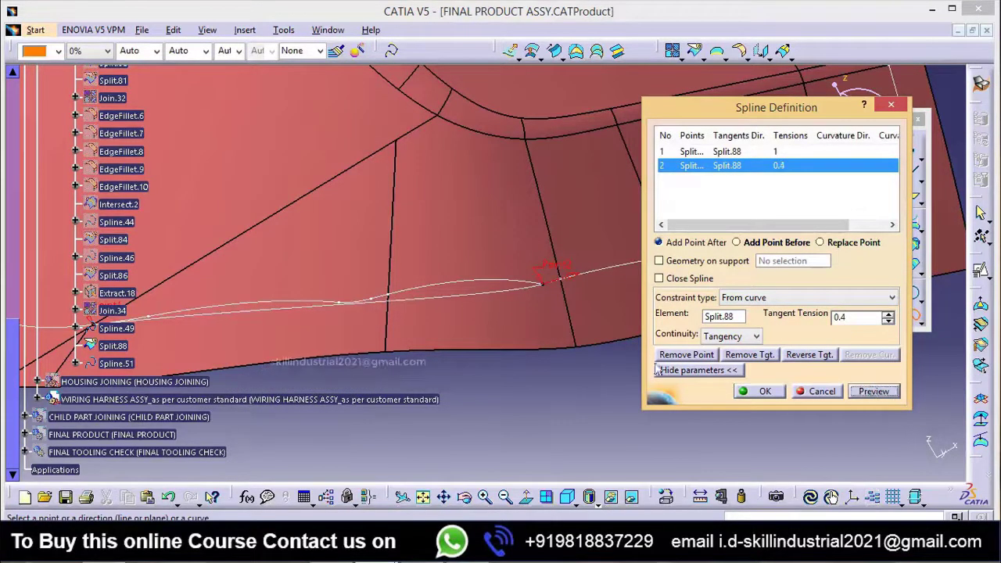
{"action": "middle_click_drag", "start_coordinate": [382, 380], "coordinate": [495, 254]}
{"action": "left_click_drag", "start_coordinate": [854, 318], "coordinate": [746, 316]}
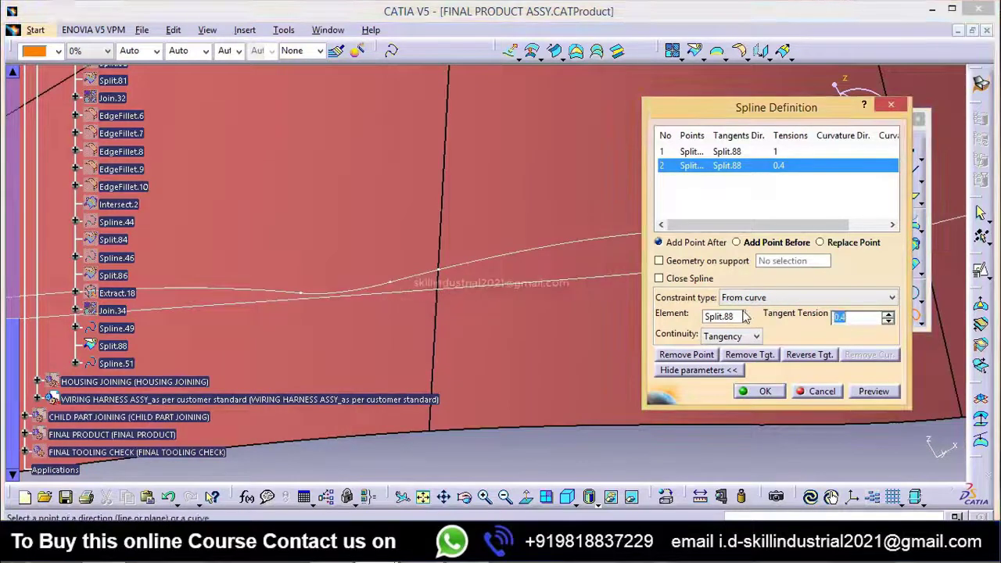
{"action": "left_click", "coordinate": [878, 392]}
{"action": "middle_click_drag", "start_coordinate": [521, 340], "coordinate": [395, 478]}
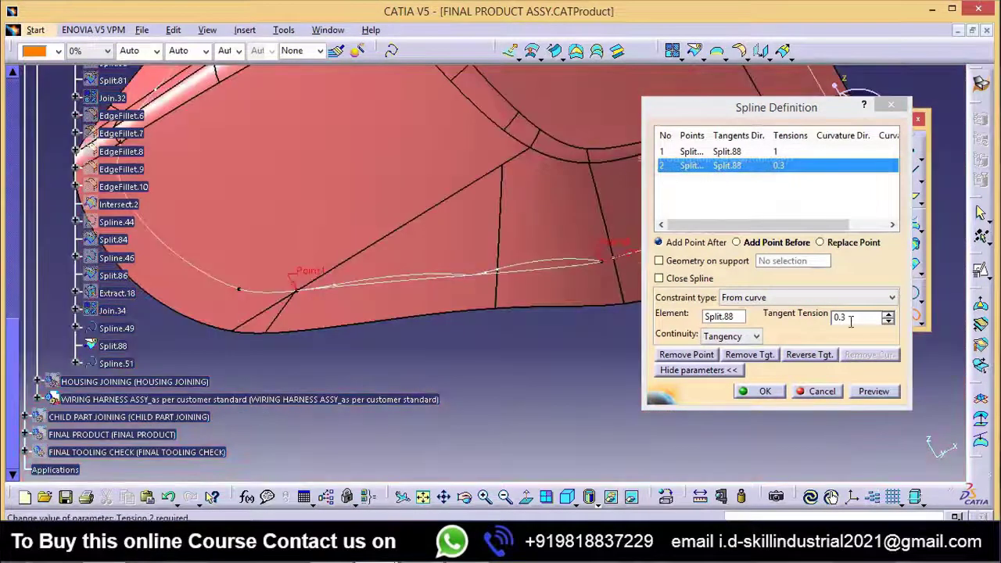
{"action": "middle_click_drag", "start_coordinate": [538, 353], "coordinate": [492, 383]}
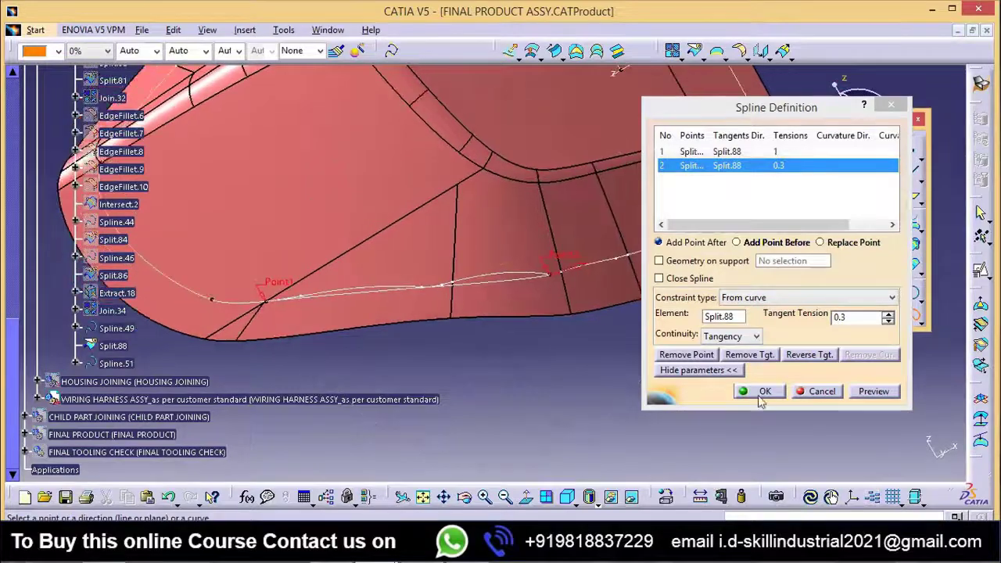
{"action": "left_click", "coordinate": [771, 389]}
{"action": "middle_click_drag", "start_coordinate": [645, 384], "coordinate": [443, 337]}
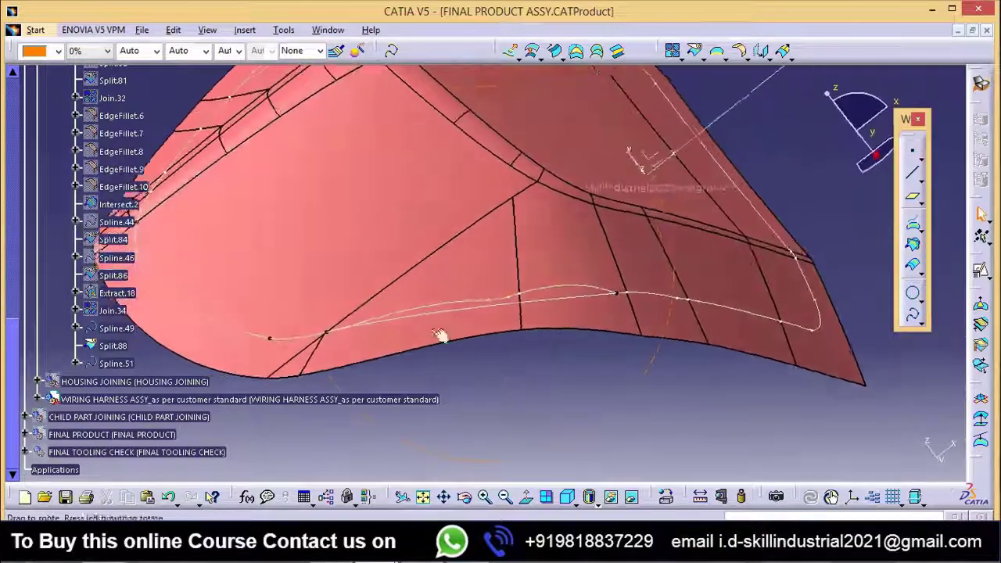
{"action": "double_click", "coordinate": [113, 365]}
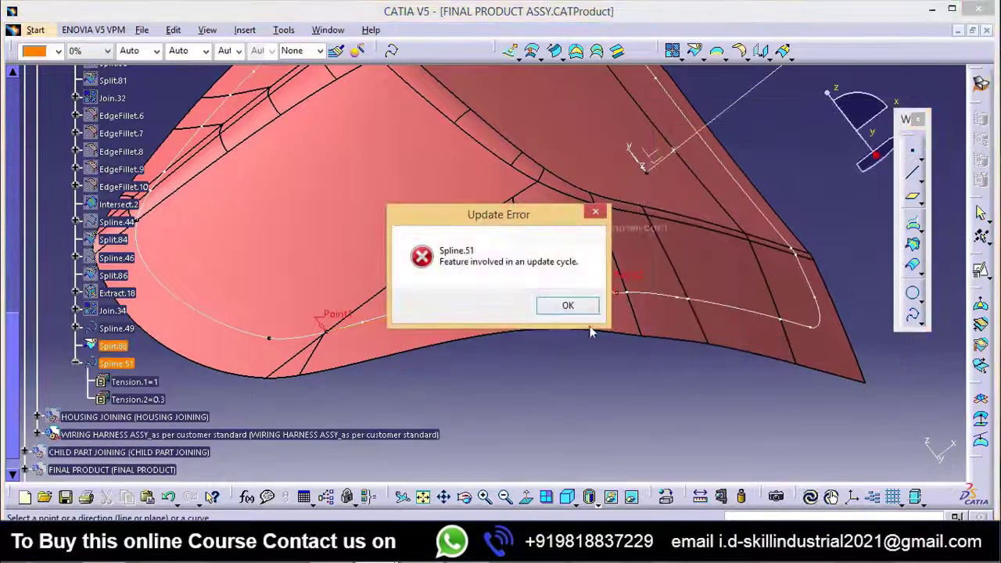
{"action": "left_click", "coordinate": [587, 307]}
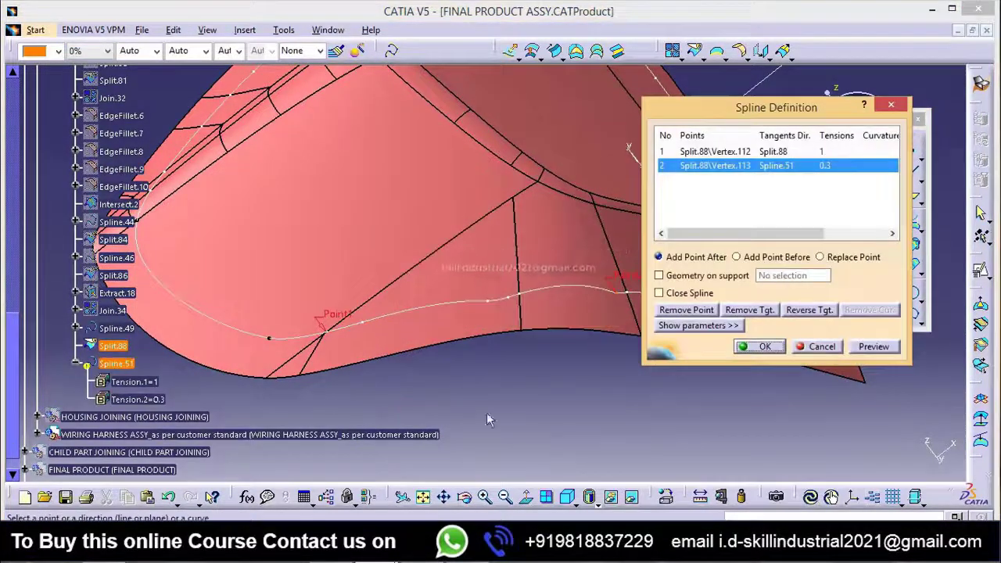
{"action": "left_click", "coordinate": [821, 347]}
Step: Edit Spline.51 to lie on support surface Extract.1
{"action": "double_click", "coordinate": [116, 364]}
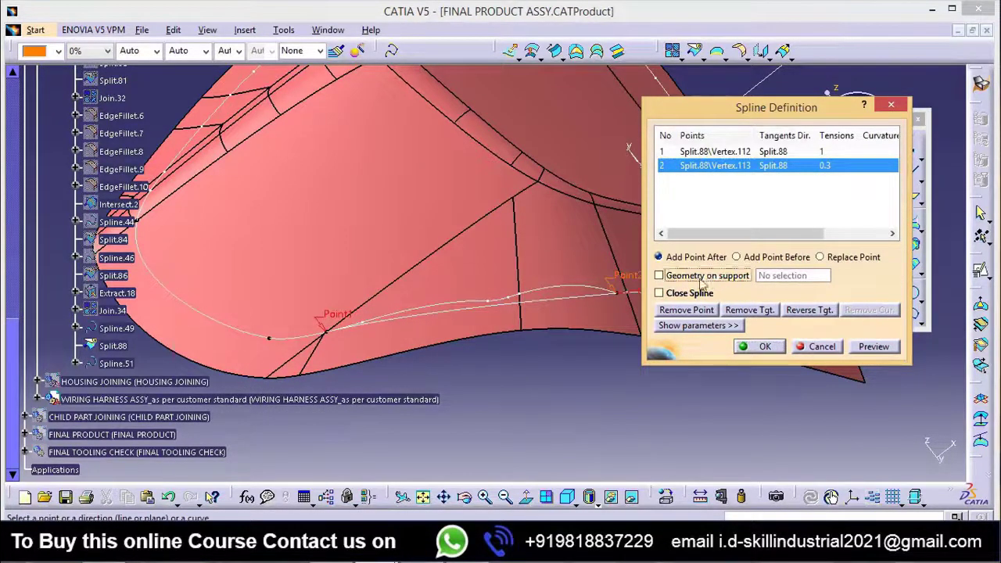
{"action": "left_click", "coordinate": [708, 278]}
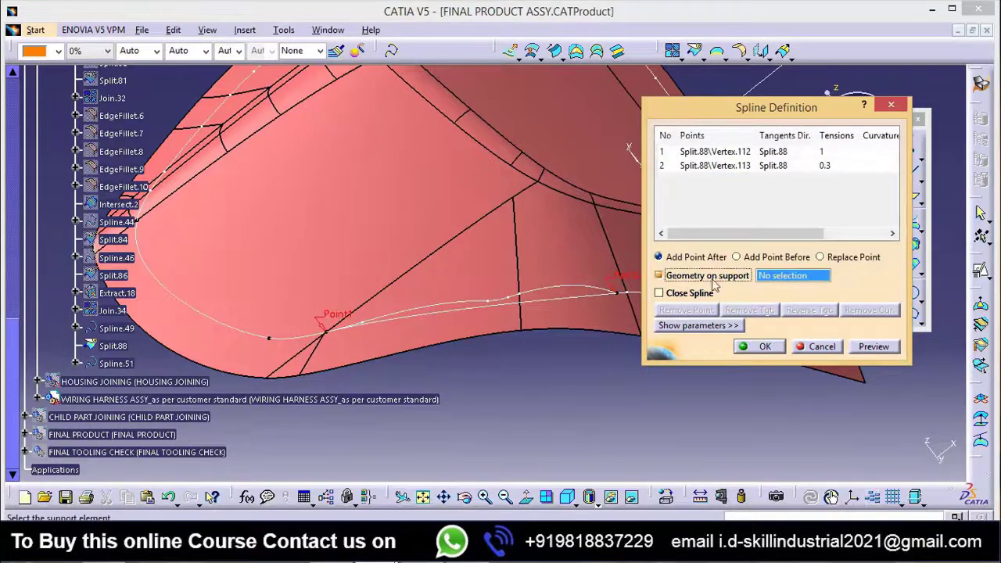
{"action": "left_click", "coordinate": [571, 320]}
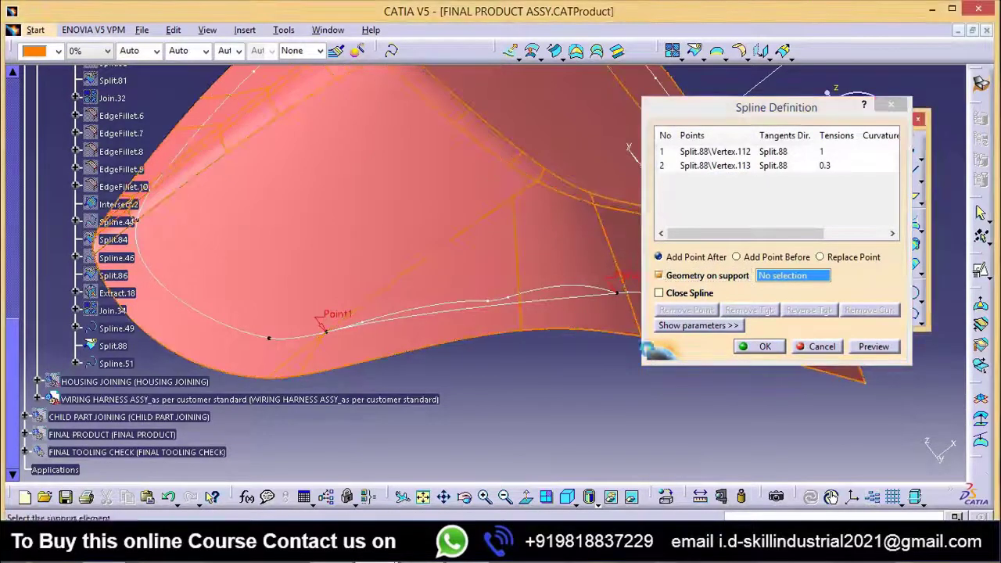
{"action": "left_click", "coordinate": [766, 348]}
Step: Split Split.88 with Spline.51 as the cutting element, keeping the other side
{"action": "middle_click_drag", "start_coordinate": [587, 407], "coordinate": [544, 380]}
{"action": "middle_click_drag", "start_coordinate": [535, 338], "coordinate": [697, 349]}
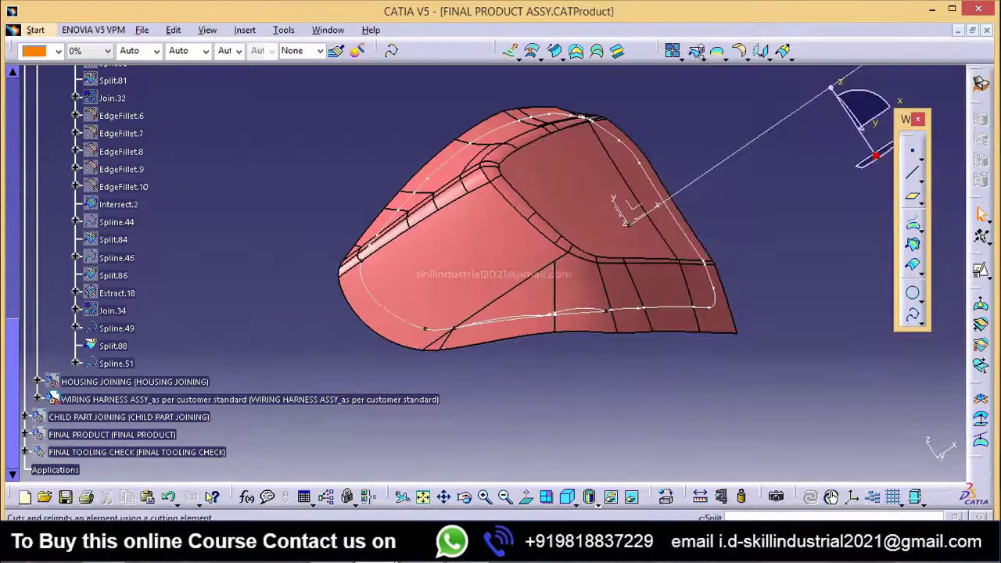
{"action": "left_click", "coordinate": [697, 53]}
{"action": "middle_click_drag", "start_coordinate": [590, 364], "coordinate": [588, 274]}
{"action": "mouse_move", "coordinate": [531, 342]}
{"action": "middle_mouse_down"}
{"action": "mouse_move", "coordinate": [509, 345]}
{"action": "mouse_move", "coordinate": [506, 372]}
{"action": "mouse_move", "coordinate": [532, 330]}
{"action": "middle_mouse_up"}
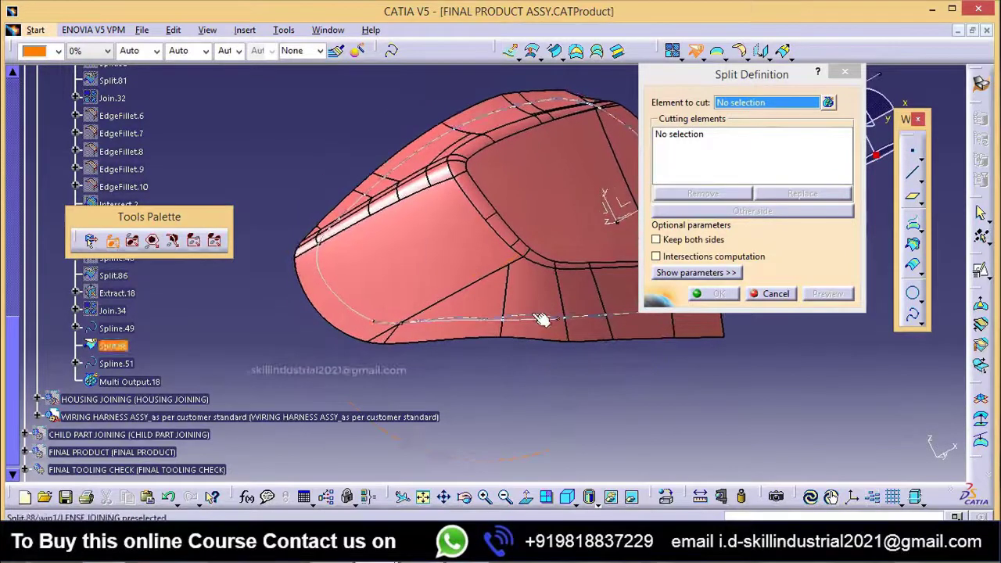
{"action": "left_click", "coordinate": [539, 317]}
{"action": "middle_click_drag", "start_coordinate": [541, 369], "coordinate": [546, 344]}
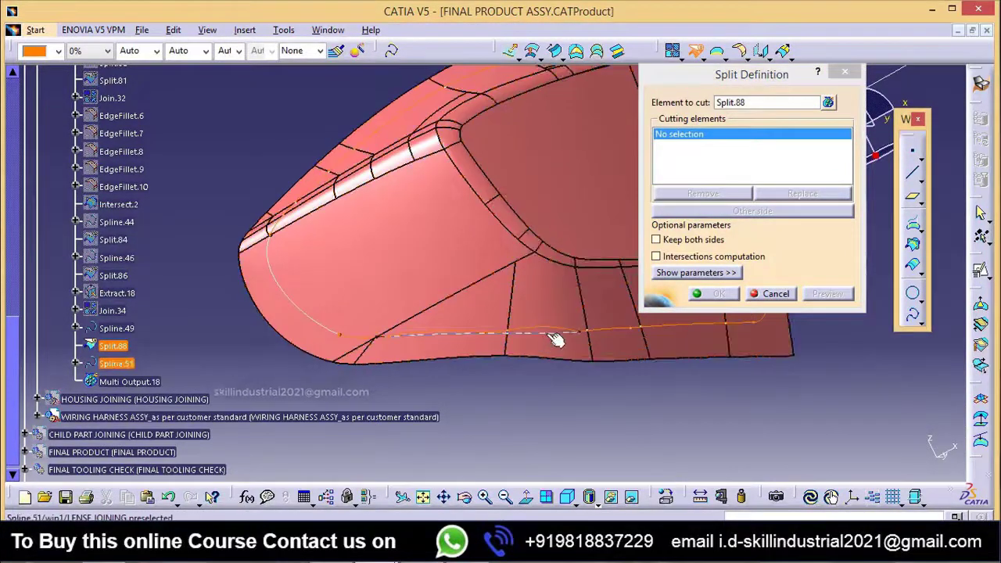
{"action": "left_click", "coordinate": [557, 336]}
{"action": "left_click", "coordinate": [745, 213]}
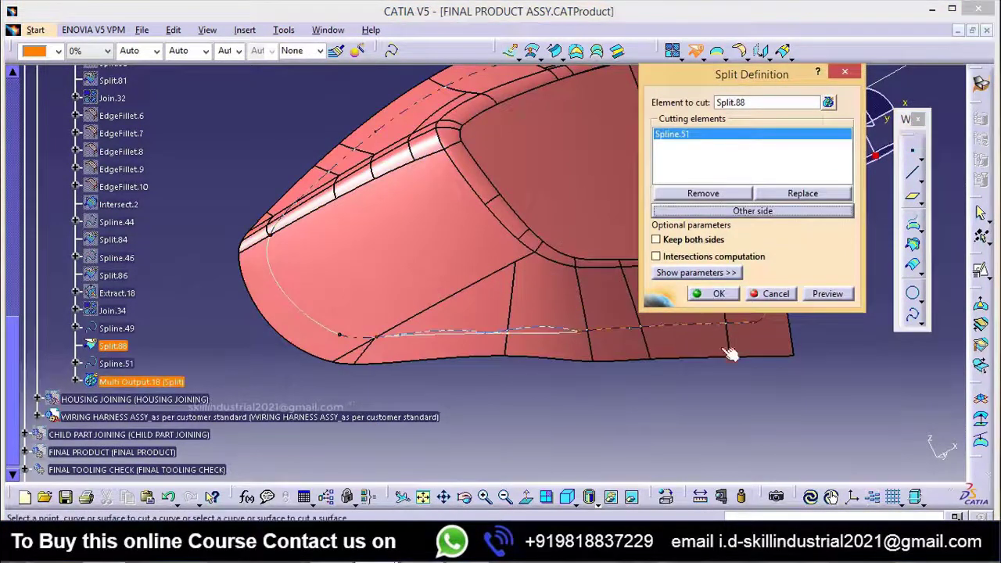
{"action": "left_click", "coordinate": [718, 294]}
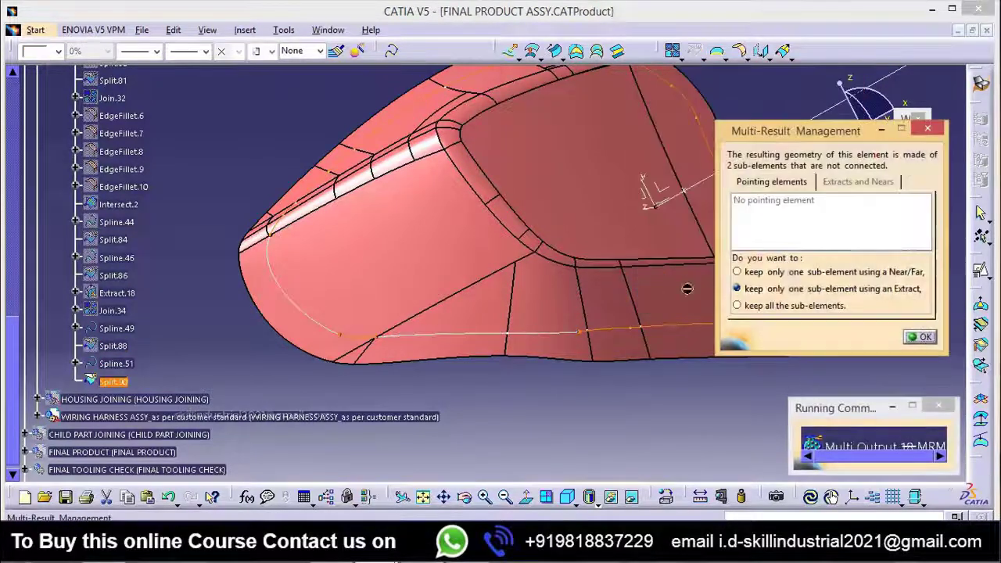
Step: Keep only one sub-element of the split result using an Extract of the outline curve
{"action": "left_click", "coordinate": [919, 337]}
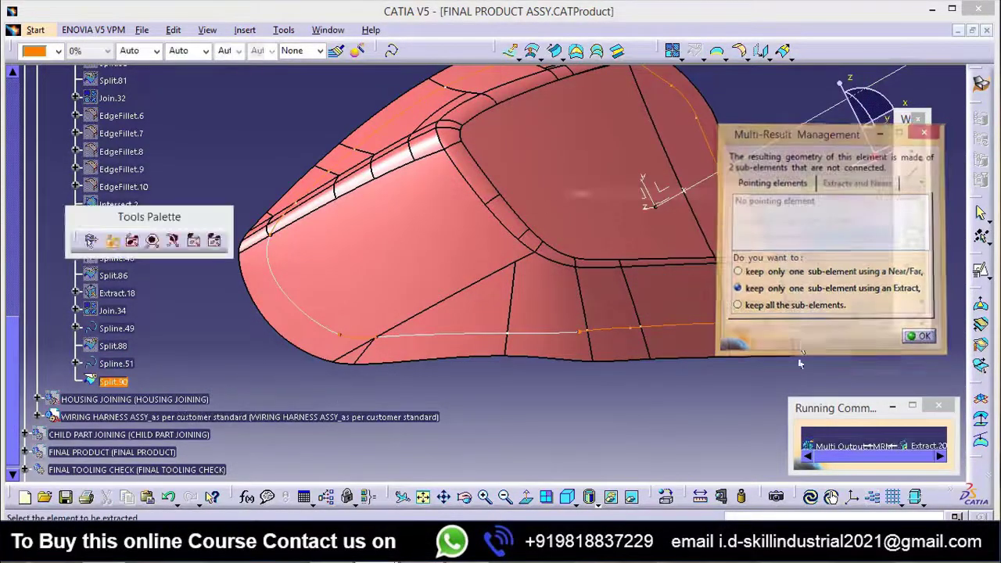
{"action": "middle_click_drag", "start_coordinate": [536, 292], "coordinate": [591, 339]}
{"action": "left_click", "coordinate": [574, 299]}
{"action": "left_click", "coordinate": [794, 329]}
{"action": "left_click", "coordinate": [608, 409]}
Step: Create a spline bridging the gap from the lower end of Spline.49 to the start of Spline.51, tangent to Spline.49
{"action": "mouse_move", "coordinate": [462, 342]}
{"action": "middle_mouse_down"}
{"action": "mouse_move", "coordinate": [487, 362]}
{"action": "mouse_move", "coordinate": [438, 341]}
{"action": "mouse_move", "coordinate": [475, 351]}
{"action": "mouse_move", "coordinate": [521, 388]}
{"action": "mouse_move", "coordinate": [438, 335]}
{"action": "mouse_move", "coordinate": [518, 340]}
{"action": "mouse_move", "coordinate": [508, 365]}
{"action": "mouse_move", "coordinate": [456, 344]}
{"action": "middle_mouse_up"}
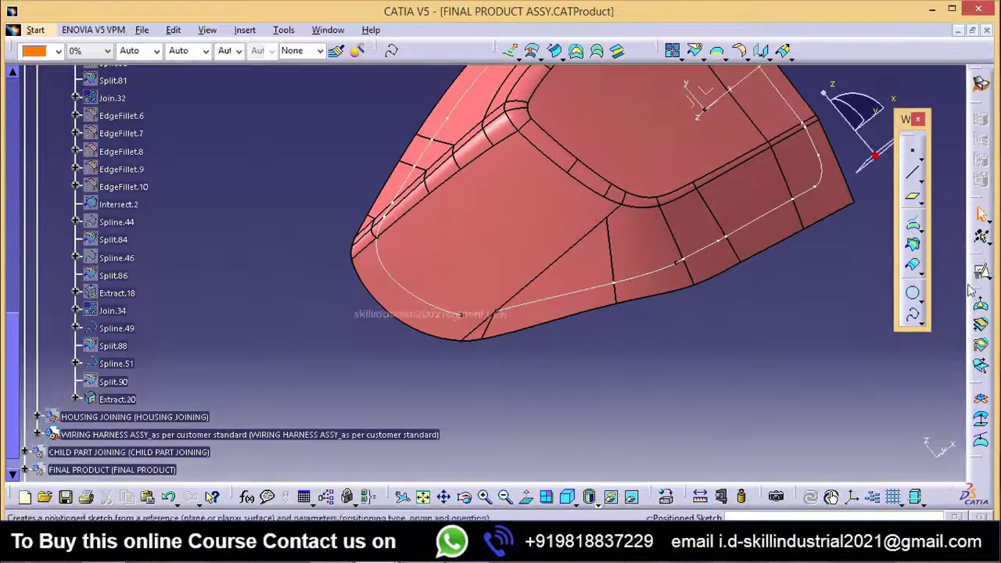
{"action": "left_click", "coordinate": [912, 314]}
{"action": "middle_click_drag", "start_coordinate": [531, 402], "coordinate": [455, 367]}
{"action": "left_click", "coordinate": [441, 364]}
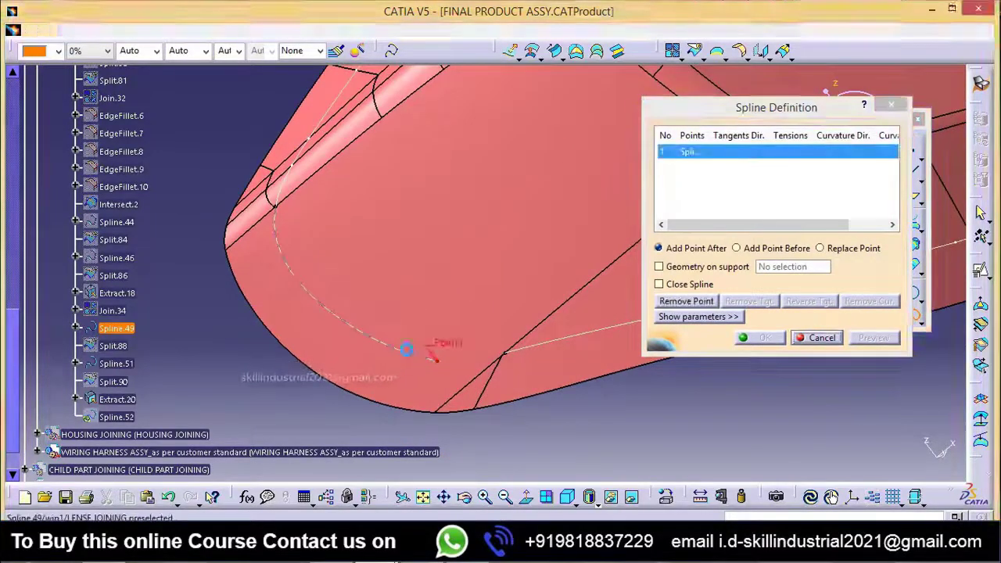
{"action": "left_click", "coordinate": [508, 357]}
{"action": "middle_click_drag", "start_coordinate": [570, 421], "coordinate": [570, 443]}
{"action": "left_click", "coordinate": [767, 338]}
Step: Join Spline.49, Spline.52, Spline.51 and the extracted outline curve into one closed curve
{"action": "middle_click_drag", "start_coordinate": [652, 399], "coordinate": [545, 321]}
{"action": "left_click", "coordinate": [673, 51]}
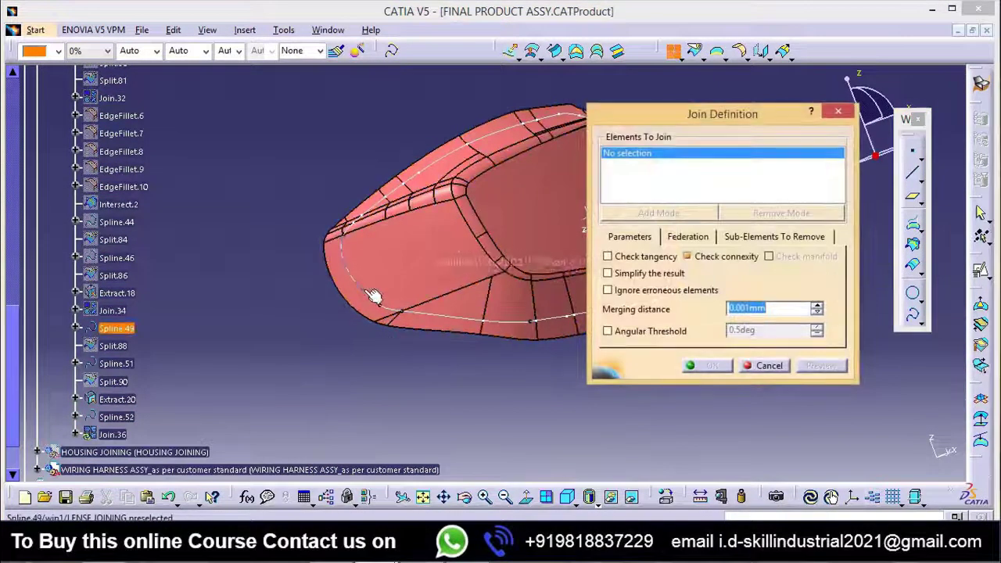
{"action": "left_click", "coordinate": [407, 316]}
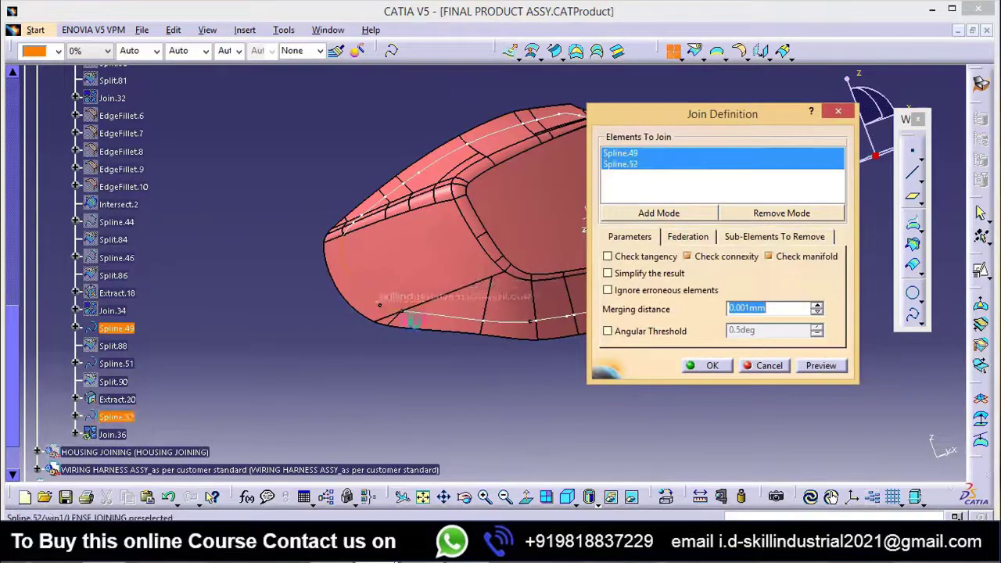
{"action": "left_click", "coordinate": [466, 324]}
{"action": "middle_click_drag", "start_coordinate": [467, 324], "coordinate": [410, 463]}
{"action": "left_click", "coordinate": [441, 294]}
{"action": "left_click", "coordinate": [711, 365]}
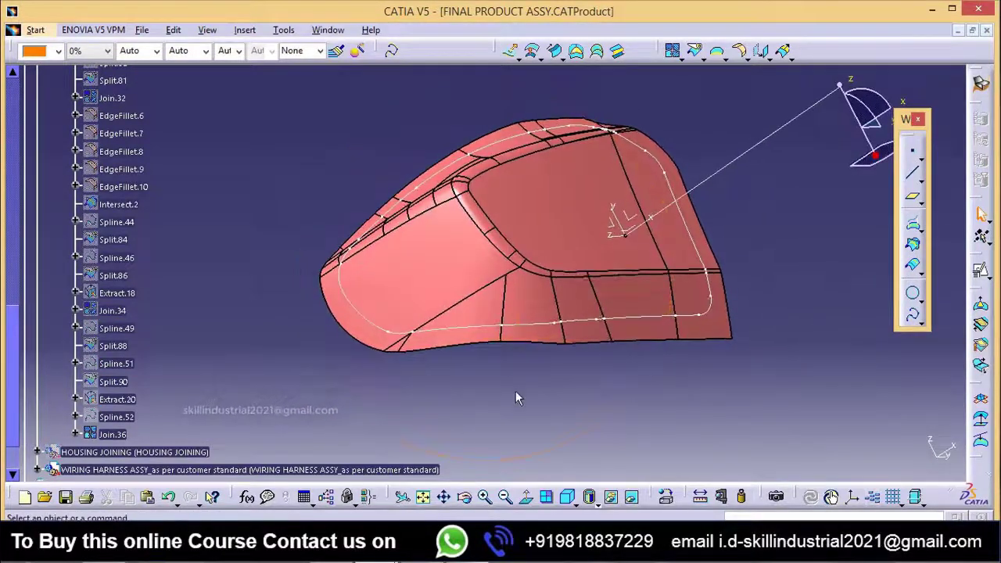
Step: Smooth Join.36 with Curve Smooth using Curvature continuity and a maximum deviation of 0.001mm
{"action": "middle_click_drag", "start_coordinate": [516, 398], "coordinate": [396, 245]}
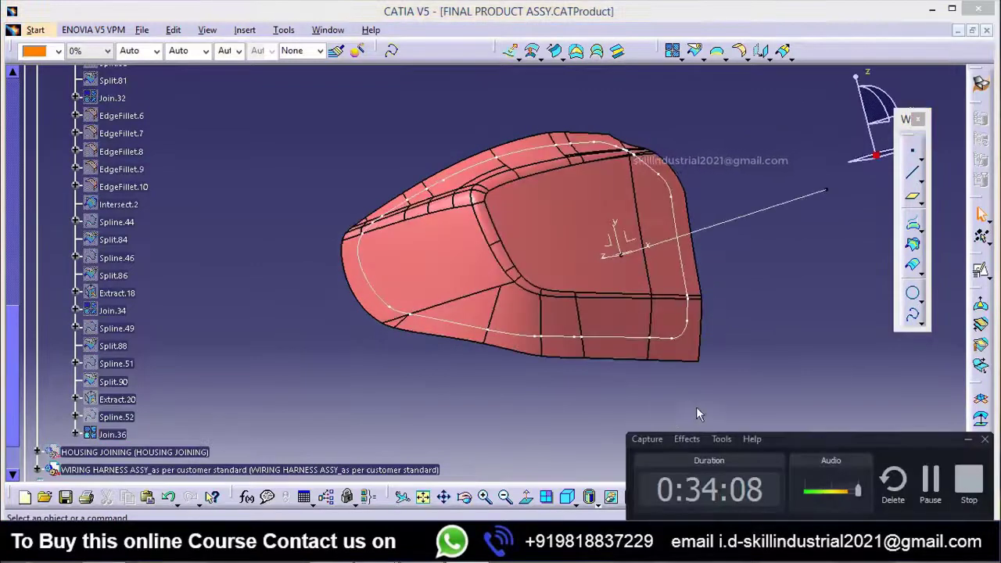
{"action": "mouse_move", "coordinate": [617, 407]}
{"action": "middle_mouse_down"}
{"action": "mouse_move", "coordinate": [635, 337]}
{"action": "mouse_move", "coordinate": [622, 408]}
{"action": "middle_mouse_up"}
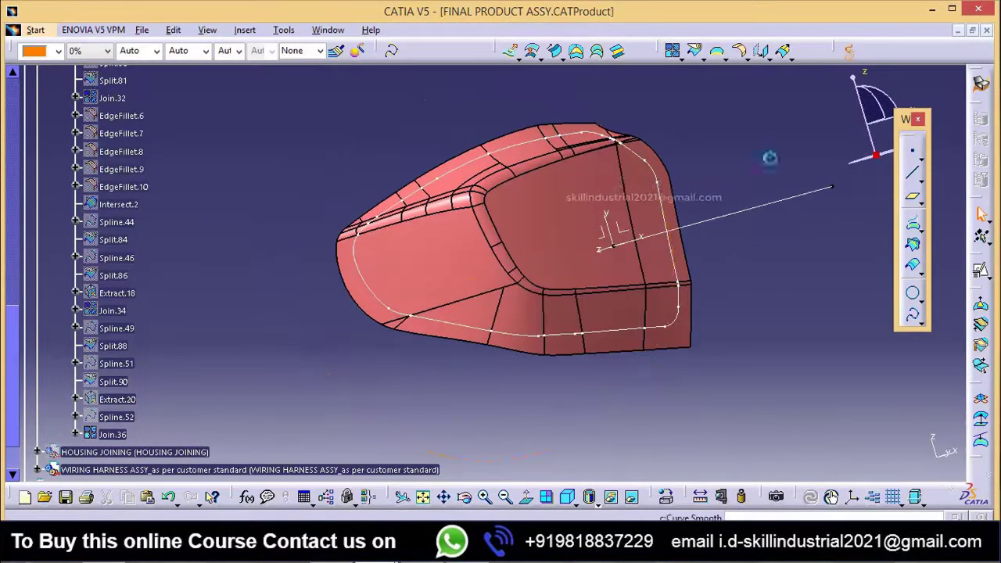
{"action": "left_click", "coordinate": [912, 225]}
{"action": "left_click", "coordinate": [616, 332]}
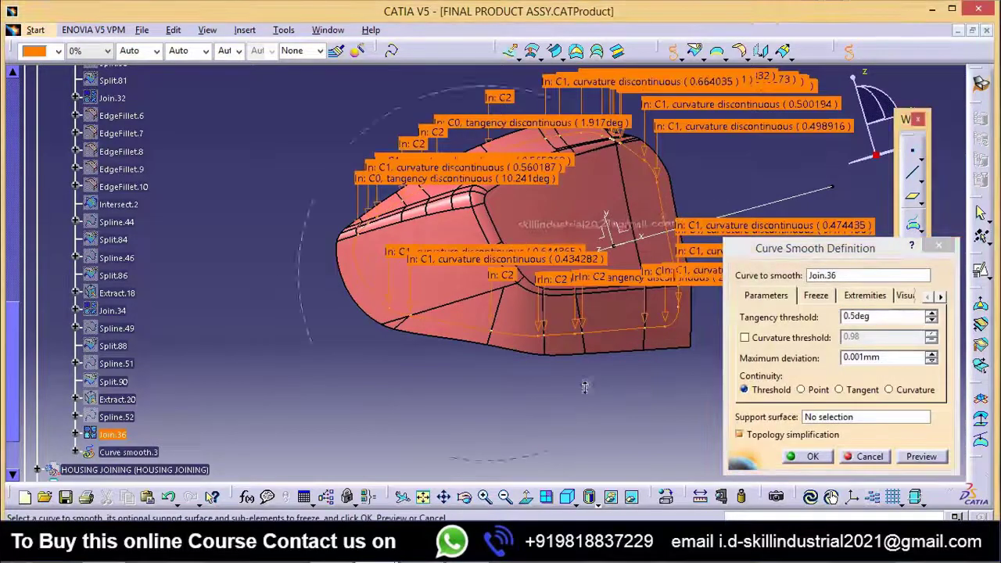
{"action": "middle_click_drag", "start_coordinate": [584, 387], "coordinate": [535, 314]}
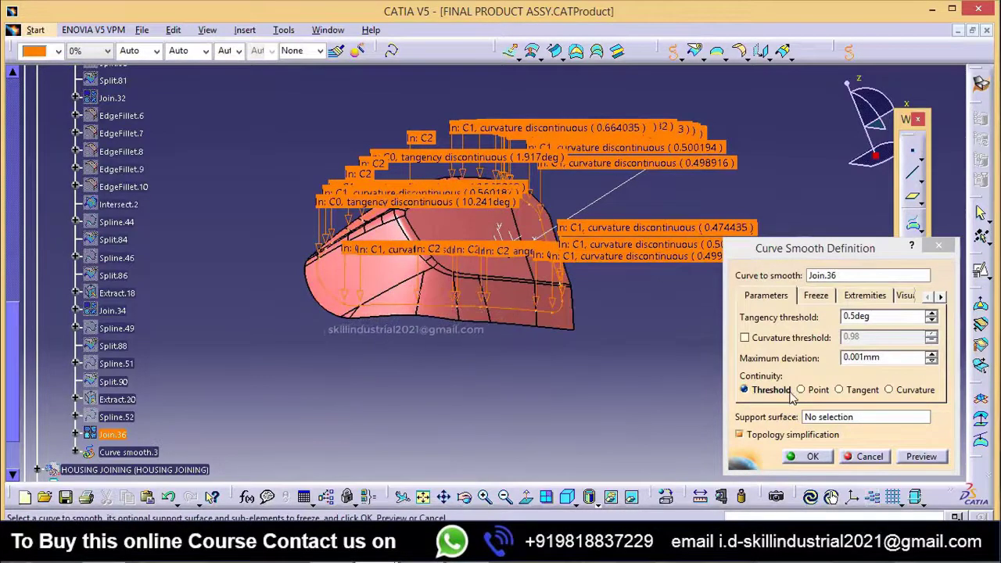
{"action": "left_click", "coordinate": [890, 392]}
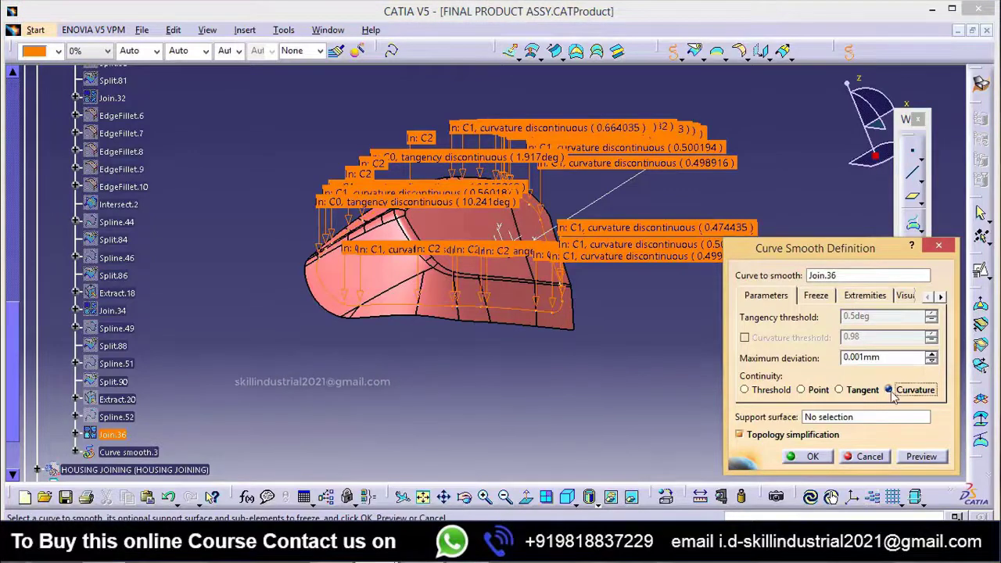
{"action": "left_click", "coordinate": [814, 456]}
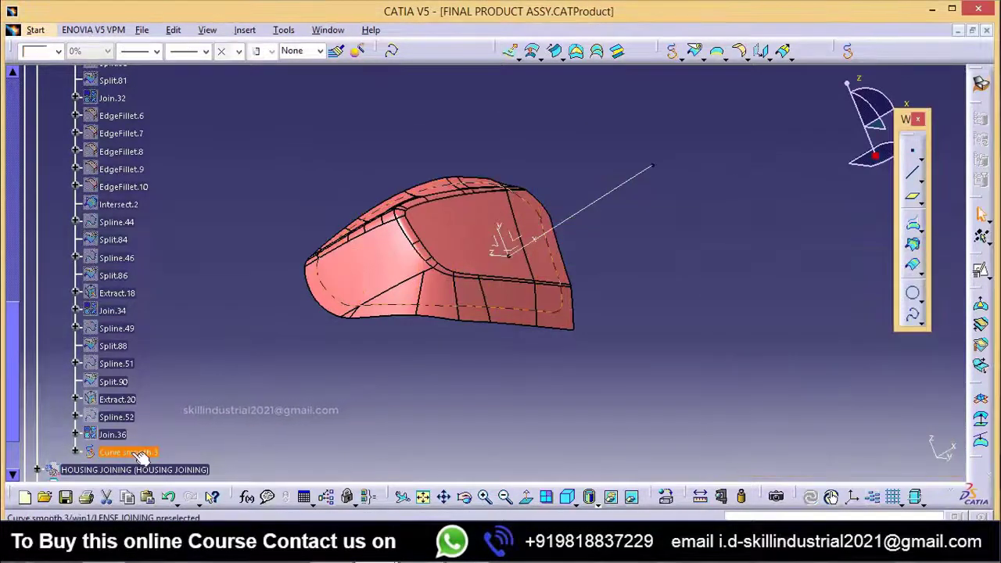
Step: Sweep a line surface with draft direction along Curve smooth.3, using the tooling direction, 0deg angle and 50mm length
{"action": "middle_click_drag", "start_coordinate": [532, 305], "coordinate": [480, 347]}
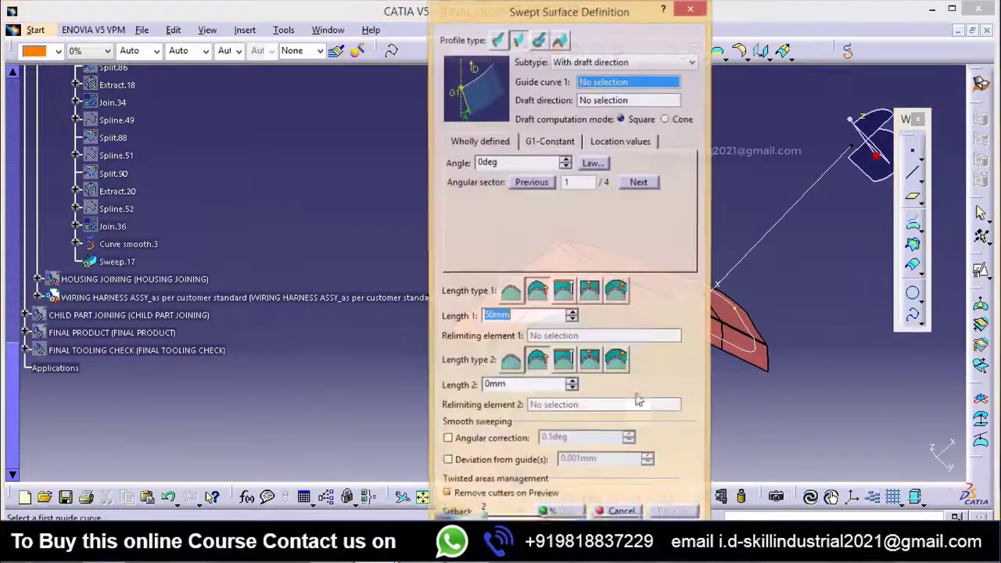
{"action": "left_click_drag", "start_coordinate": [612, 16], "coordinate": [388, 122]}
{"action": "left_click", "coordinate": [681, 320]}
{"action": "middle_click_drag", "start_coordinate": [681, 321], "coordinate": [545, 249]}
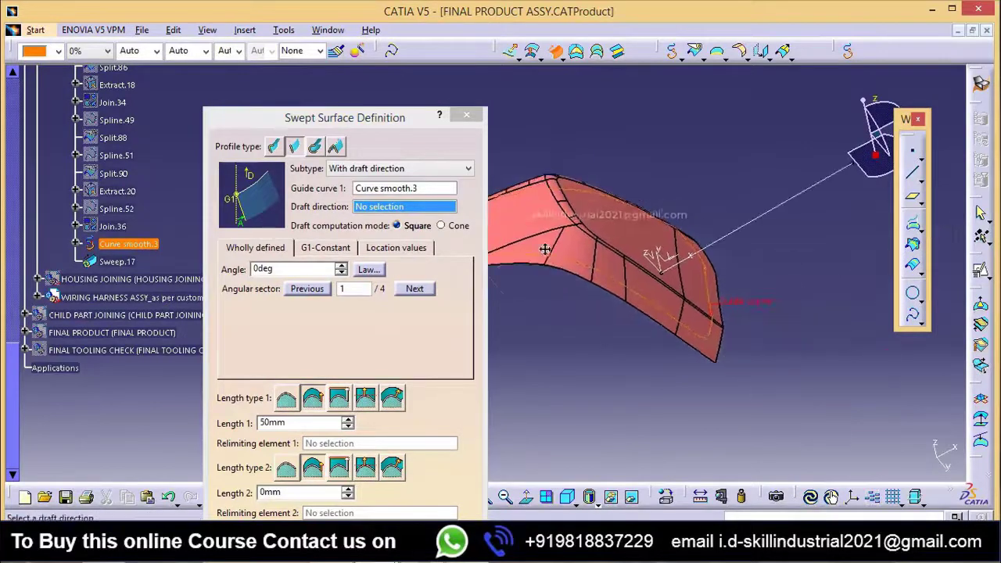
{"action": "middle_click_drag", "start_coordinate": [640, 281], "coordinate": [716, 289]}
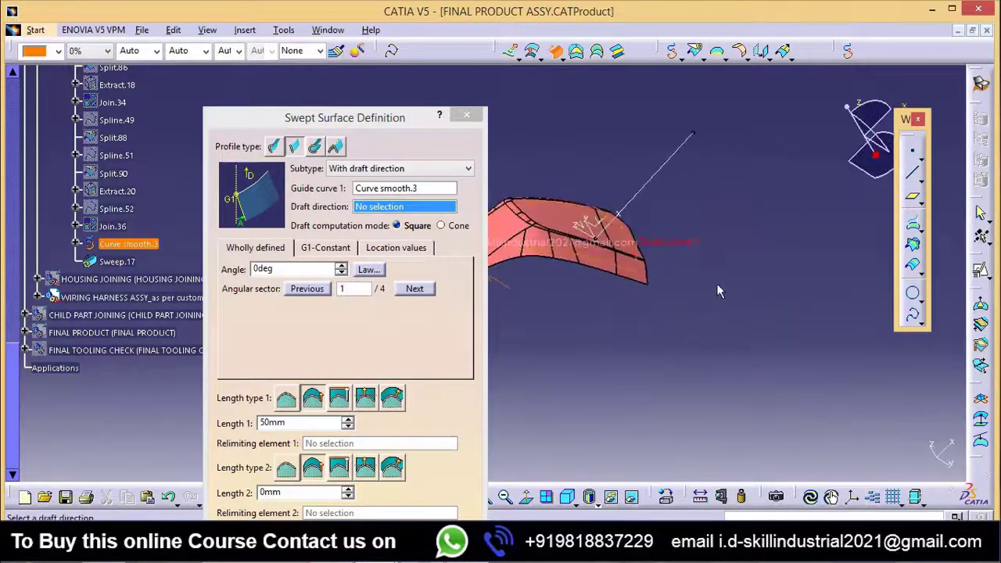
{"action": "left_click", "coordinate": [659, 180]}
{"action": "mouse_move", "coordinate": [634, 296]}
{"action": "middle_mouse_down"}
{"action": "mouse_move", "coordinate": [596, 315]}
{"action": "mouse_move", "coordinate": [634, 307]}
{"action": "mouse_move", "coordinate": [635, 293]}
{"action": "middle_mouse_up"}
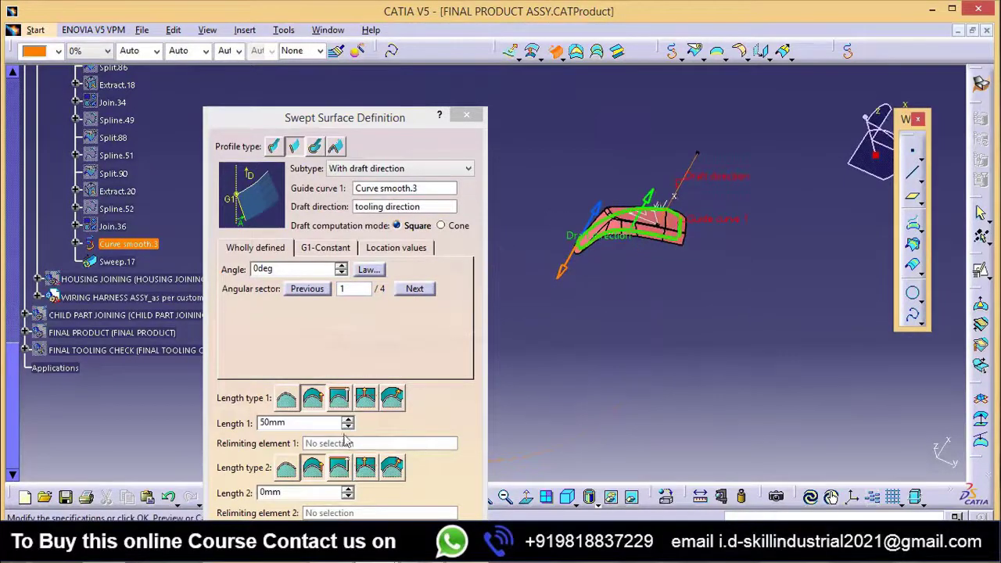
{"action": "left_click_drag", "start_coordinate": [361, 124], "coordinate": [372, 75]}
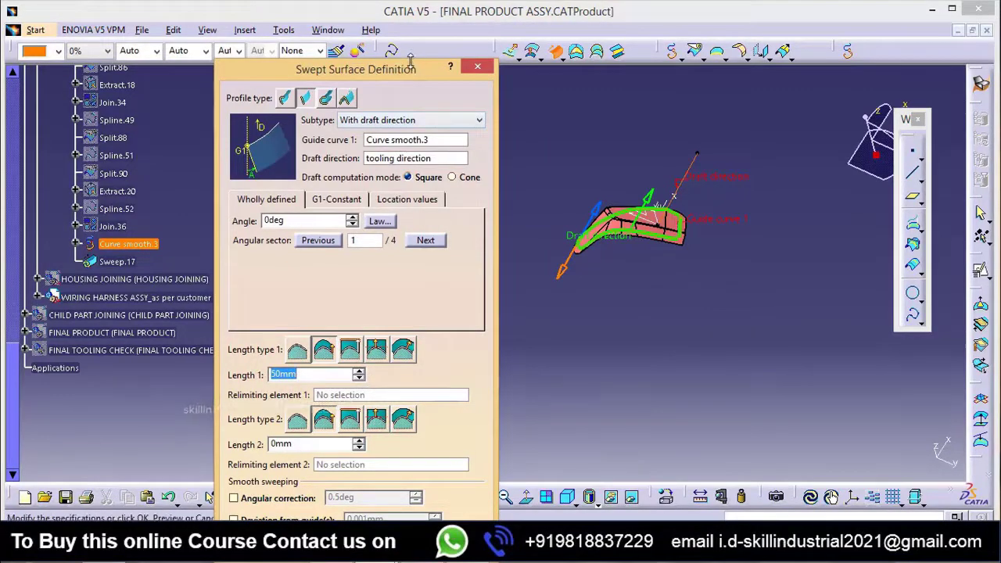
{"action": "left_click_drag", "start_coordinate": [409, 63], "coordinate": [467, 49]}
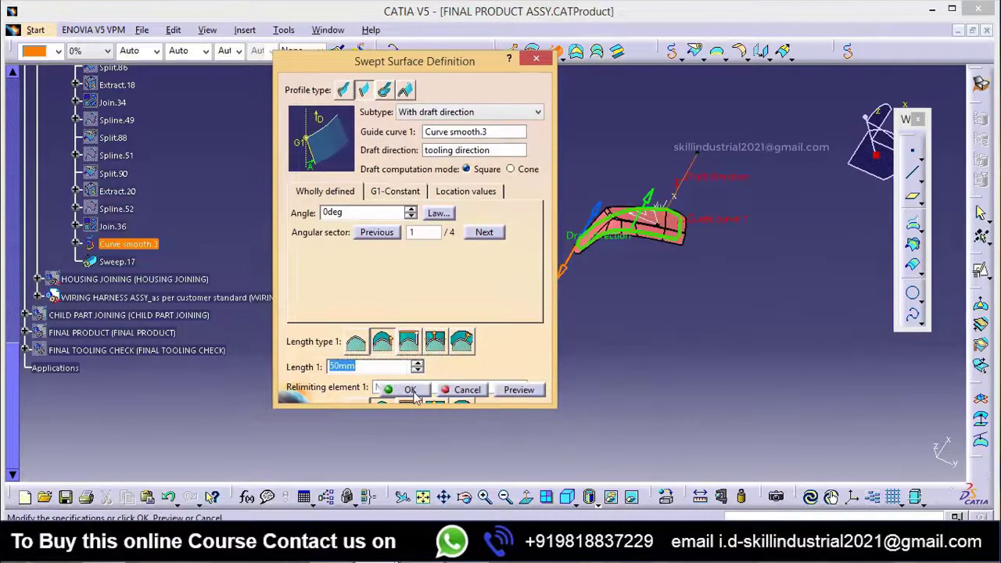
{"action": "left_click_drag", "start_coordinate": [362, 405], "coordinate": [362, 486]}
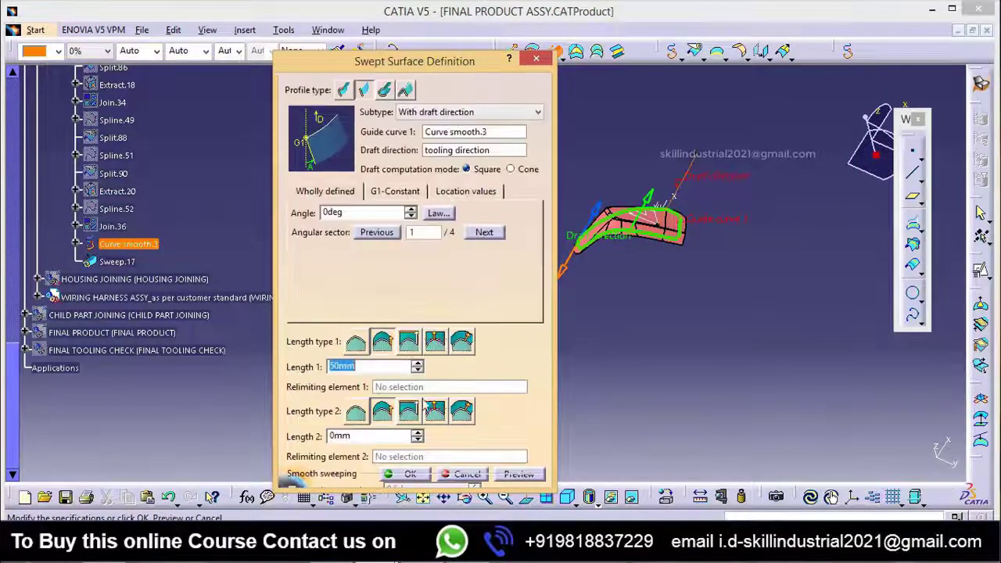
{"action": "left_click", "coordinate": [409, 474]}
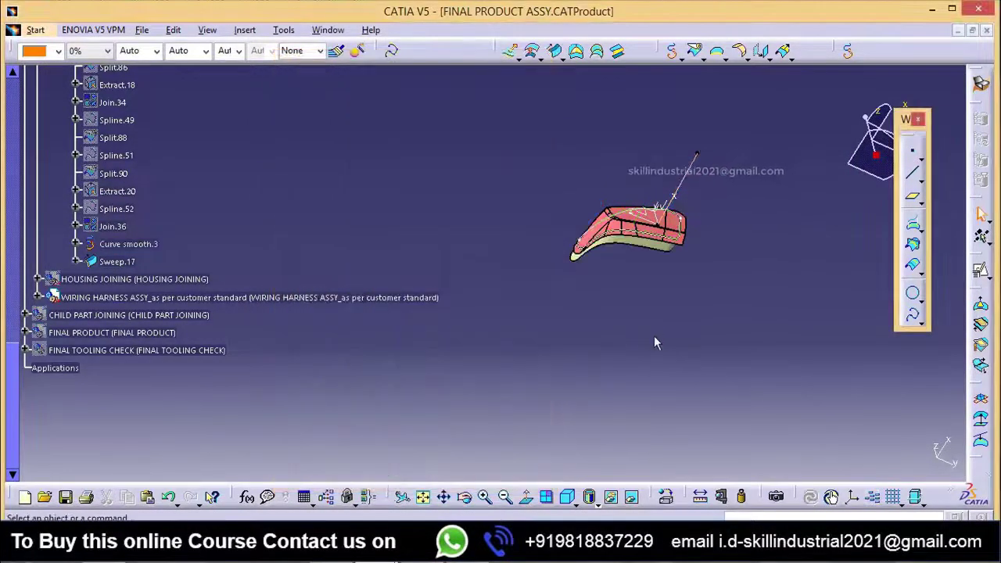
Step: Insert a new body in the LENSE JOINING part and switch to the Part Design workbench
{"action": "middle_click_drag", "start_coordinate": [637, 311], "coordinate": [655, 118]}
{"action": "middle_click_drag", "start_coordinate": [752, 195], "coordinate": [271, 402]}
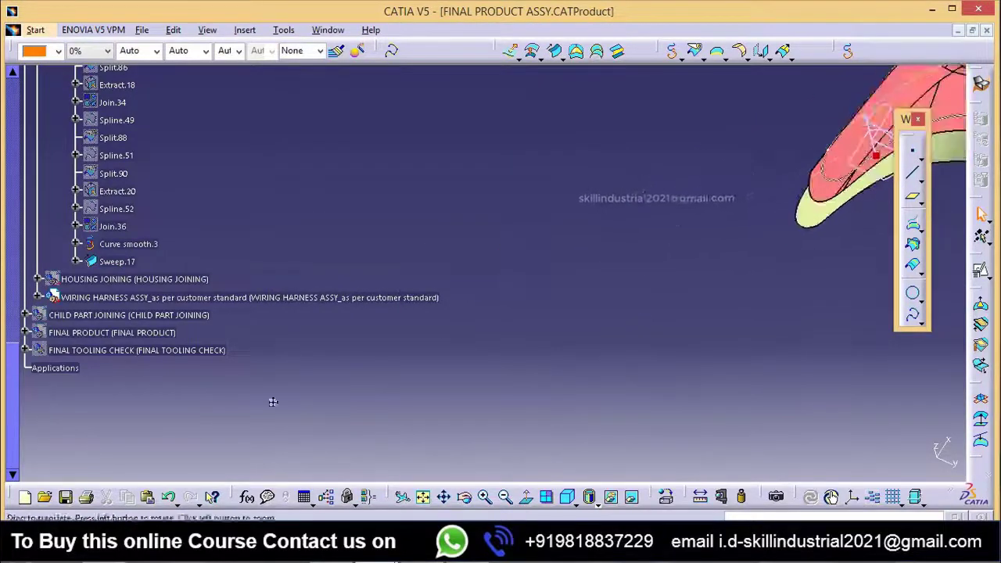
{"action": "middle_click_drag", "start_coordinate": [528, 338], "coordinate": [551, 311]}
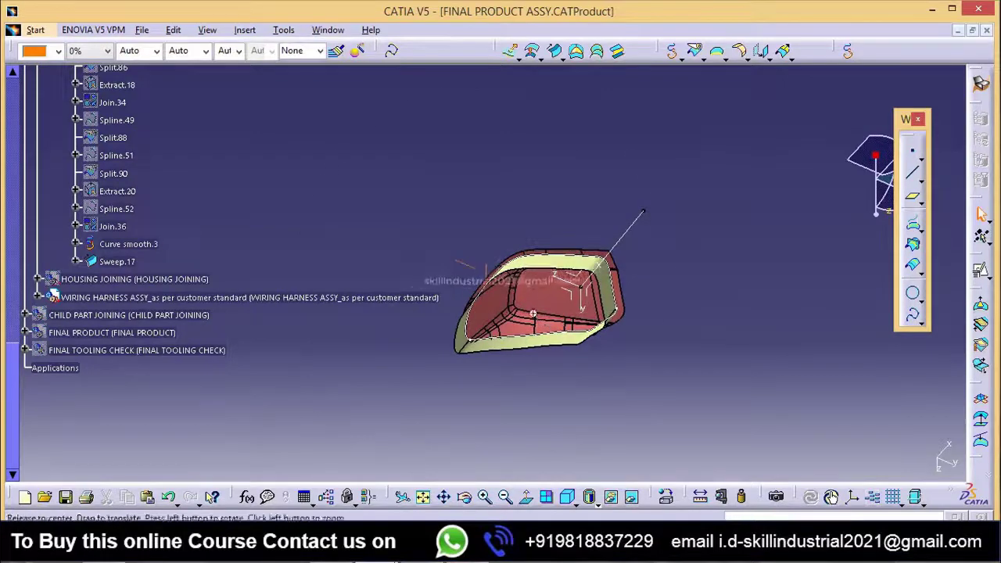
{"action": "middle_click_drag", "start_coordinate": [593, 336], "coordinate": [454, 168]}
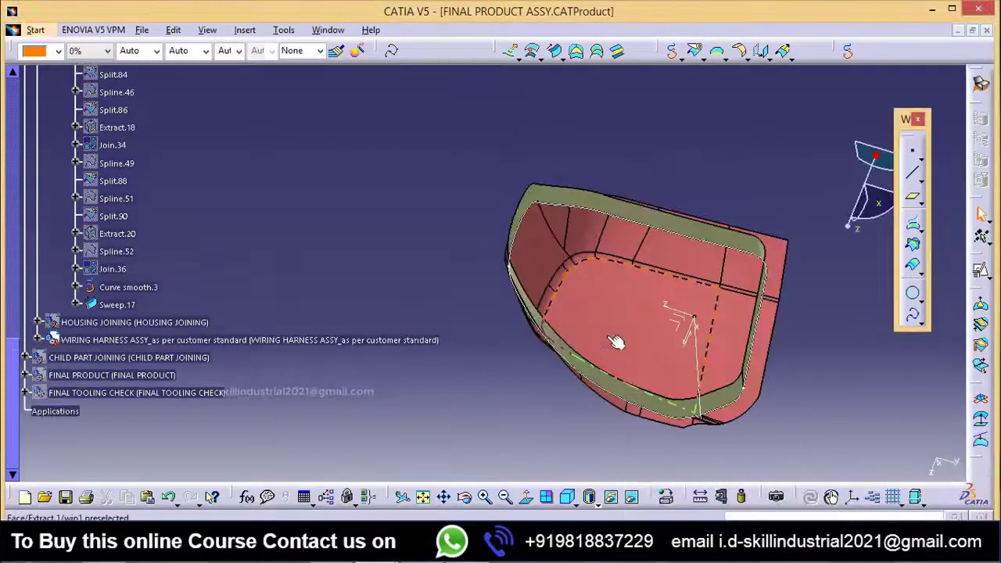
{"action": "middle_click_drag", "start_coordinate": [615, 345], "coordinate": [520, 346]}
{"action": "middle_click_drag", "start_coordinate": [579, 324], "coordinate": [545, 259]}
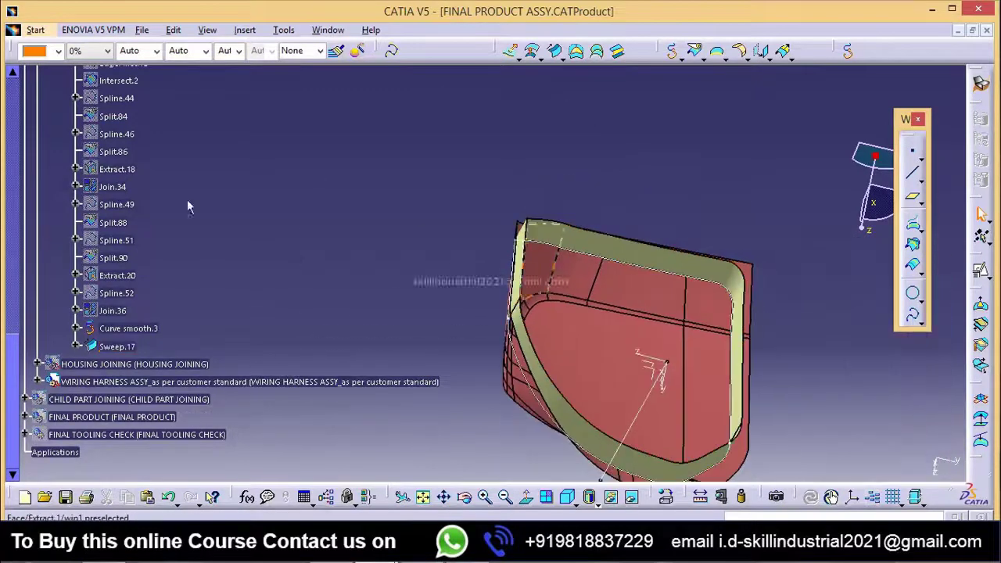
{"action": "left_click", "coordinate": [245, 29]}
{"action": "left_click", "coordinate": [258, 66]}
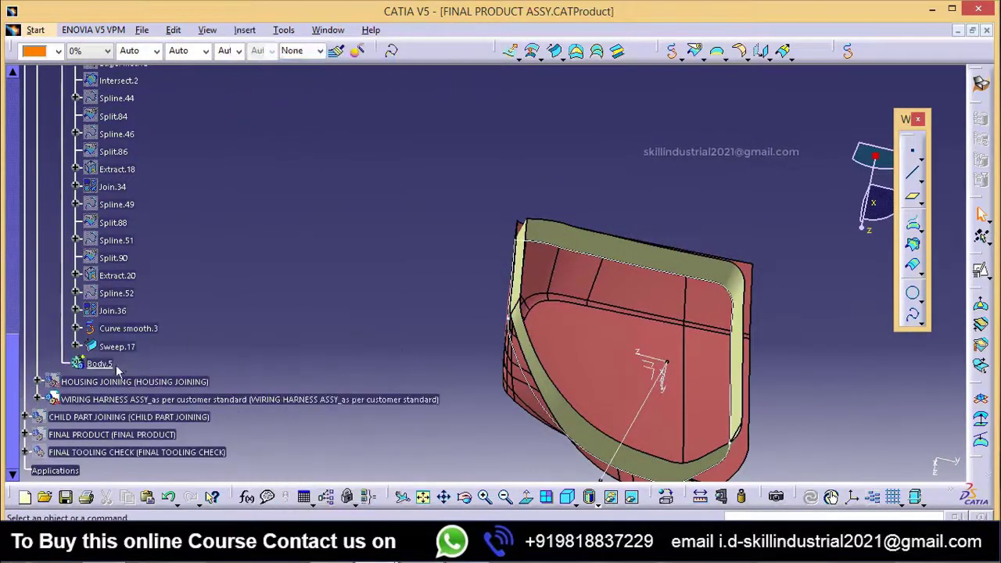
{"action": "left_click", "coordinate": [66, 33]}
{"action": "mouse_move", "coordinate": [36, 32]}
{"action": "mouse_move", "coordinate": [68, 65]}
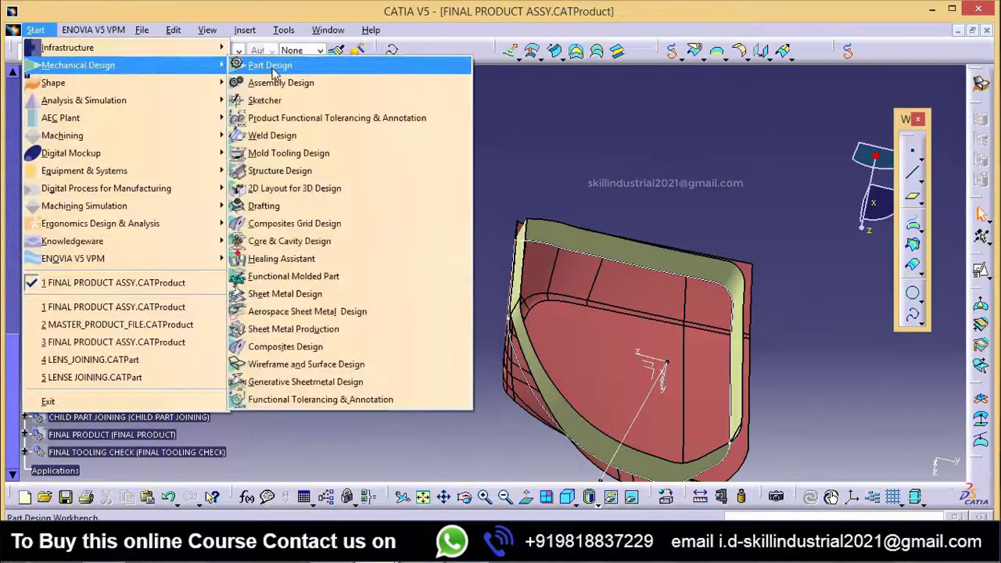
{"action": "left_click", "coordinate": [270, 66]}
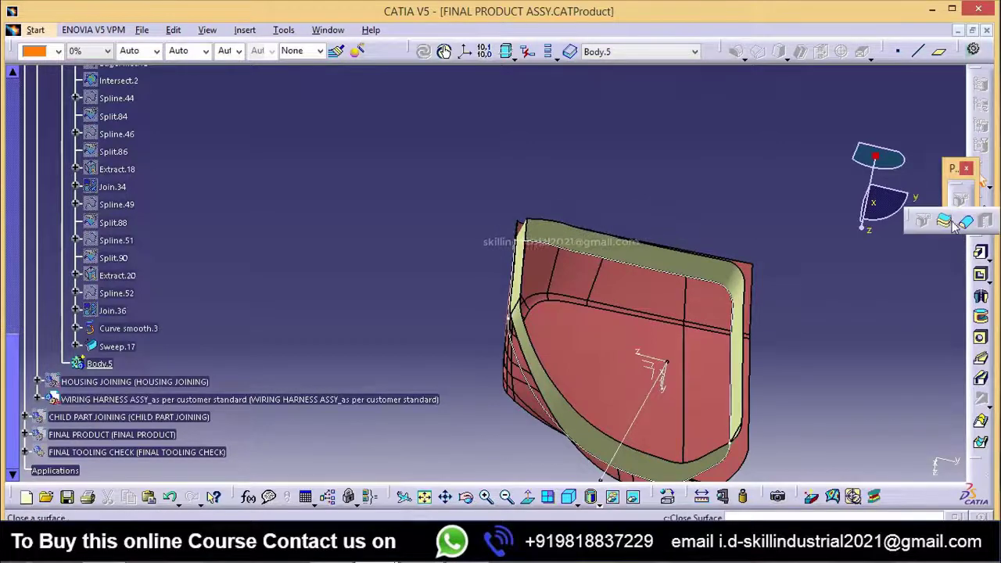
Step: Thicken the swept surface into a solid wall in Body.5
{"action": "left_click", "coordinate": [592, 236]}
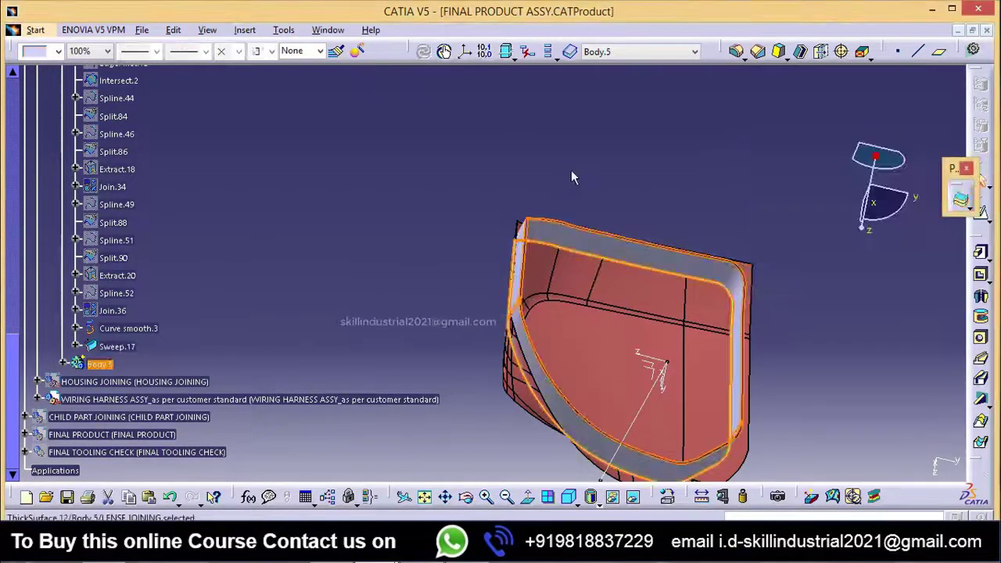
{"action": "middle_click_drag", "start_coordinate": [591, 208], "coordinate": [448, 245]}
{"action": "middle_click_drag", "start_coordinate": [448, 293], "coordinate": [471, 327]}
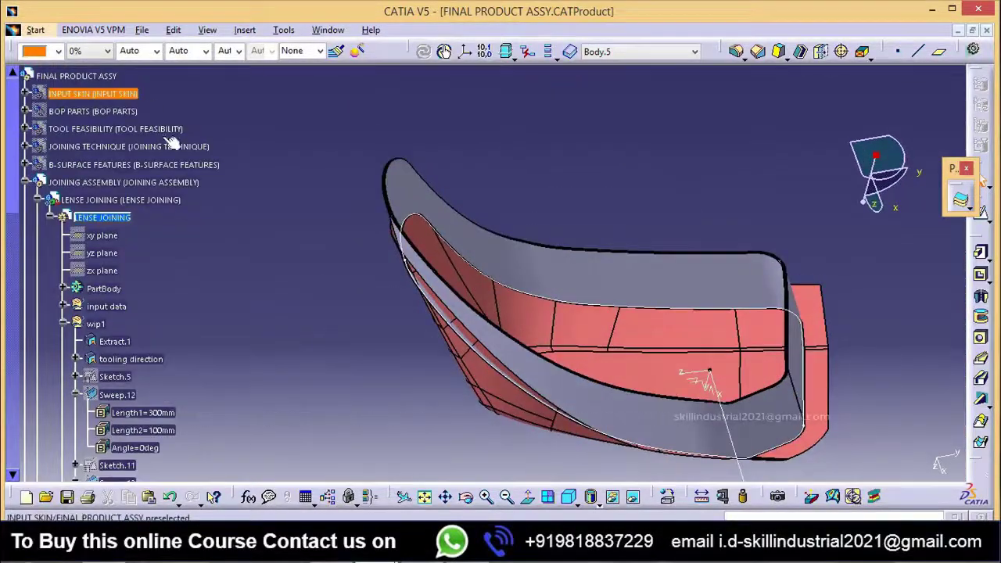
Step: Insert a geometrical set named wip2 under the LENSE JOINING part
{"action": "left_click", "coordinate": [246, 31]}
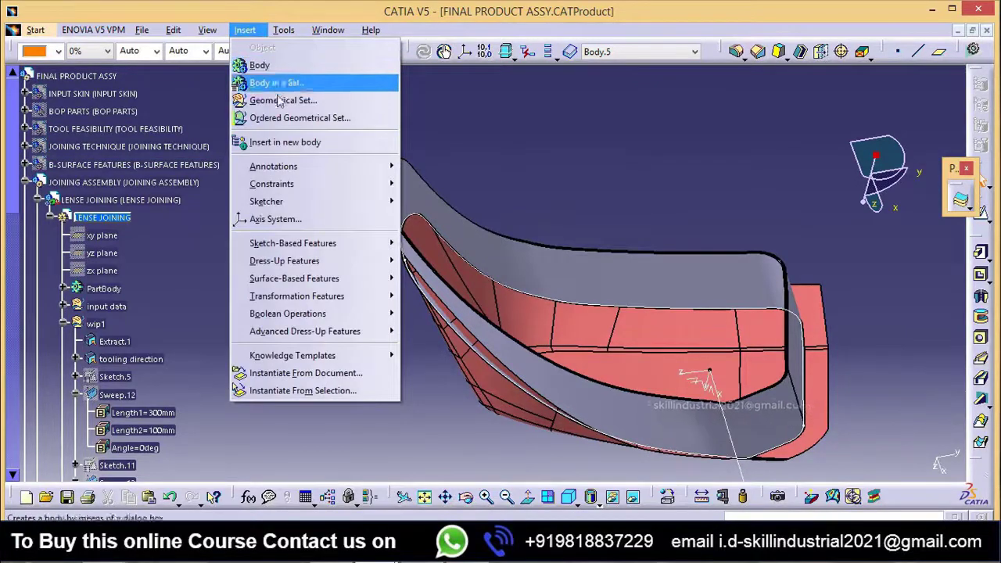
{"action": "left_click", "coordinate": [270, 99]}
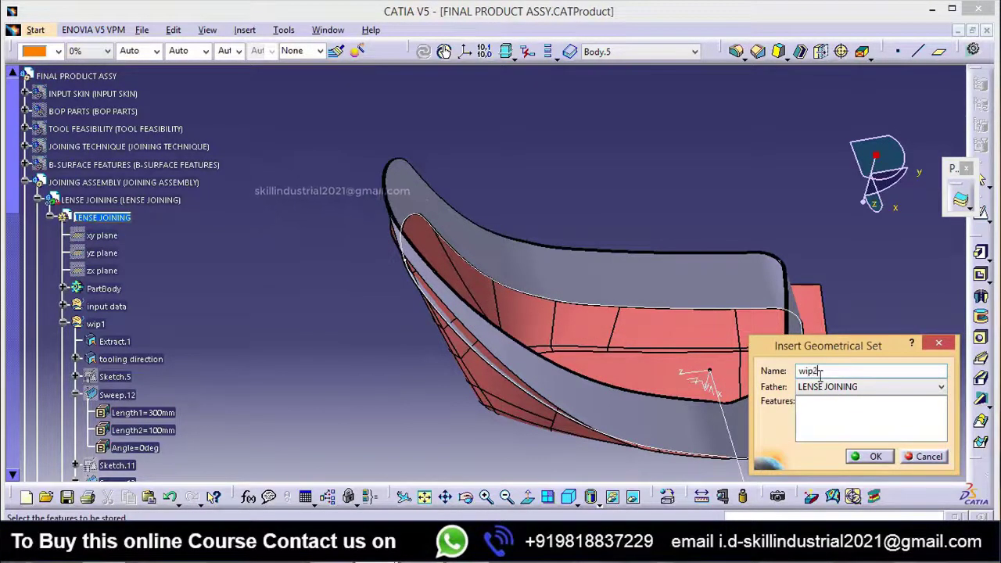
{"action": "left_click", "coordinate": [875, 458]}
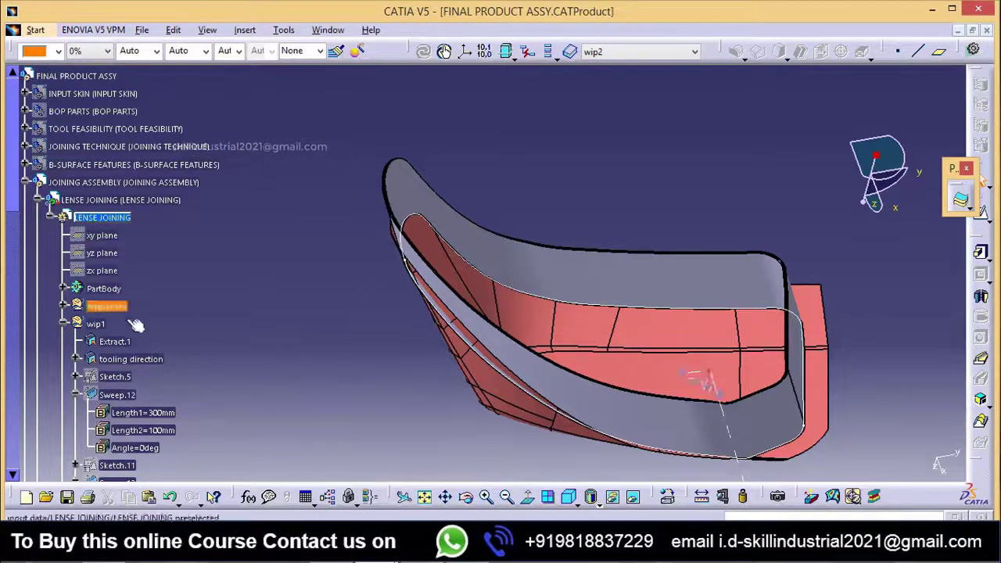
{"action": "scroll", "coordinate": [135, 325], "scroll_direction": "down", "scroll_amount": 15}
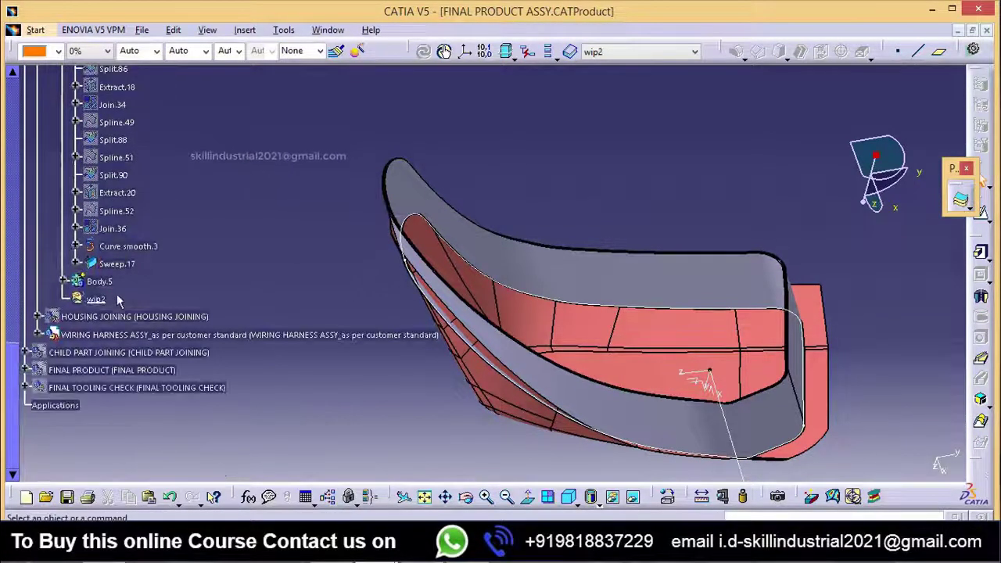
{"action": "scroll", "coordinate": [116, 232], "scroll_direction": "up", "scroll_amount": 15}
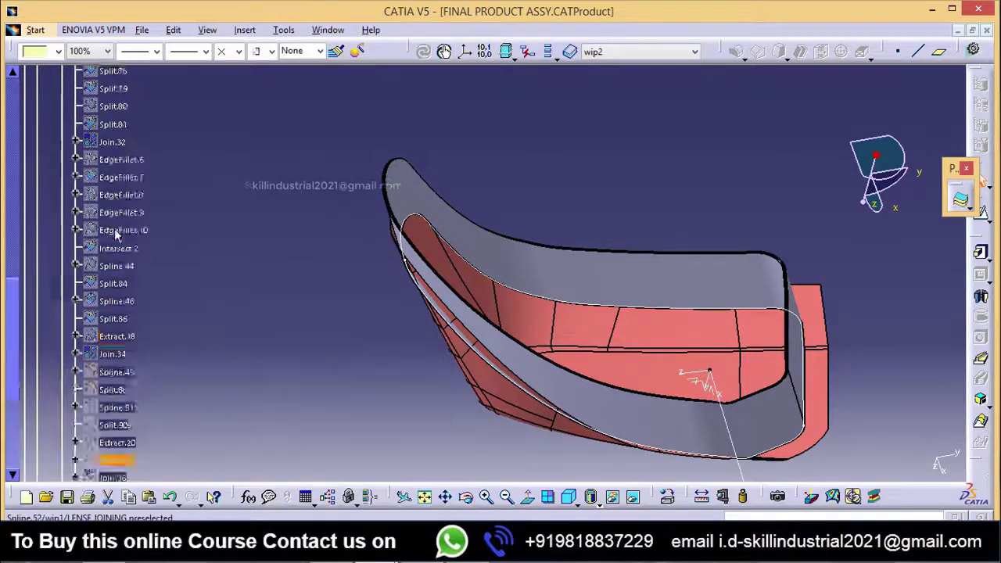
{"action": "scroll", "coordinate": [129, 247], "scroll_direction": "down", "scroll_amount": 3}
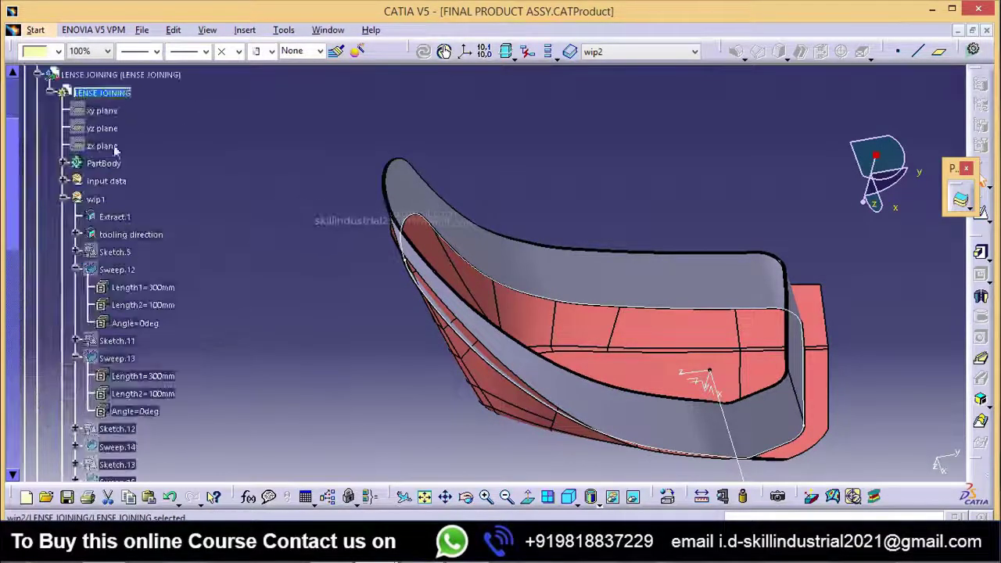
Step: Reorder the children of the LENSE JOINING part so that wip2 comes before Body.5
{"action": "right_click", "coordinate": [105, 93]}
{"action": "mouse_move", "coordinate": [197, 382]}
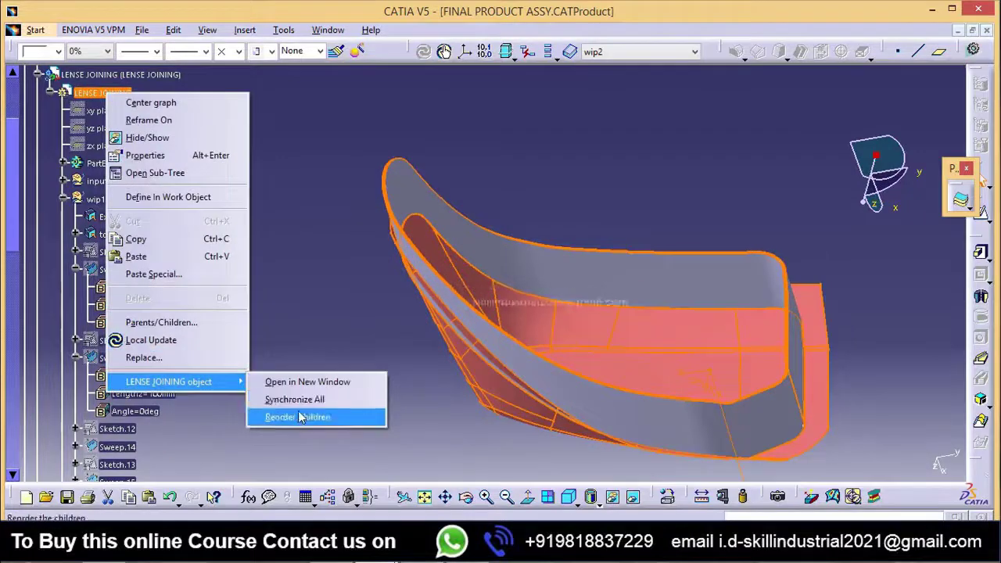
{"action": "left_click", "coordinate": [297, 416]}
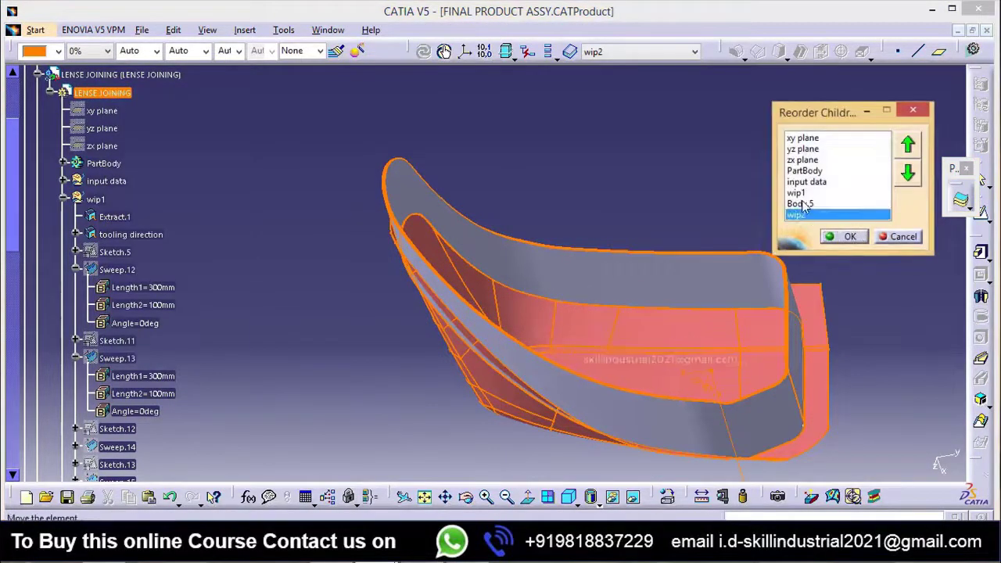
{"action": "left_click", "coordinate": [849, 237]}
{"action": "scroll", "coordinate": [196, 385], "scroll_direction": "down", "scroll_amount": 15}
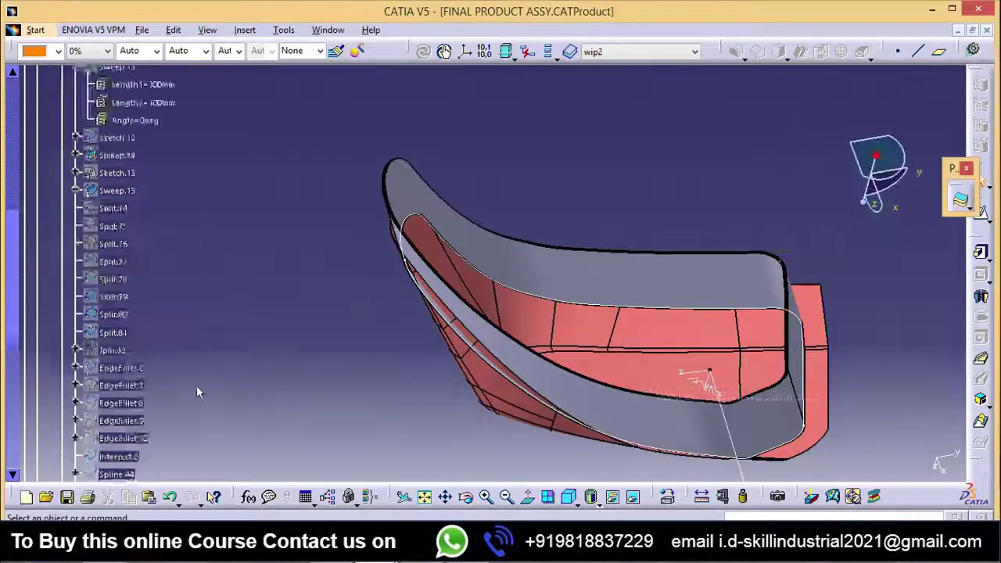
{"action": "scroll", "coordinate": [235, 321], "scroll_direction": "up", "scroll_amount": 3}
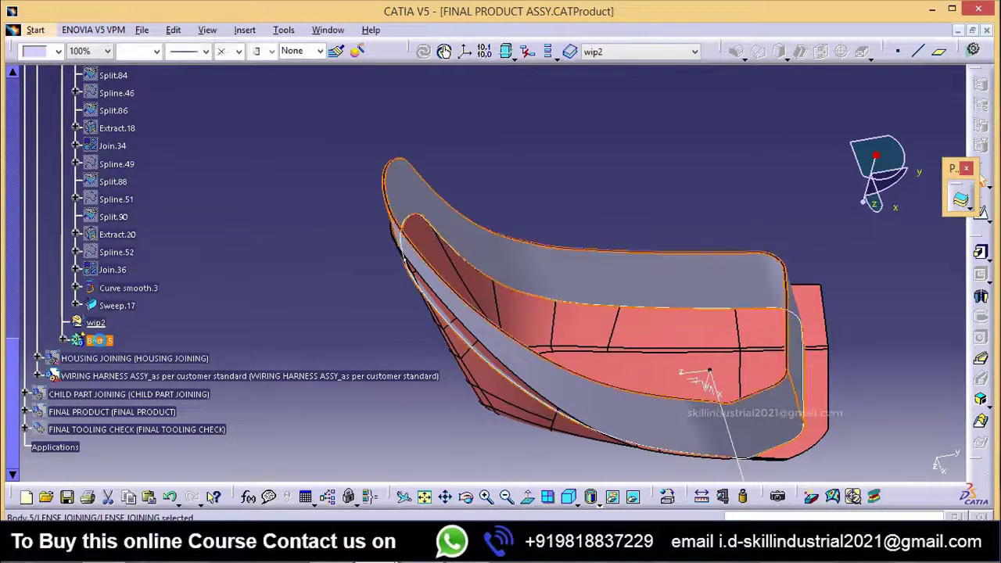
Step: Hide the thickened wall in Body.5 to expose the swept surface
{"action": "right_click", "coordinate": [104, 343]}
{"action": "left_click", "coordinate": [129, 86]}
{"action": "left_click", "coordinate": [543, 270]}
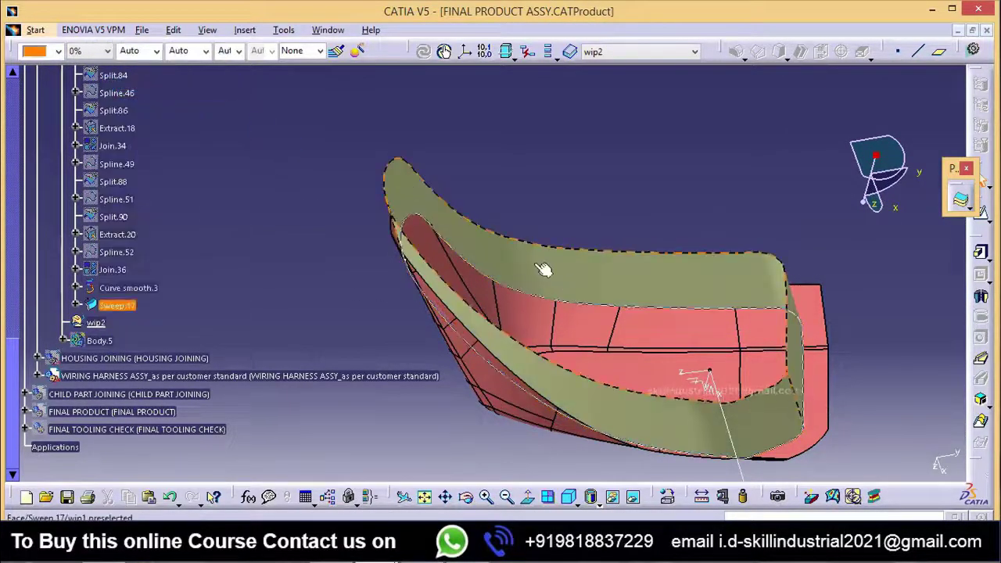
{"action": "mouse_move", "coordinate": [542, 271]}
{"action": "middle_mouse_down"}
{"action": "mouse_move", "coordinate": [505, 293]}
{"action": "mouse_move", "coordinate": [535, 287]}
{"action": "middle_mouse_up"}
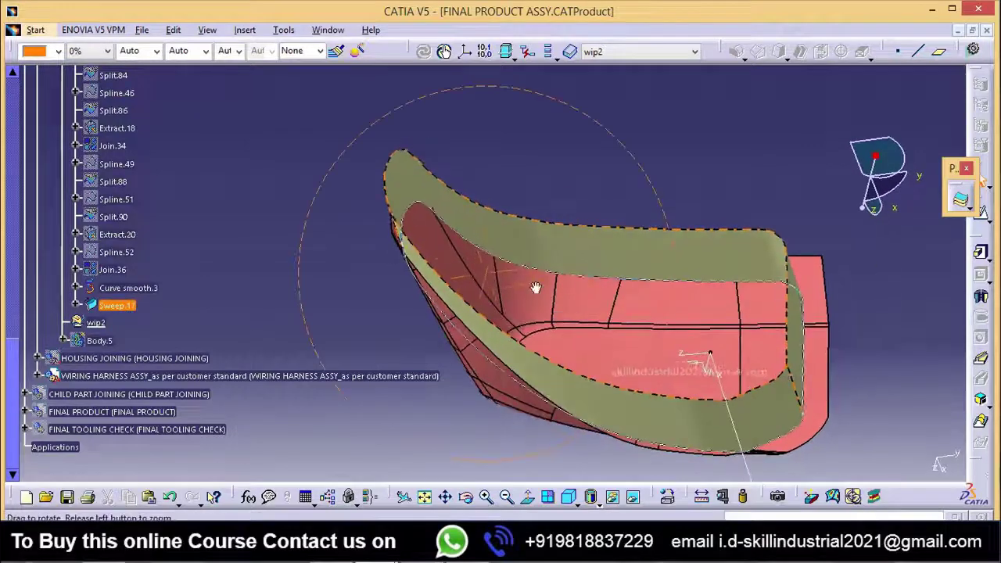
{"action": "left_click", "coordinate": [429, 193]}
{"action": "left_click", "coordinate": [129, 330]}
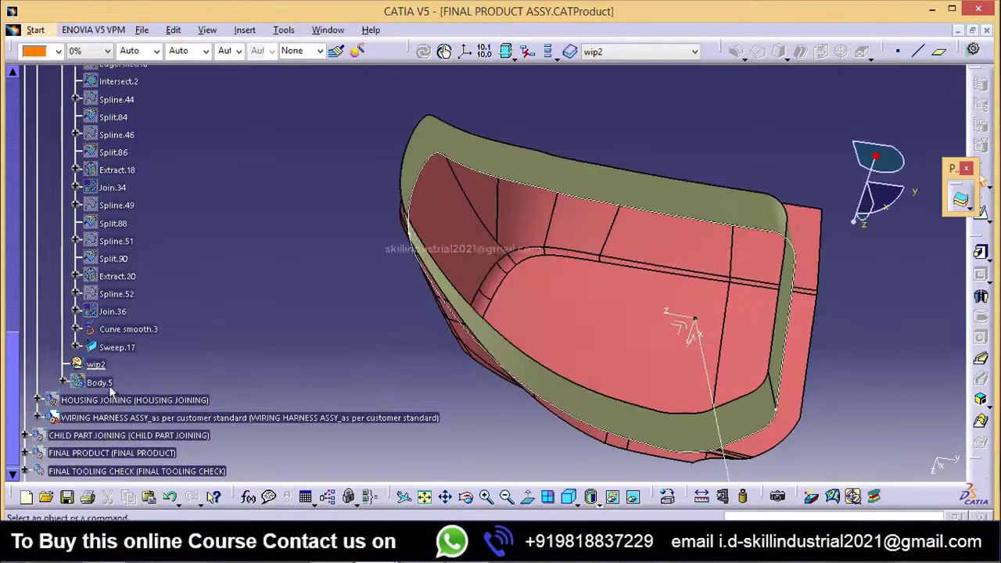
Step: Show Body.5 again and examine the thickened wall against the lens skin from several sides
{"action": "right_click", "coordinate": [100, 382]}
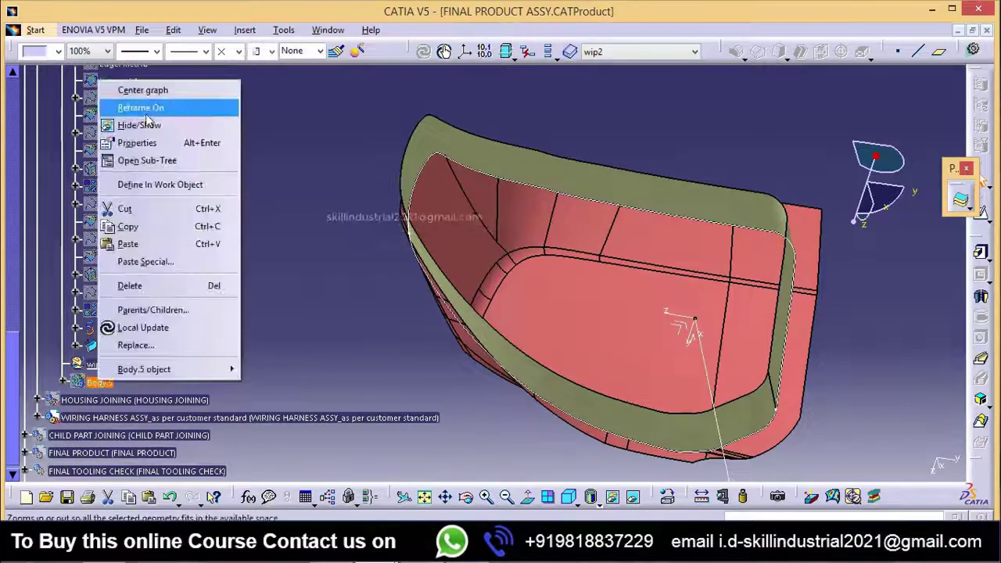
{"action": "left_click", "coordinate": [157, 123]}
{"action": "middle_click_drag", "start_coordinate": [364, 179], "coordinate": [494, 242]}
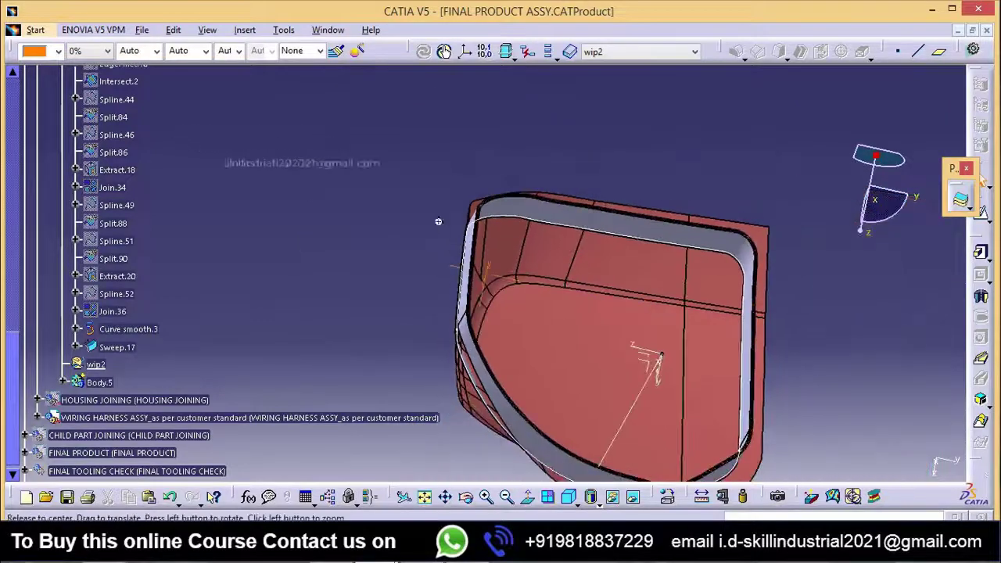
{"action": "middle_click_drag", "start_coordinate": [437, 221], "coordinate": [558, 401]}
{"action": "middle_click_drag", "start_coordinate": [591, 308], "coordinate": [553, 313]}
{"action": "left_click", "coordinate": [439, 551]}
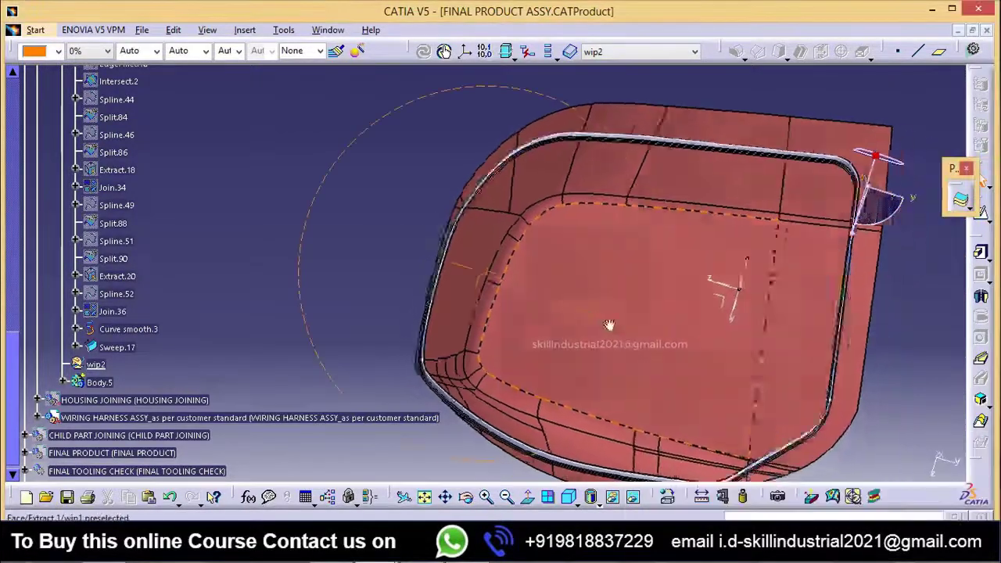
{"action": "middle_click_drag", "start_coordinate": [594, 320], "coordinate": [648, 405]}
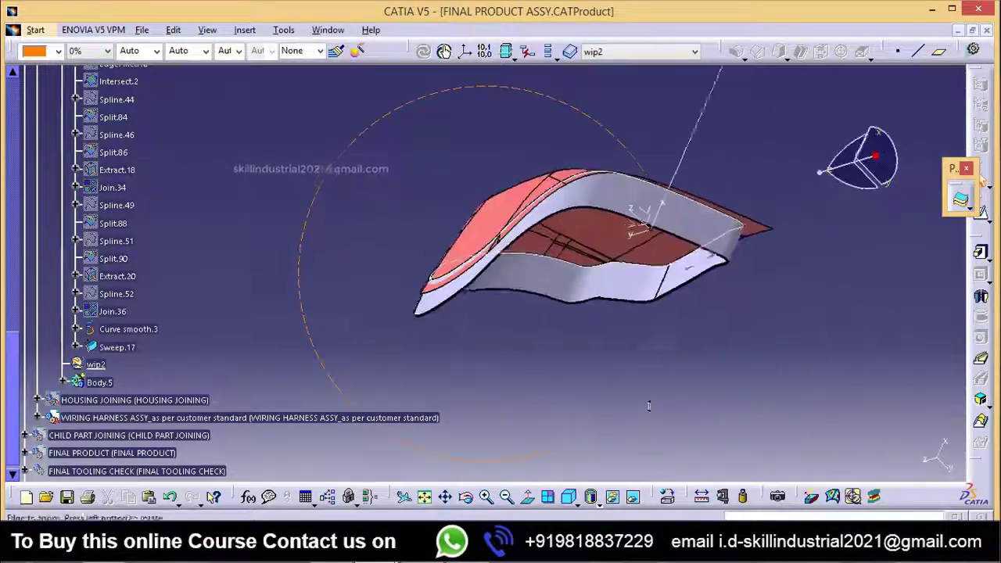
{"action": "middle_click_drag", "start_coordinate": [570, 401], "coordinate": [415, 382]}
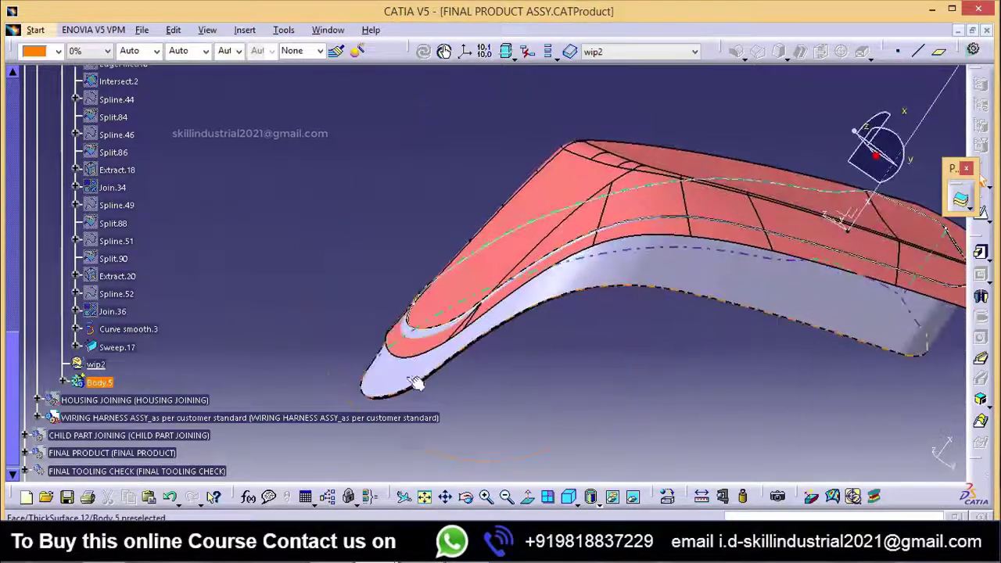
{"action": "middle_click_drag", "start_coordinate": [572, 362], "coordinate": [428, 344]}
{"action": "middle_click_drag", "start_coordinate": [545, 350], "coordinate": [564, 375]}
{"action": "middle_click_drag", "start_coordinate": [543, 175], "coordinate": [633, 275]}
{"action": "middle_click_drag", "start_coordinate": [571, 283], "coordinate": [543, 313]}
Step: Hide Body.5 again and examine the Sweep.17 surface where it meets the lens skin
{"action": "right_click", "coordinate": [95, 382]}
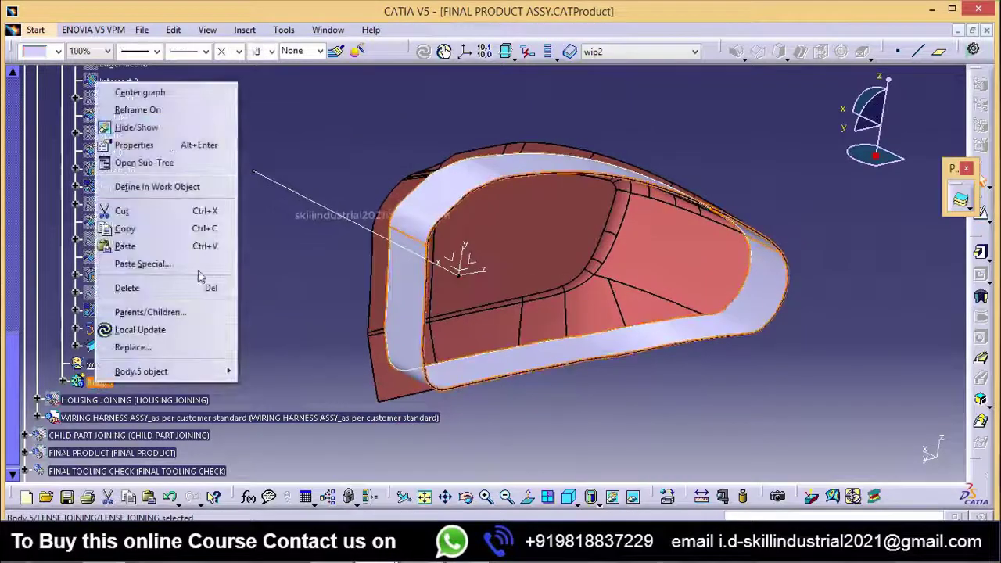
{"action": "left_click", "coordinate": [136, 128]}
{"action": "middle_click_drag", "start_coordinate": [465, 262], "coordinate": [582, 321]}
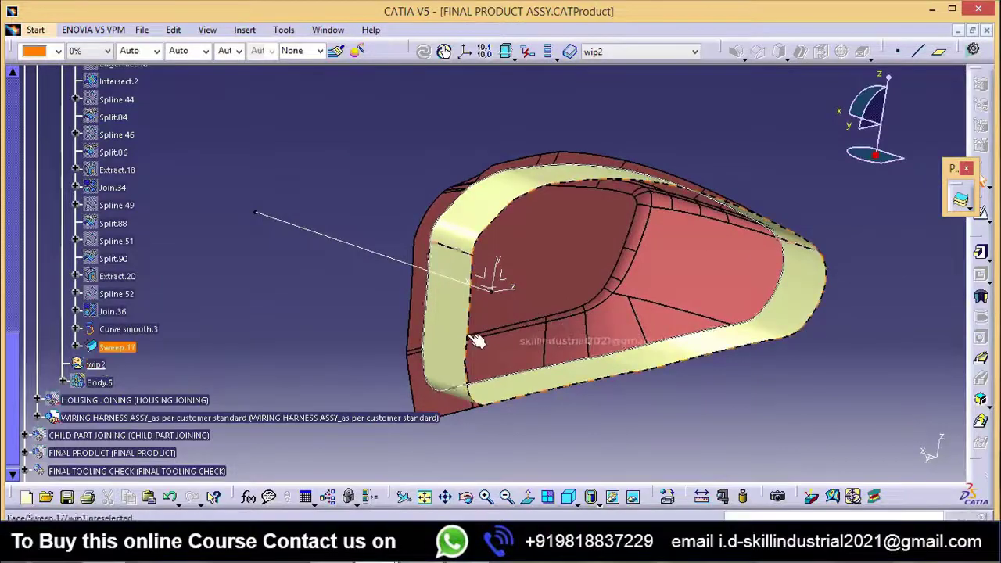
{"action": "mouse_move", "coordinate": [477, 313]}
{"action": "middle_mouse_down"}
{"action": "mouse_move", "coordinate": [576, 302]}
{"action": "mouse_move", "coordinate": [483, 301]}
{"action": "middle_mouse_up"}
{"action": "scroll", "coordinate": [141, 347], "scroll_direction": "up", "scroll_amount": 3}
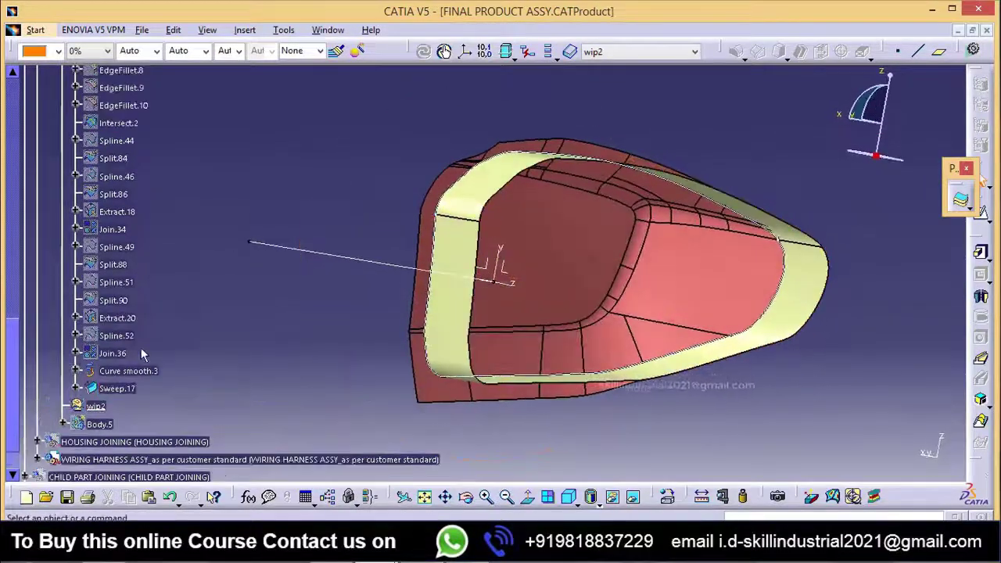
{"action": "scroll", "coordinate": [117, 360], "scroll_direction": "down", "scroll_amount": 5}
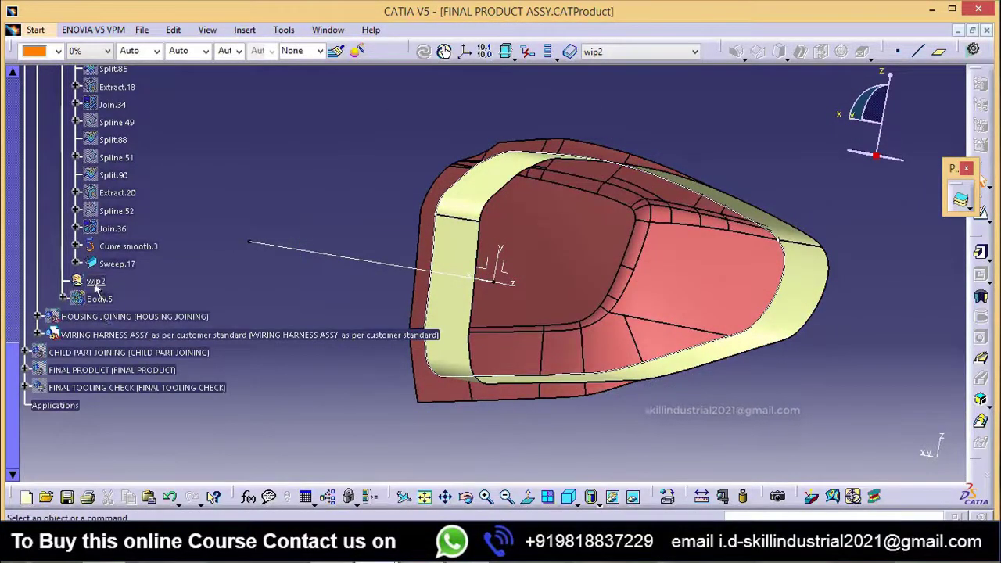
{"action": "left_click", "coordinate": [117, 265]}
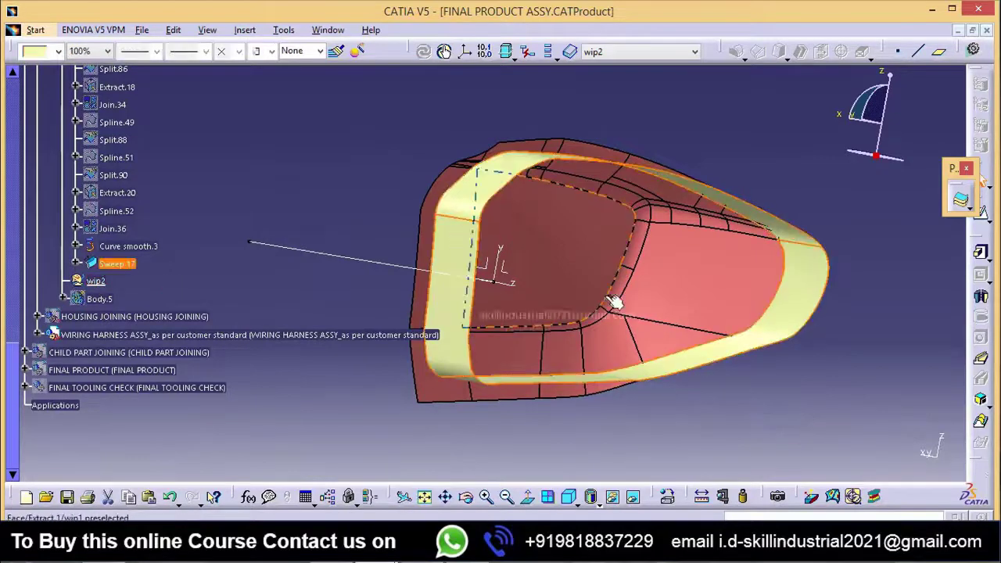
{"action": "middle_click_drag", "start_coordinate": [615, 303], "coordinate": [501, 356]}
{"action": "left_click", "coordinate": [709, 360]}
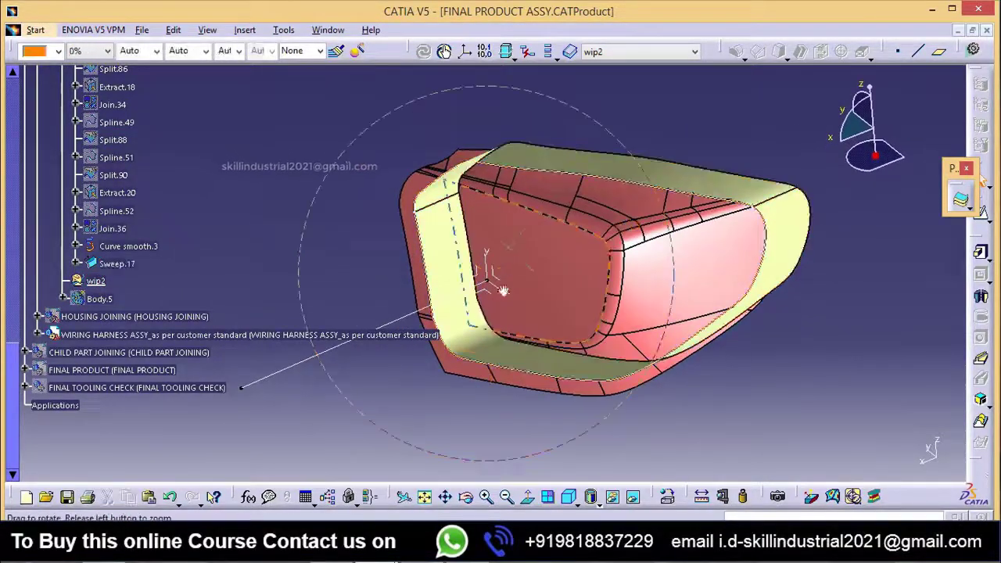
{"action": "middle_click_drag", "start_coordinate": [503, 290], "coordinate": [430, 193]}
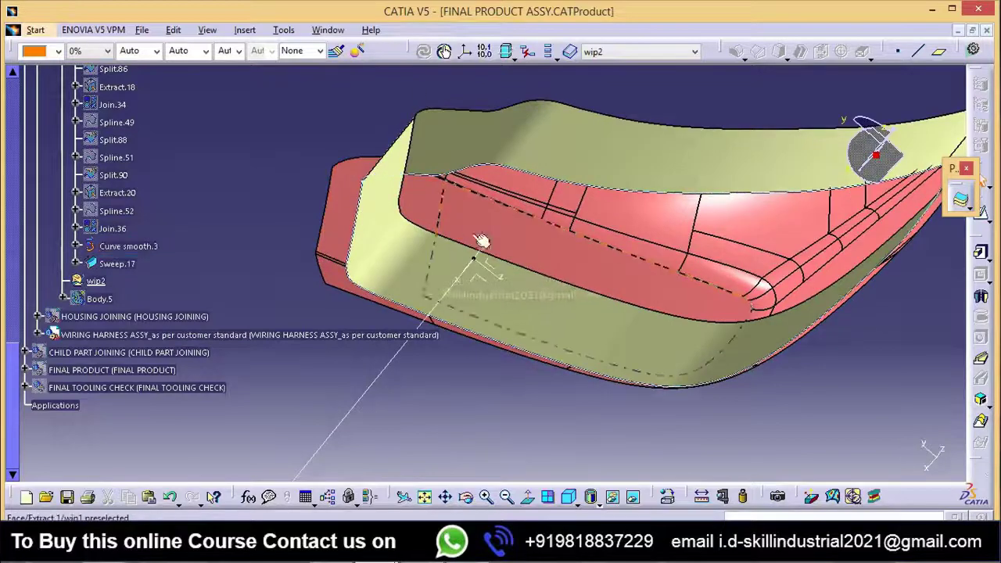
{"action": "middle_click_drag", "start_coordinate": [482, 241], "coordinate": [554, 290]}
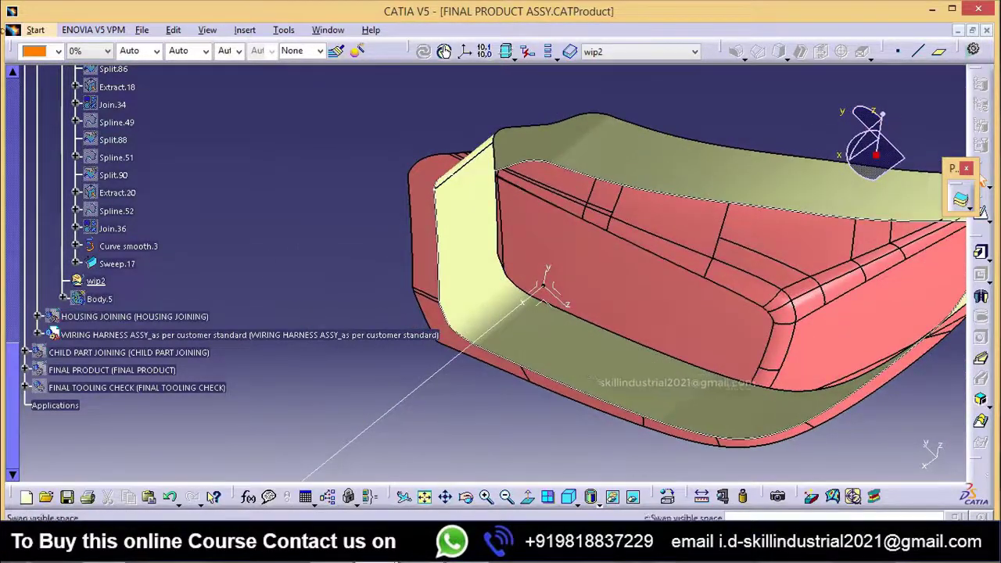
{"action": "left_click", "coordinate": [35, 30]}
{"action": "mouse_move", "coordinate": [78, 65]}
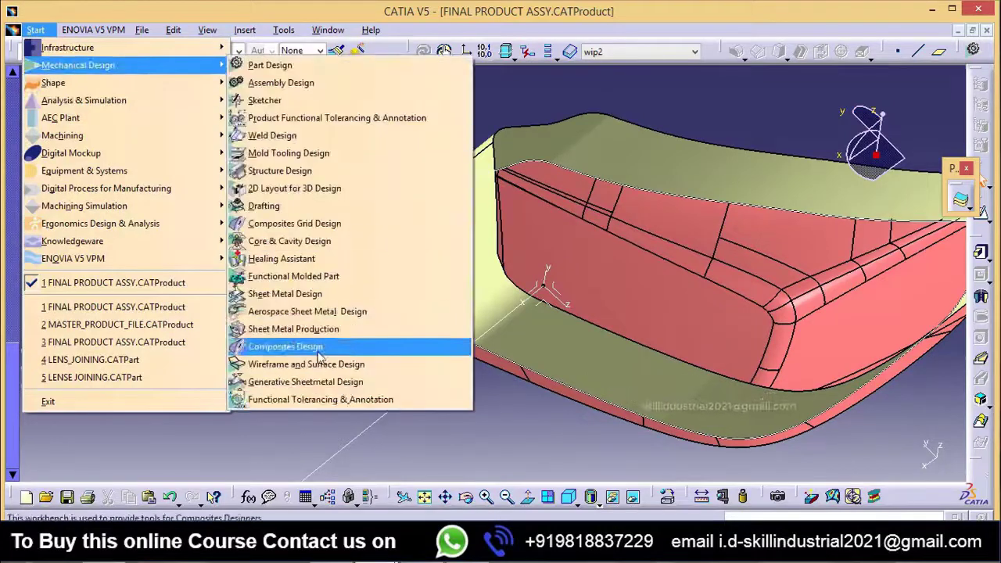
{"action": "left_click", "coordinate": [312, 363]}
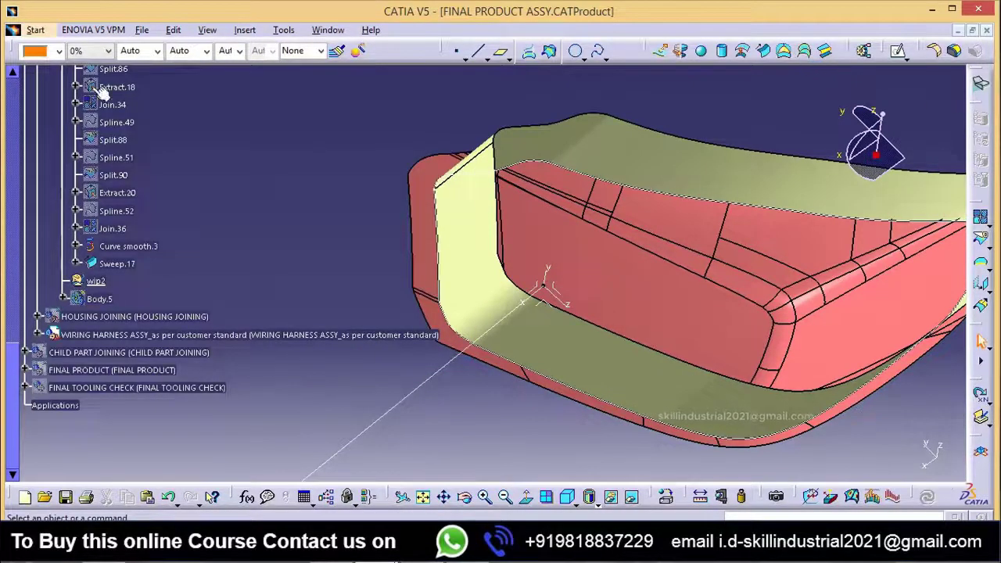
Step: Switch to the Generative Shape Design workbench
{"action": "left_click", "coordinate": [37, 29]}
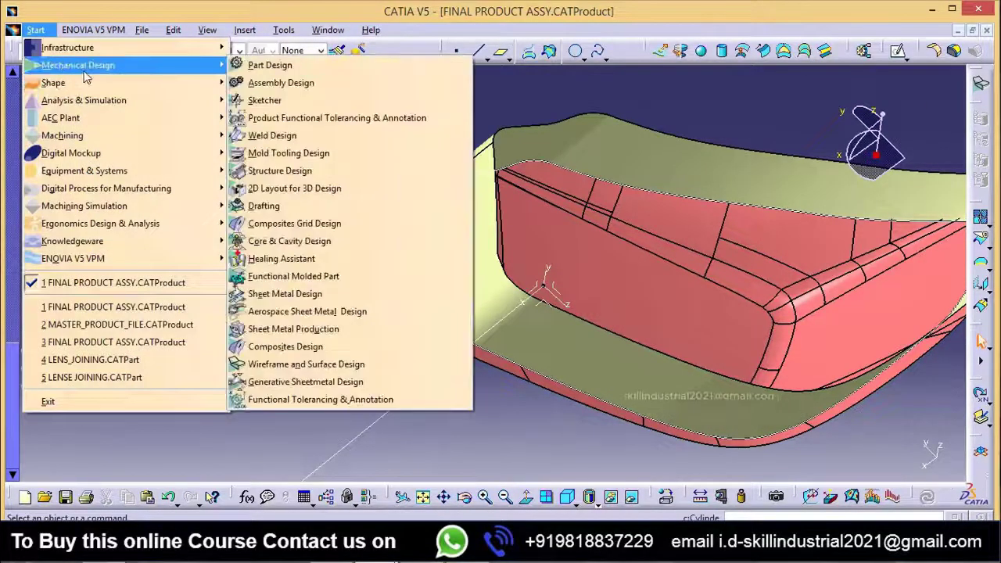
{"action": "mouse_move", "coordinate": [88, 89]}
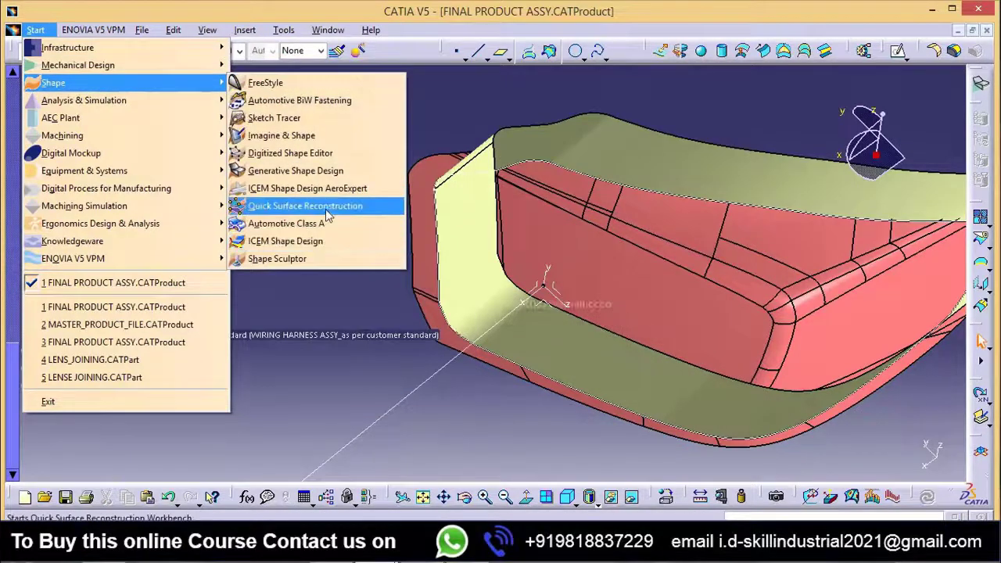
{"action": "left_click", "coordinate": [312, 170]}
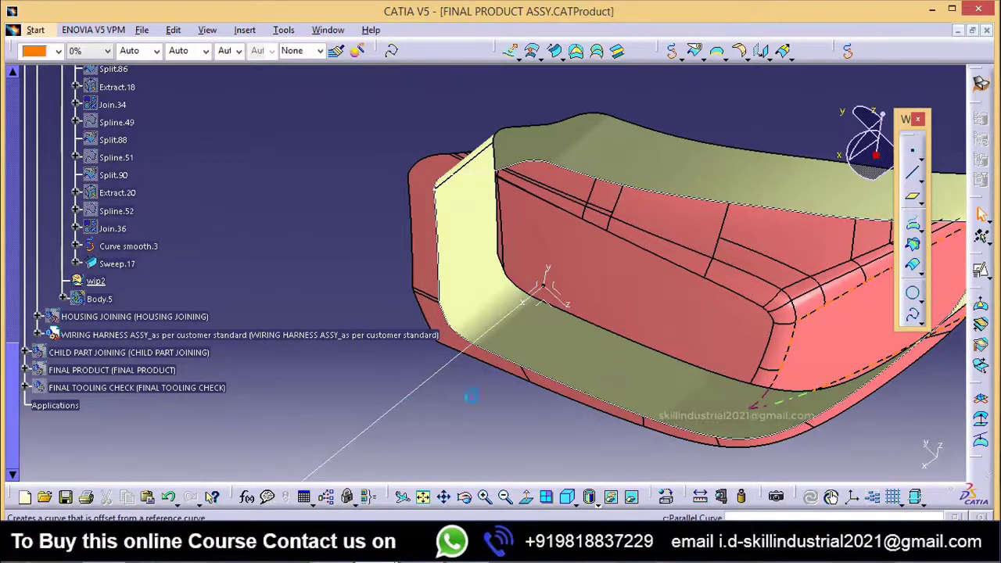
Step: Create a parallel curve of Curve smooth.3 on support Sweep.17 with a 10mm Euclidean offset
{"action": "left_click", "coordinate": [503, 337]}
{"action": "middle_click_drag", "start_coordinate": [541, 291], "coordinate": [496, 271]}
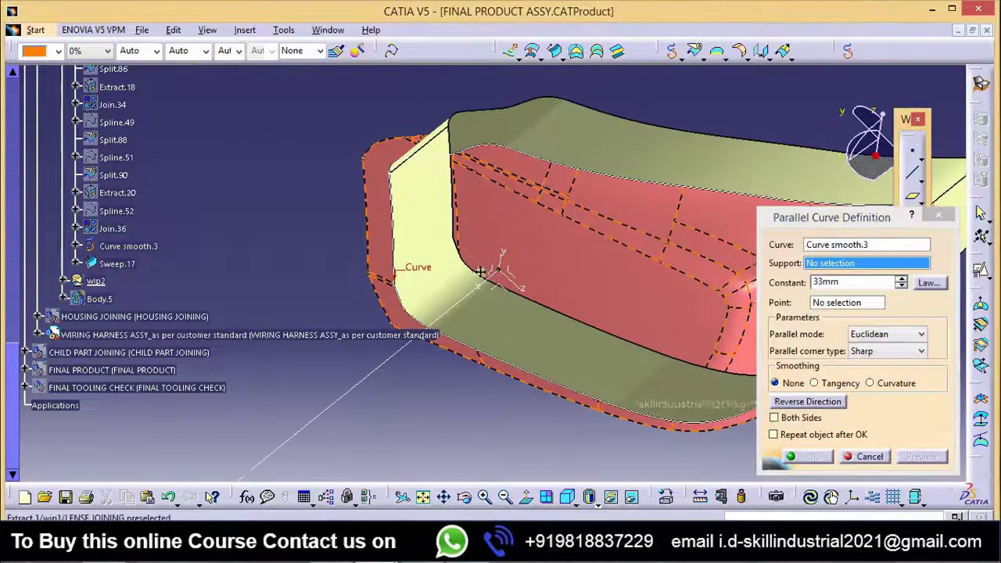
{"action": "left_click", "coordinate": [517, 337]}
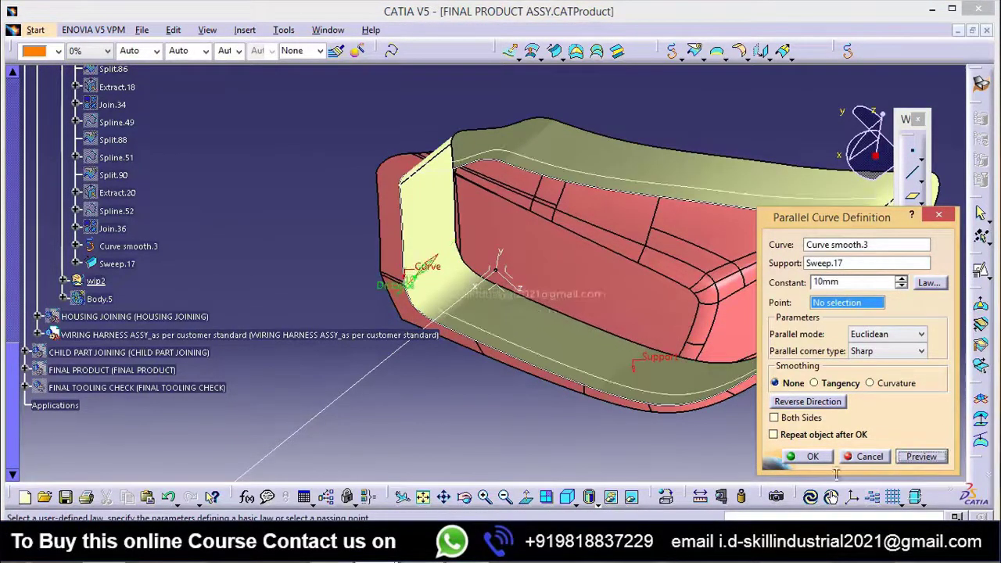
{"action": "left_click", "coordinate": [814, 457]}
Step: Hide the lens skin Extract.1 so only the swept wall surface and its curves are displayed
{"action": "right_click", "coordinate": [510, 234]}
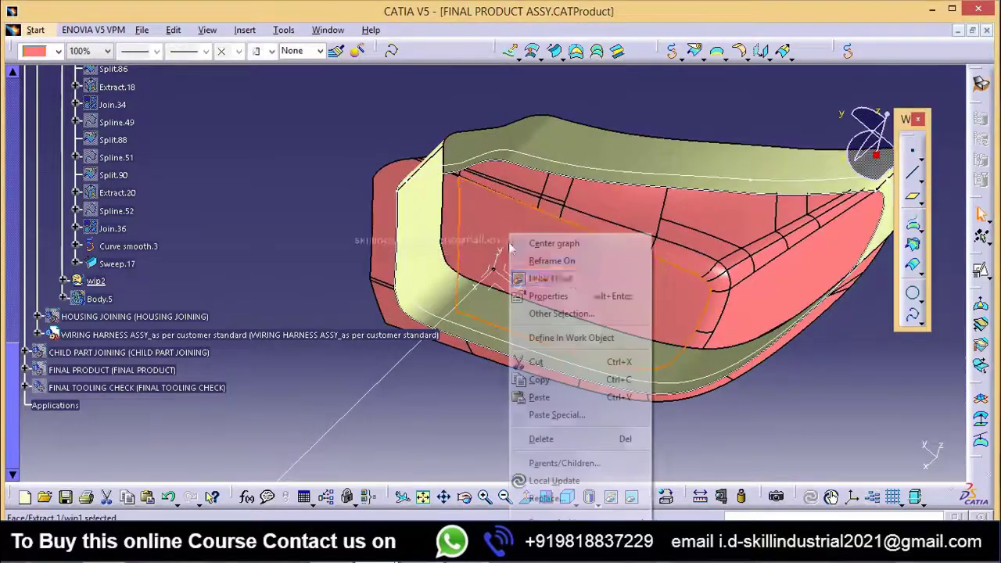
{"action": "left_click", "coordinate": [551, 279]}
{"action": "middle_click_drag", "start_coordinate": [487, 212], "coordinate": [411, 232]}
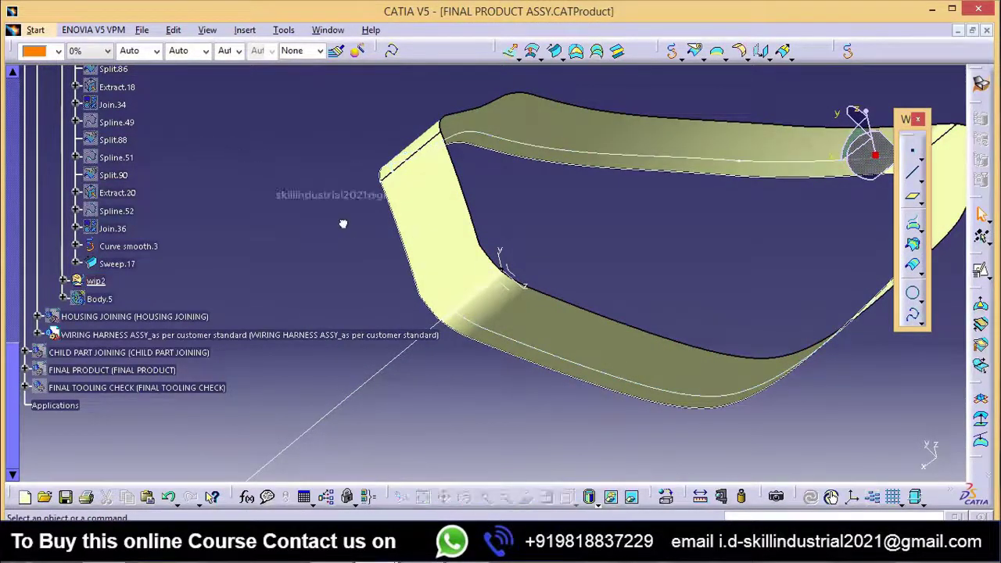
Step: Examine the parallel curve Parallel.5 along the swept wall and its position relative to the lens skin
{"action": "middle_click_drag", "start_coordinate": [382, 214], "coordinate": [399, 222]}
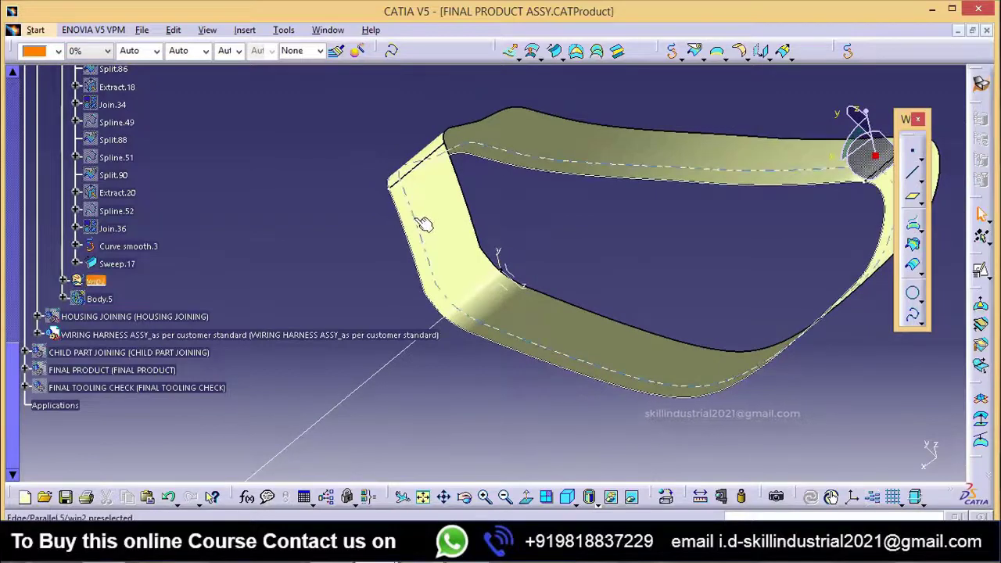
{"action": "middle_click_drag", "start_coordinate": [316, 166], "coordinate": [336, 200]}
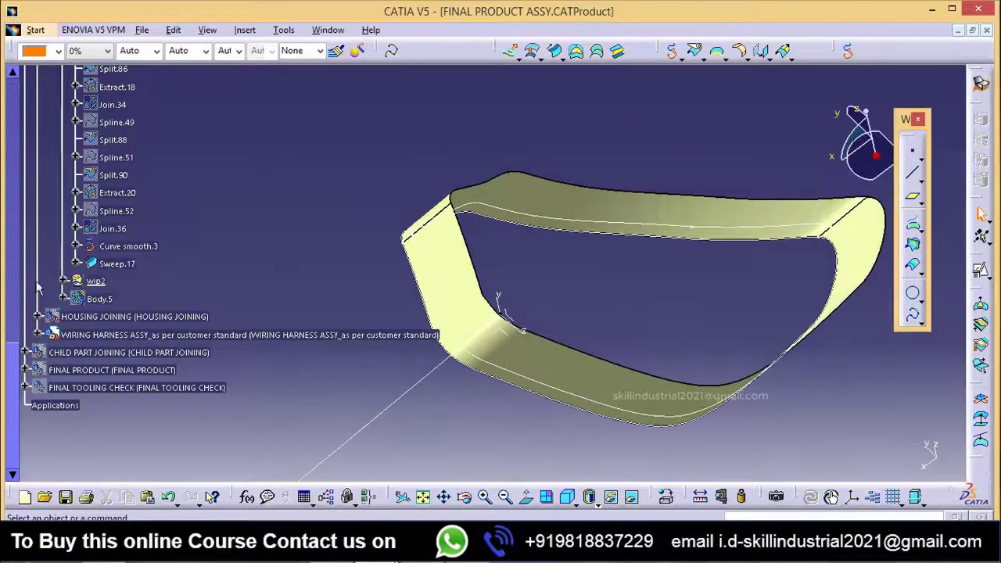
{"action": "middle_click_drag", "start_coordinate": [538, 463], "coordinate": [578, 358]}
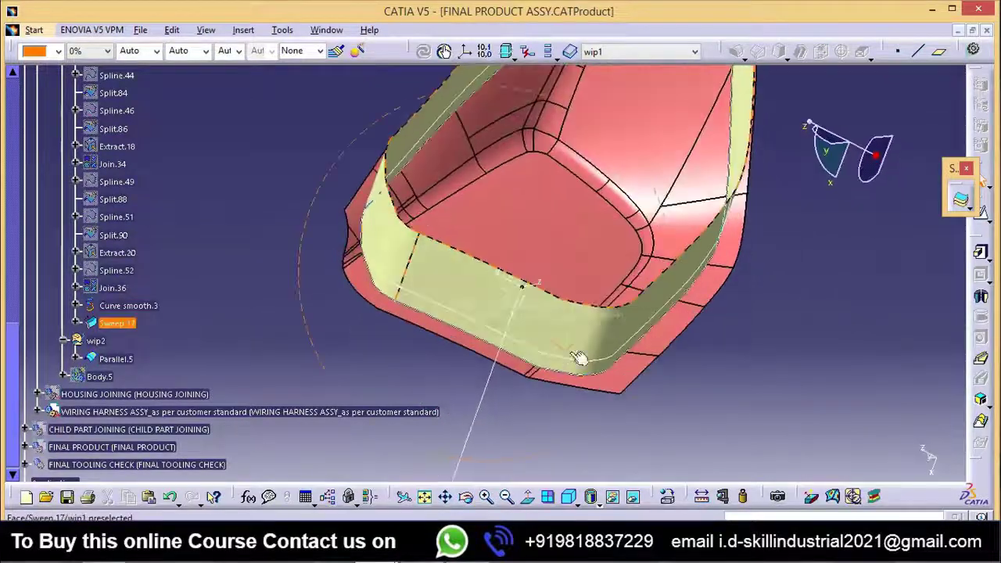
{"action": "middle_click_drag", "start_coordinate": [646, 336], "coordinate": [581, 384]}
{"action": "left_click", "coordinate": [623, 313]}
{"action": "middle_click_drag", "start_coordinate": [625, 315], "coordinate": [642, 371]}
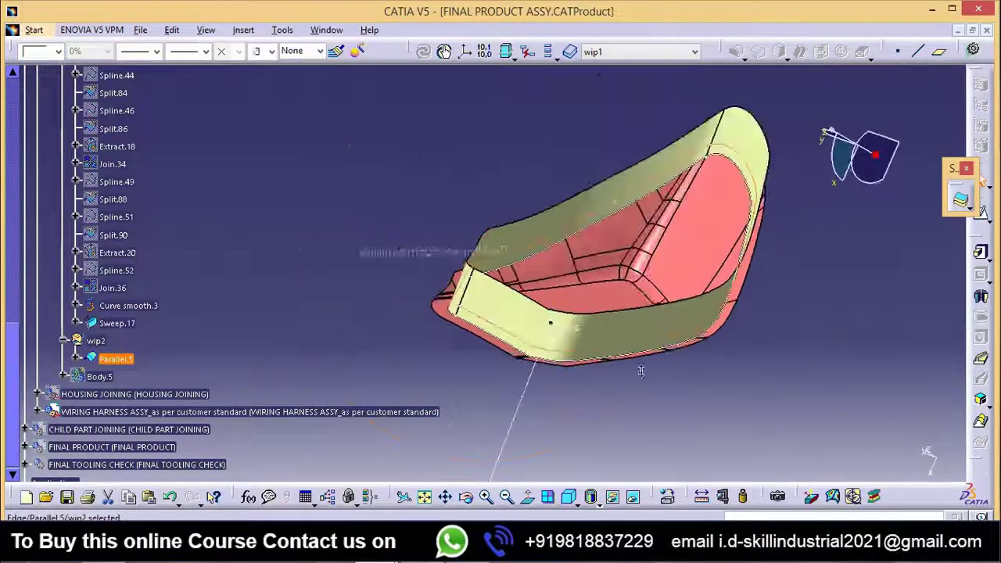
{"action": "left_click", "coordinate": [500, 264]}
{"action": "middle_click_drag", "start_coordinate": [500, 264], "coordinate": [486, 244]}
Step: Switch to the Generative Shape Design workbench and clear the selection of the parallel curve
{"action": "left_click", "coordinate": [34, 30]}
{"action": "mouse_move", "coordinate": [78, 86]}
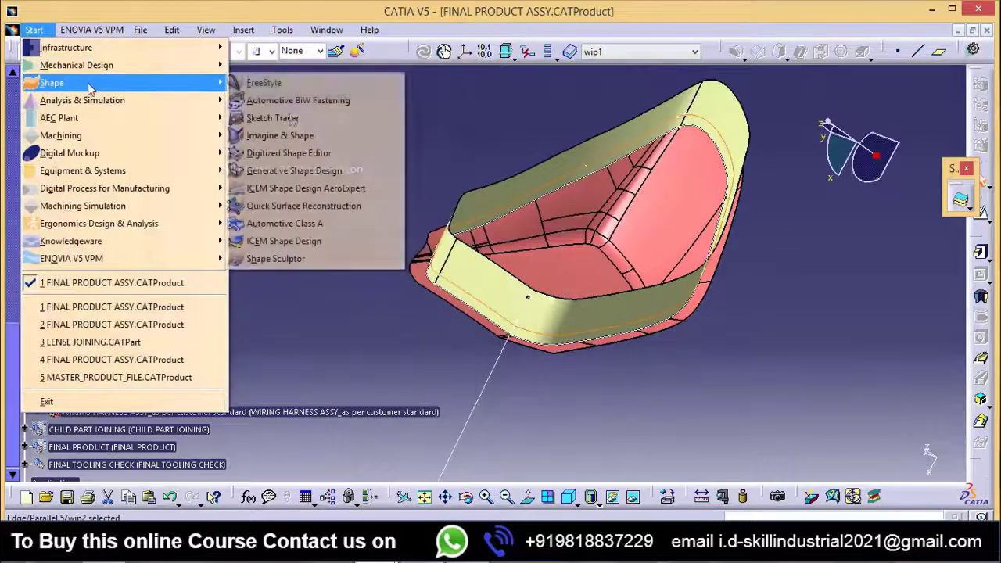
{"action": "left_click", "coordinate": [313, 172]}
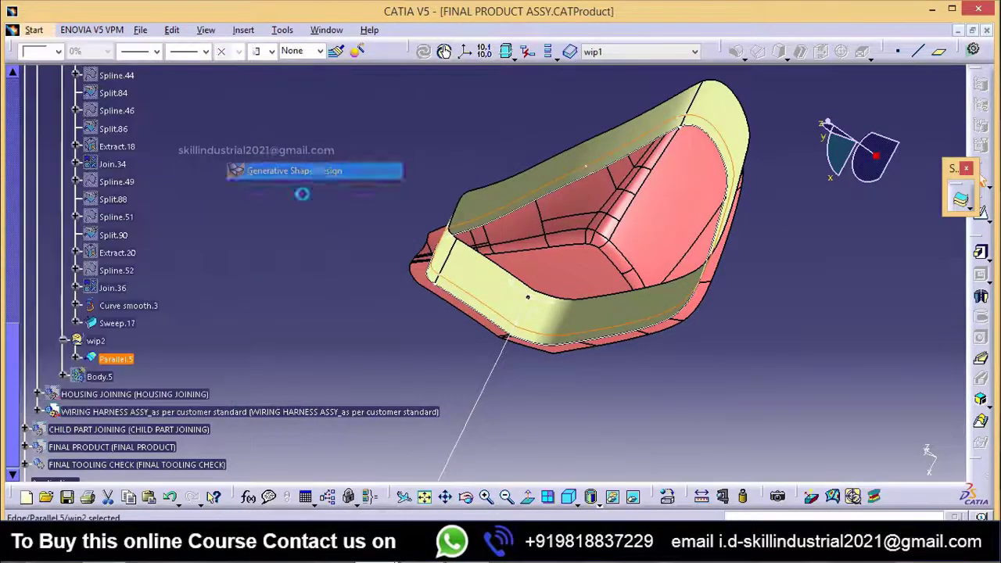
{"action": "left_click", "coordinate": [836, 334]}
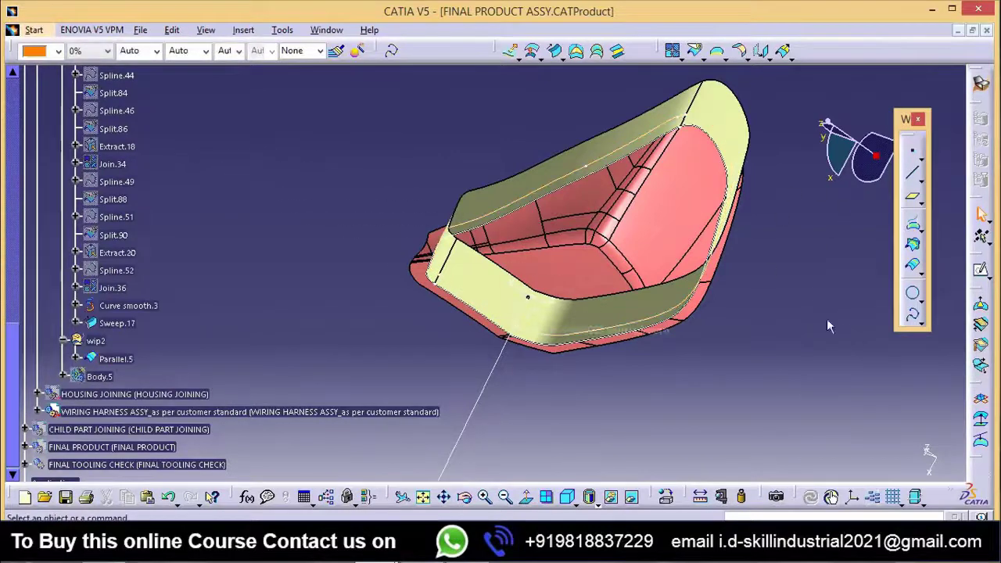
Step: Try to join Parallel.5 with tangency, connexity and manifold checks enabled at a 0.001mm merging distance
{"action": "middle_click_drag", "start_coordinate": [478, 319], "coordinate": [417, 315]}
{"action": "left_click", "coordinate": [672, 51]}
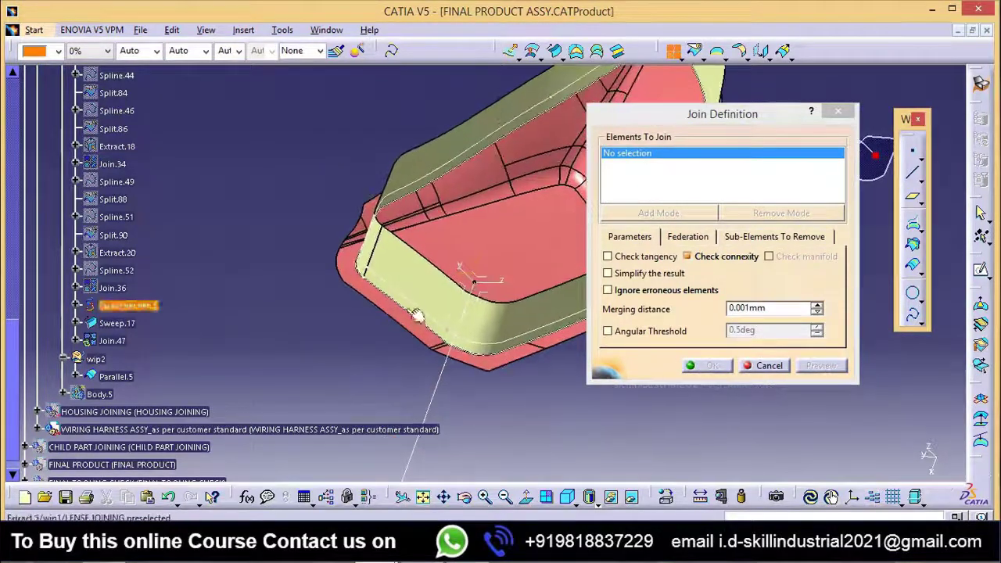
{"action": "left_click", "coordinate": [399, 292]}
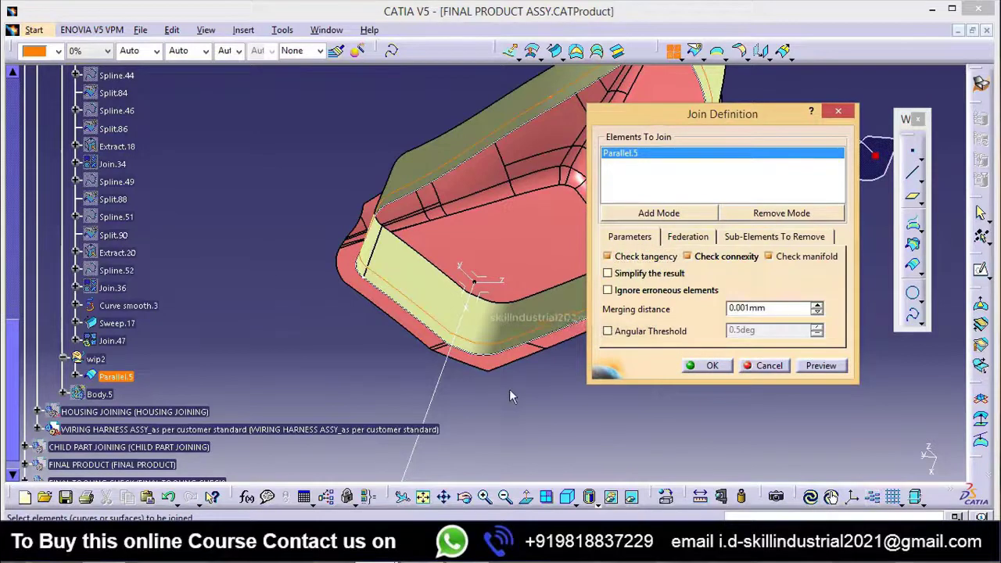
{"action": "middle_click_drag", "start_coordinate": [509, 393], "coordinate": [465, 426]}
{"action": "middle_click_drag", "start_coordinate": [465, 360], "coordinate": [467, 366]}
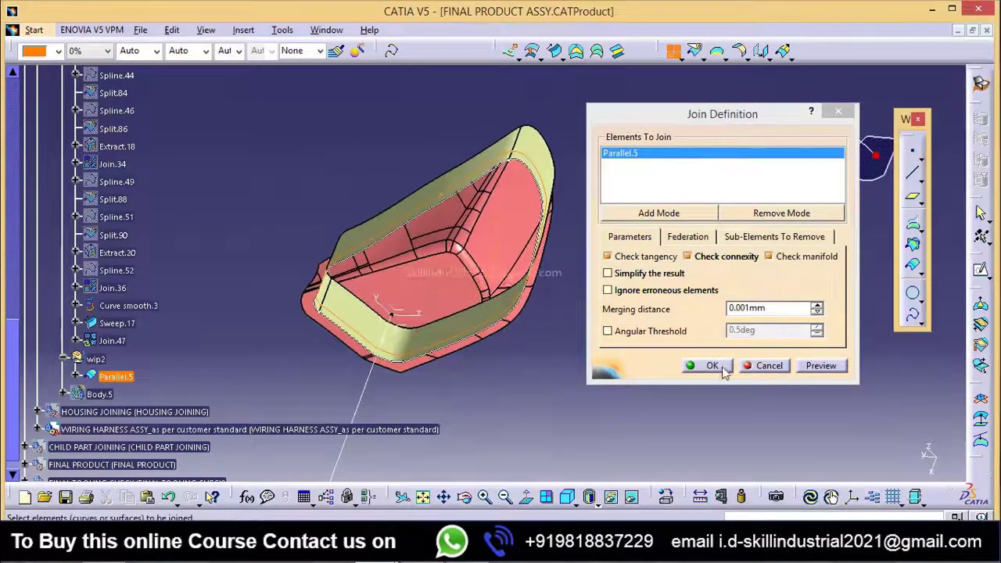
{"action": "left_click", "coordinate": [723, 369]}
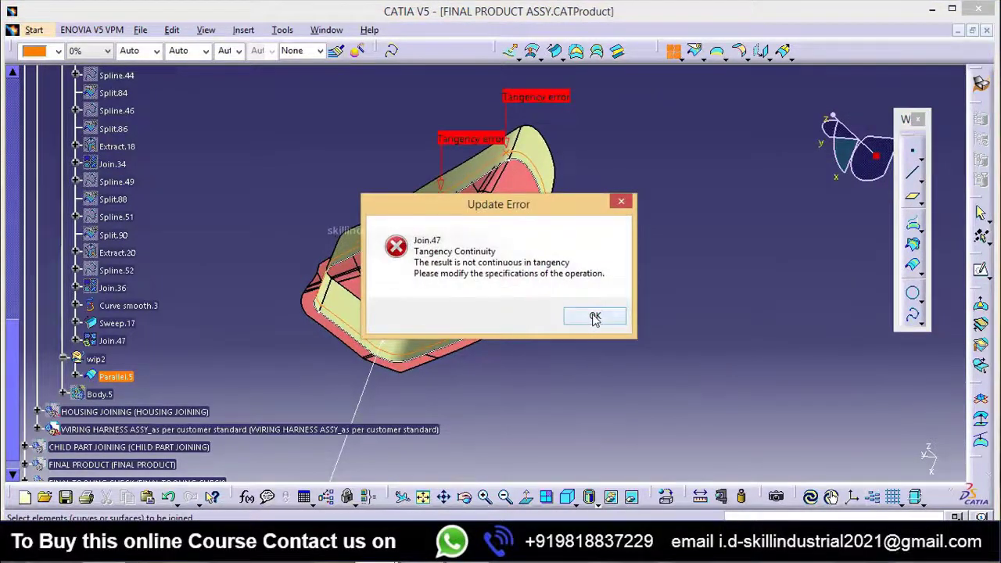
{"action": "left_click", "coordinate": [595, 319]}
Step: Inspect the tangency error locations on Parallel.5 and cancel the join
{"action": "middle_click_drag", "start_coordinate": [397, 312], "coordinate": [541, 289]}
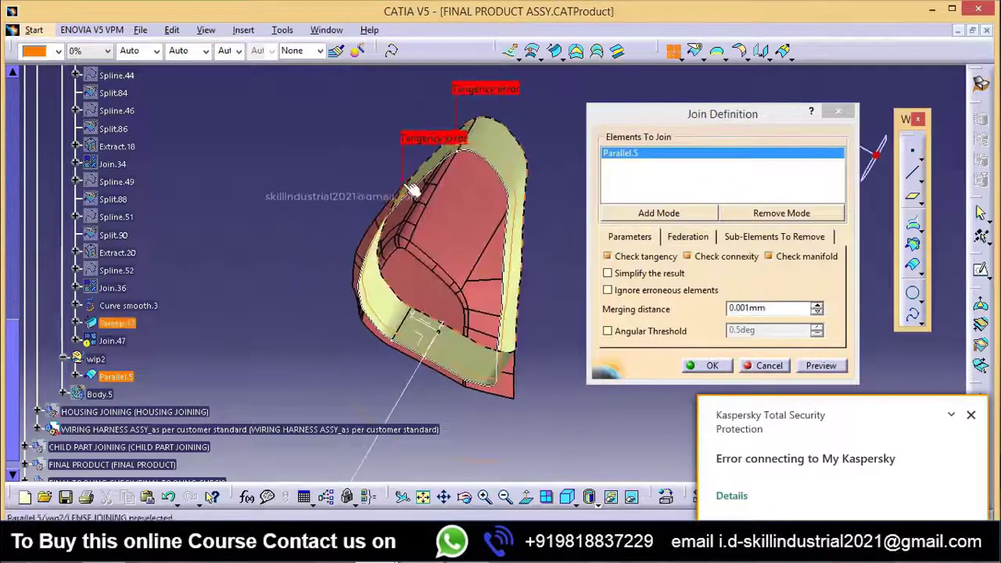
{"action": "middle_click_drag", "start_coordinate": [414, 190], "coordinate": [487, 267]}
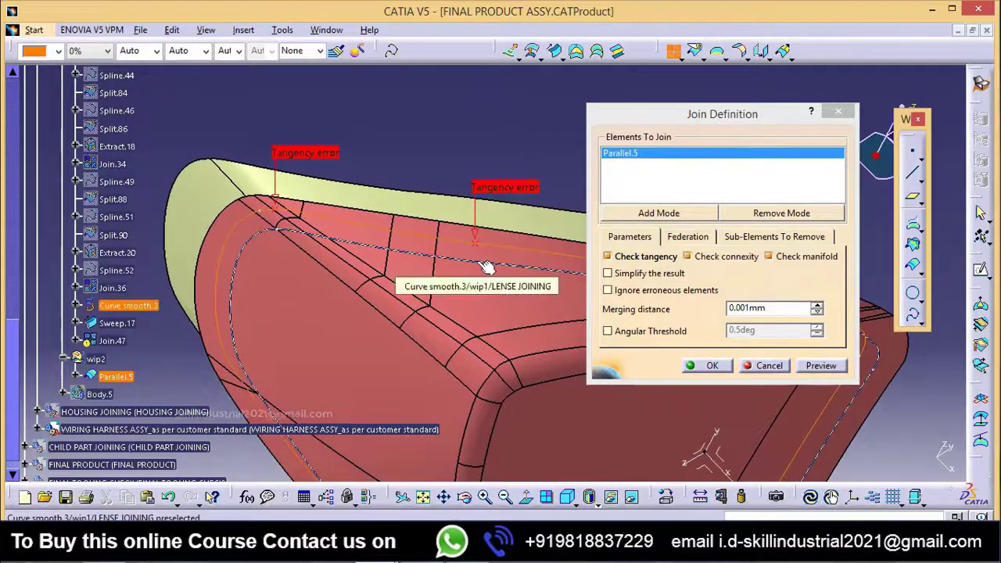
{"action": "left_click", "coordinate": [773, 368]}
Step: Hide the swept wall surface Sweep.17
{"action": "middle_click_drag", "start_coordinate": [426, 254], "coordinate": [355, 234]}
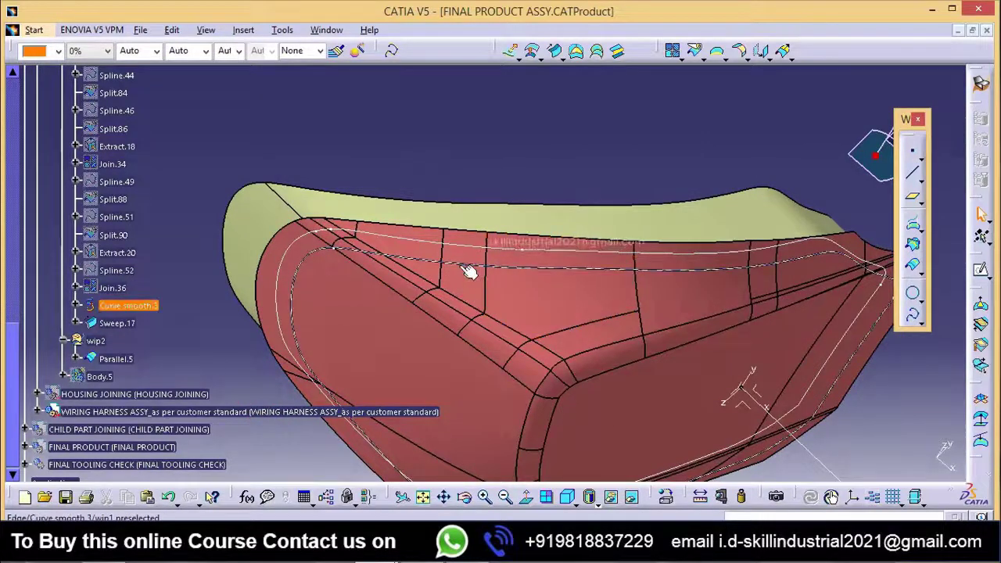
{"action": "middle_click_drag", "start_coordinate": [469, 270], "coordinate": [422, 336]}
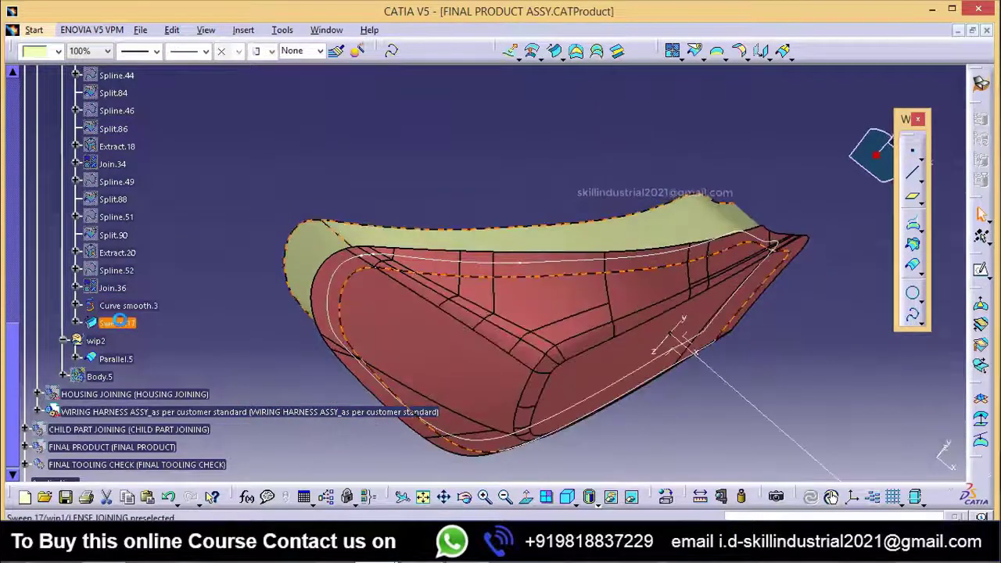
{"action": "right_click", "coordinate": [125, 324]}
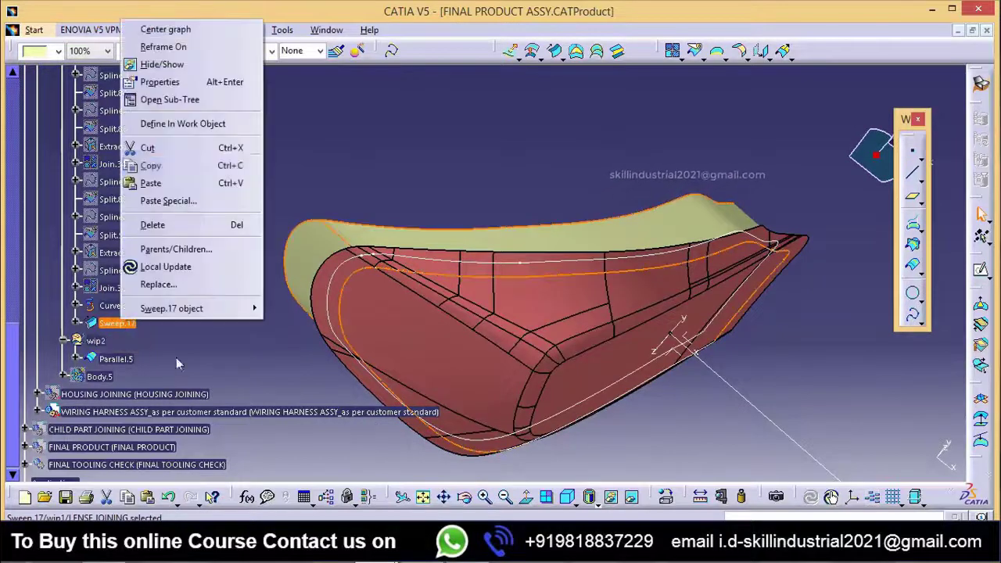
{"action": "left_click", "coordinate": [163, 64]}
Step: Hide Curve smooth.3 so only the parallel curve remains displayed on the lens skin
{"action": "middle_click_drag", "start_coordinate": [457, 332], "coordinate": [446, 306]}
{"action": "left_click", "coordinate": [388, 264]}
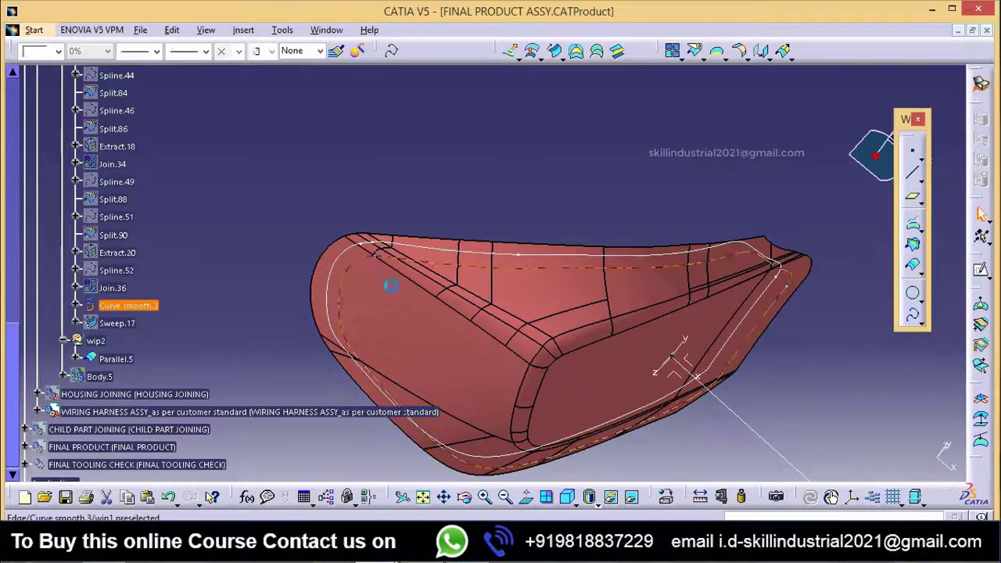
{"action": "scroll", "coordinate": [186, 276], "scroll_direction": "up", "scroll_amount": 5}
{"action": "left_click", "coordinate": [187, 276]}
{"action": "middle_click_drag", "start_coordinate": [438, 289], "coordinate": [458, 289]}
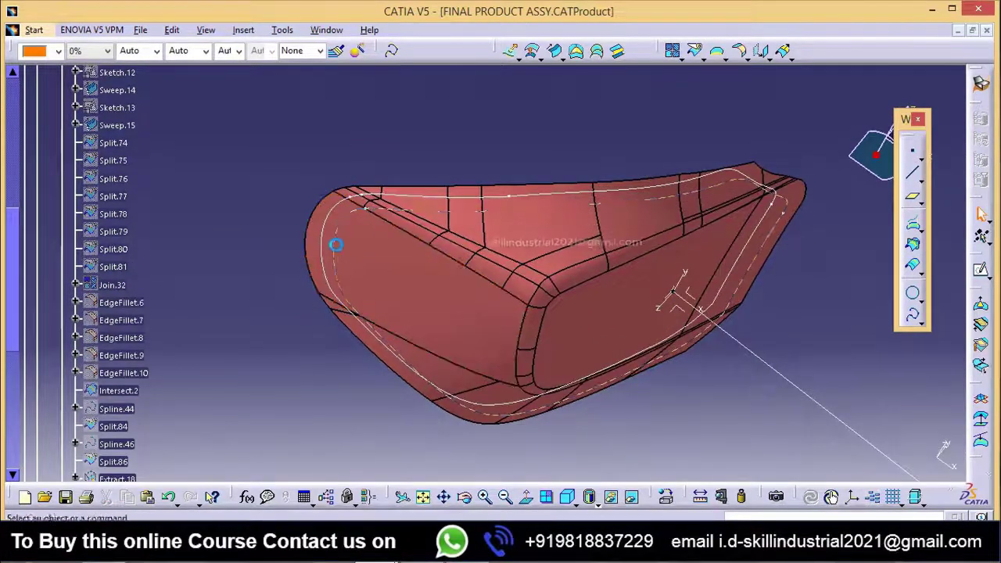
{"action": "scroll", "coordinate": [135, 351], "scroll_direction": "up", "scroll_amount": 5}
{"action": "scroll", "coordinate": [134, 352], "scroll_direction": "down", "scroll_amount": 10}
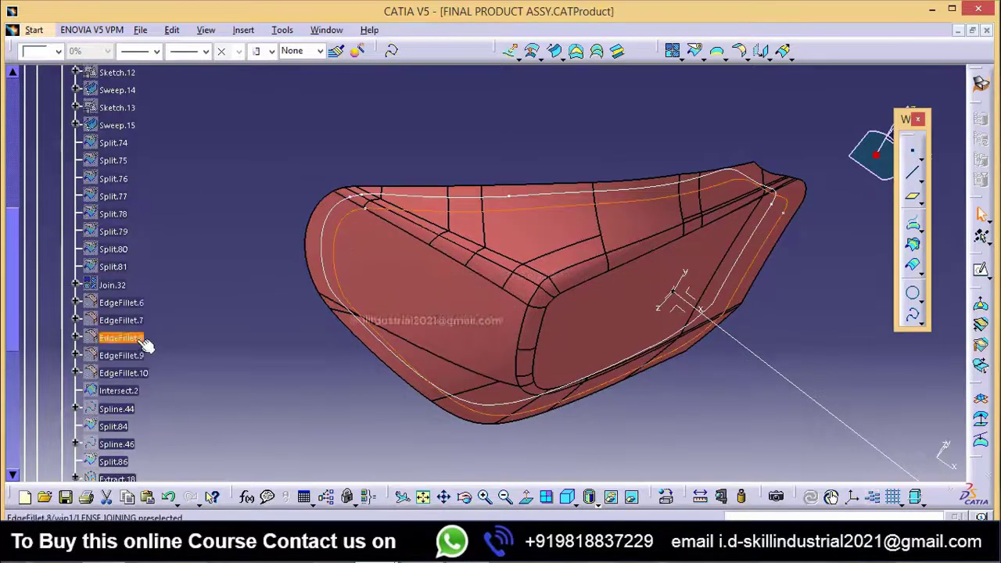
{"action": "right_click", "coordinate": [136, 266]}
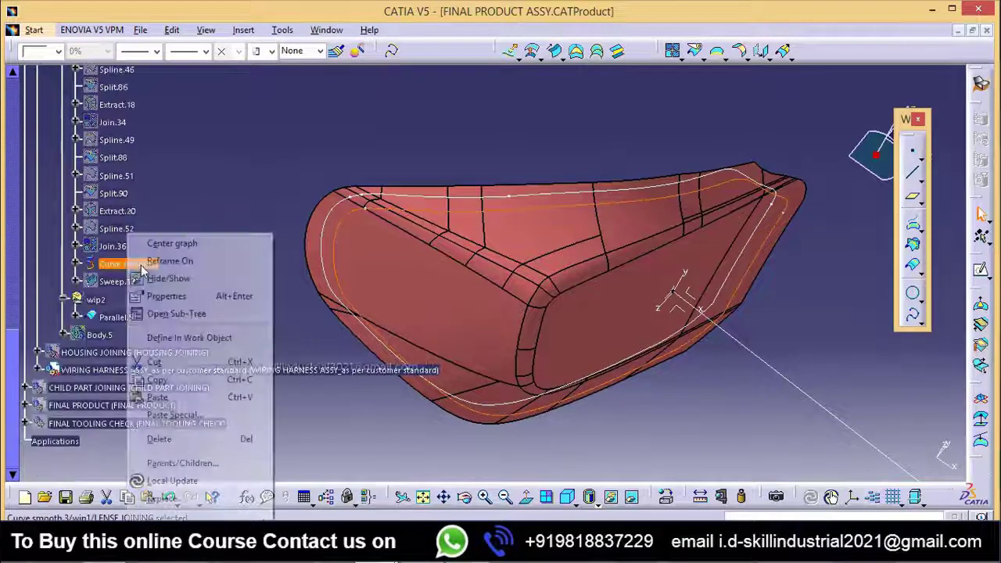
{"action": "left_click", "coordinate": [181, 278]}
Step: Show the source intersection curve Intersect.2 on the lens skin
{"action": "scroll", "coordinate": [150, 320], "scroll_direction": "up", "scroll_amount": 10}
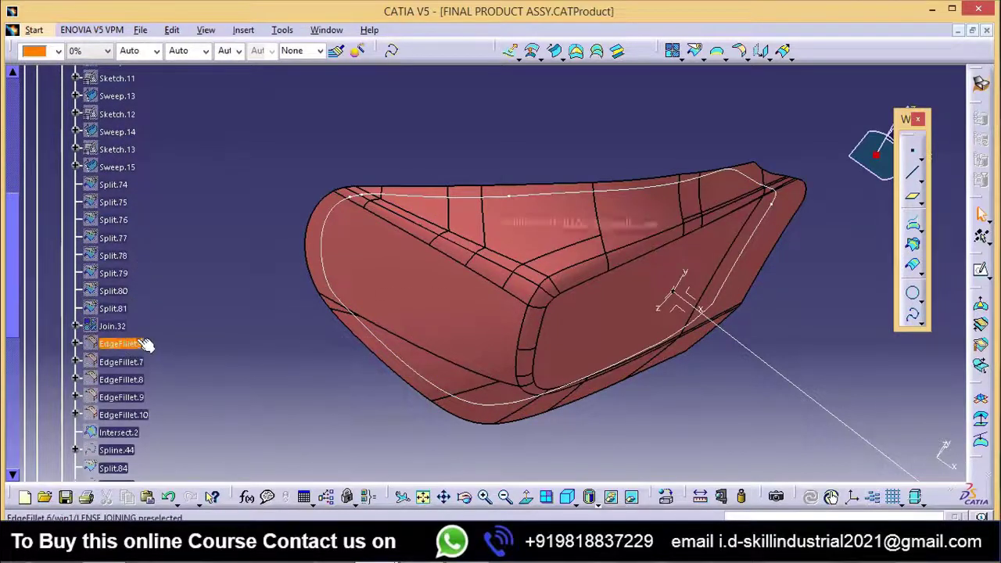
{"action": "scroll", "coordinate": [118, 341], "scroll_direction": "down", "scroll_amount": 3}
{"action": "right_click", "coordinate": [117, 266]}
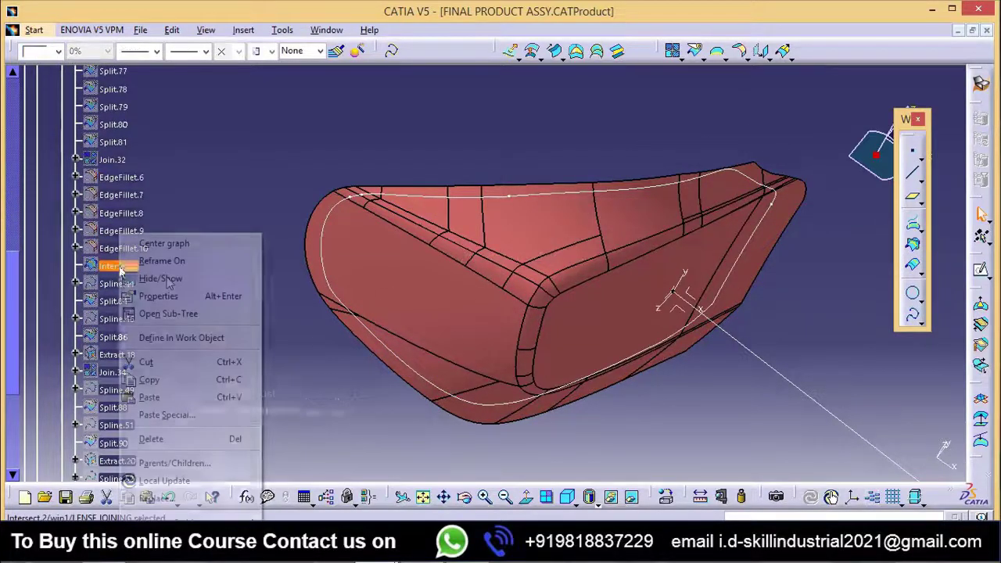
{"action": "left_click", "coordinate": [160, 279]}
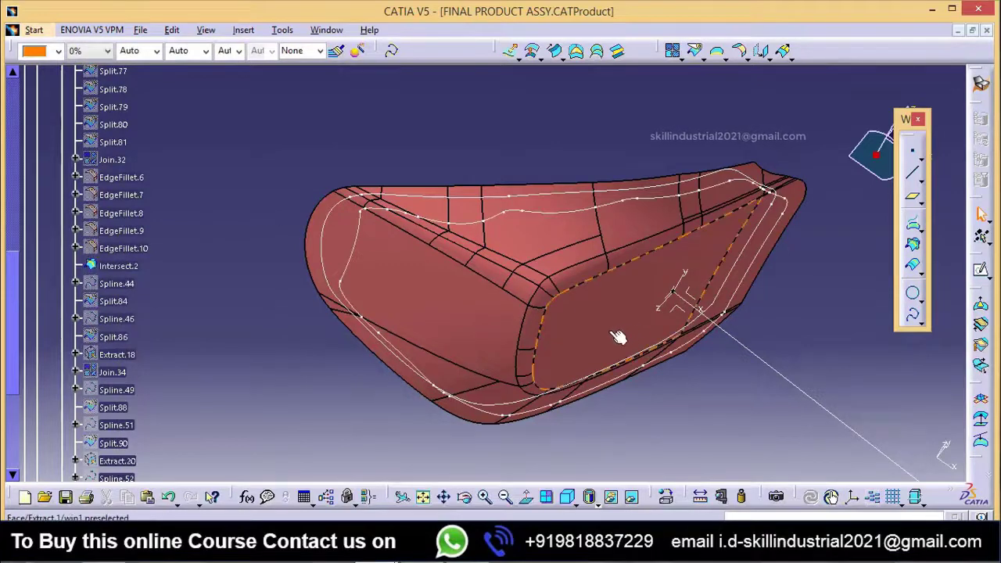
Step: Change the colour of Intersect.2 to blue
{"action": "middle_click_drag", "start_coordinate": [618, 338], "coordinate": [585, 254]}
{"action": "left_click", "coordinate": [123, 267]}
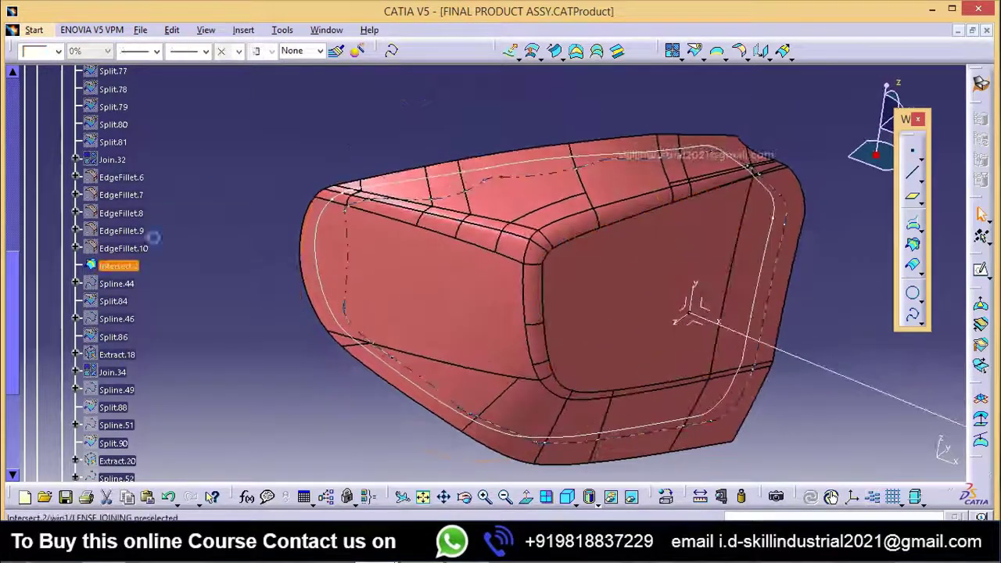
{"action": "left_click", "coordinate": [56, 51]}
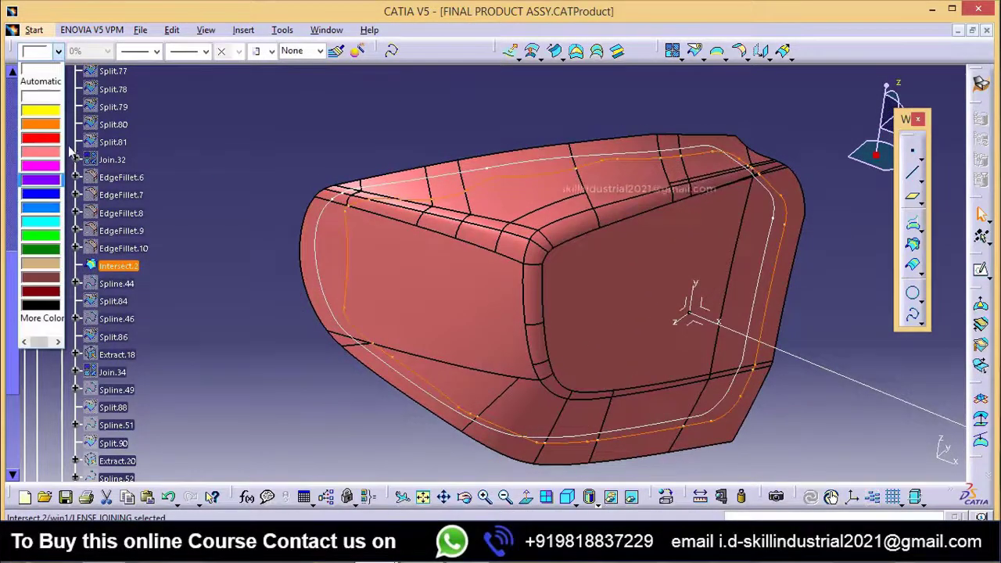
{"action": "left_click", "coordinate": [54, 213]}
{"action": "left_click", "coordinate": [230, 214]}
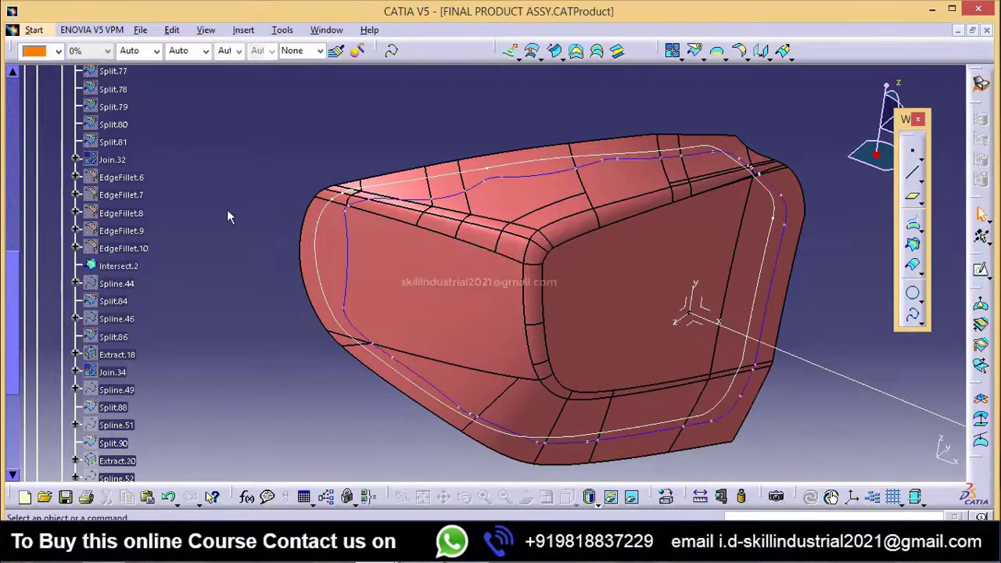
Step: Show Spline.44 and view where it bridges the wavy portion of Intersect.2
{"action": "right_click", "coordinate": [127, 286]}
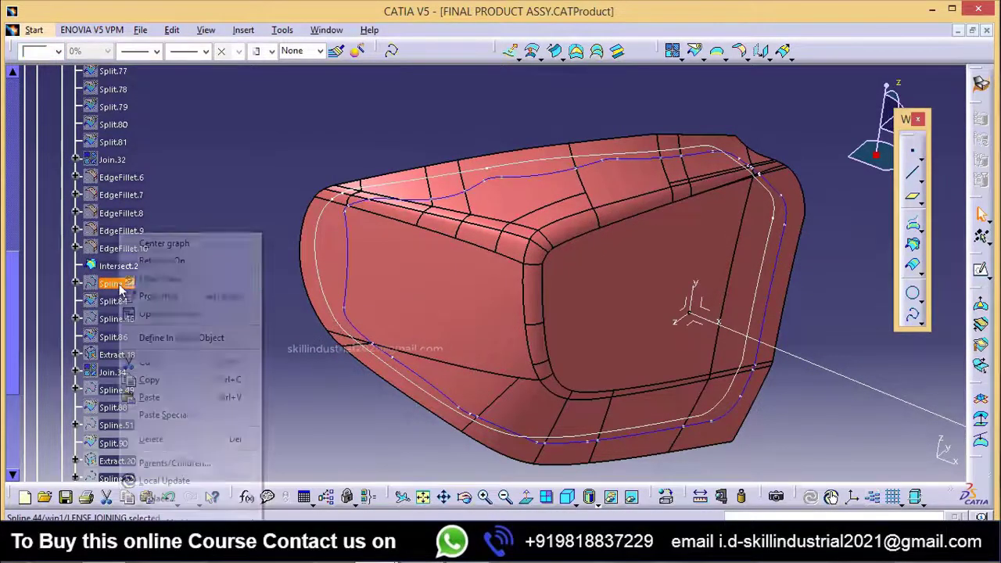
{"action": "left_click", "coordinate": [166, 280]}
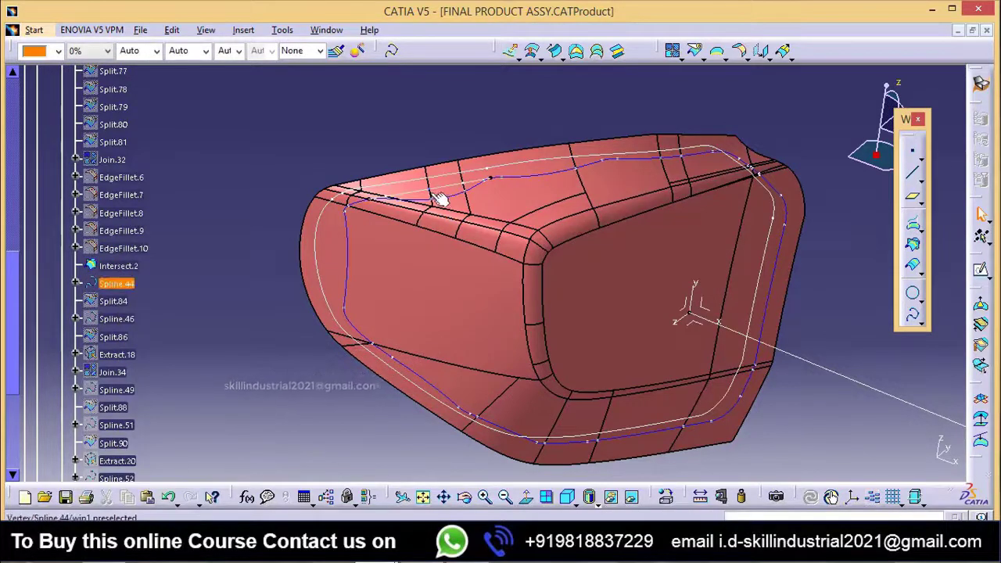
{"action": "middle_click_drag", "start_coordinate": [481, 225], "coordinate": [463, 213]}
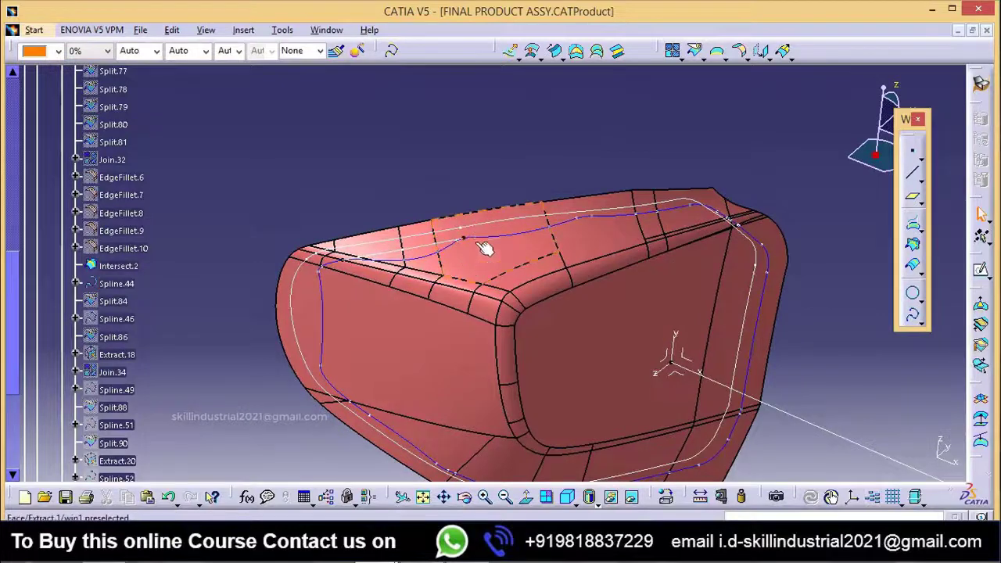
Step: Edit Spline.44 to use Intersect.2 as the tangent direction at its second point, Point.38
{"action": "double_click", "coordinate": [118, 284]}
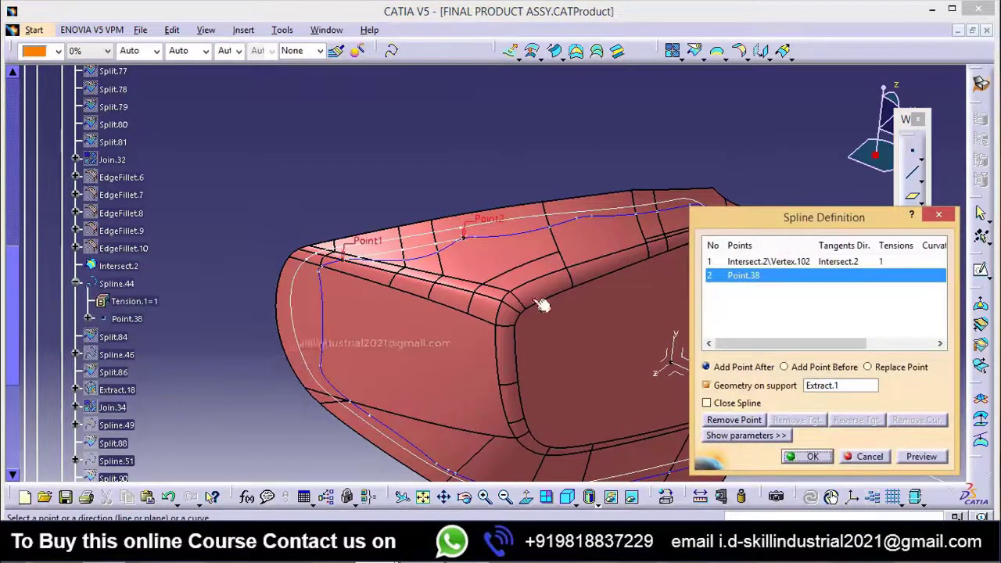
{"action": "middle_click_drag", "start_coordinate": [536, 297], "coordinate": [555, 313]}
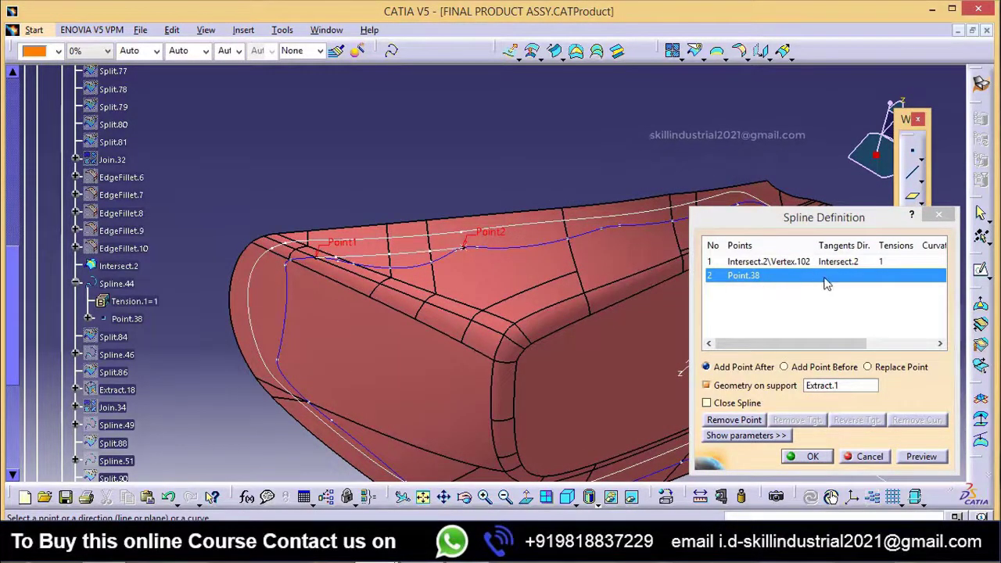
{"action": "left_click", "coordinate": [805, 278]}
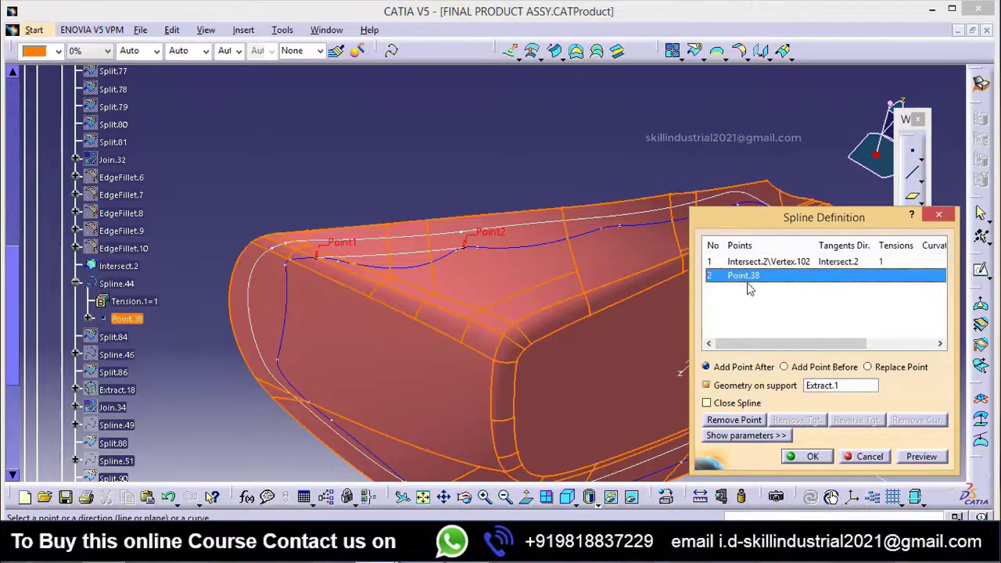
{"action": "middle_click_drag", "start_coordinate": [491, 273], "coordinate": [496, 230]}
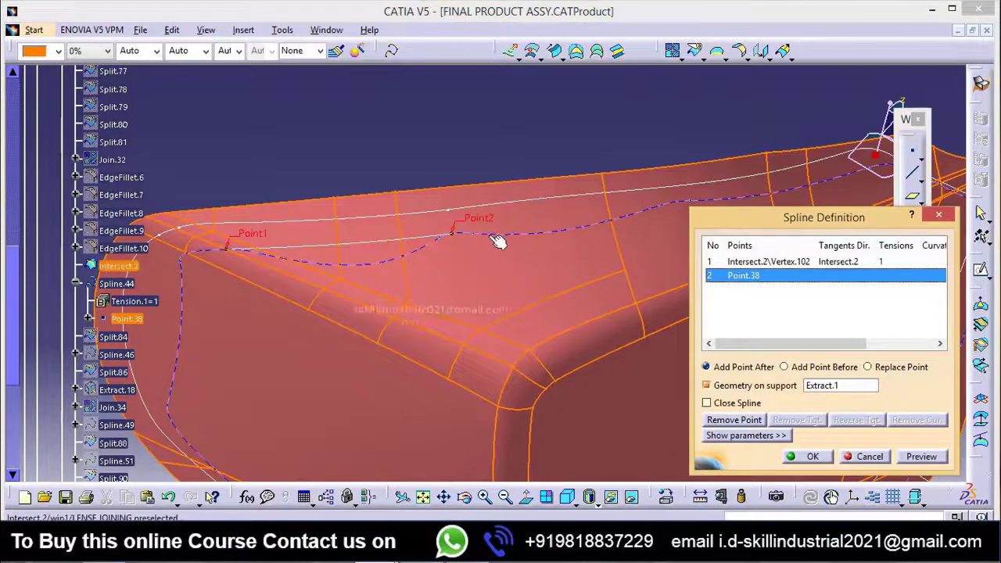
{"action": "left_click", "coordinate": [498, 240]}
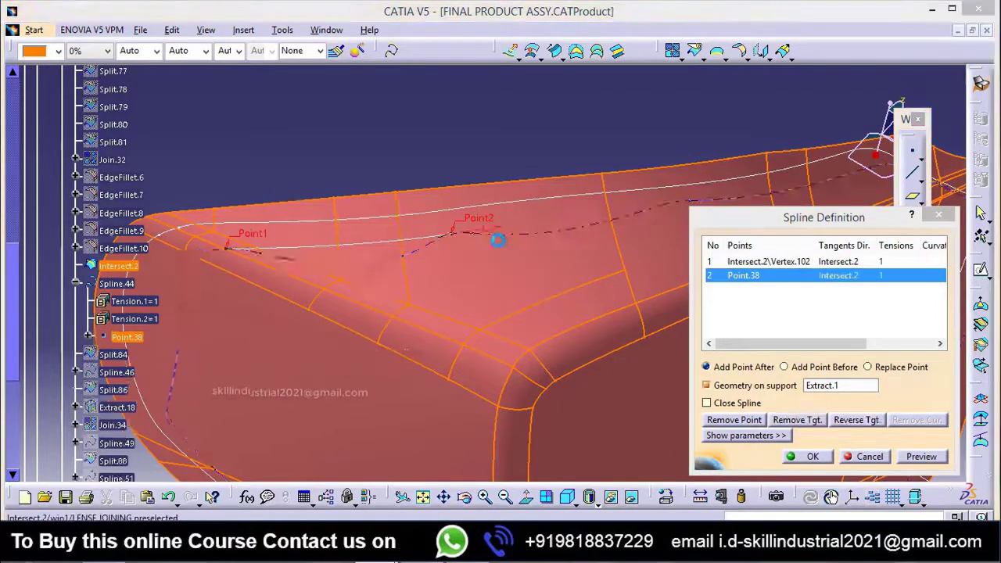
{"action": "left_click", "coordinate": [591, 420]}
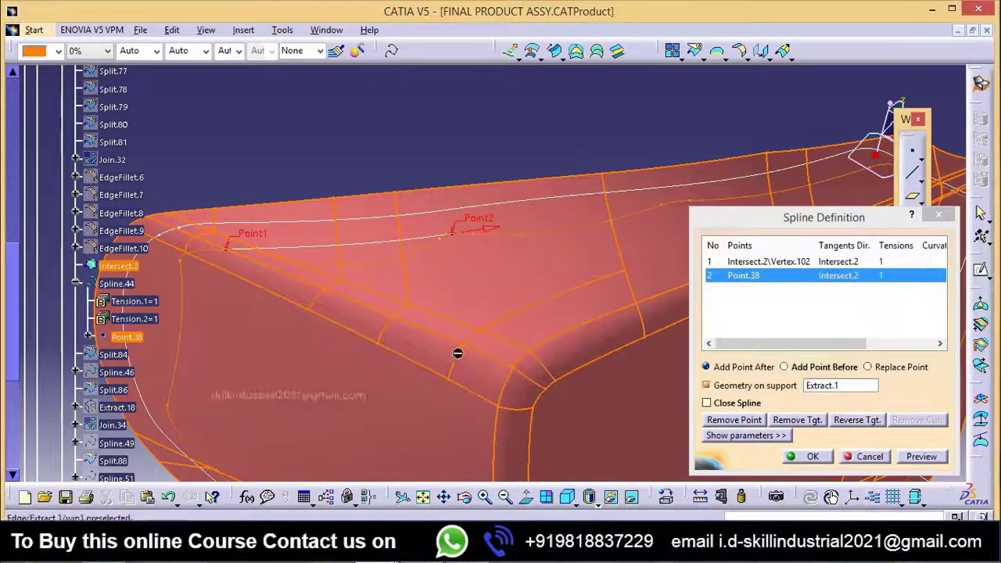
{"action": "middle_click_drag", "start_coordinate": [459, 351], "coordinate": [565, 375]}
{"action": "mouse_move", "coordinate": [378, 354]}
{"action": "middle_mouse_down"}
{"action": "mouse_move", "coordinate": [369, 333]}
{"action": "mouse_move", "coordinate": [368, 344]}
{"action": "middle_mouse_up"}
{"action": "left_click", "coordinate": [812, 458]}
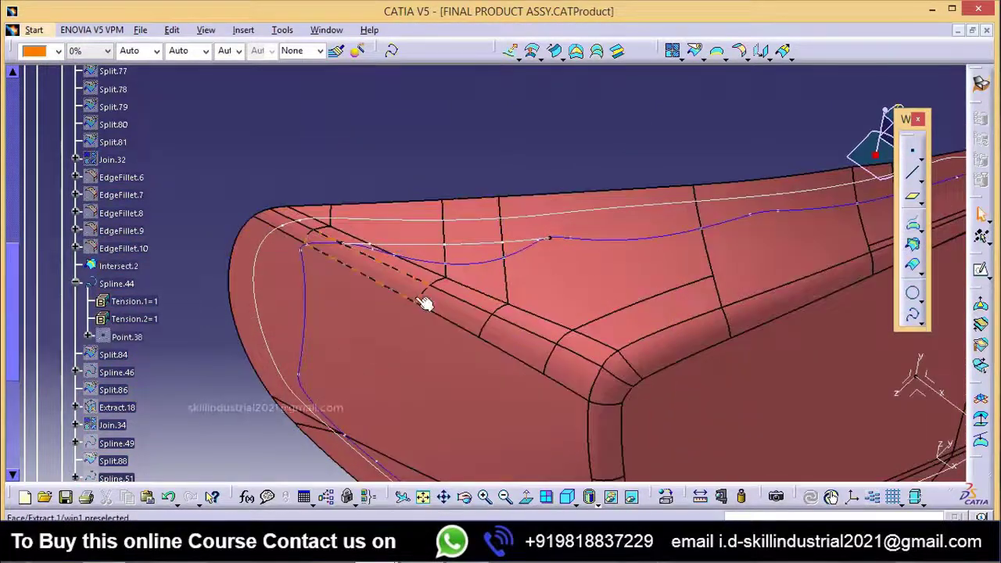
Step: Show Spline.46 on the lens skin
{"action": "middle_click_drag", "start_coordinate": [424, 302], "coordinate": [454, 346]}
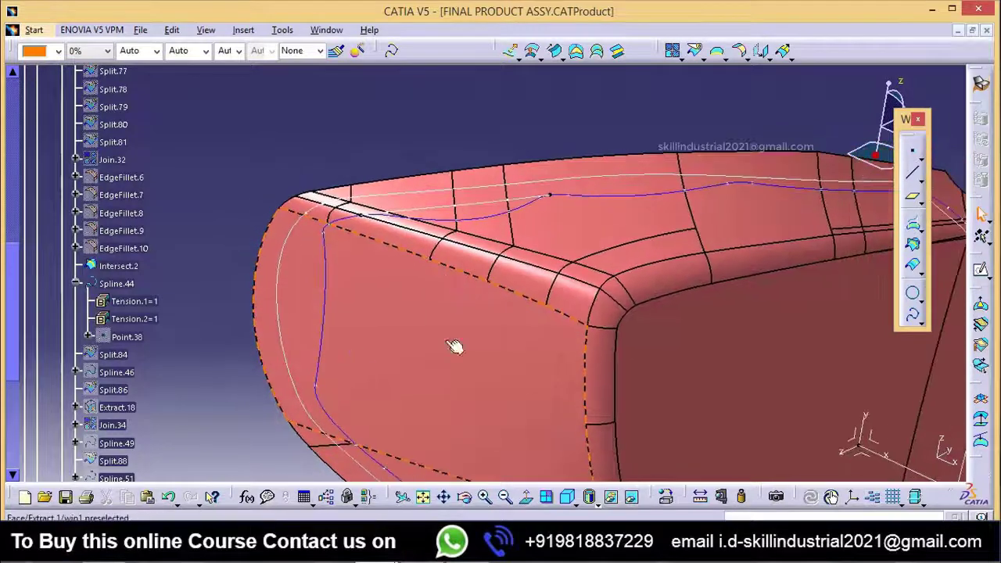
{"action": "middle_click_drag", "start_coordinate": [367, 330], "coordinate": [336, 313]}
{"action": "left_click", "coordinate": [116, 283]}
{"action": "scroll", "coordinate": [133, 377], "scroll_direction": "down", "scroll_amount": 2}
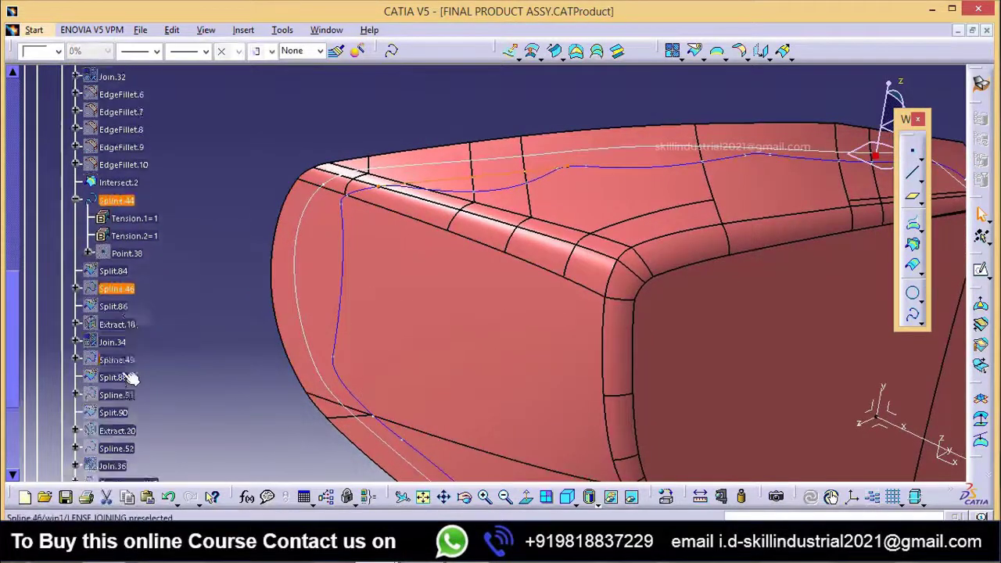
{"action": "right_click", "coordinate": [113, 289]}
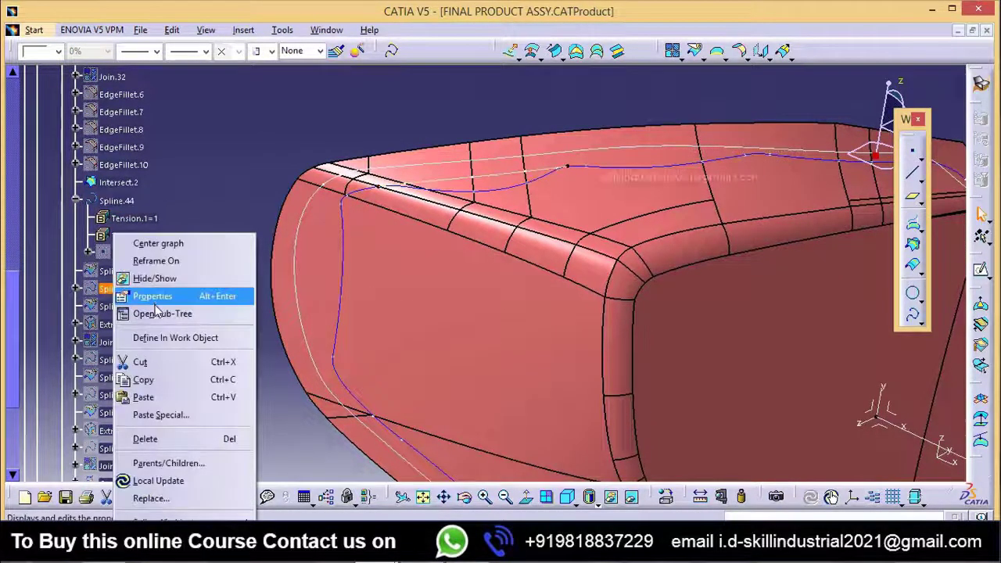
{"action": "left_click", "coordinate": [151, 279]}
Step: Show Spline.49 and view how it rounds the corner beside Intersect.2
{"action": "middle_click_drag", "start_coordinate": [590, 264], "coordinate": [483, 269]}
{"action": "right_click", "coordinate": [114, 290]}
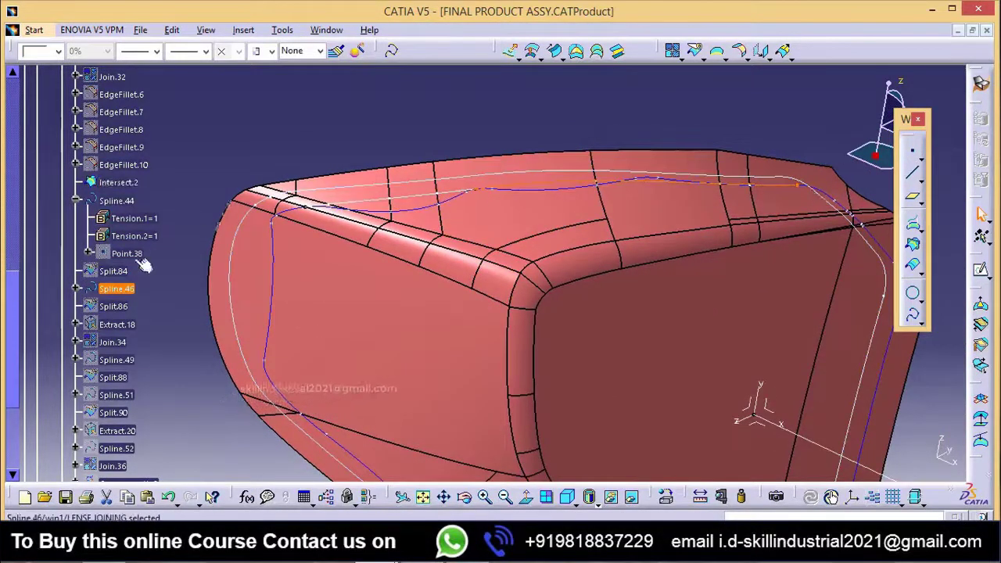
{"action": "right_click", "coordinate": [127, 367]}
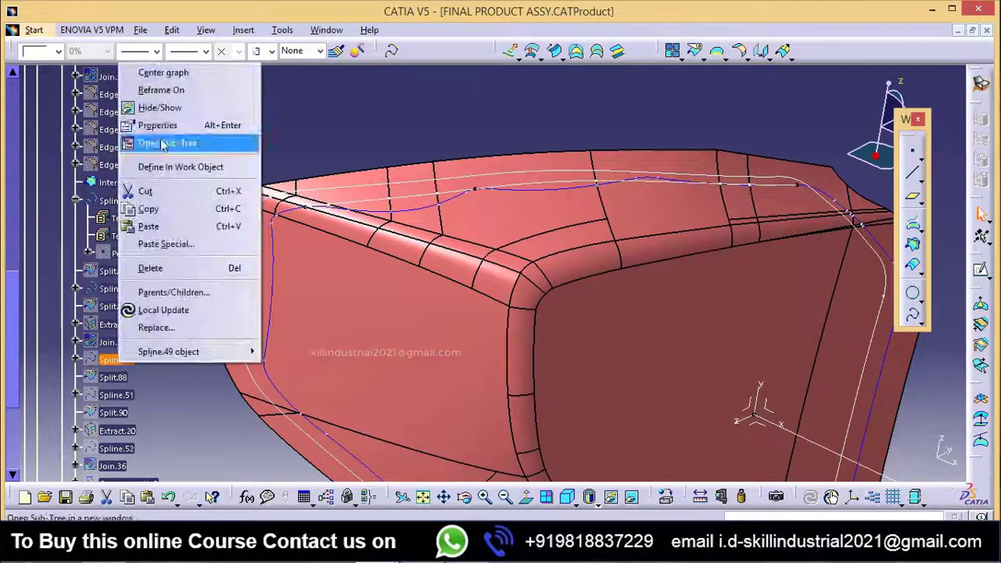
{"action": "left_click", "coordinate": [149, 104]}
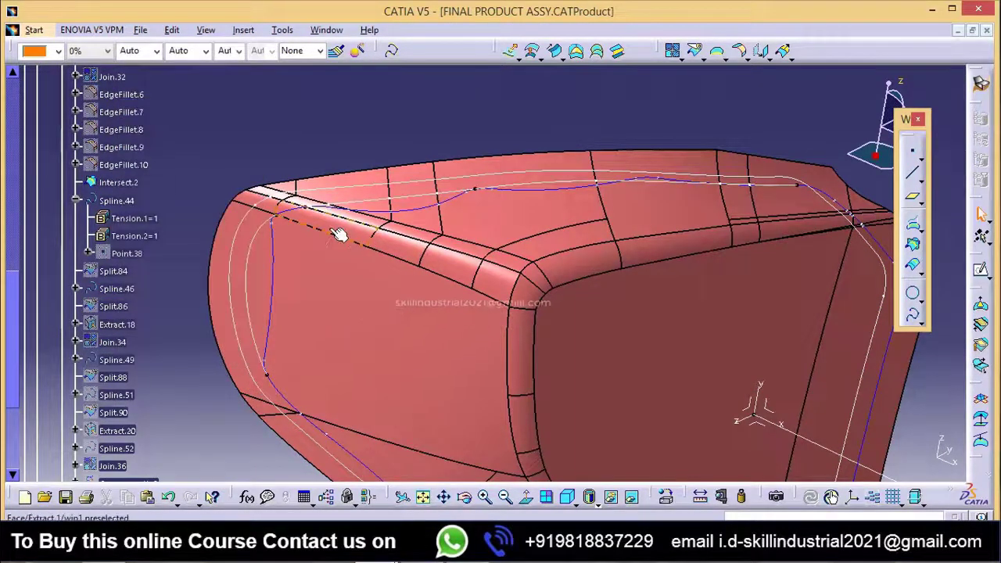
{"action": "middle_click", "coordinate": [357, 241]}
{"action": "middle_click_drag", "start_coordinate": [344, 301], "coordinate": [328, 264]}
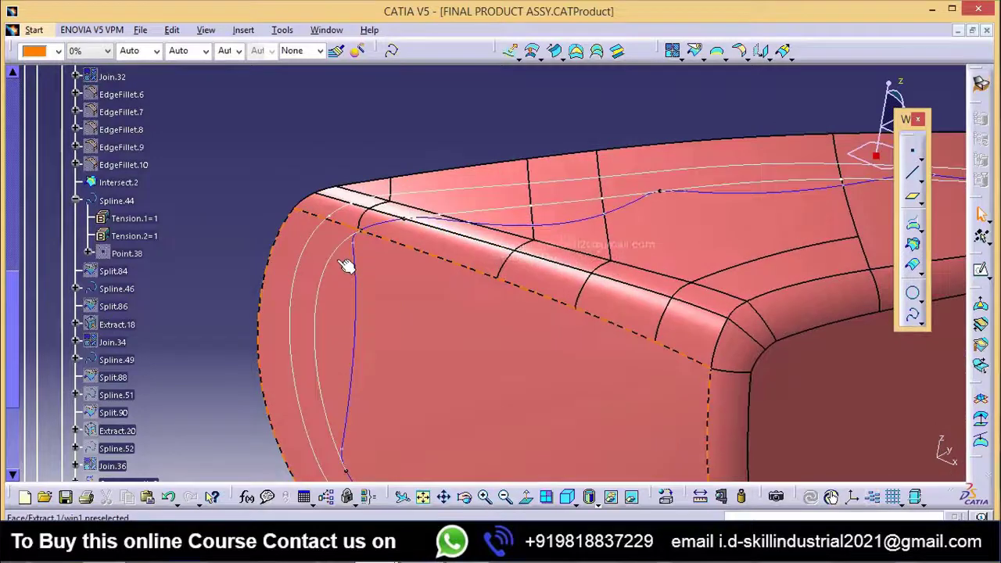
{"action": "middle_click_drag", "start_coordinate": [420, 264], "coordinate": [310, 261]}
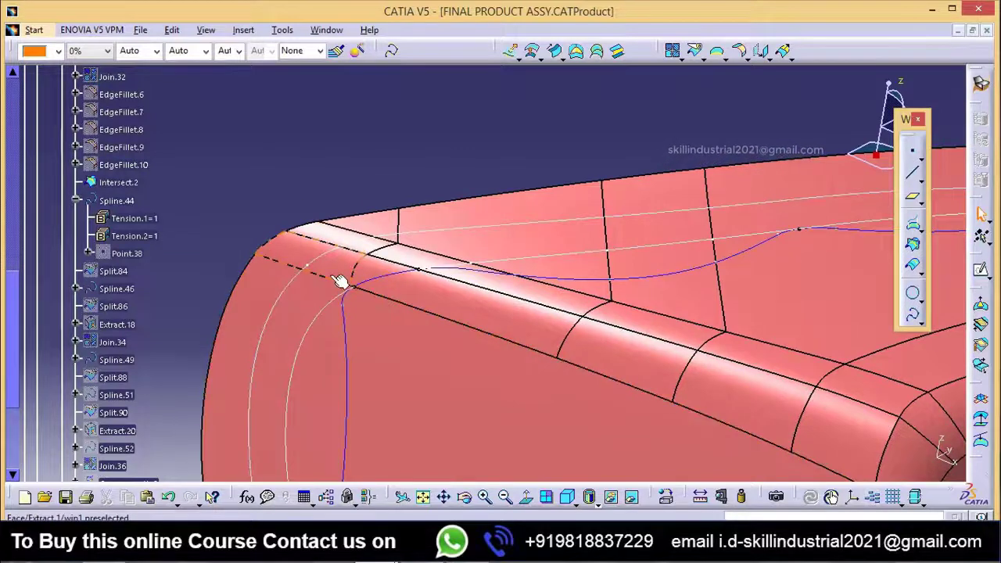
{"action": "mouse_move", "coordinate": [338, 281]}
{"action": "middle_mouse_down"}
{"action": "mouse_move", "coordinate": [427, 330]}
{"action": "mouse_move", "coordinate": [324, 283]}
{"action": "middle_mouse_up"}
{"action": "middle_click_drag", "start_coordinate": [447, 344], "coordinate": [344, 316]}
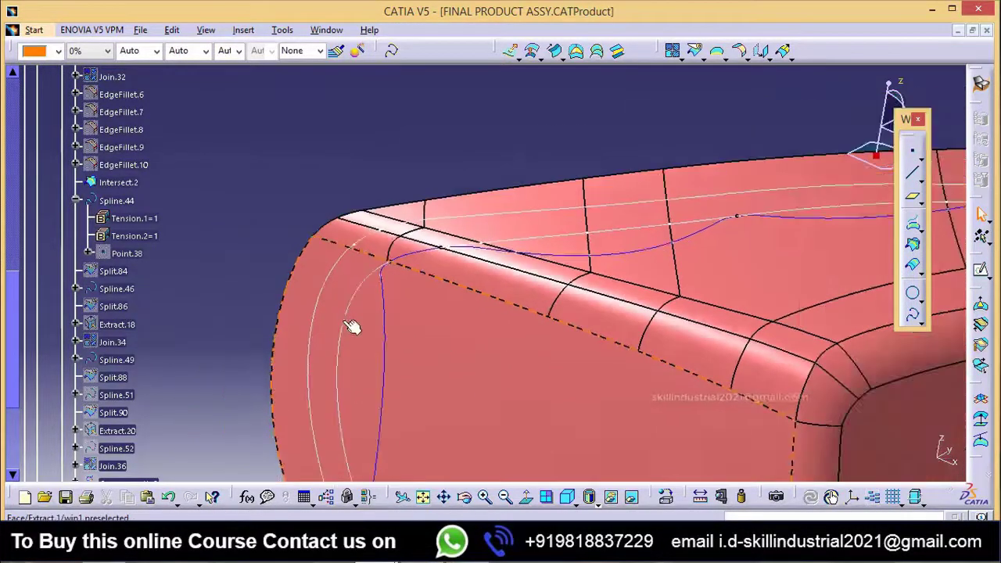
Step: Edit Spline.49 and set the distance along Join.34 of its second point, Point.41, to 597.571 mm
{"action": "double_click", "coordinate": [343, 321]}
{"action": "middle_click_drag", "start_coordinate": [456, 350], "coordinate": [454, 325]}
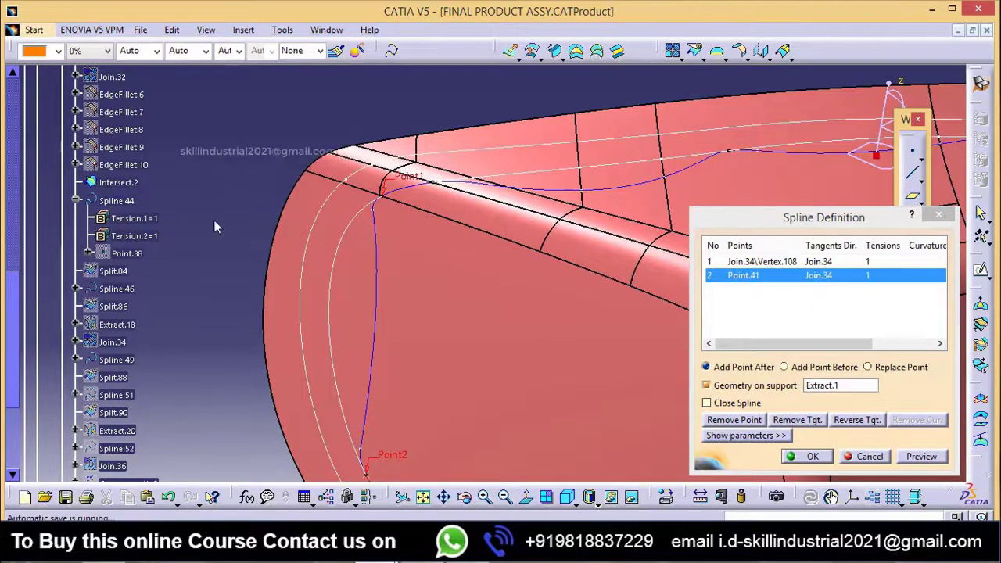
{"action": "middle_click_drag", "start_coordinate": [541, 205], "coordinate": [522, 260]}
{"action": "right_click", "coordinate": [732, 275]}
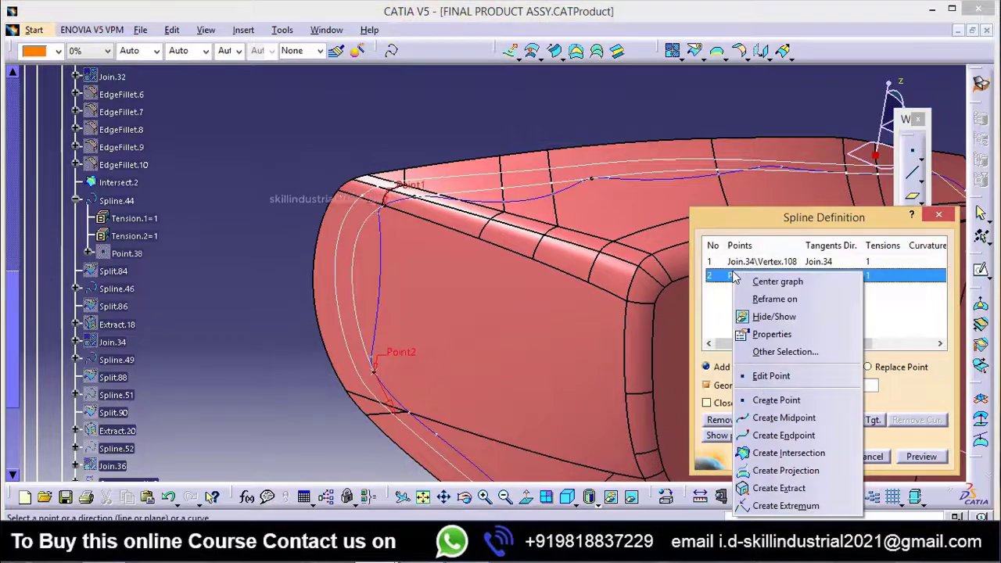
{"action": "left_click", "coordinate": [776, 399]}
{"action": "middle_click_drag", "start_coordinate": [435, 415], "coordinate": [457, 332]}
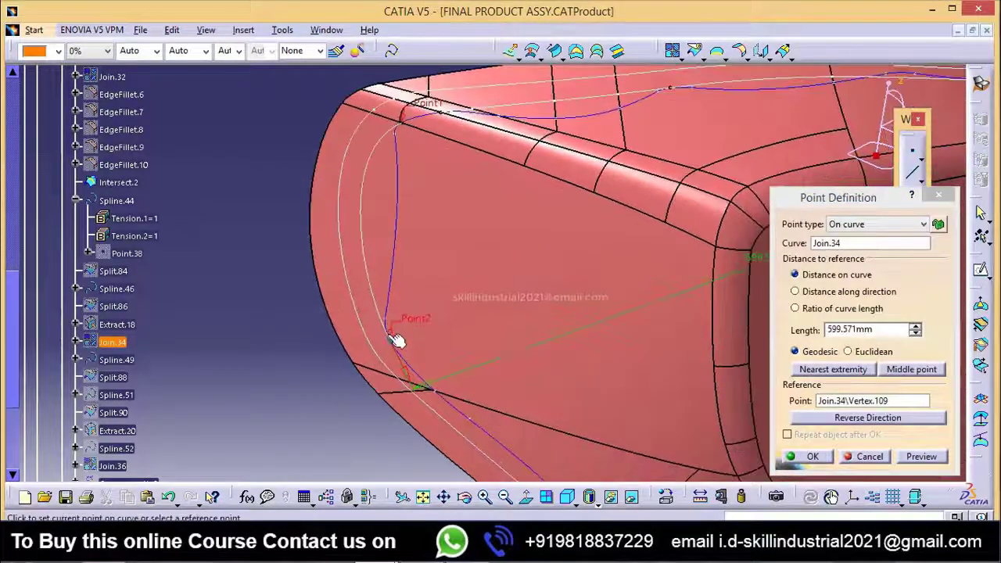
{"action": "middle_click_drag", "start_coordinate": [438, 419], "coordinate": [507, 269]}
{"action": "middle_click_drag", "start_coordinate": [366, 371], "coordinate": [457, 292]}
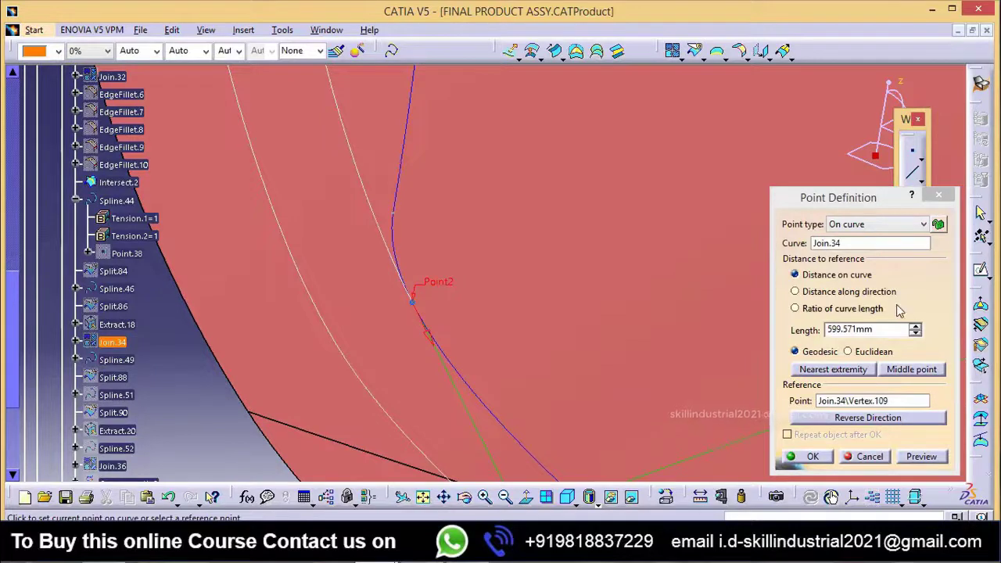
{"action": "left_click", "coordinate": [915, 333]}
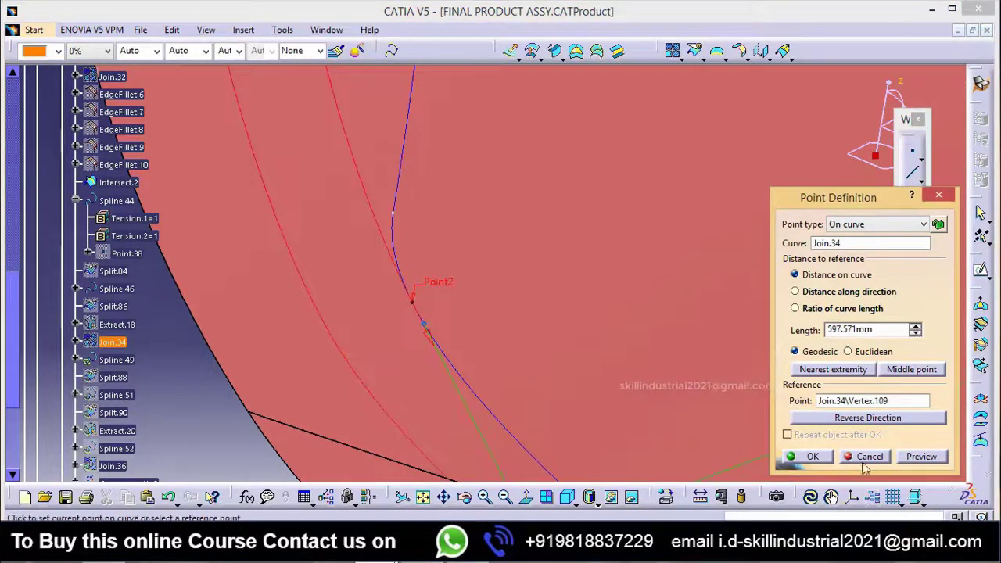
{"action": "left_click", "coordinate": [817, 458]}
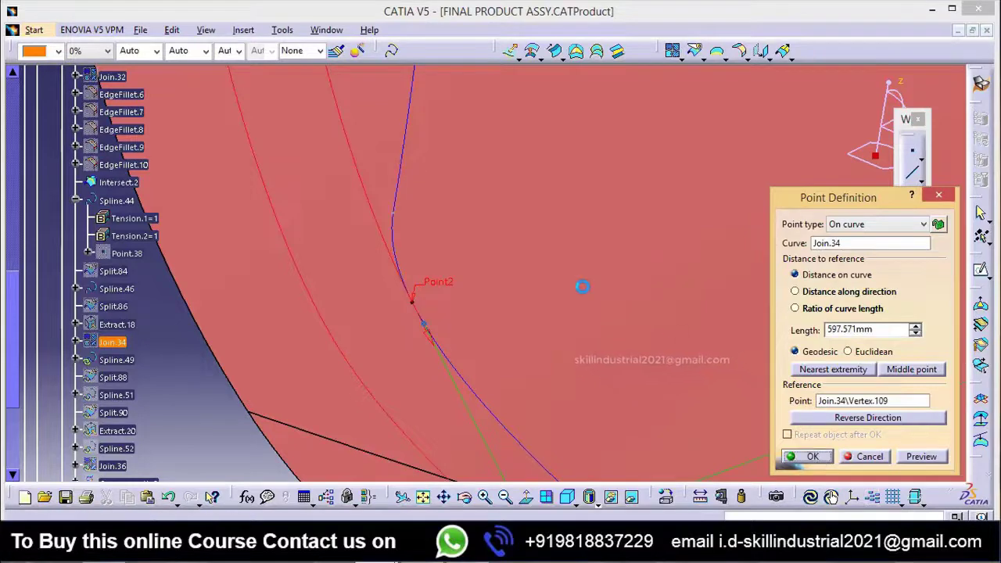
{"action": "left_click", "coordinate": [592, 422]}
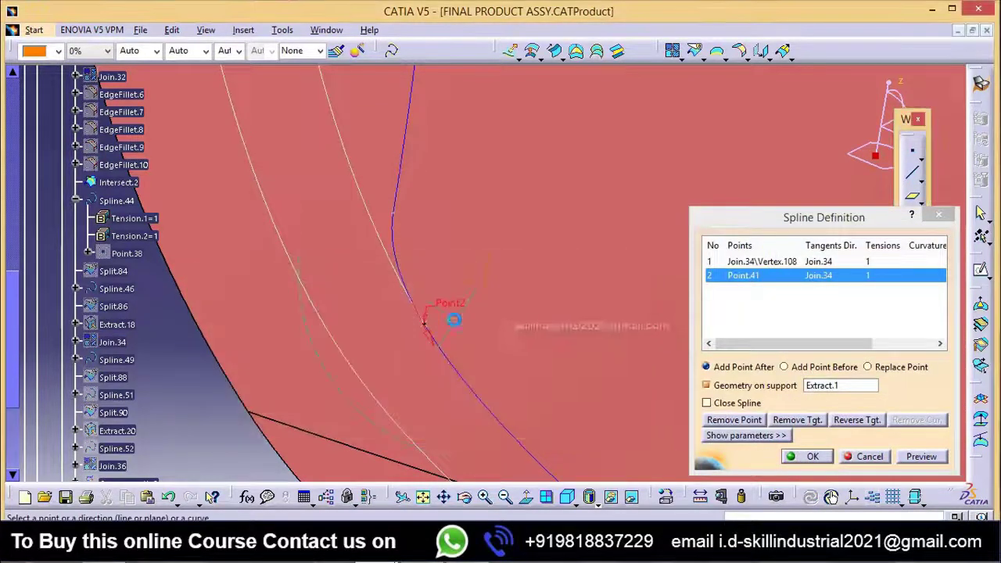
Step: Remove the first point, Join.34\Vertex.108, from the Spline.49 definition
{"action": "middle_click_drag", "start_coordinate": [454, 319], "coordinate": [178, 321]}
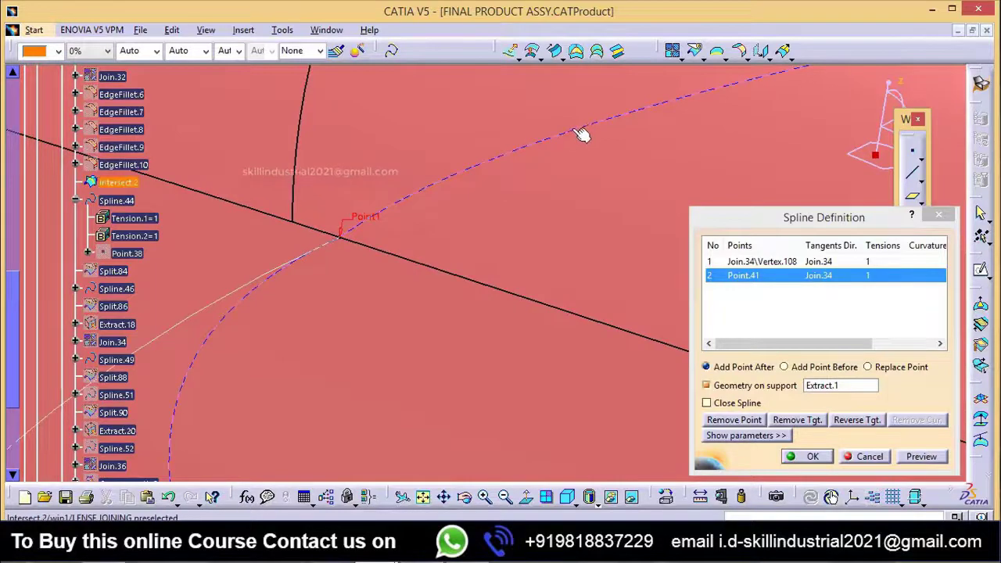
{"action": "middle_click_drag", "start_coordinate": [390, 318], "coordinate": [462, 360]}
{"action": "scroll", "coordinate": [667, 281], "scroll_direction": "down", "scroll_amount": 1}
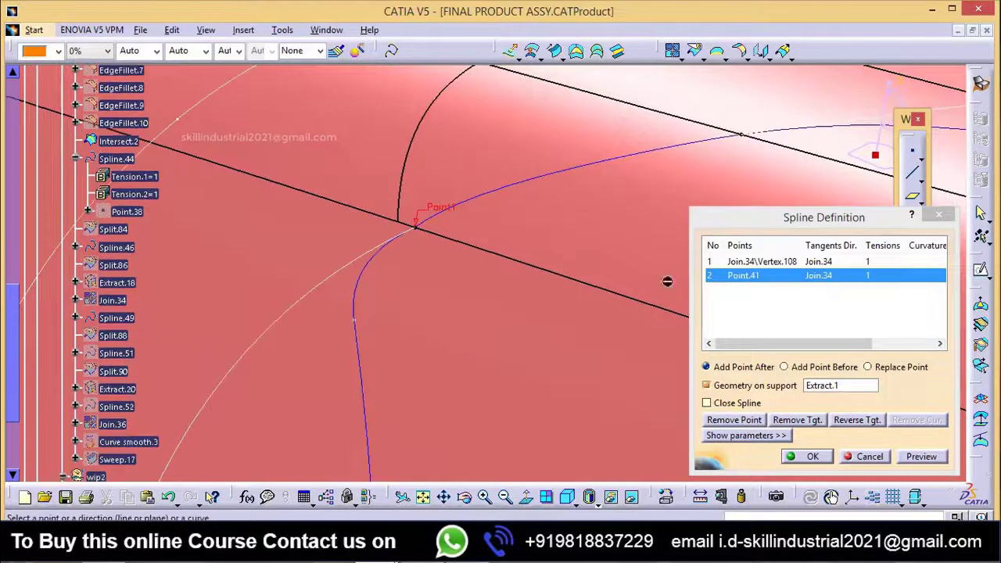
{"action": "left_click", "coordinate": [745, 263]}
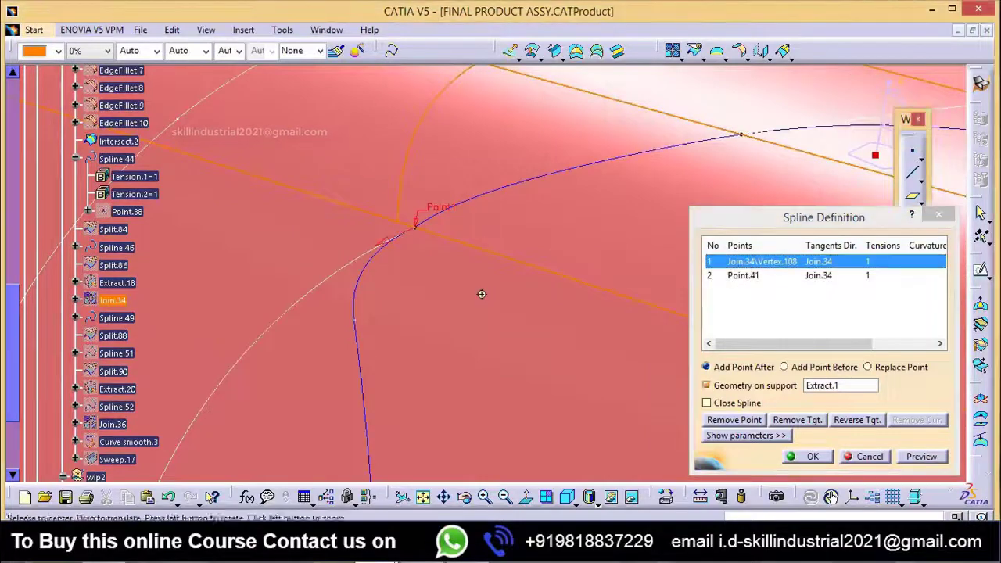
{"action": "middle_click_drag", "start_coordinate": [480, 292], "coordinate": [484, 266]}
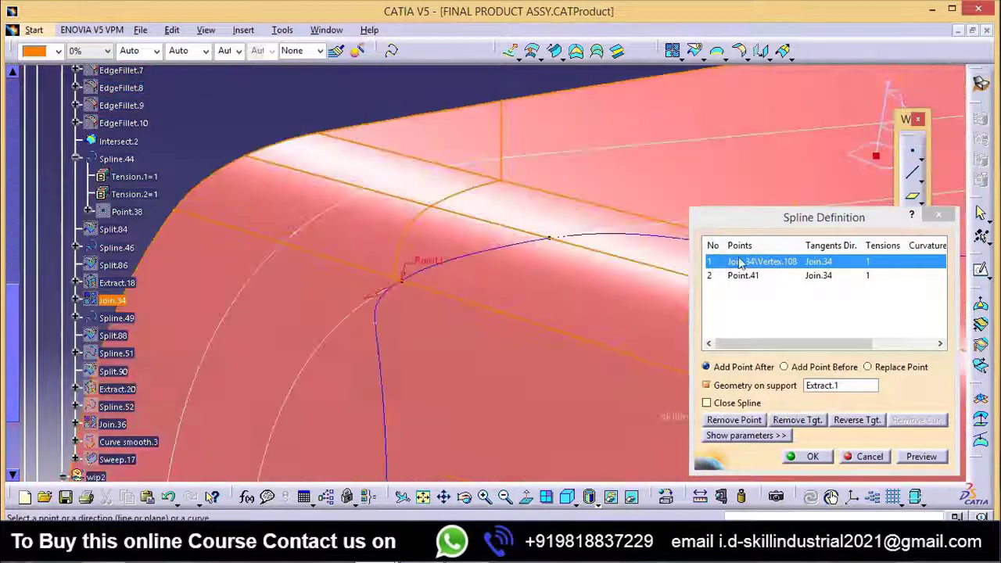
{"action": "left_click", "coordinate": [739, 420]}
Step: Add a new spline point after Point.41, placed on Intersect.2 at a curve distance of about 2.158 mm from the corner vertex
{"action": "mouse_move", "coordinate": [546, 297]}
{"action": "middle_mouse_down"}
{"action": "mouse_move", "coordinate": [487, 190]}
{"action": "mouse_move", "coordinate": [495, 317]}
{"action": "mouse_move", "coordinate": [516, 263]}
{"action": "mouse_move", "coordinate": [531, 309]}
{"action": "middle_mouse_up"}
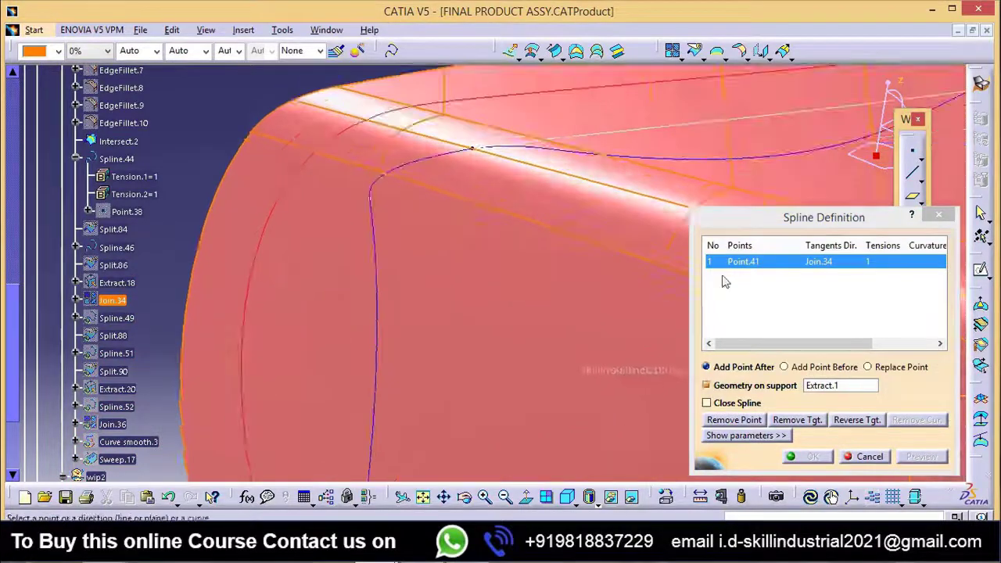
{"action": "right_click", "coordinate": [726, 279]}
{"action": "left_click", "coordinate": [767, 285]}
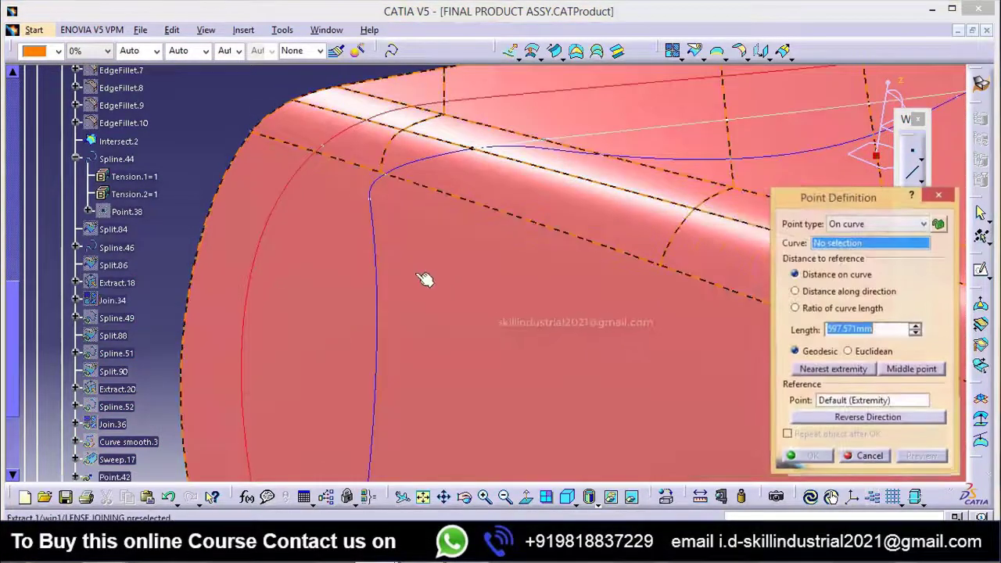
{"action": "middle_click_drag", "start_coordinate": [425, 279], "coordinate": [443, 236]}
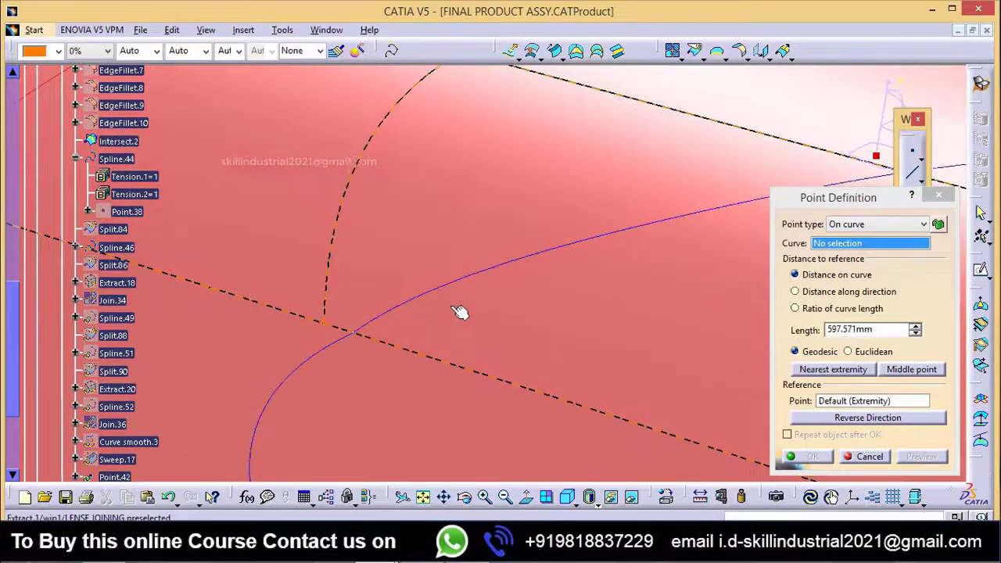
{"action": "left_click", "coordinate": [444, 294]}
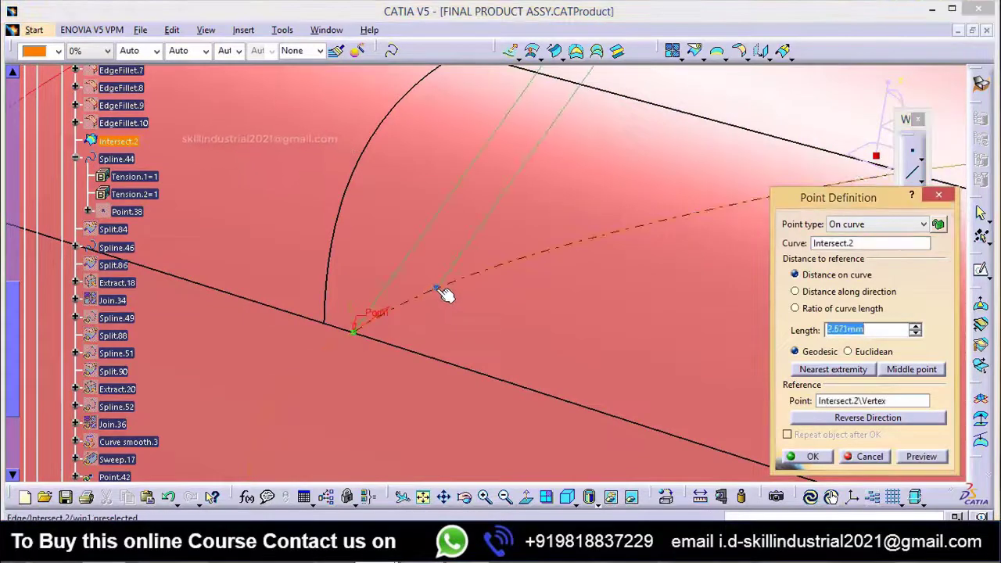
{"action": "left_click", "coordinate": [431, 304]}
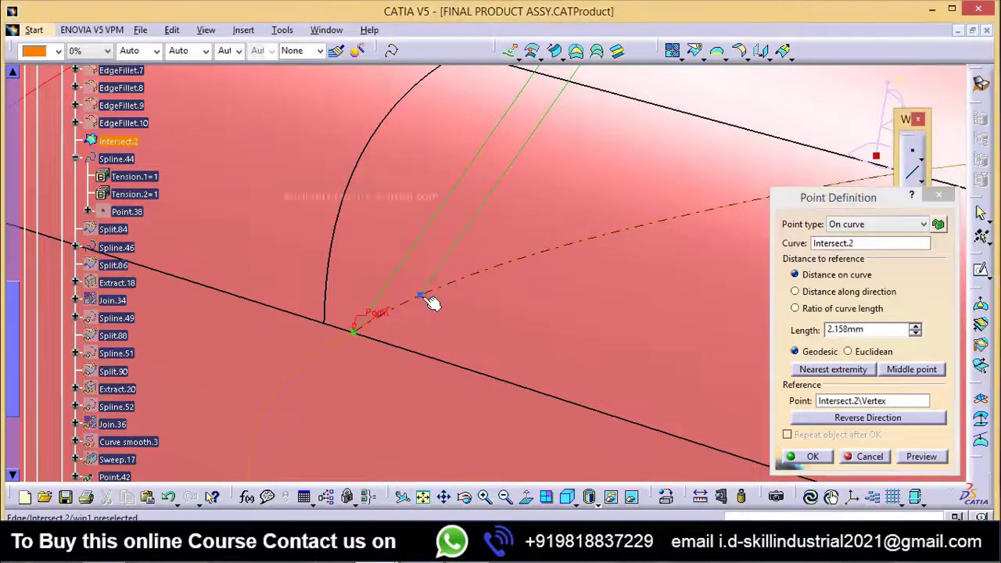
{"action": "left_click", "coordinate": [811, 458]}
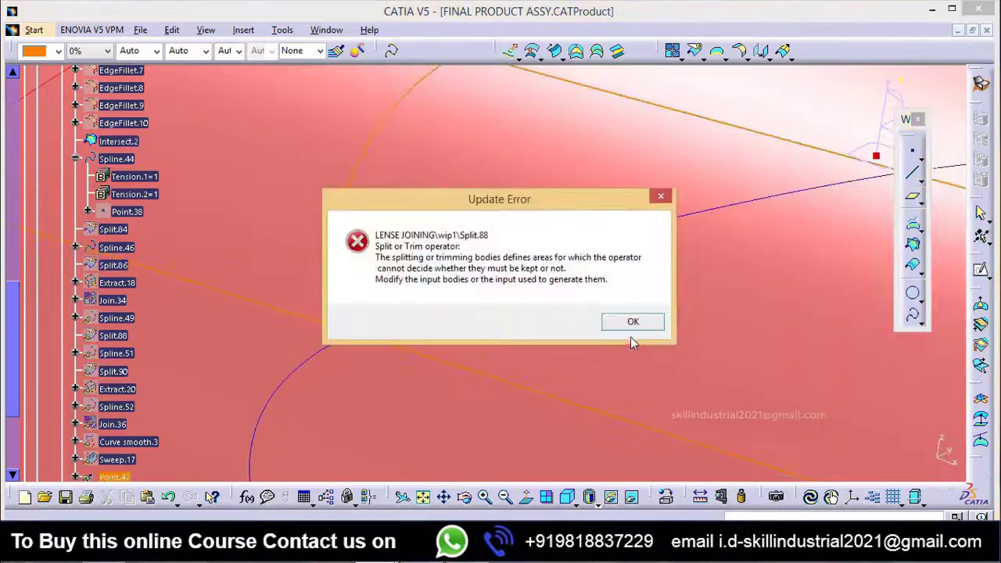
{"action": "key", "text": "Return"}
{"action": "left_click", "coordinate": [594, 423]}
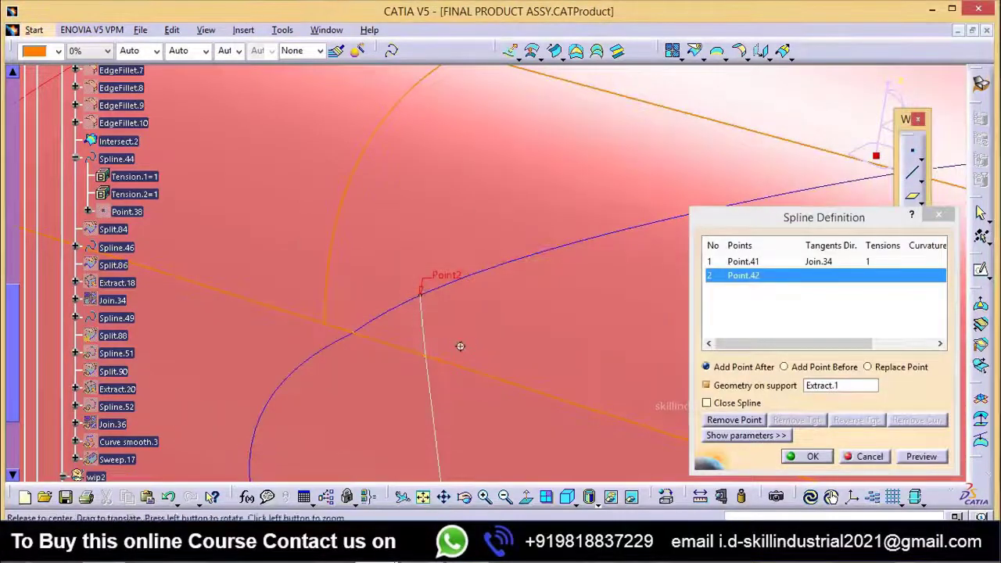
{"action": "middle_click_drag", "start_coordinate": [459, 346], "coordinate": [668, 339]}
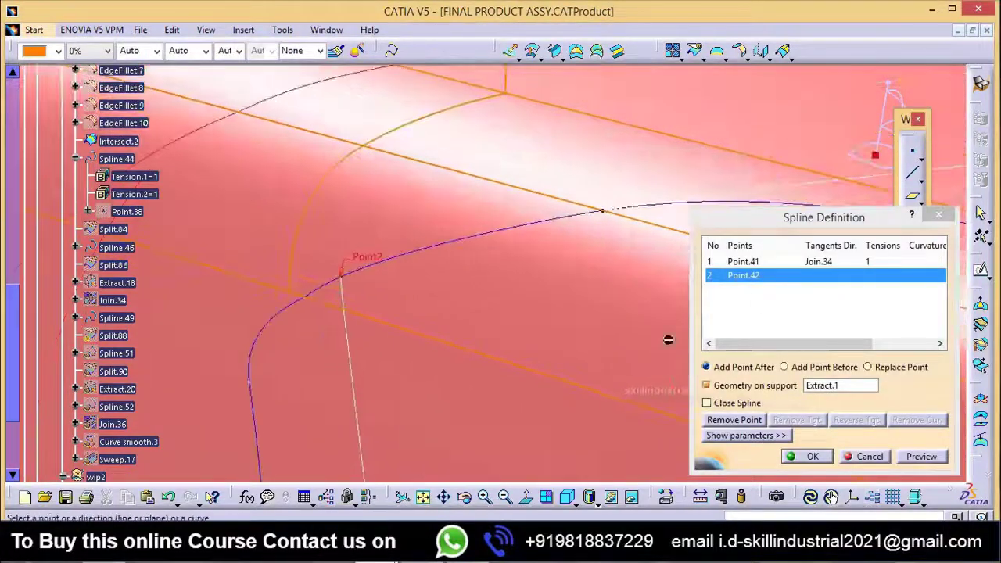
Step: Make Spline.49 tangent to Intersect.2 at its second point, Point.42
{"action": "left_click", "coordinate": [419, 257]}
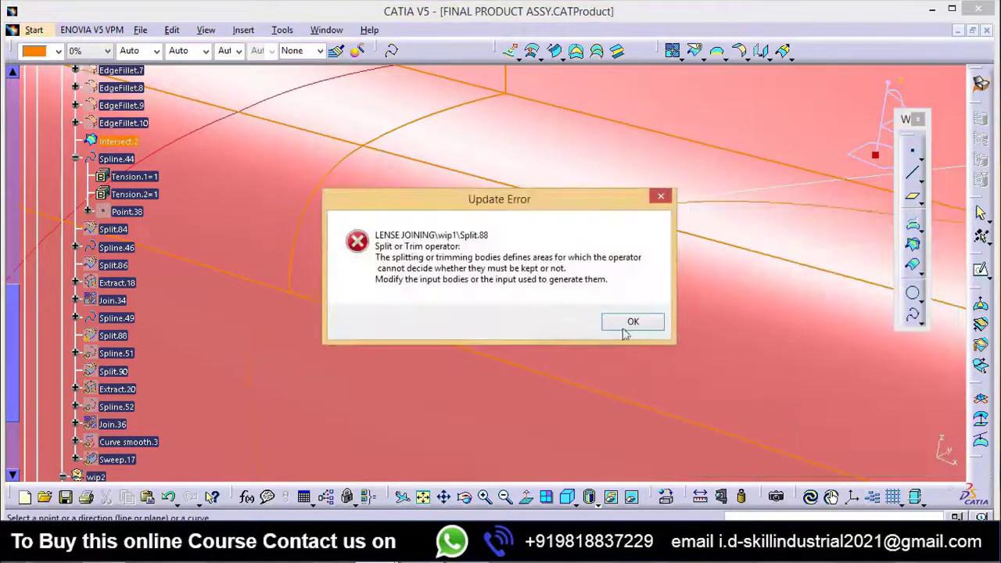
{"action": "left_click", "coordinate": [629, 326]}
{"action": "left_click", "coordinate": [600, 431]}
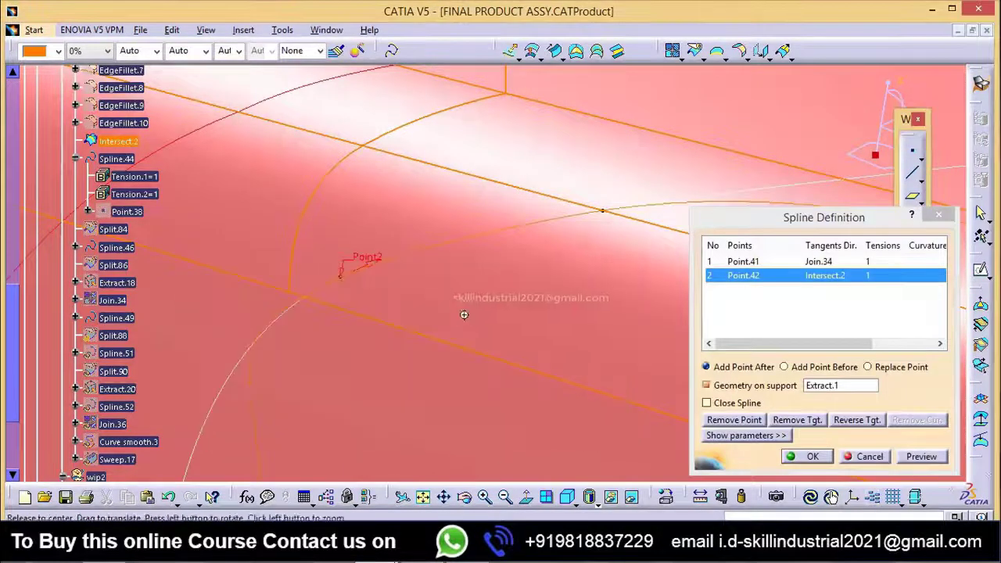
{"action": "mouse_move", "coordinate": [465, 314]}
{"action": "middle_mouse_down"}
{"action": "mouse_move", "coordinate": [500, 407]}
{"action": "mouse_move", "coordinate": [465, 297]}
{"action": "mouse_move", "coordinate": [469, 312]}
{"action": "middle_mouse_up"}
Step: Reverse the Join.34 tangent direction at Point.41 of Spline.49 and accept the spline definition
{"action": "left_click", "coordinate": [817, 262]}
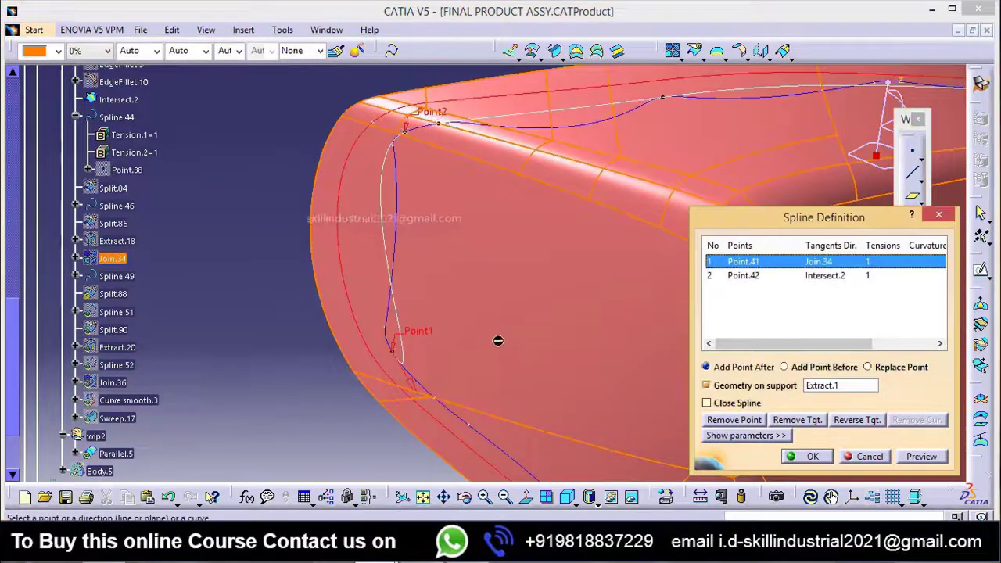
{"action": "mouse_move", "coordinate": [498, 341]}
{"action": "middle_mouse_down"}
{"action": "mouse_move", "coordinate": [496, 373]}
{"action": "mouse_move", "coordinate": [498, 358]}
{"action": "middle_mouse_up"}
{"action": "left_click", "coordinate": [812, 456]}
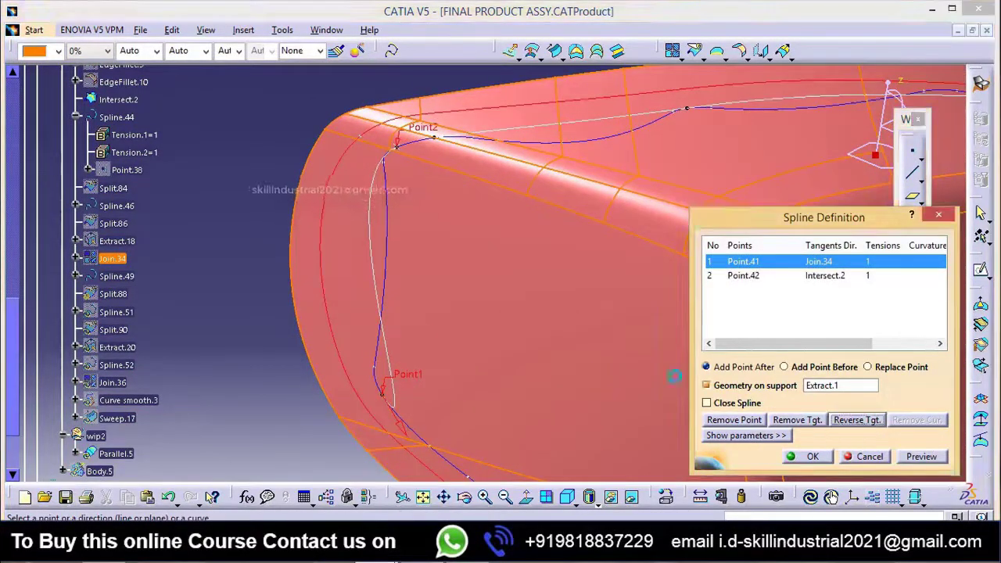
{"action": "left_click", "coordinate": [551, 318]}
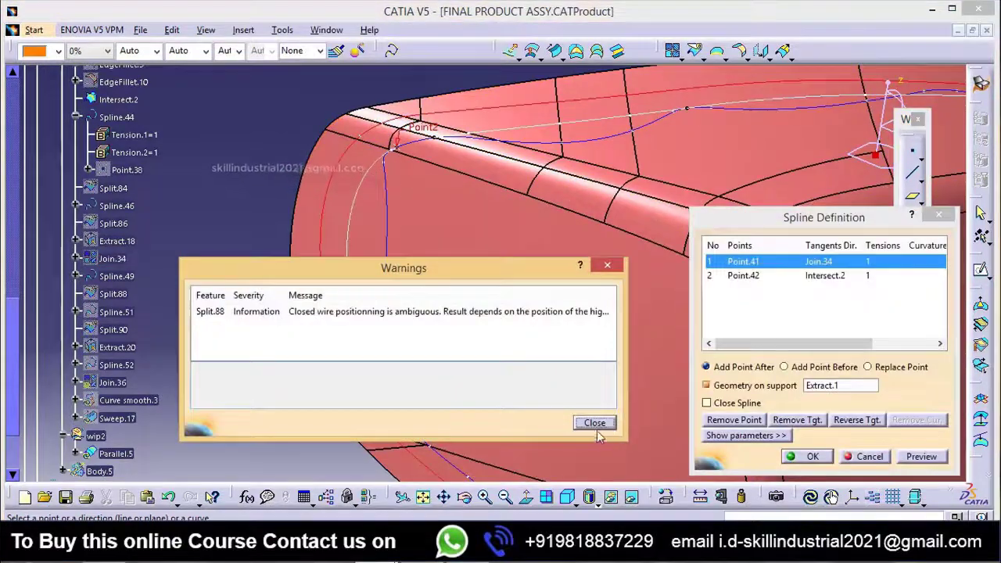
{"action": "left_click", "coordinate": [594, 423]}
{"action": "middle_click_drag", "start_coordinate": [408, 391], "coordinate": [484, 344]}
{"action": "left_click", "coordinate": [812, 457]}
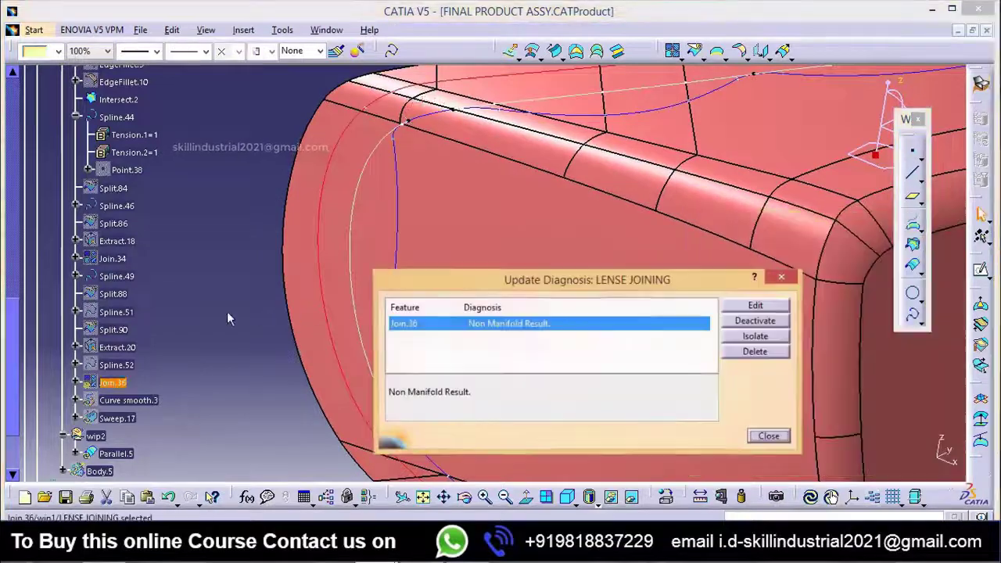
{"action": "left_click", "coordinate": [769, 436]}
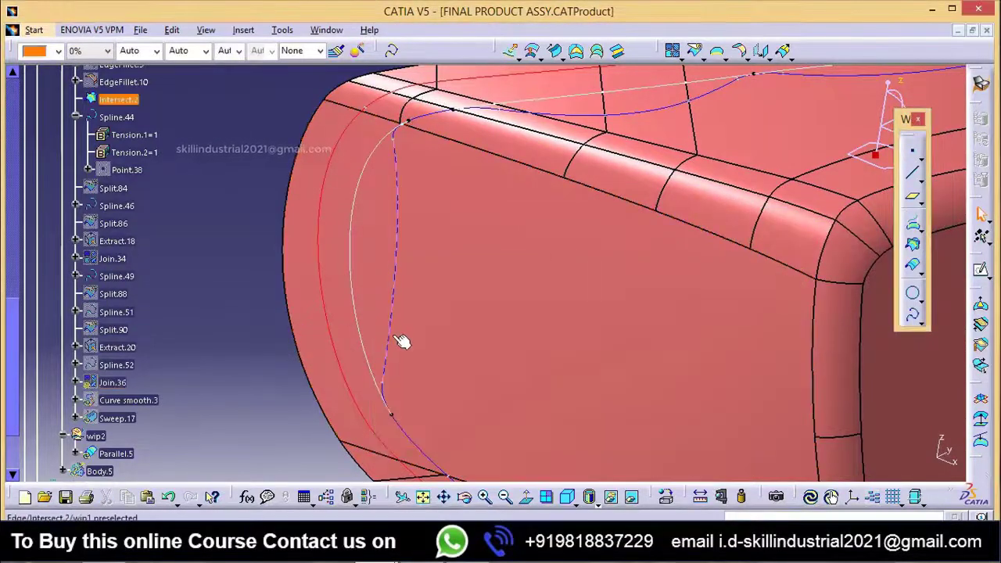
Step: Show Spline.51 and highlight it to locate it along the lower edge of the lens wall
{"action": "middle_click_drag", "start_coordinate": [404, 342], "coordinate": [438, 348]}
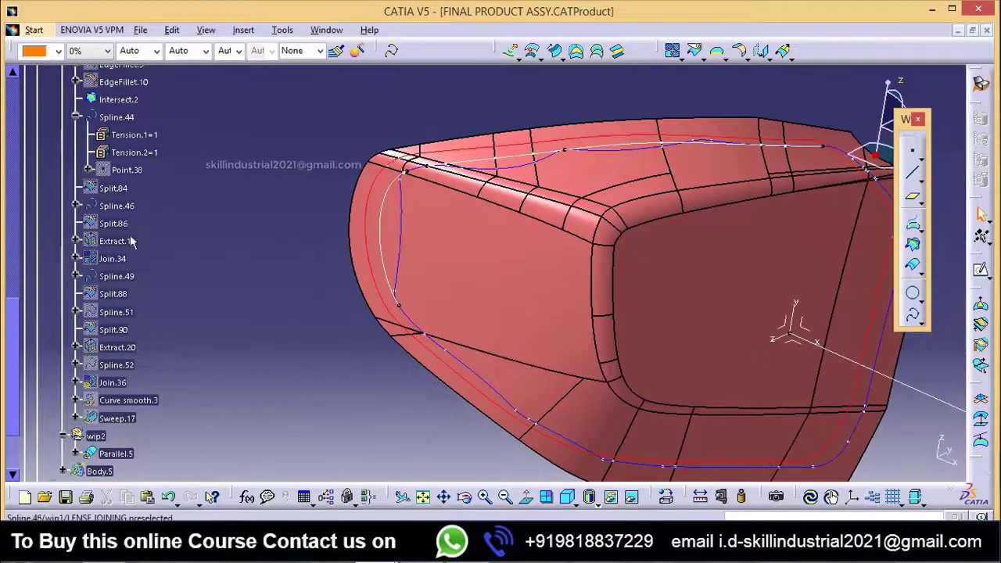
{"action": "right_click", "coordinate": [113, 312]}
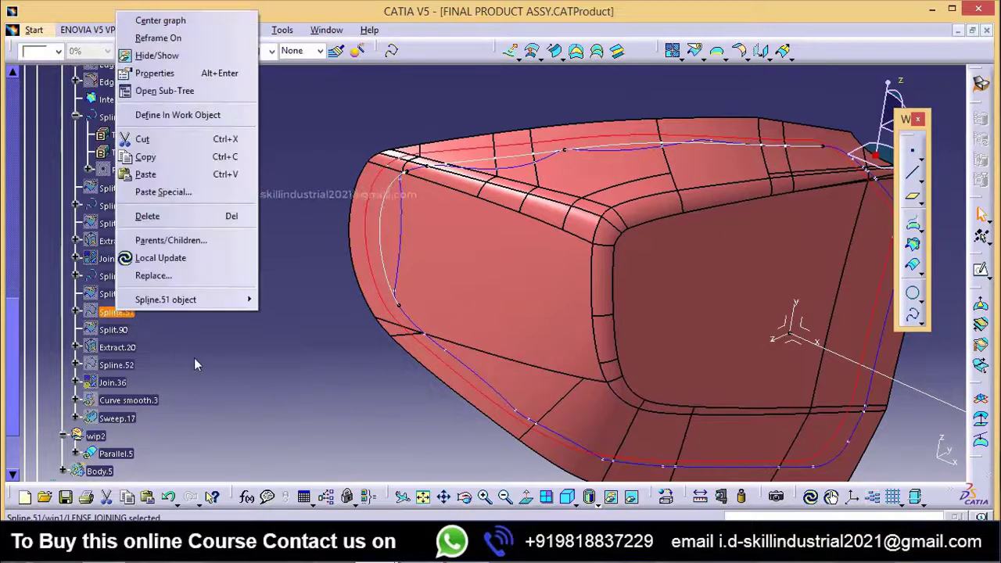
{"action": "left_click", "coordinate": [195, 364]}
{"action": "right_click", "coordinate": [114, 312]}
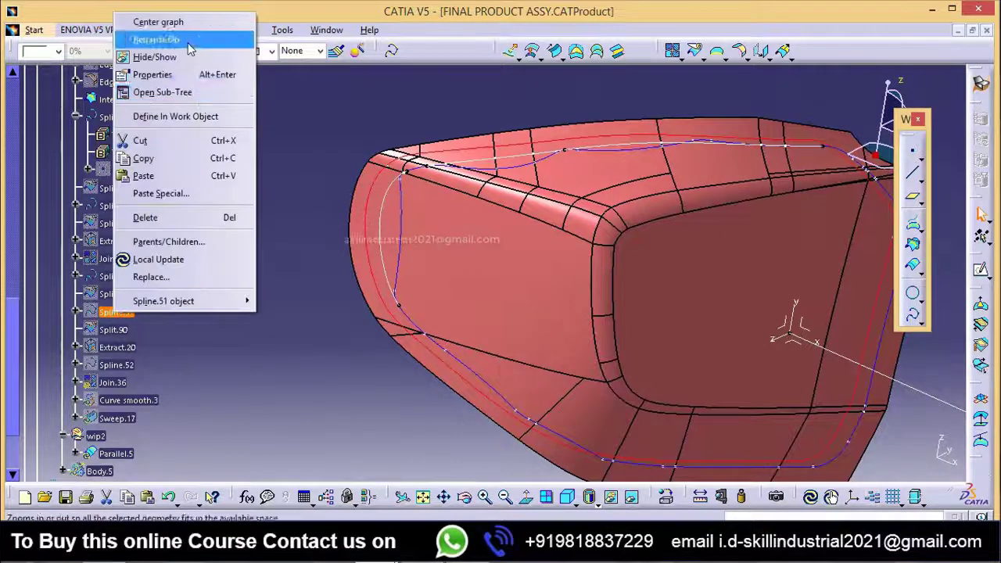
{"action": "left_click", "coordinate": [173, 59]}
{"action": "middle_click_drag", "start_coordinate": [323, 380], "coordinate": [286, 300]}
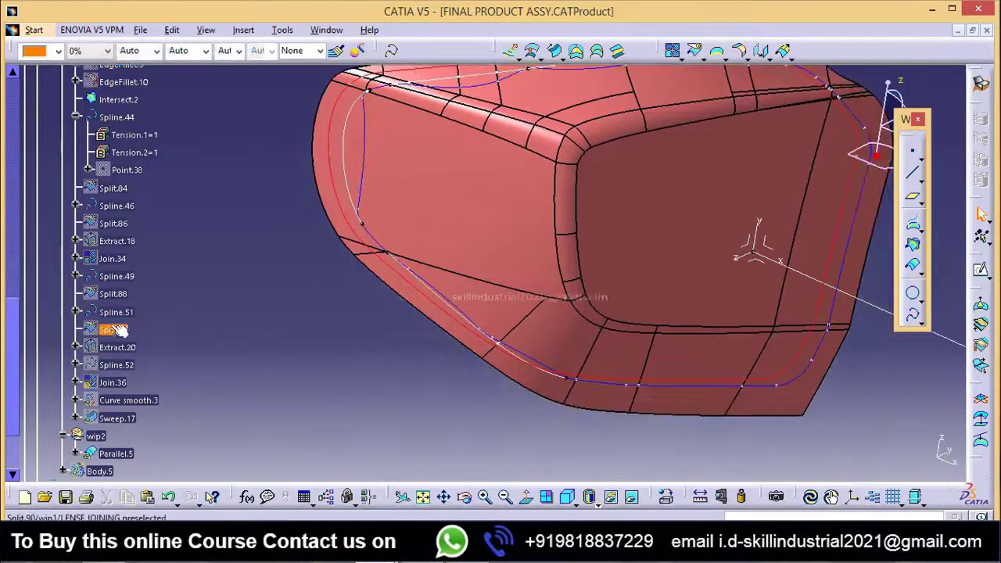
{"action": "left_click", "coordinate": [117, 313]}
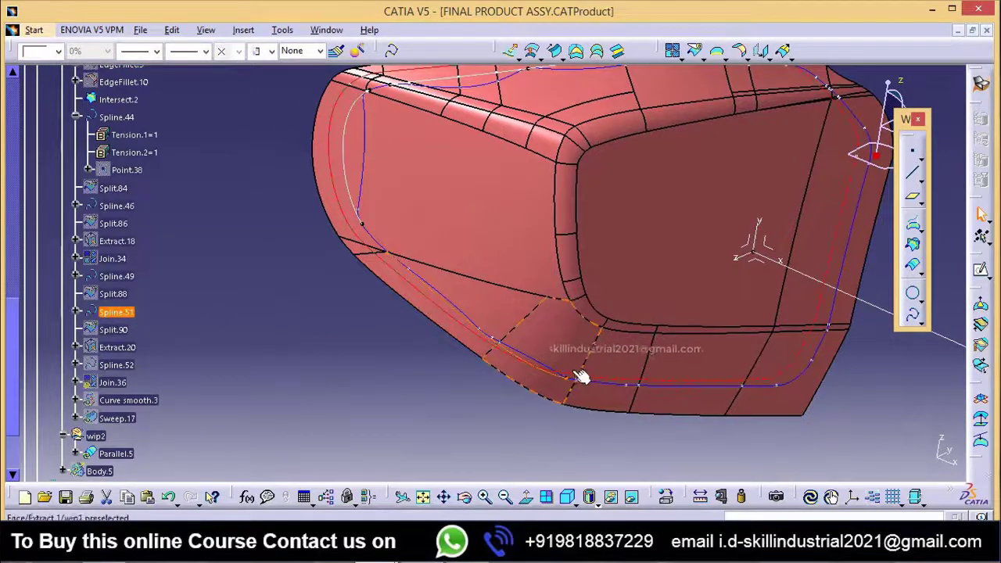
{"action": "left_click", "coordinate": [368, 394]}
Step: Show Spline.52 and view how it runs between Spline.49 and Spline.51
{"action": "middle_click_drag", "start_coordinate": [459, 408], "coordinate": [405, 422]}
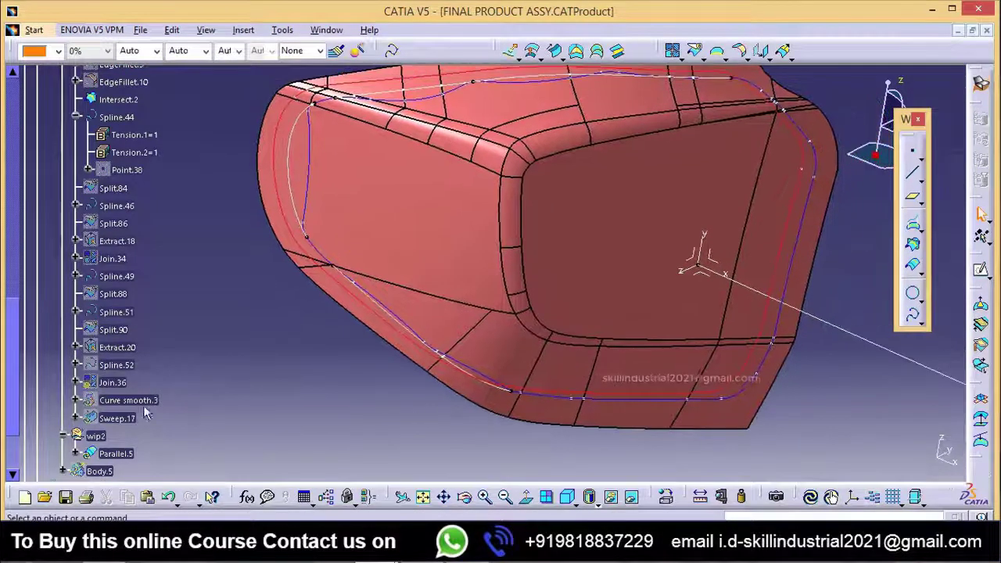
{"action": "right_click", "coordinate": [119, 371]}
{"action": "left_click", "coordinate": [153, 110]}
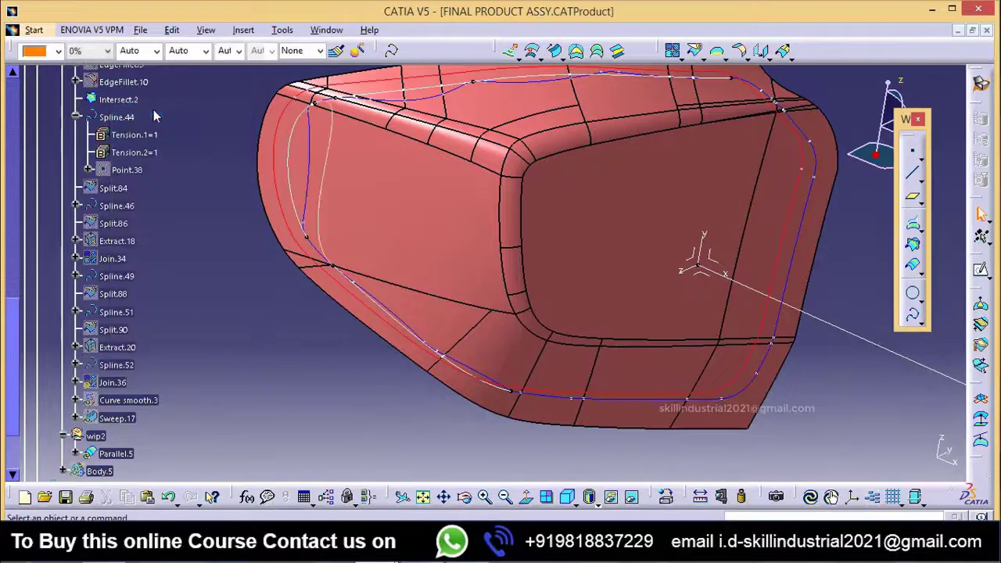
{"action": "middle_click_drag", "start_coordinate": [244, 305], "coordinate": [320, 342]}
{"action": "scroll", "coordinate": [109, 391], "scroll_direction": "down", "scroll_amount": 2}
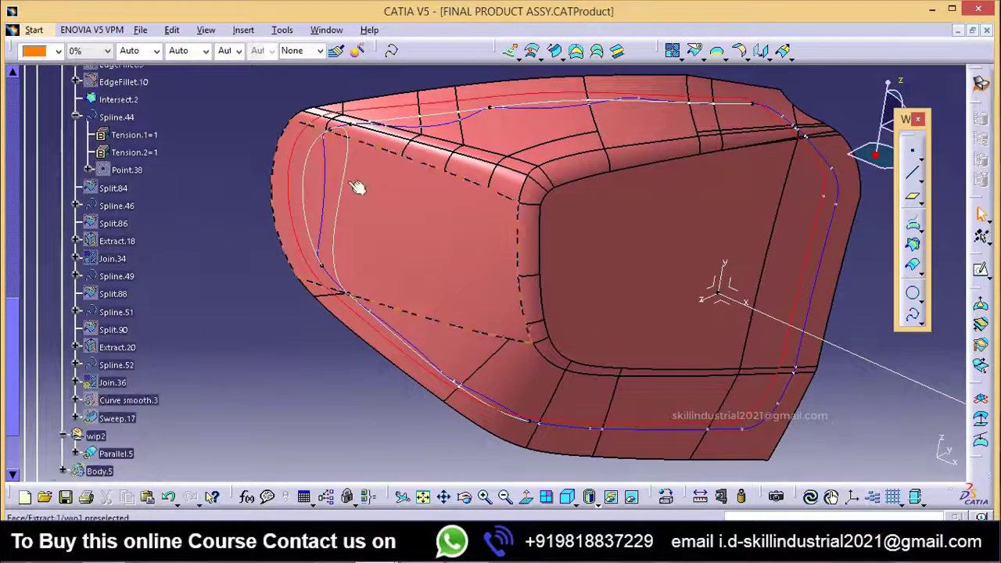
Step: Edit Spline.52 and remove its first point, Spline.49\Vertex.29
{"action": "left_click", "coordinate": [117, 365]}
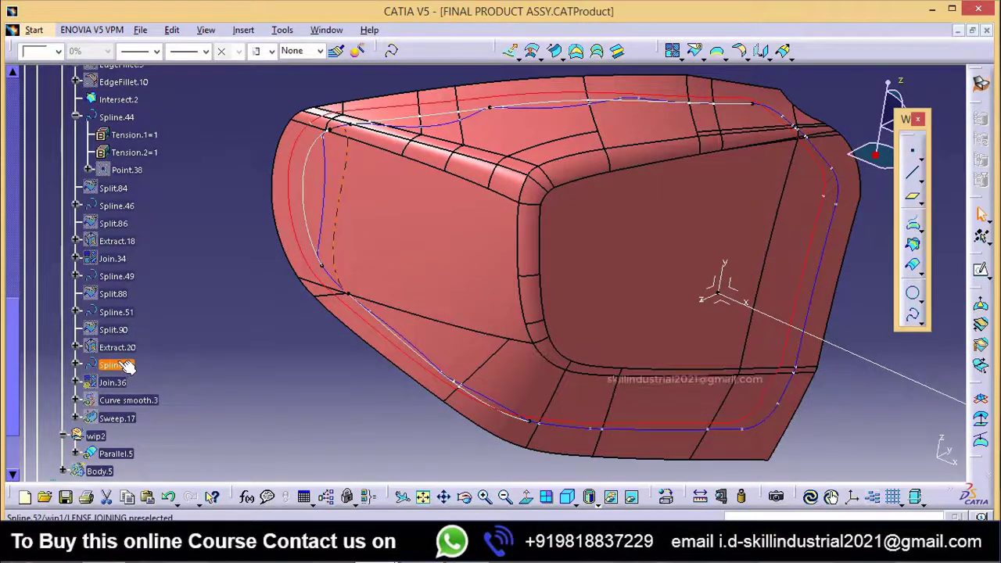
{"action": "middle_click_drag", "start_coordinate": [308, 319], "coordinate": [367, 283]}
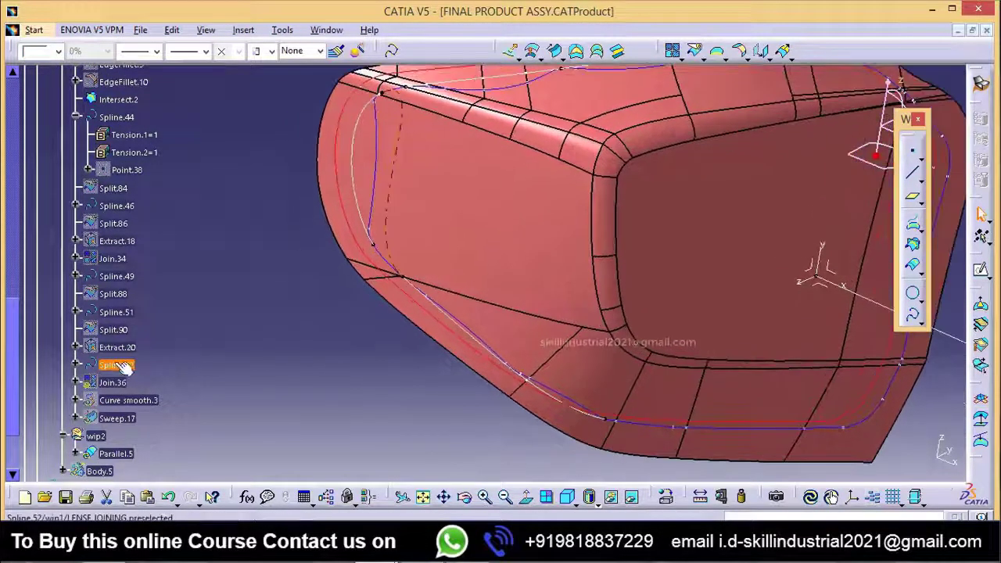
{"action": "double_click", "coordinate": [118, 365]}
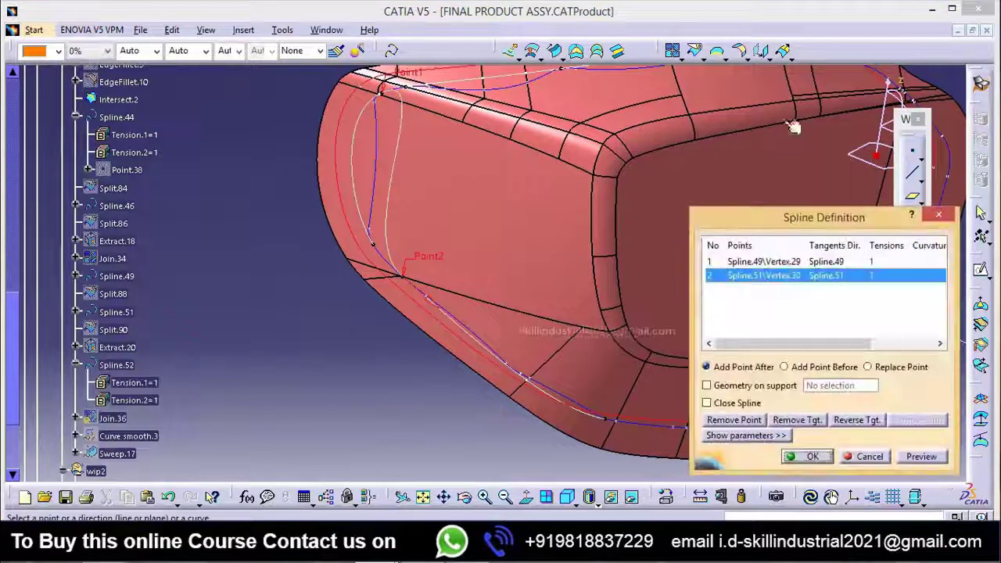
{"action": "left_click", "coordinate": [784, 264]}
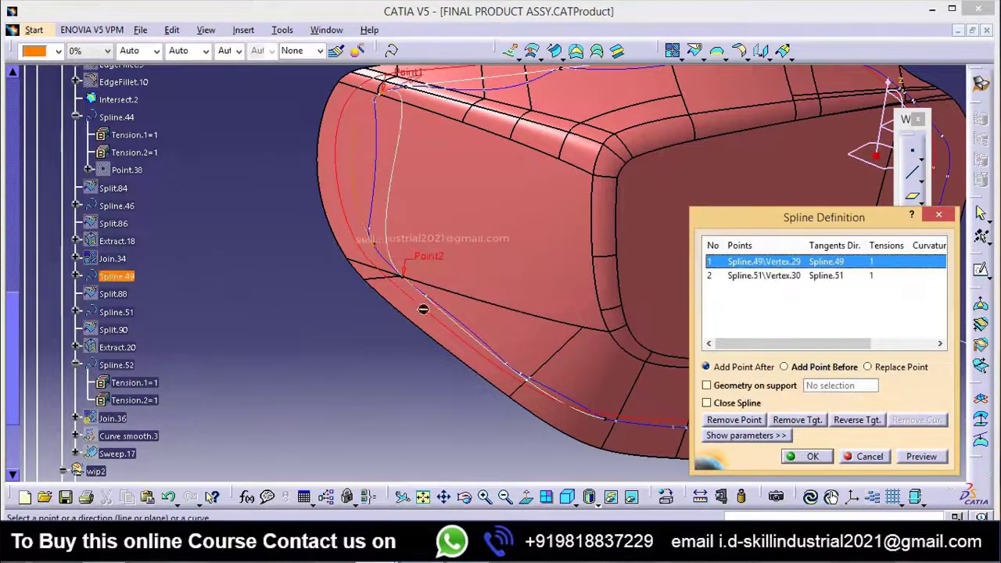
{"action": "middle_click_drag", "start_coordinate": [409, 289], "coordinate": [486, 300]}
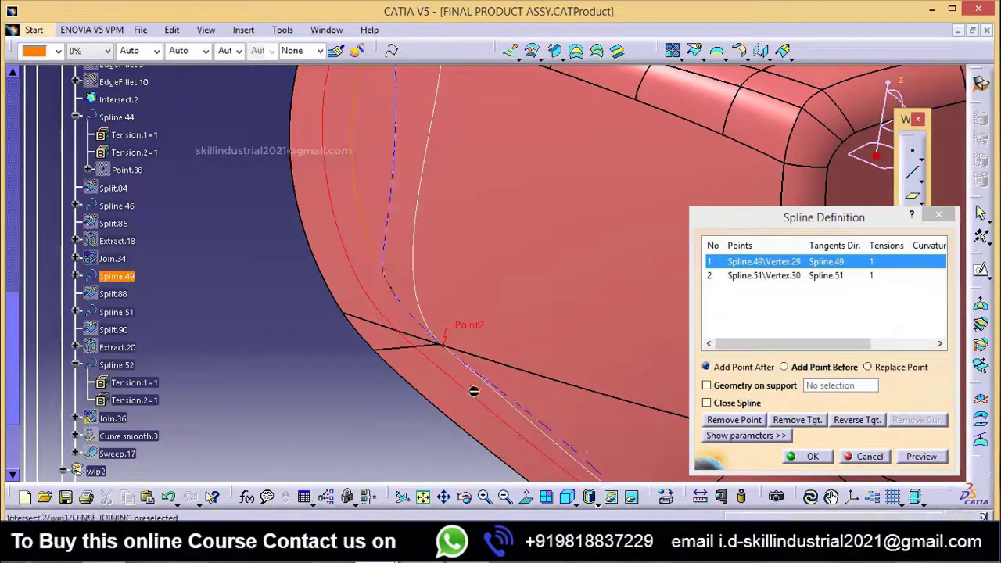
{"action": "middle_click_drag", "start_coordinate": [455, 332], "coordinate": [428, 382]}
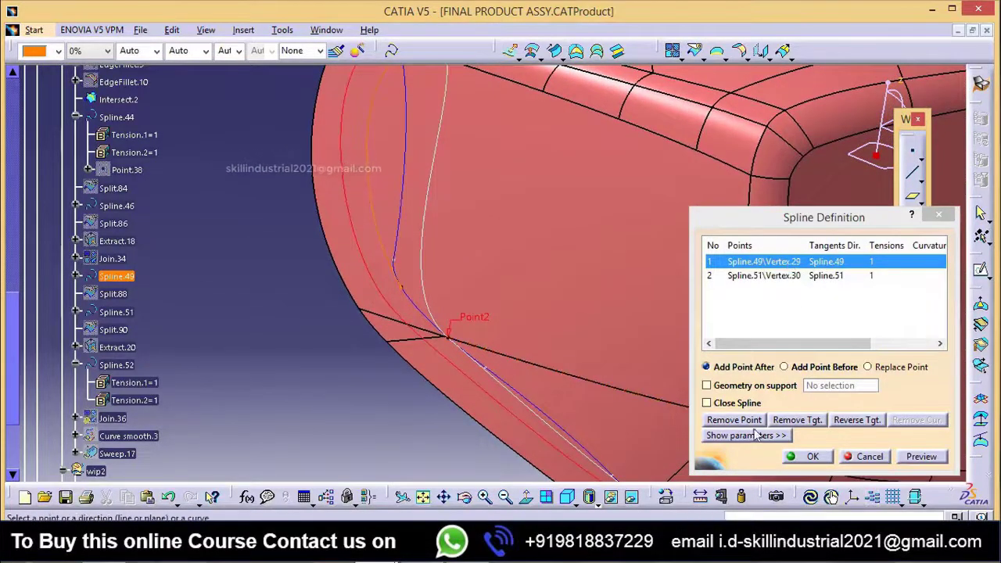
{"action": "left_click", "coordinate": [731, 419]}
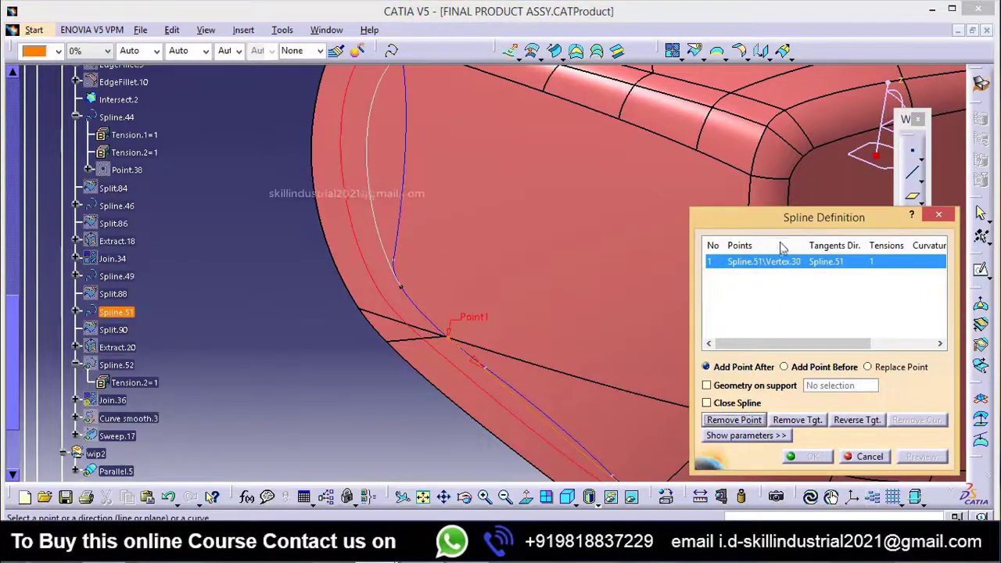
Step: Add the lower end vertex of Spline.49 as the second point of Spline.52, with Spline.49 as its tangent direction
{"action": "left_click", "coordinate": [398, 289]}
{"action": "left_click", "coordinate": [578, 314]}
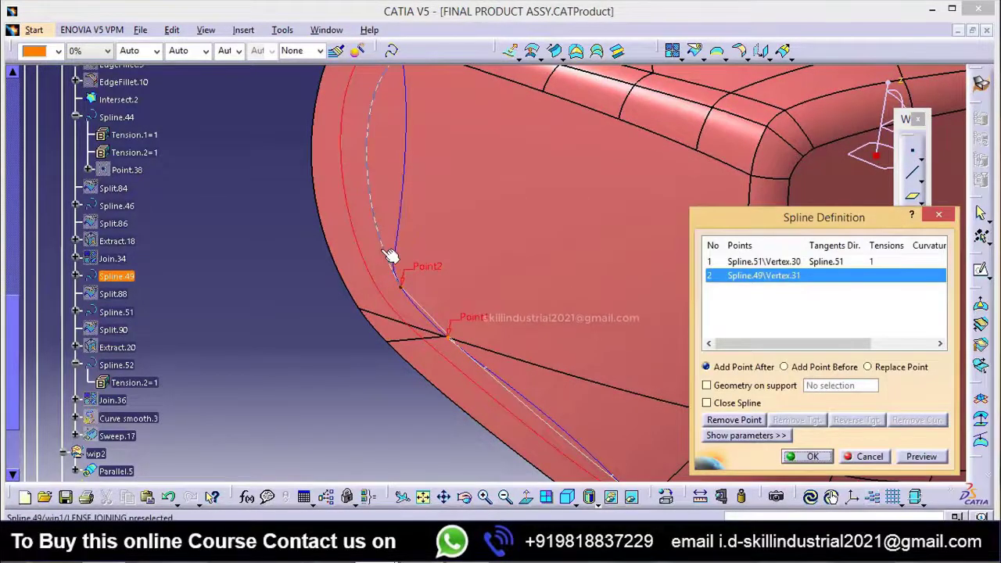
{"action": "left_click", "coordinate": [391, 256]}
{"action": "left_click", "coordinate": [577, 314]}
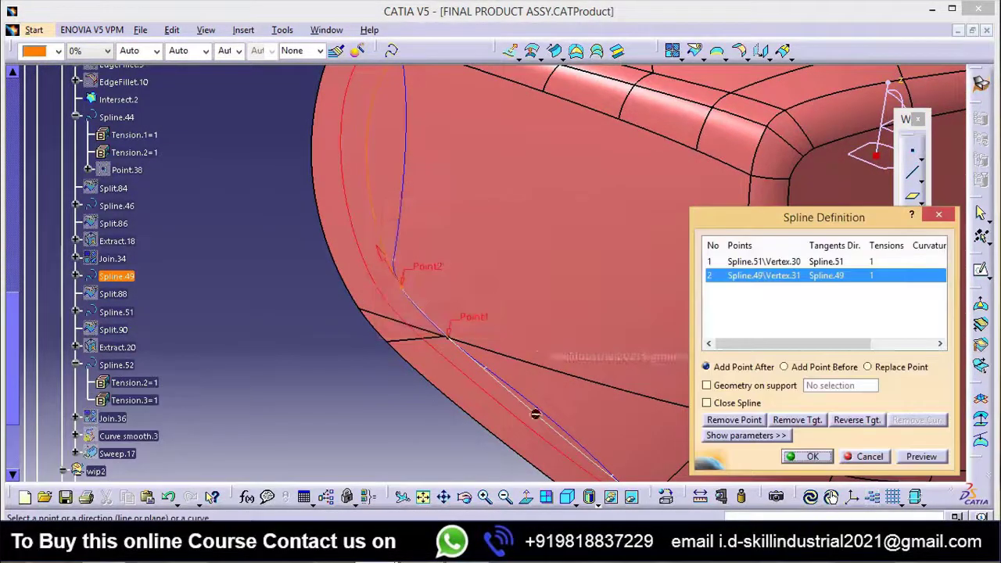
Step: Constrain Spline.52 to lie on the support surface Extract.1 and accept the spline definition
{"action": "left_click", "coordinate": [733, 387]}
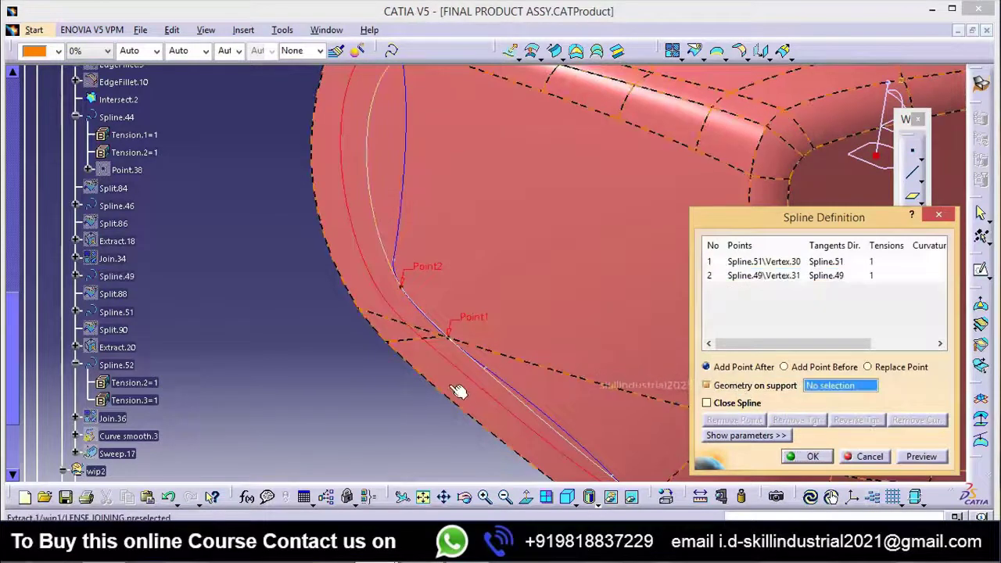
{"action": "left_click", "coordinate": [458, 390]}
{"action": "left_click", "coordinate": [580, 316]}
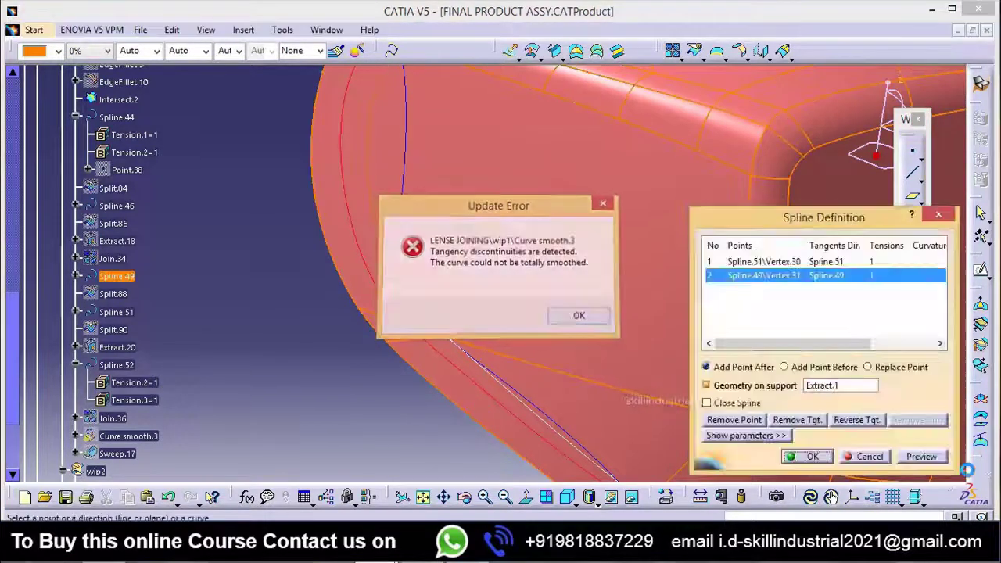
{"action": "left_click", "coordinate": [811, 457]}
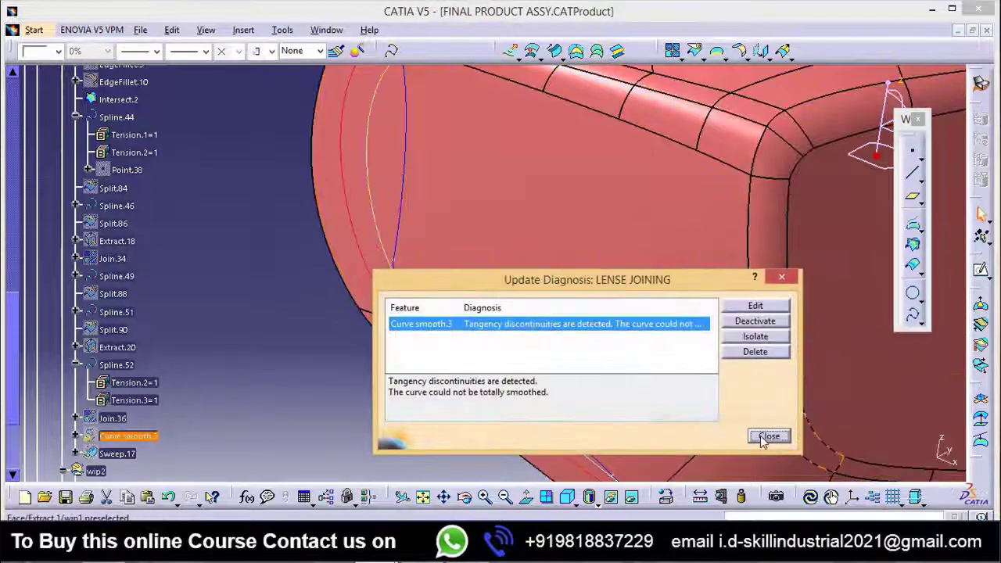
{"action": "left_click", "coordinate": [767, 437]}
Step: Open the definition of Join.36 for editing
{"action": "middle_click_drag", "start_coordinate": [381, 336], "coordinate": [527, 335]}
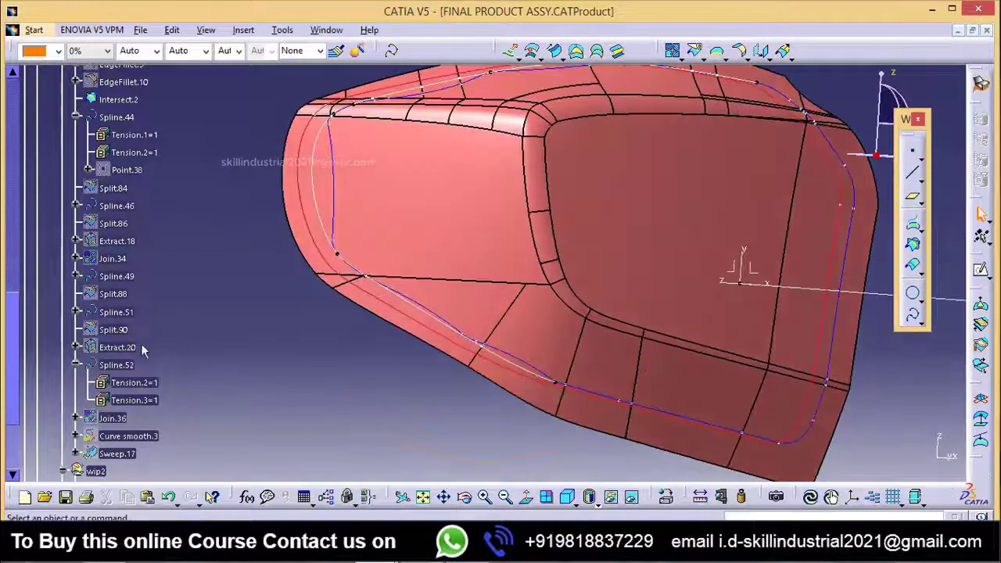
{"action": "double_click", "coordinate": [110, 418]}
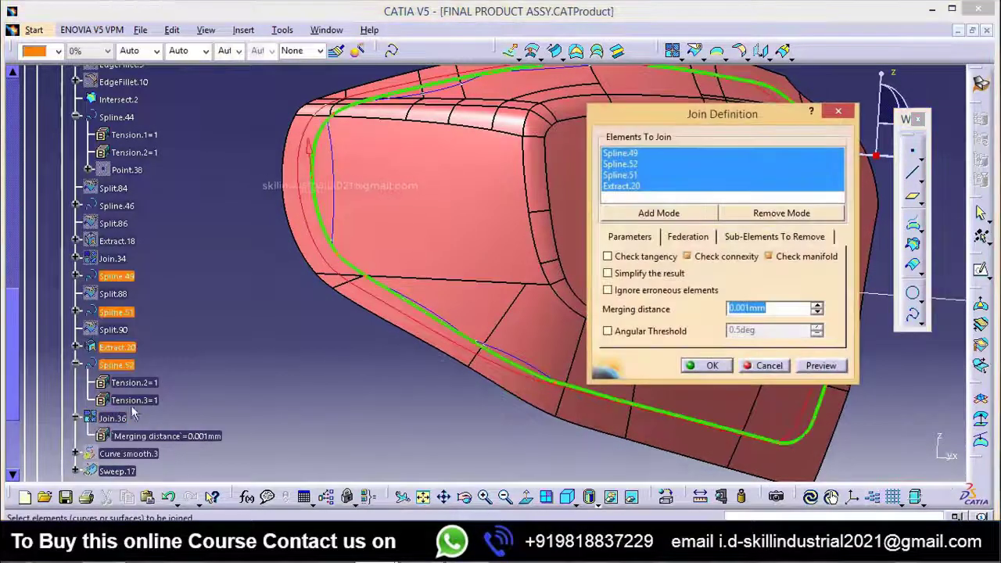
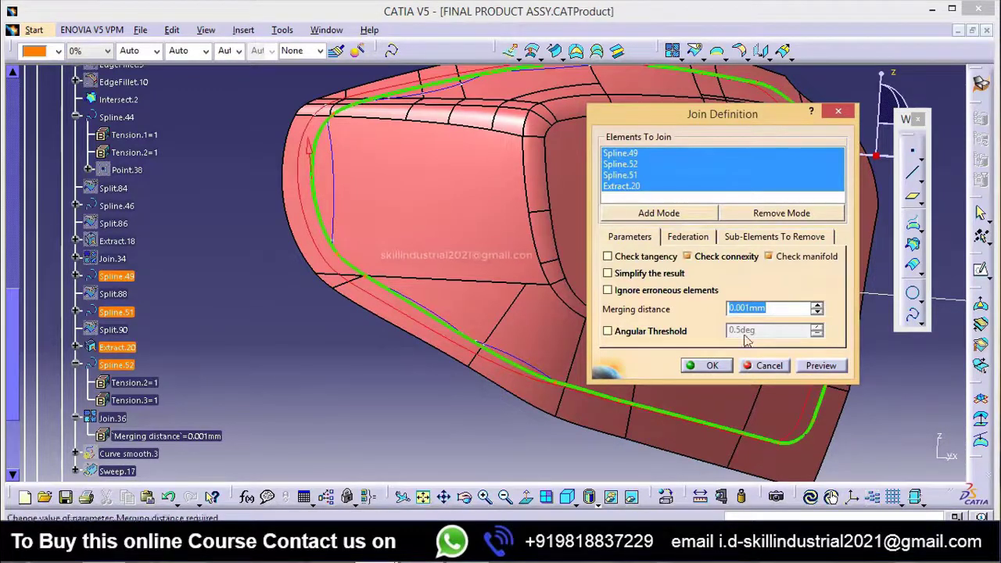
Step: Accept the Join.36 definition, close the update diagnosis and leave the Curve Smooth definition without changes
{"action": "left_click", "coordinate": [713, 365]}
{"action": "left_click", "coordinate": [770, 435]}
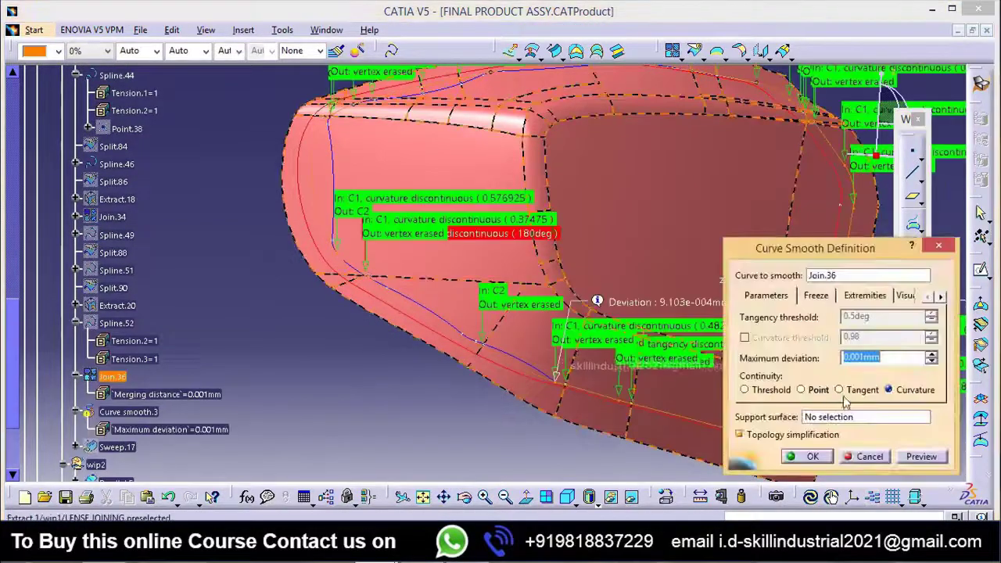
{"action": "left_click", "coordinate": [867, 456]}
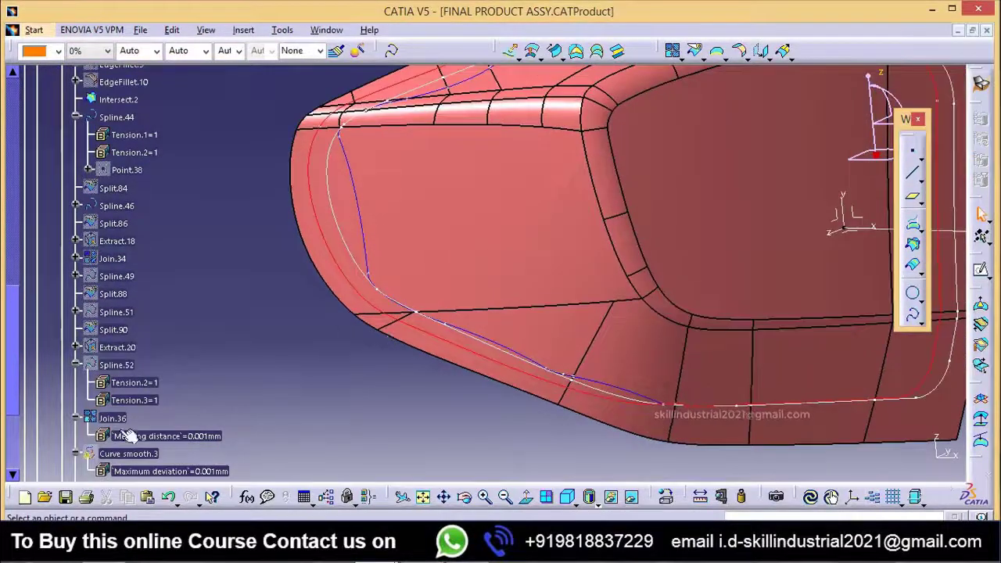
Step: Open the definition of Curve smooth.3, locate its input curve Join.36 in the specification tree and cancel the definition
{"action": "scroll", "coordinate": [115, 455], "scroll_direction": "down", "scroll_amount": 1}
{"action": "double_click", "coordinate": [134, 412]}
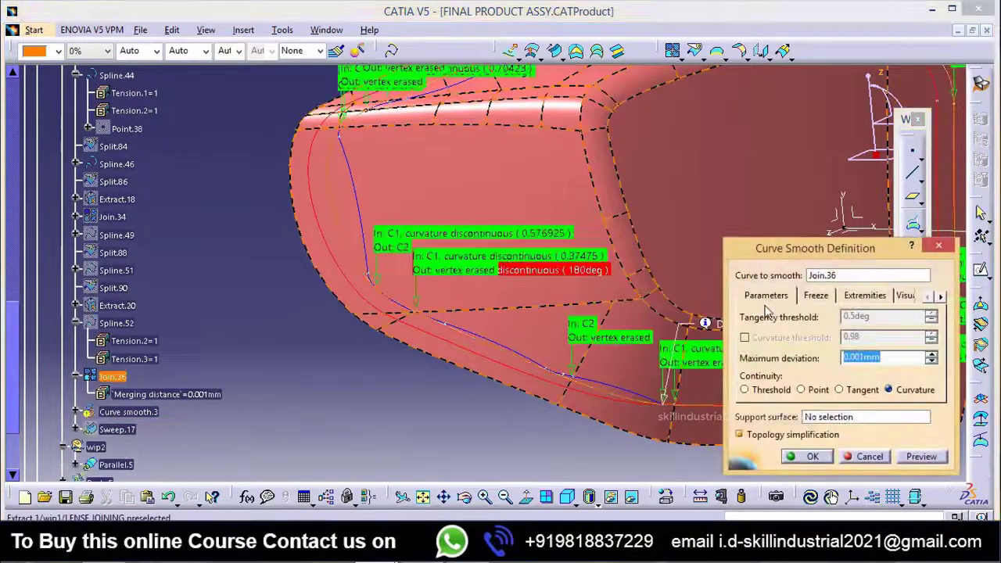
{"action": "left_click", "coordinate": [833, 277]}
{"action": "right_click", "coordinate": [834, 277]}
{"action": "left_click", "coordinate": [859, 282]}
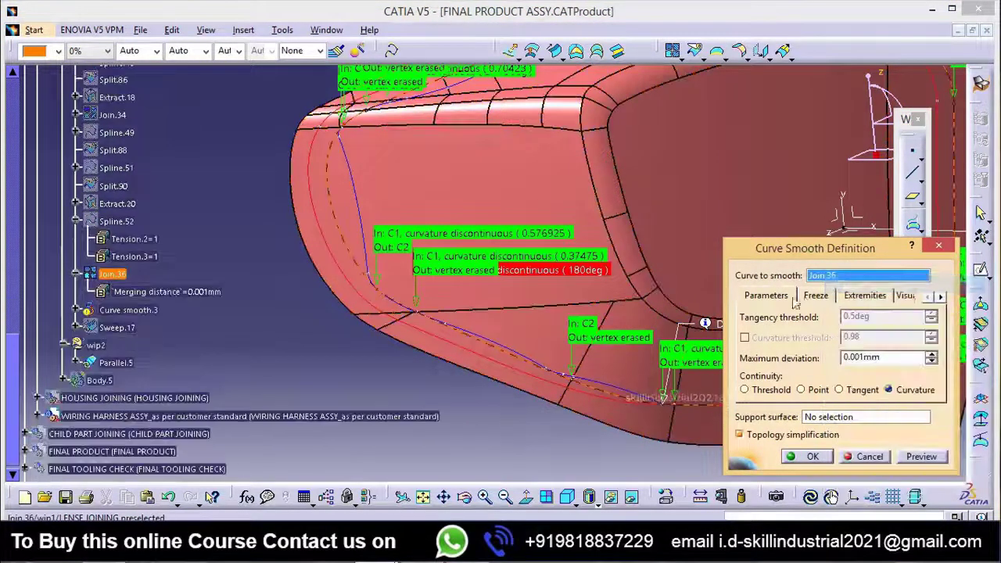
{"action": "left_click", "coordinate": [869, 460]}
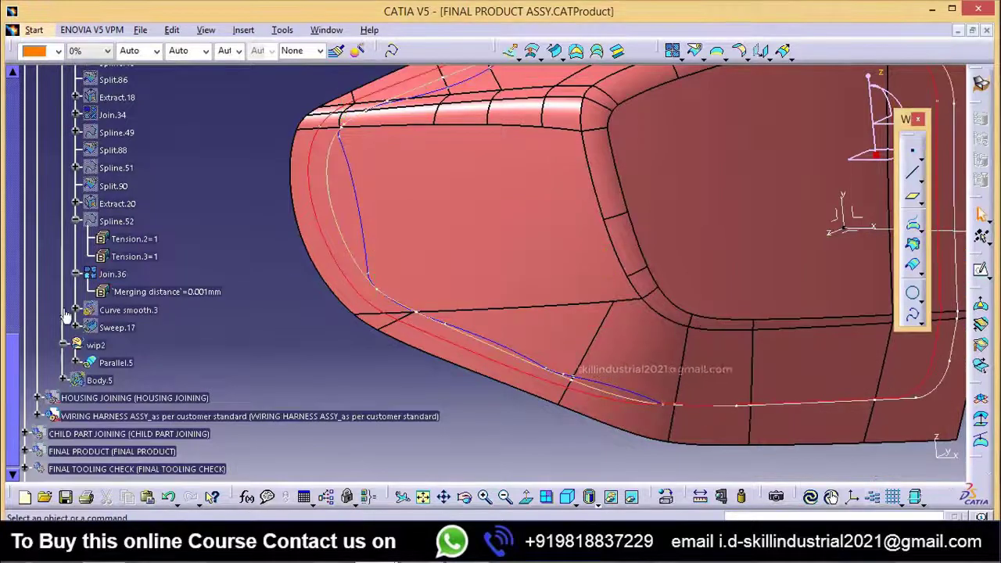
Step: Examine the parents and children of Join.36, highlighting the parent curves Spline.51 and Spline.52
{"action": "right_click", "coordinate": [112, 274]}
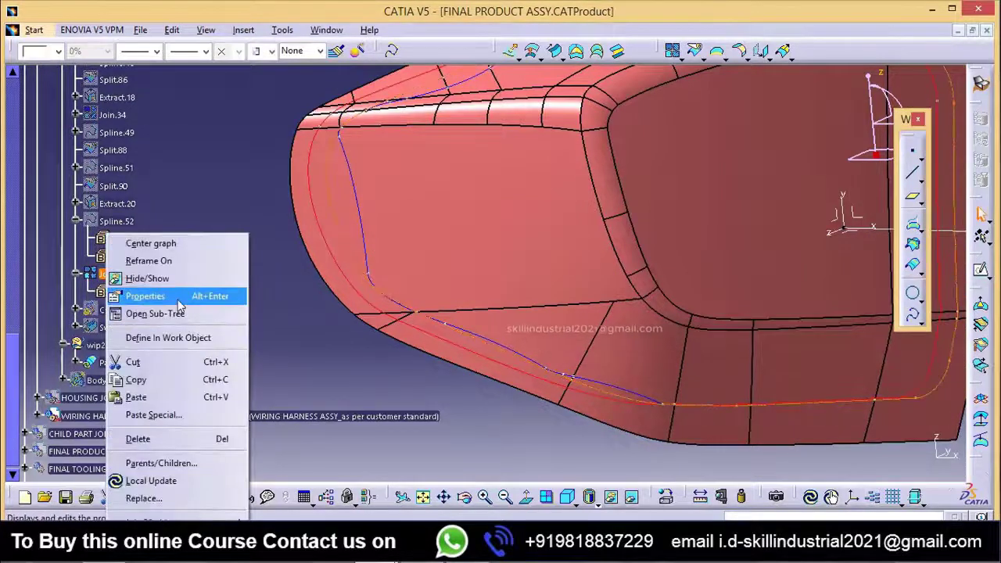
{"action": "left_click", "coordinate": [160, 462]}
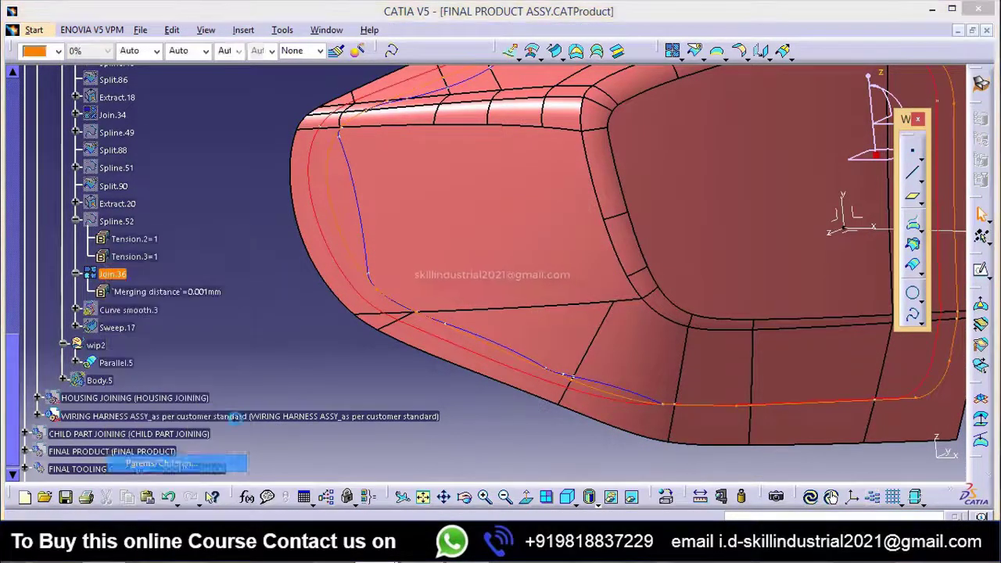
{"action": "left_click", "coordinate": [733, 422]}
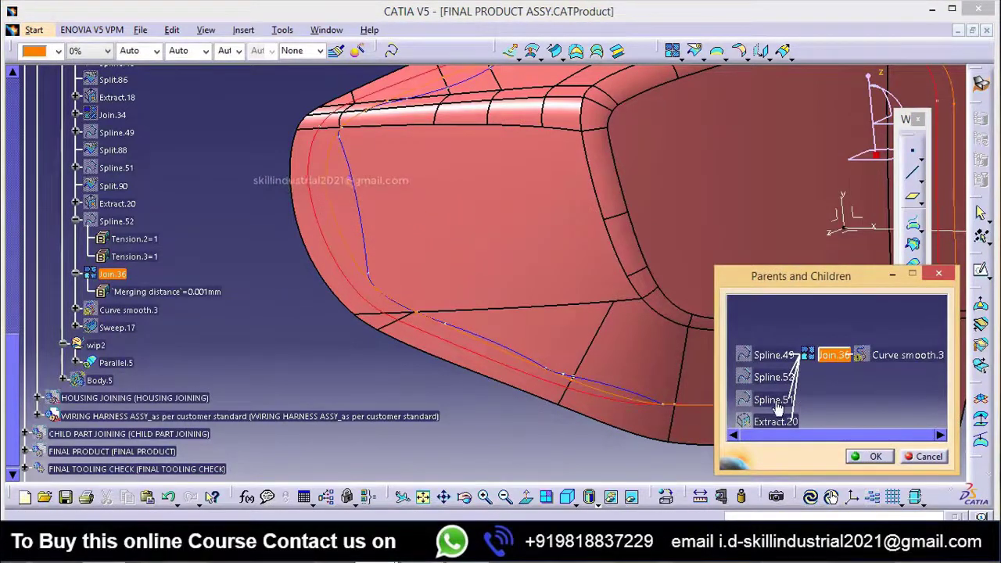
{"action": "left_click", "coordinate": [774, 400]}
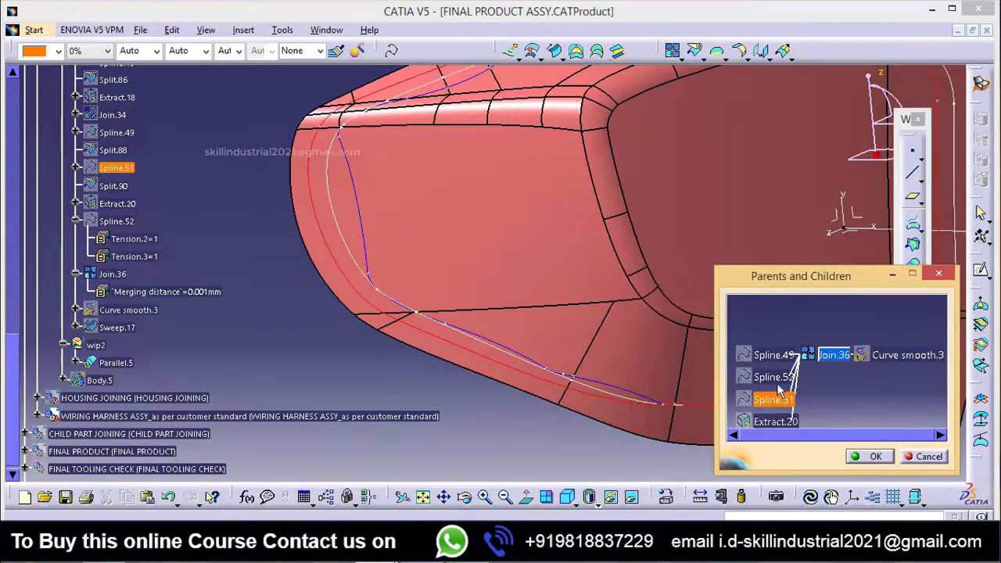
{"action": "left_click", "coordinate": [775, 378]}
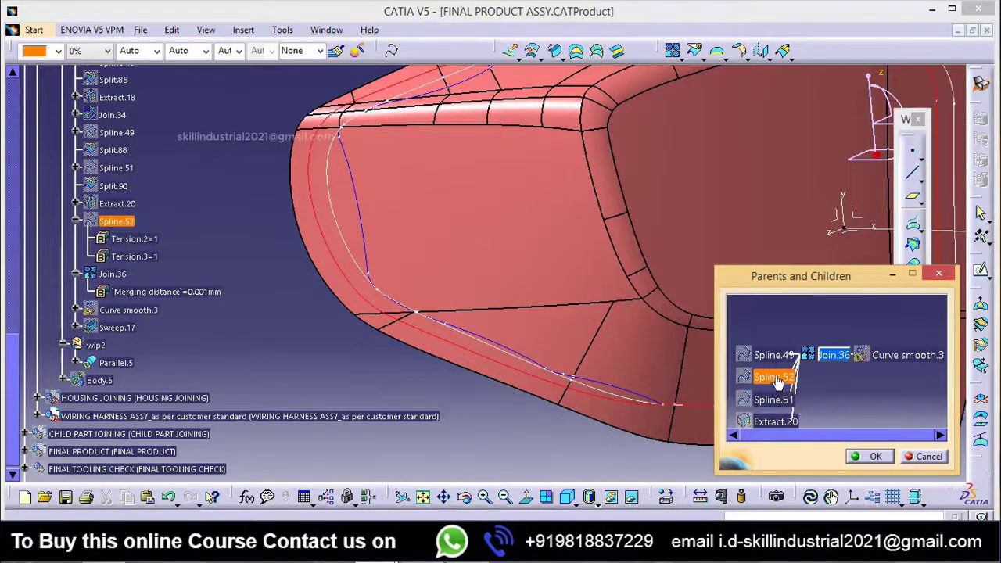
{"action": "left_click", "coordinate": [772, 360]}
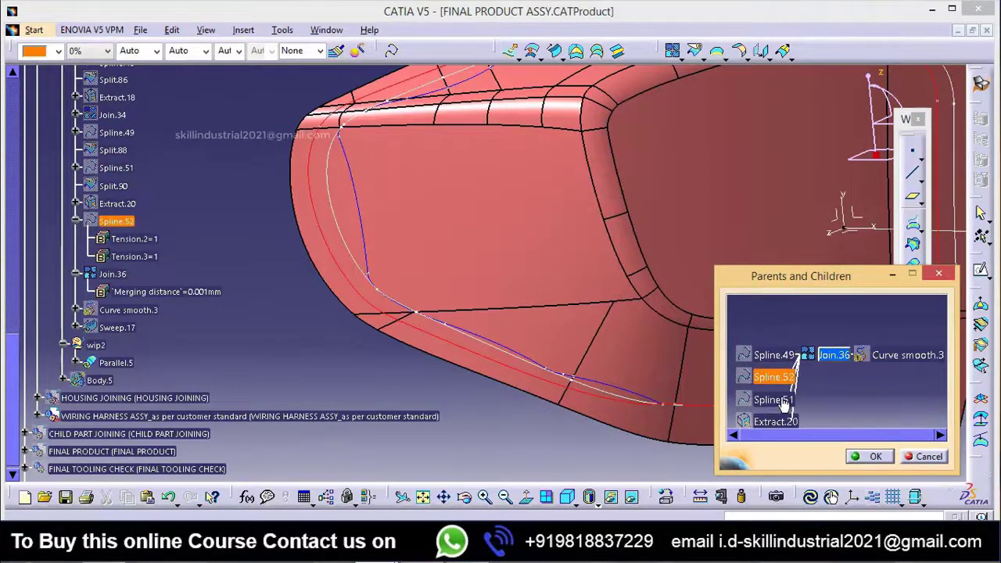
{"action": "left_click", "coordinate": [782, 402]}
{"action": "left_click", "coordinate": [776, 379]}
{"action": "left_click", "coordinate": [924, 456]}
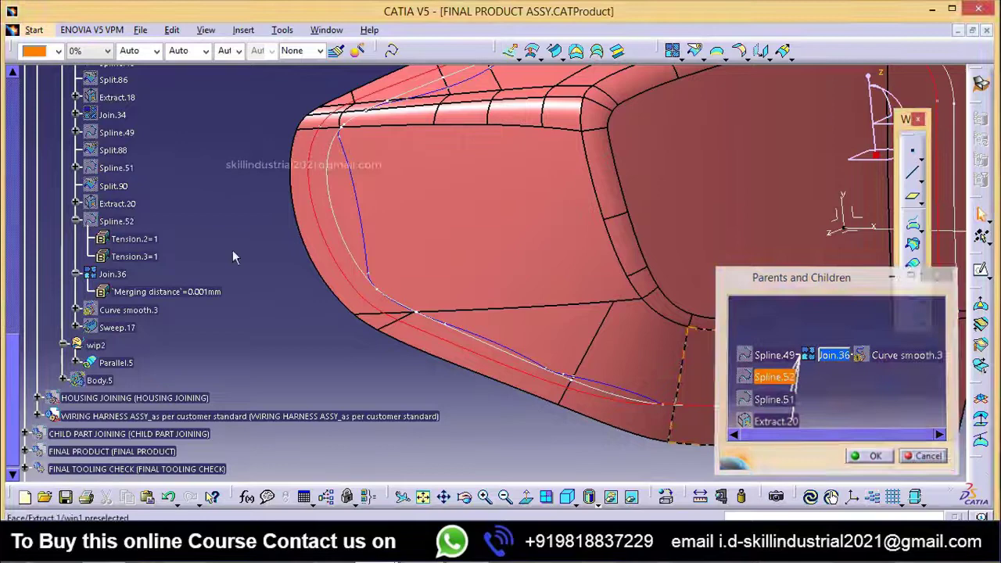
Step: Edit Spline.52 and try to reverse the tangent directions at both of its points, Spline.51\Vertex.30 and Spline.49\Vertex.31
{"action": "scroll", "coordinate": [132, 275], "scroll_direction": "up", "scroll_amount": 1}
{"action": "right_click", "coordinate": [121, 266]}
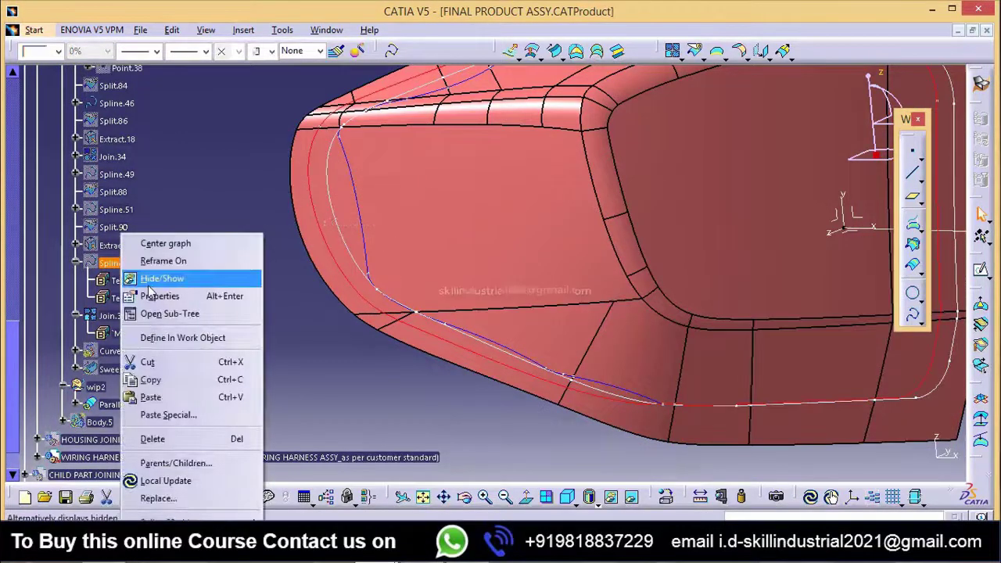
{"action": "key", "text": "Escape"}
{"action": "double_click", "coordinate": [117, 263]}
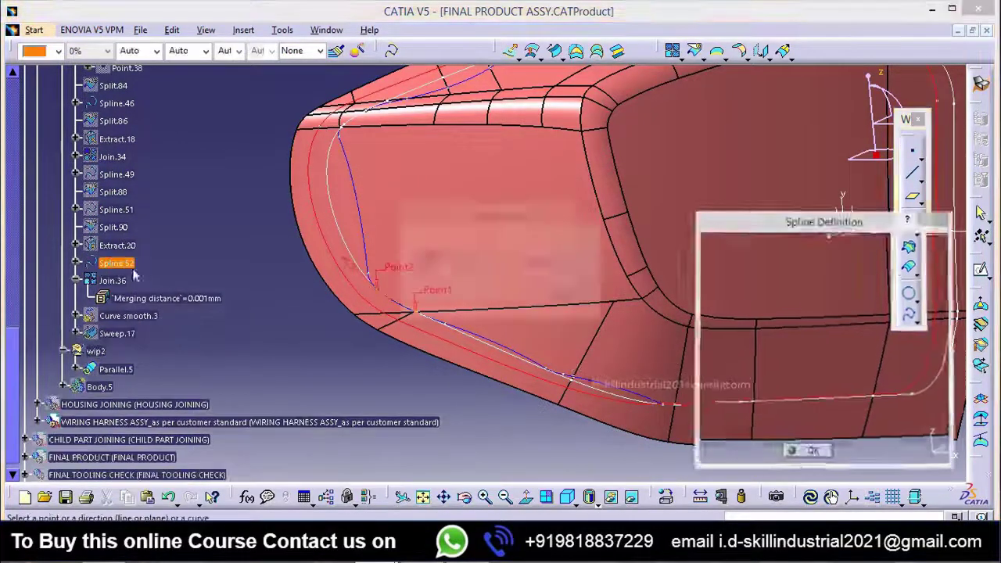
{"action": "left_click", "coordinate": [545, 311]}
{"action": "middle_click_drag", "start_coordinate": [418, 369], "coordinate": [480, 279]}
{"action": "middle_click_drag", "start_coordinate": [491, 359], "coordinate": [498, 259]}
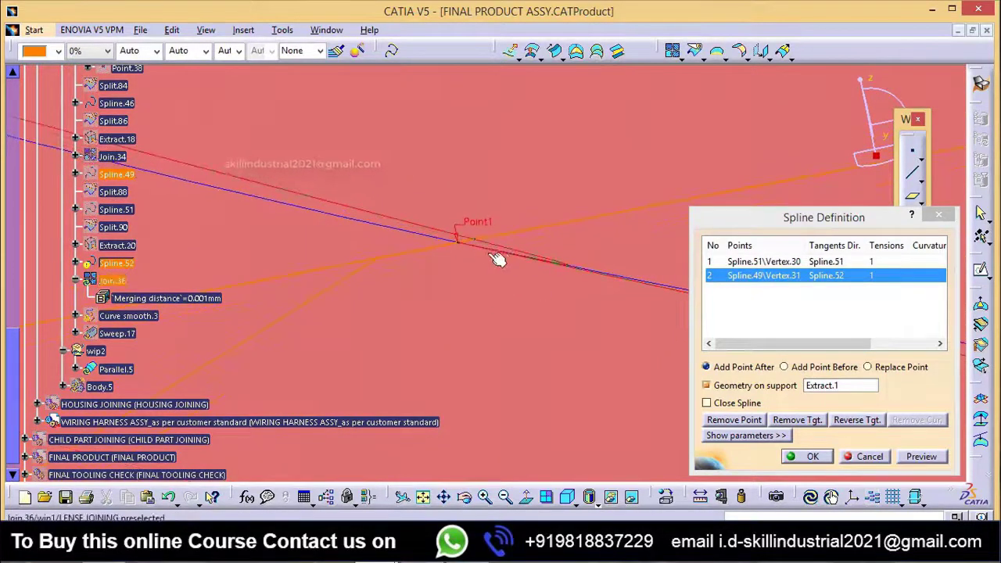
{"action": "left_click", "coordinate": [856, 420]}
{"action": "left_click", "coordinate": [569, 304]}
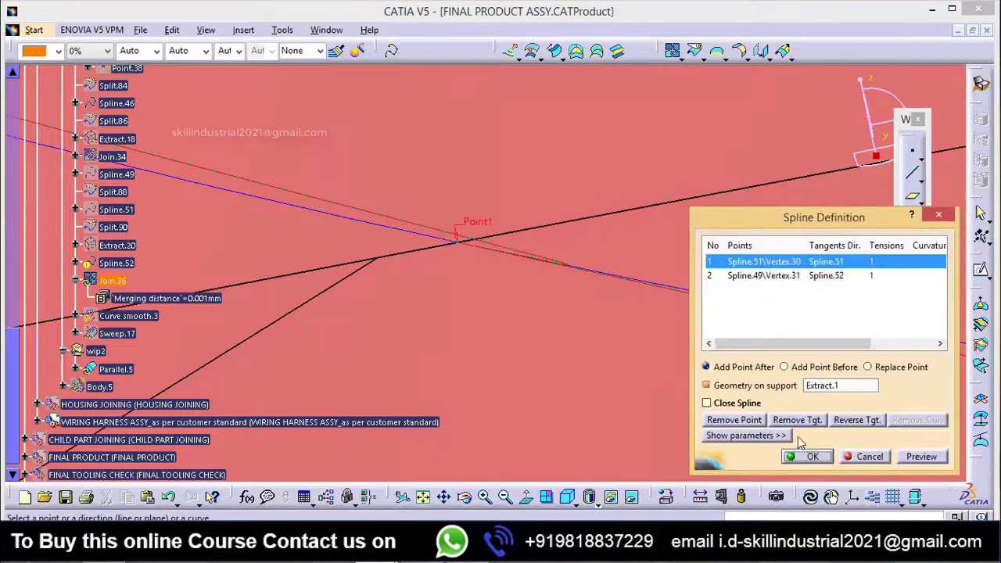
{"action": "left_click", "coordinate": [824, 278]}
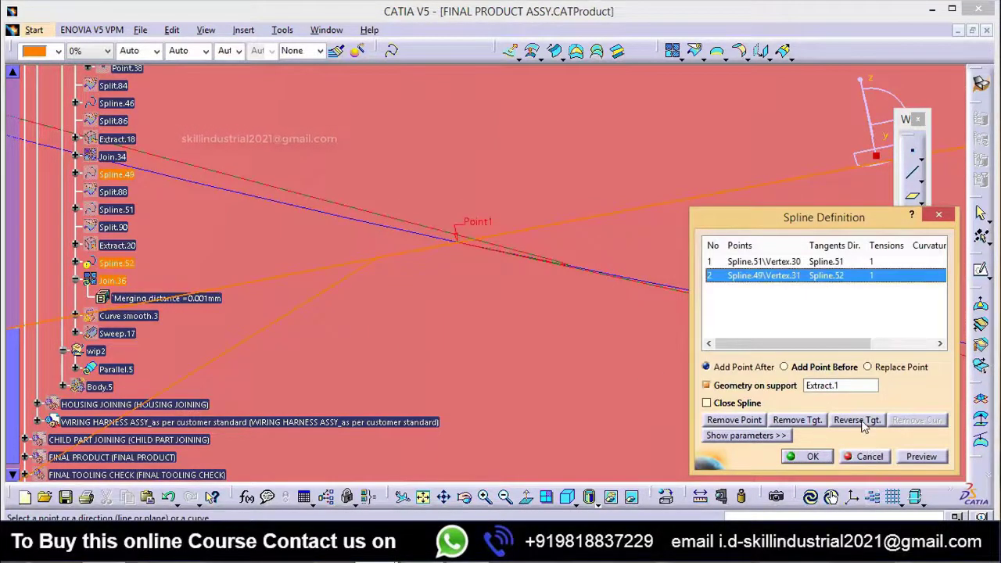
{"action": "left_click", "coordinate": [860, 421]}
{"action": "left_click", "coordinate": [568, 306]}
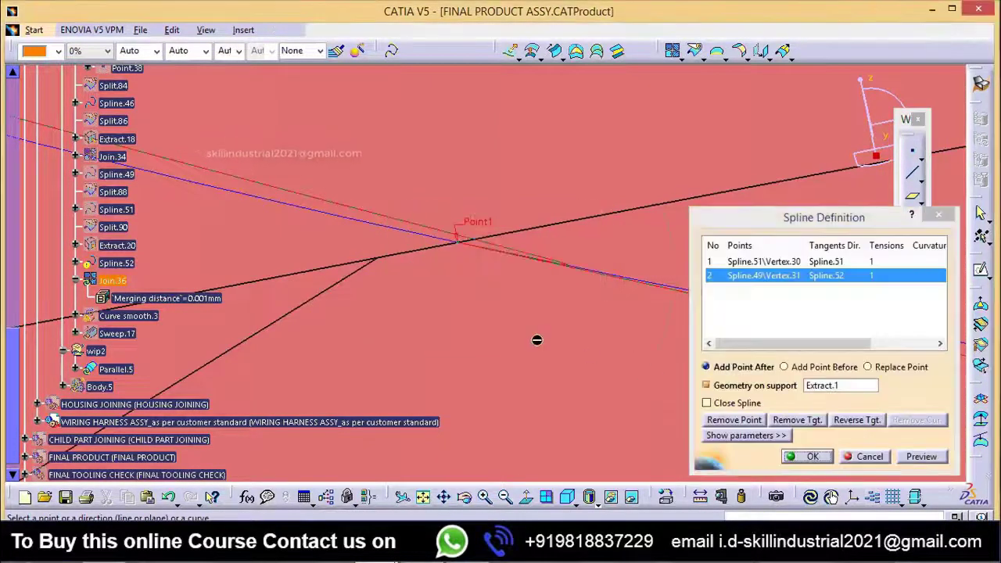
Step: Try to reverse the tangent direction at the first point of Spline.52, Spline.51\Vertex.30, once more
{"action": "mouse_move", "coordinate": [537, 339]}
{"action": "middle_mouse_down"}
{"action": "mouse_move", "coordinate": [519, 374]}
{"action": "mouse_move", "coordinate": [534, 373]}
{"action": "mouse_move", "coordinate": [553, 349]}
{"action": "middle_mouse_up"}
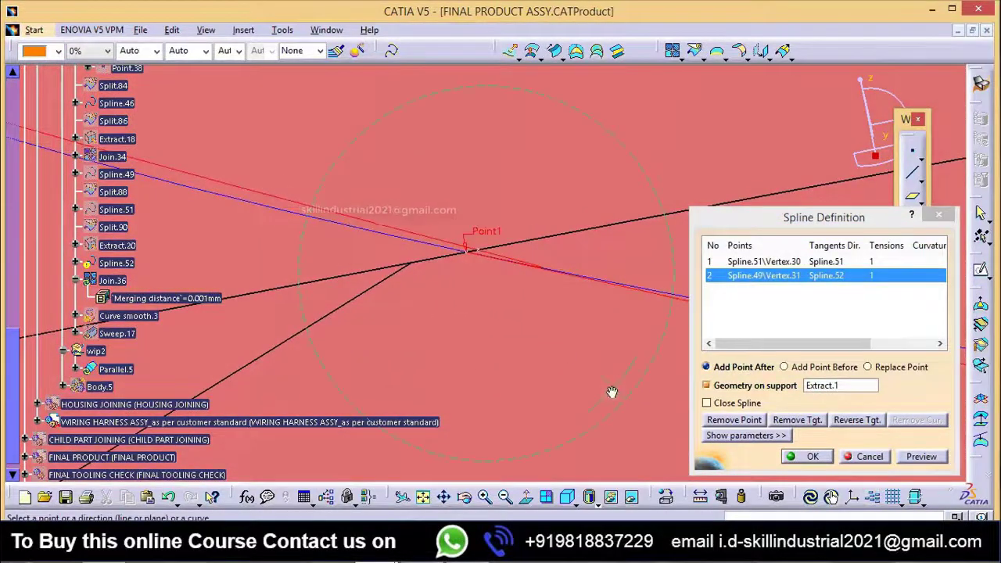
{"action": "middle_click_drag", "start_coordinate": [612, 392], "coordinate": [617, 382]}
{"action": "left_click", "coordinate": [841, 262]}
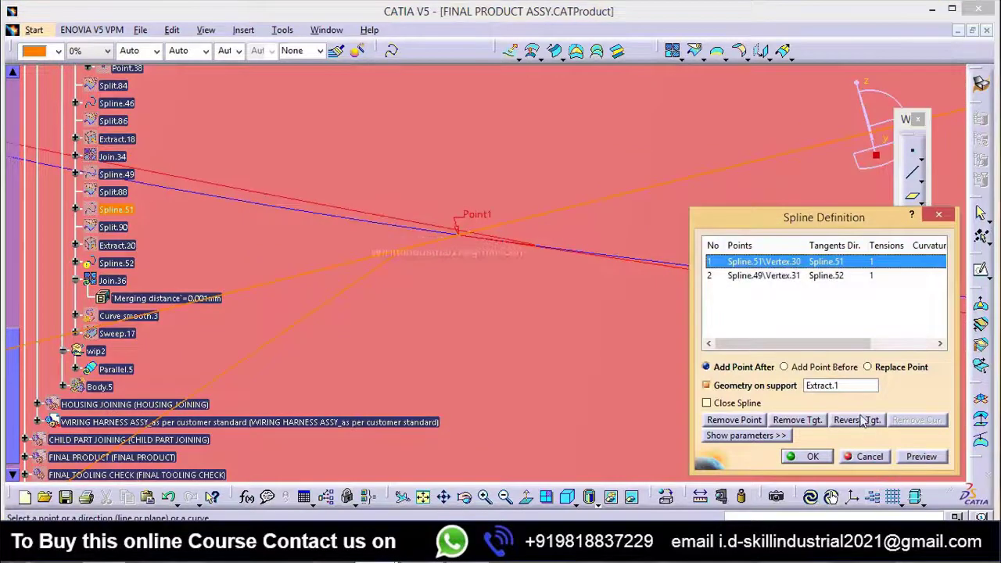
{"action": "left_click", "coordinate": [857, 420]}
{"action": "left_click", "coordinate": [565, 304]}
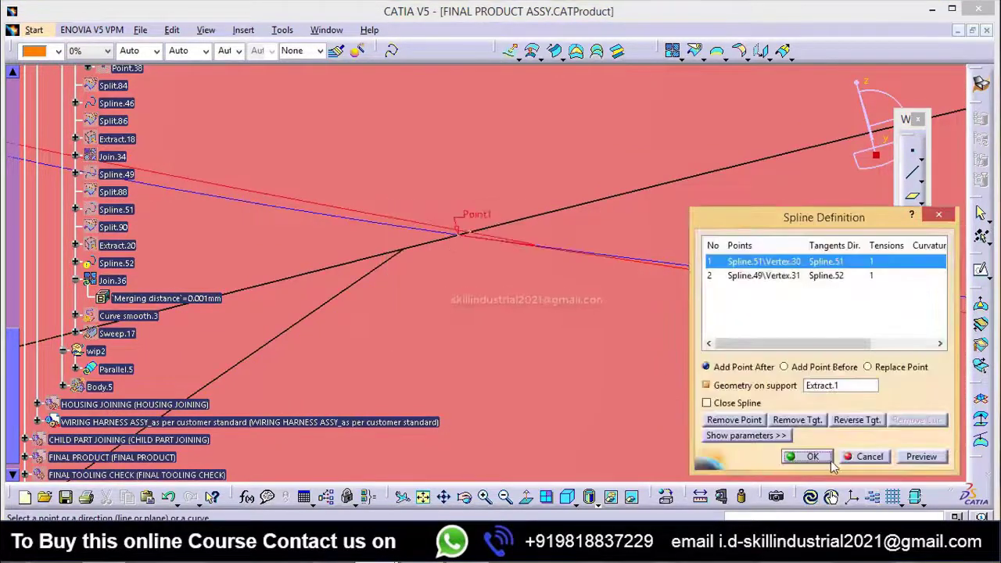
Step: Preview and accept the Spline.52 definition, and close the update diagnosis
{"action": "left_click", "coordinate": [921, 456]}
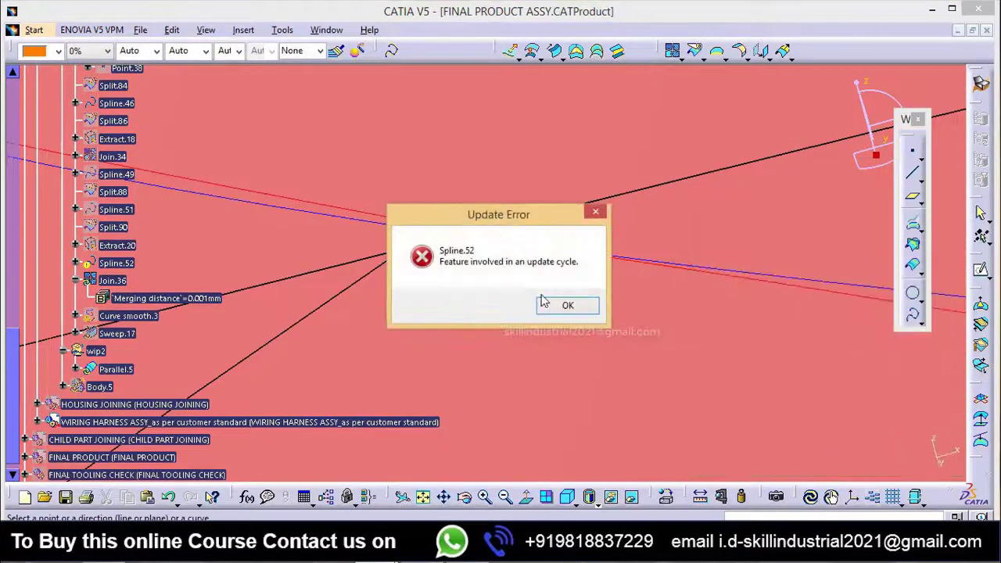
{"action": "left_click", "coordinate": [582, 311]}
{"action": "left_click", "coordinate": [813, 457]}
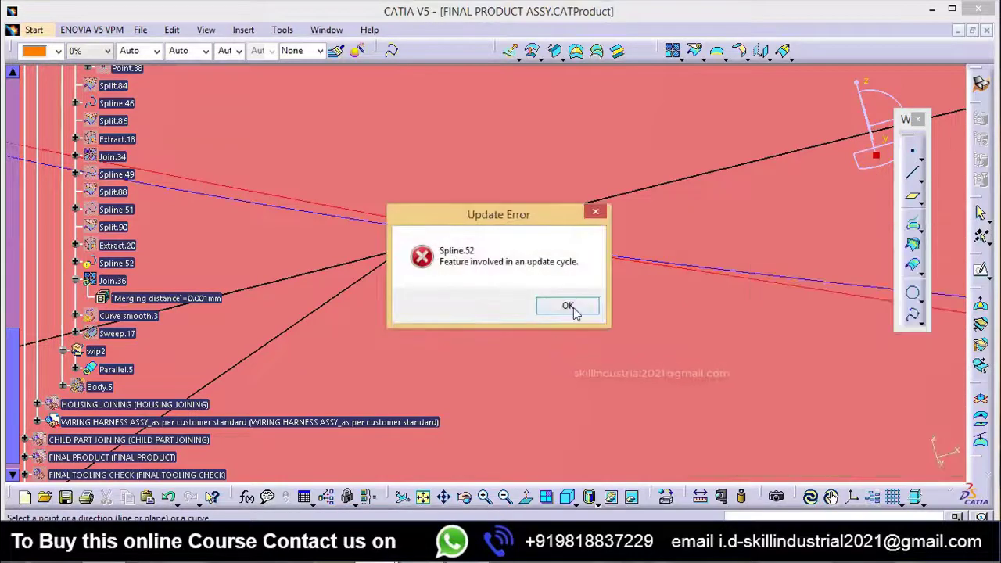
{"action": "left_click", "coordinate": [569, 305]}
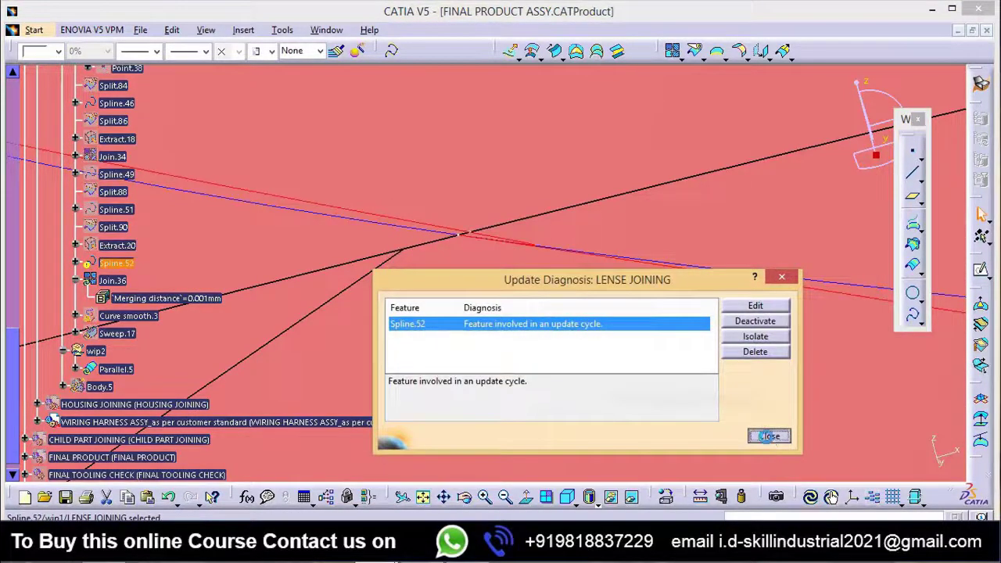
{"action": "left_click", "coordinate": [767, 436]}
Step: Find Intersect.2 in the wip1 geometry and hide it
{"action": "middle_click_drag", "start_coordinate": [520, 357], "coordinate": [523, 391]}
{"action": "scroll", "coordinate": [144, 257], "scroll_direction": "up", "scroll_amount": 14}
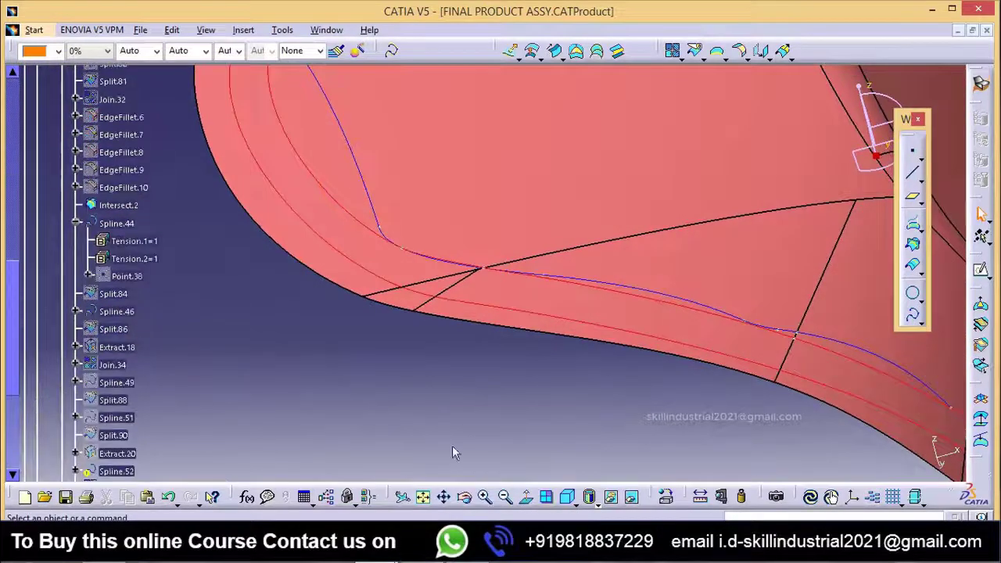
{"action": "scroll", "coordinate": [140, 322], "scroll_direction": "down", "scroll_amount": 4}
{"action": "scroll", "coordinate": [141, 368], "scroll_direction": "up", "scroll_amount": 3}
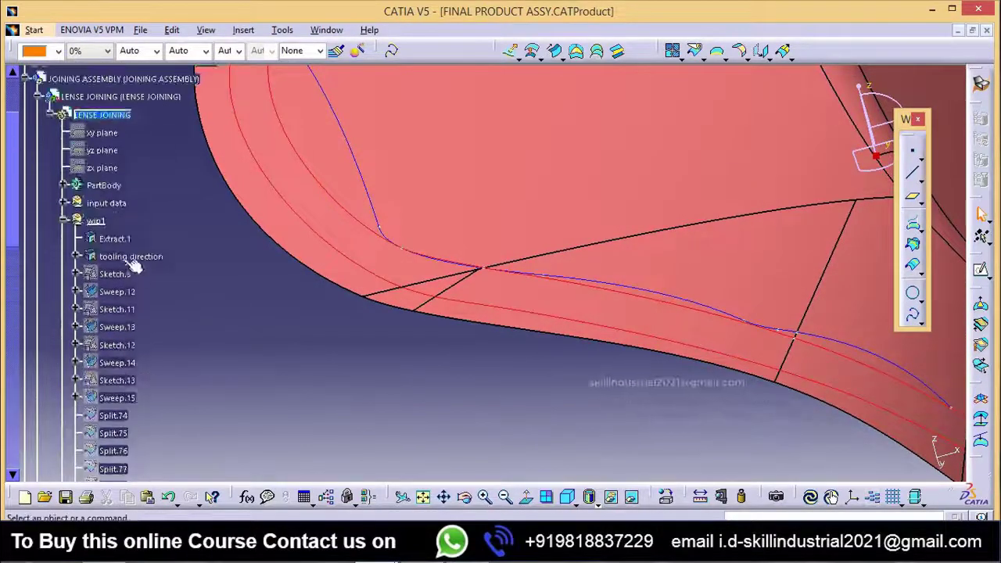
{"action": "scroll", "coordinate": [148, 343], "scroll_direction": "down", "scroll_amount": 2}
{"action": "middle_click_drag", "start_coordinate": [448, 389], "coordinate": [449, 388]}
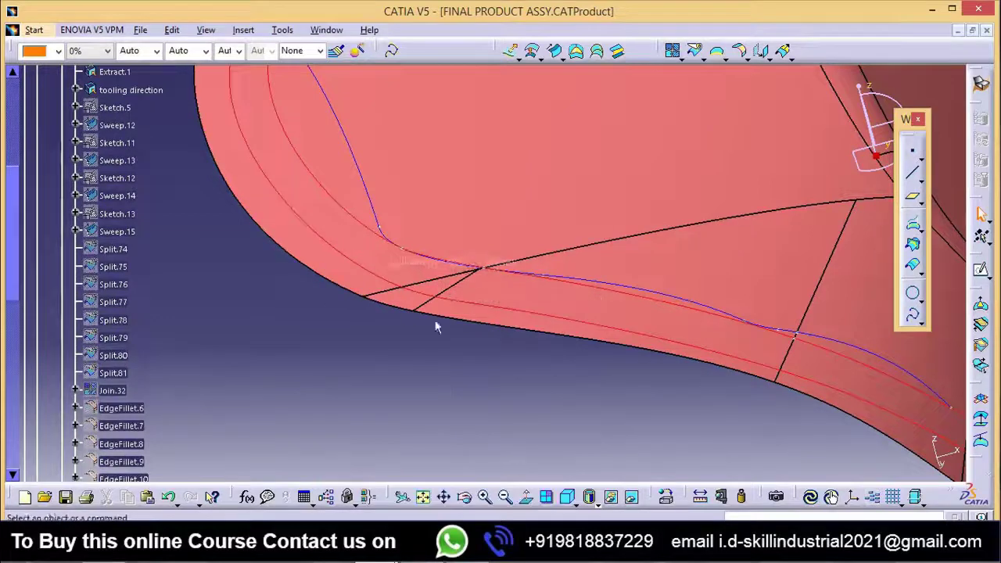
{"action": "scroll", "coordinate": [159, 358], "scroll_direction": "down", "scroll_amount": 3}
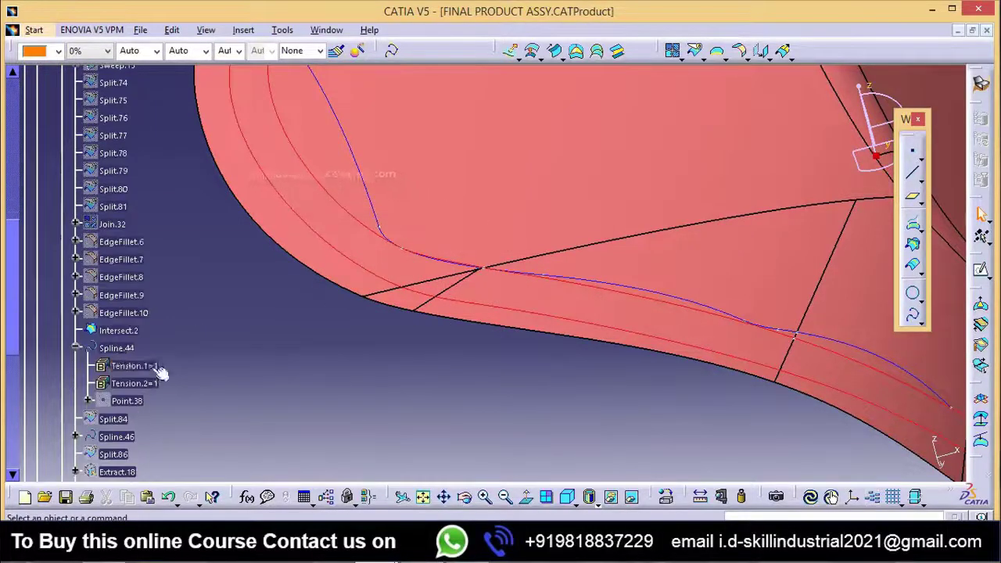
{"action": "right_click", "coordinate": [117, 330]}
{"action": "left_click", "coordinate": [158, 72]}
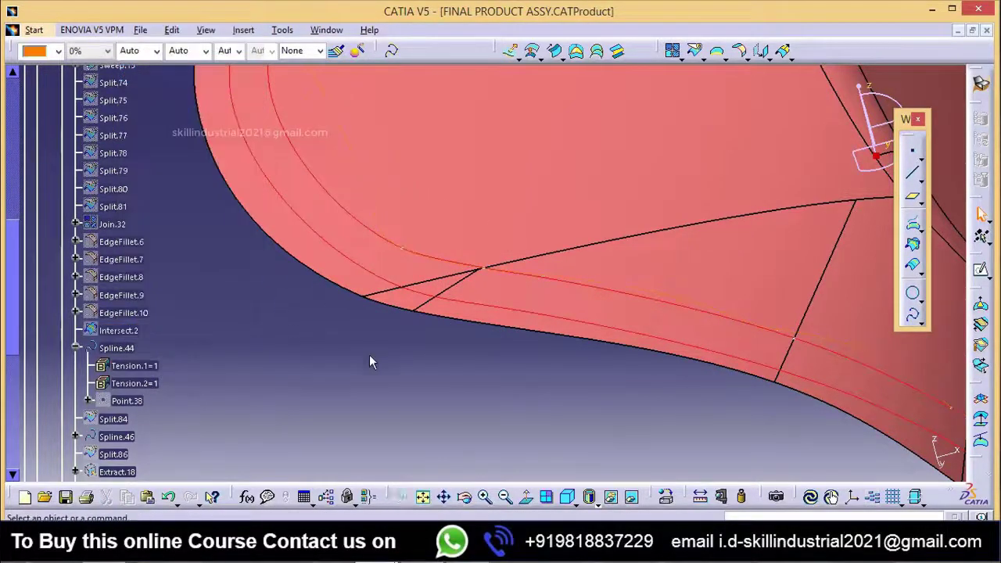
{"action": "scroll", "coordinate": [129, 375], "scroll_direction": "down", "scroll_amount": 5}
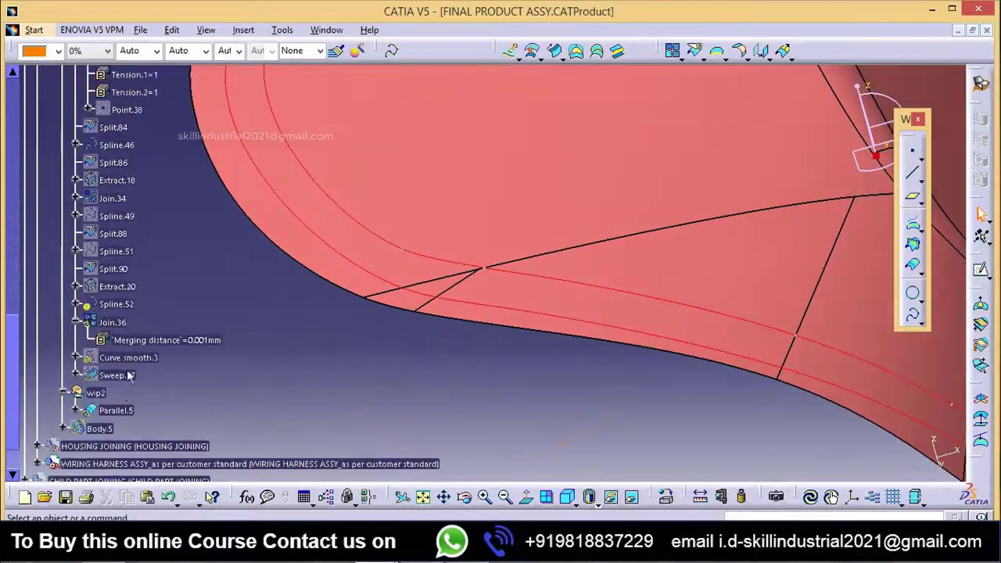
{"action": "left_click", "coordinate": [119, 308]}
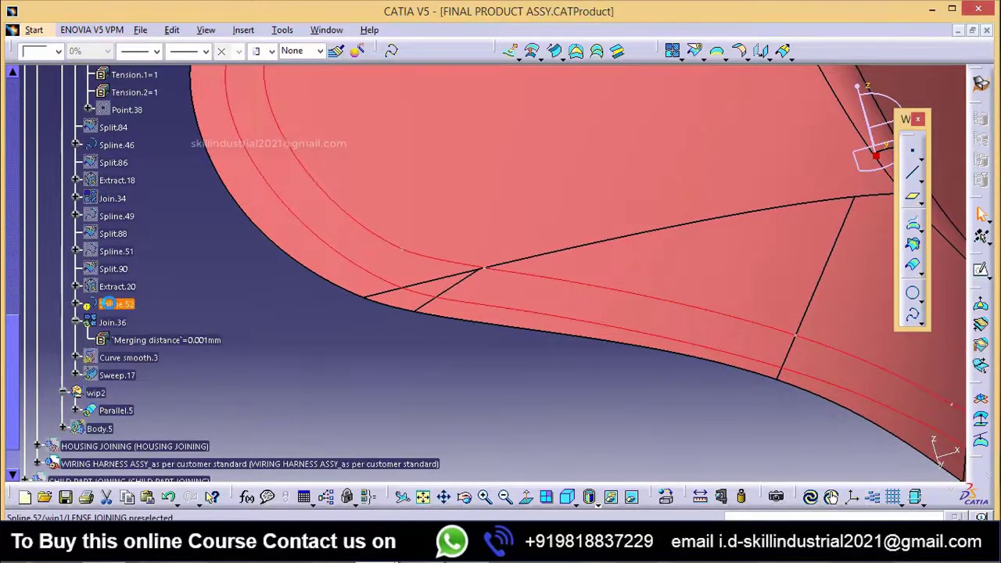
{"action": "double_click", "coordinate": [117, 305]}
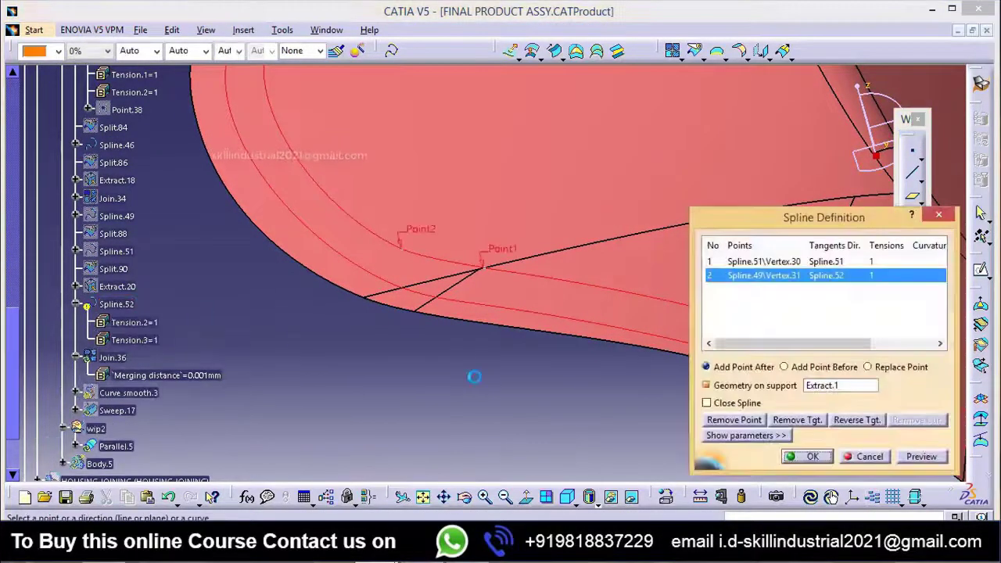
{"action": "middle_click_drag", "start_coordinate": [469, 407], "coordinate": [483, 280]}
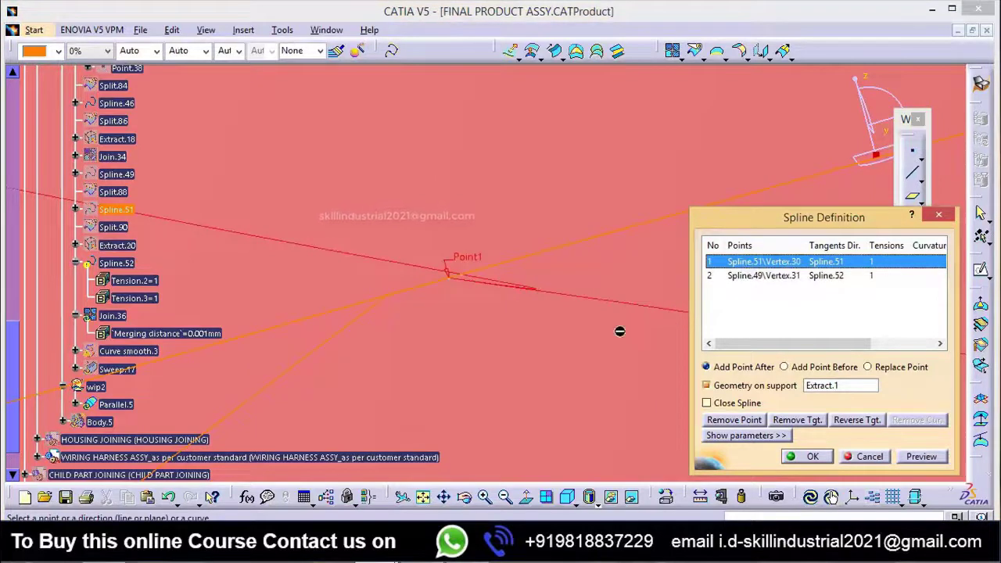
{"action": "middle_click_drag", "start_coordinate": [471, 344], "coordinate": [471, 426]}
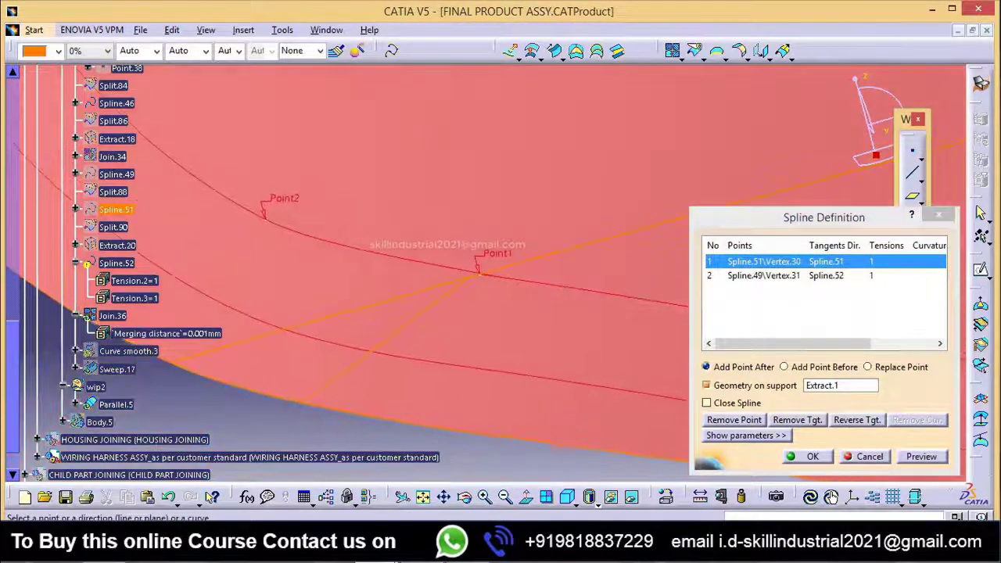
{"action": "middle_click_drag", "start_coordinate": [593, 539], "coordinate": [592, 522]}
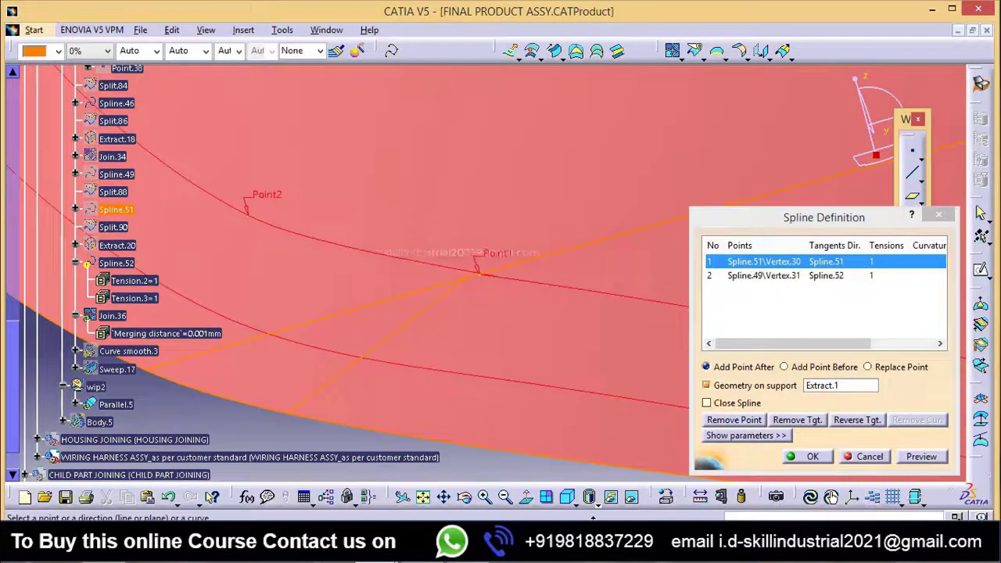
{"action": "left_click", "coordinate": [758, 278]}
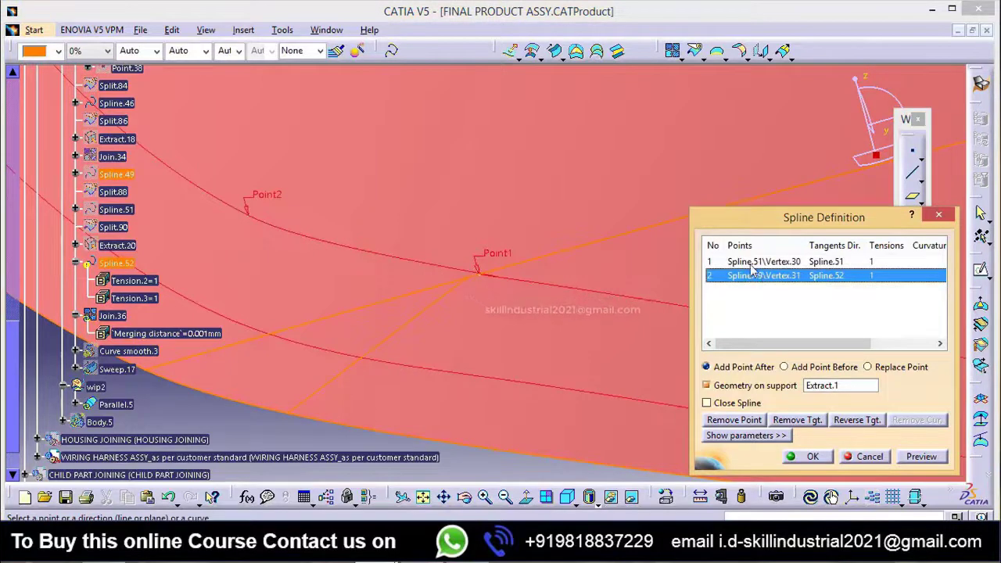
{"action": "right_click", "coordinate": [752, 266]}
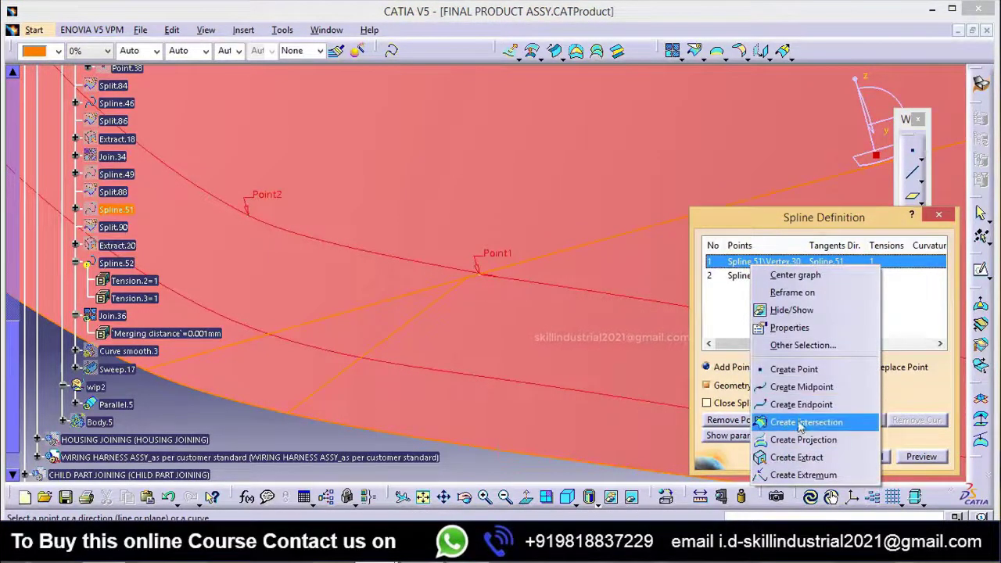
{"action": "left_click", "coordinate": [719, 335]}
{"action": "left_click", "coordinate": [734, 420]}
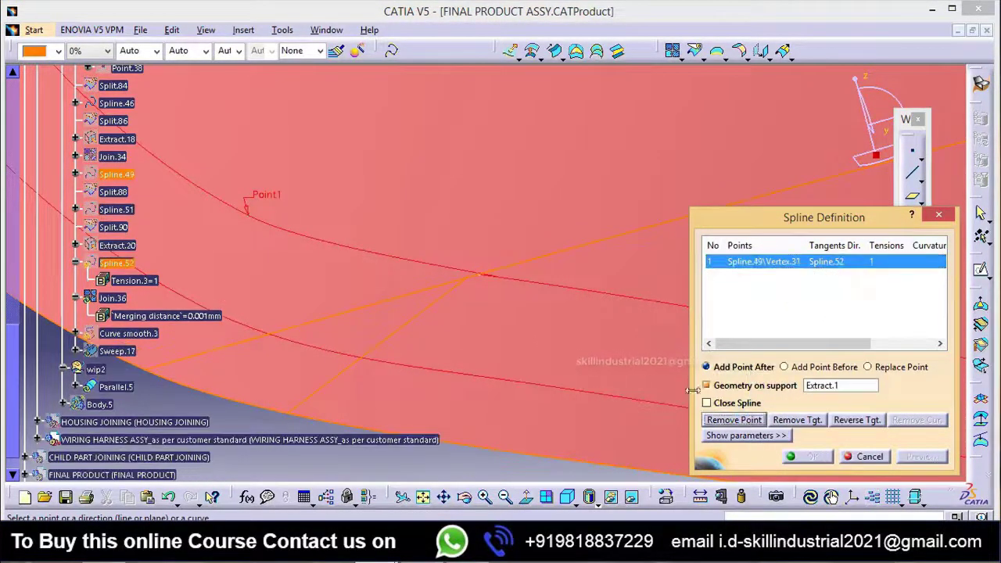
{"action": "middle_click_drag", "start_coordinate": [547, 314], "coordinate": [608, 141]}
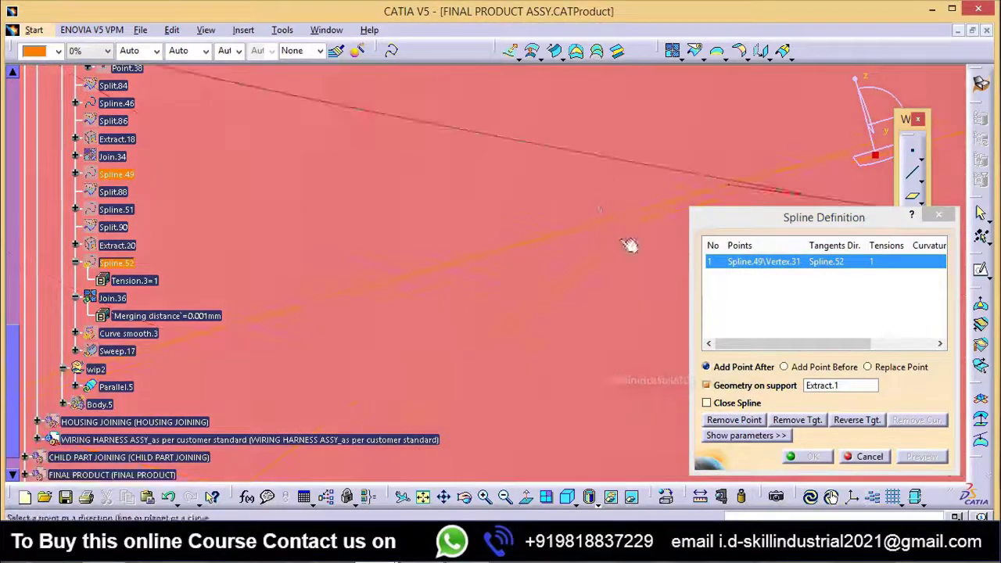
{"action": "middle_click_drag", "start_coordinate": [630, 245], "coordinate": [508, 282]}
{"action": "left_click", "coordinate": [867, 456]}
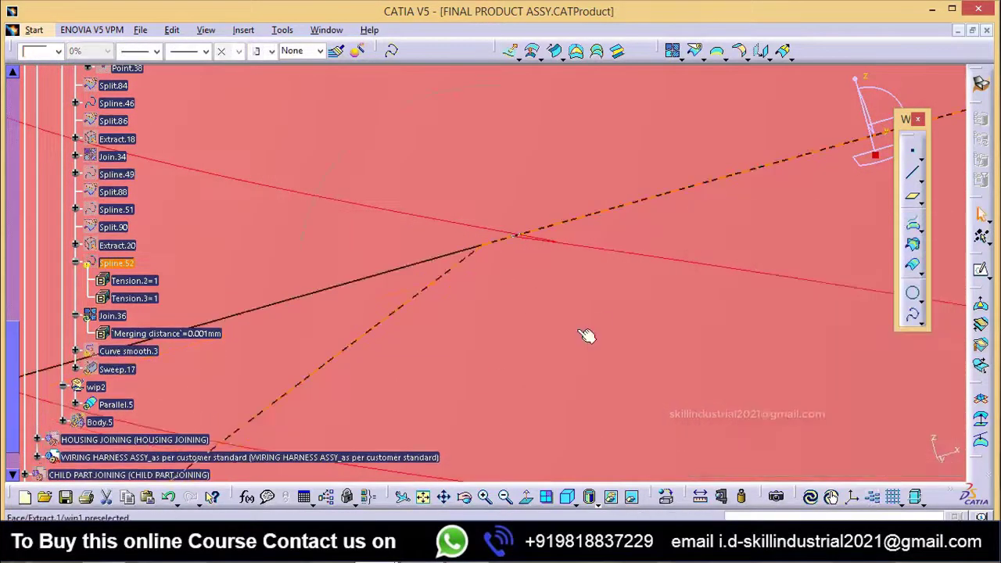
Step: Hide Spline.52 and Join.36 in the wip1 geometry
{"action": "middle_click_drag", "start_coordinate": [584, 335], "coordinate": [467, 181]}
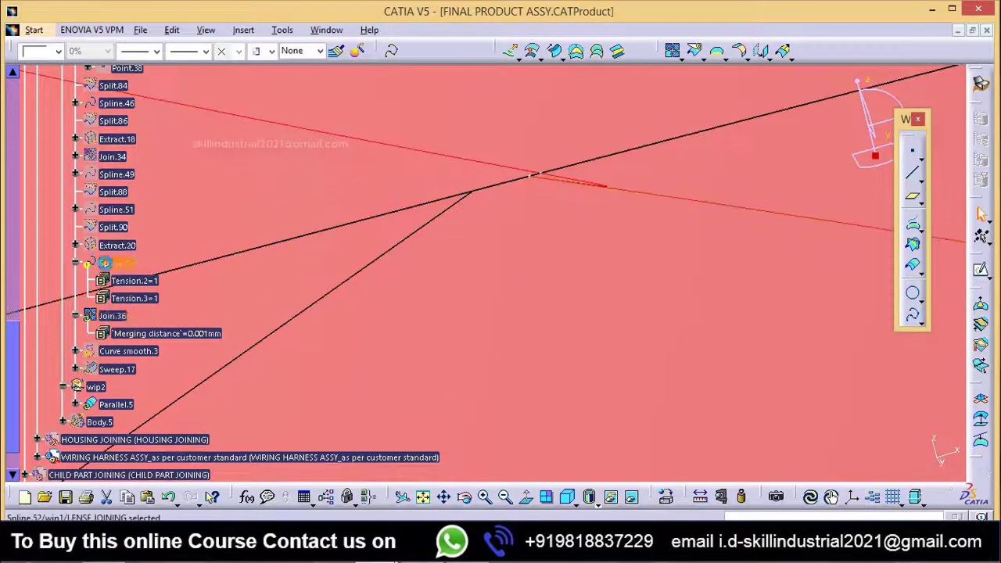
{"action": "right_click", "coordinate": [104, 263]}
{"action": "left_click", "coordinate": [166, 278]}
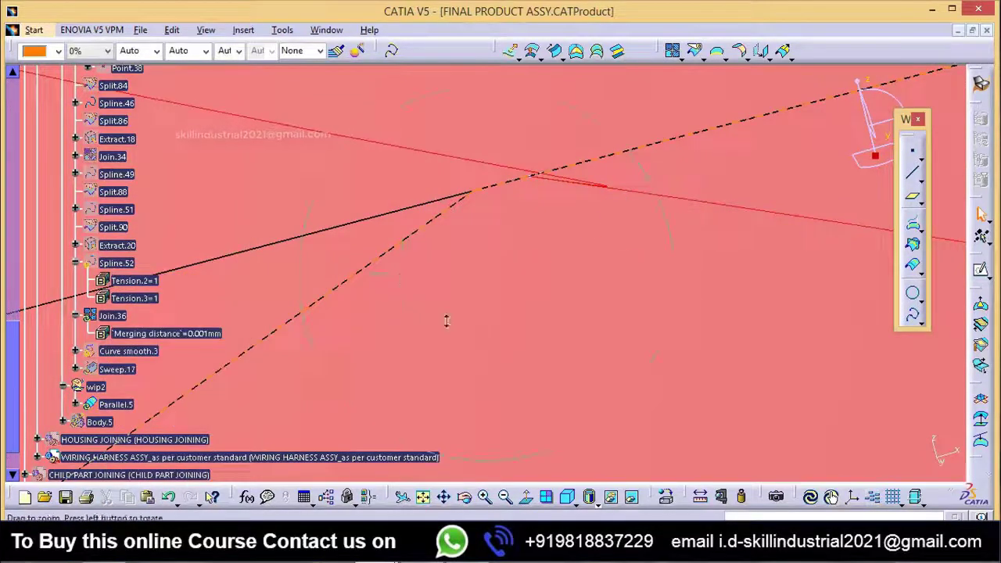
{"action": "middle_click_drag", "start_coordinate": [447, 320], "coordinate": [520, 427]}
{"action": "right_click", "coordinate": [114, 317]}
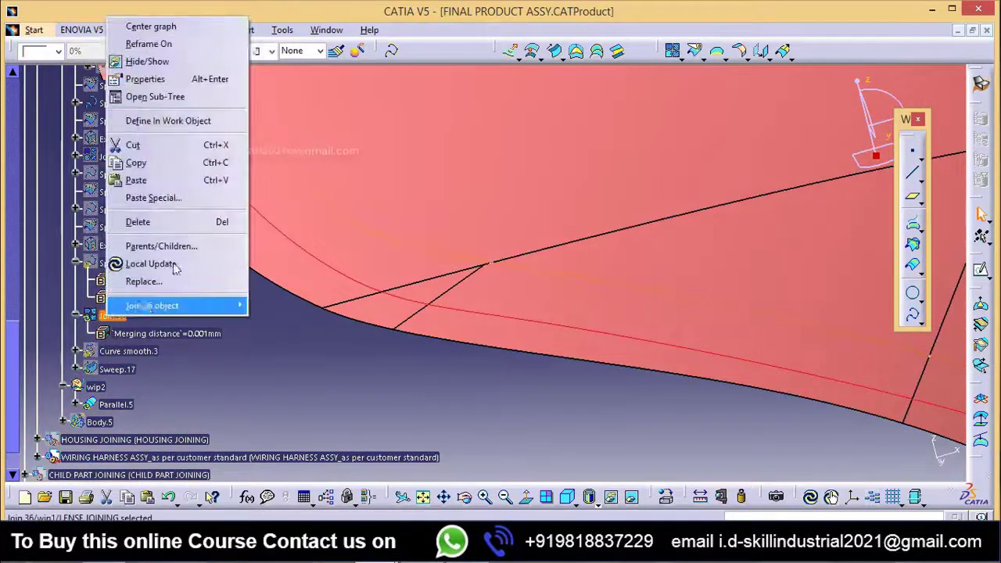
{"action": "left_click", "coordinate": [128, 317]}
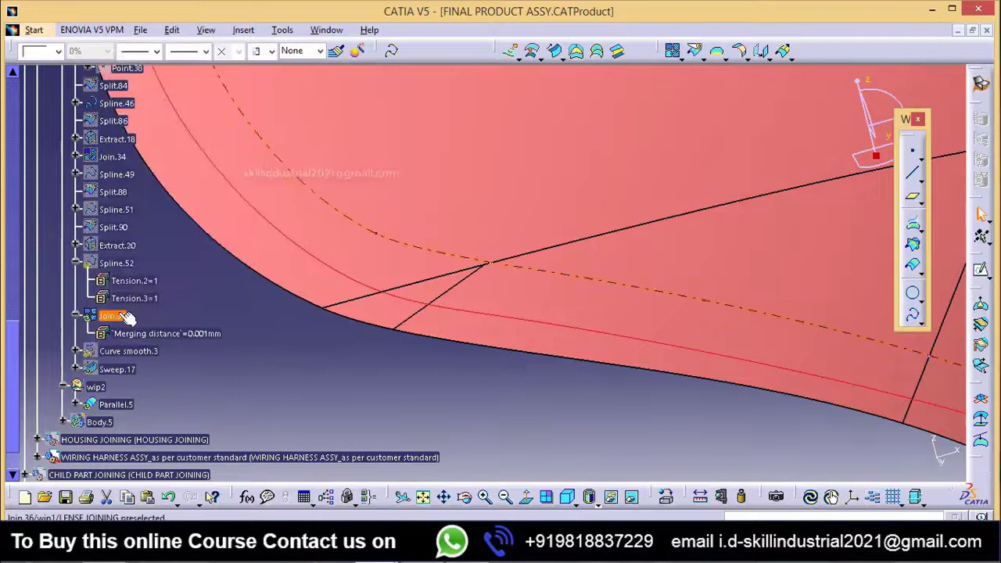
{"action": "right_click", "coordinate": [113, 317]}
{"action": "left_click", "coordinate": [156, 76]}
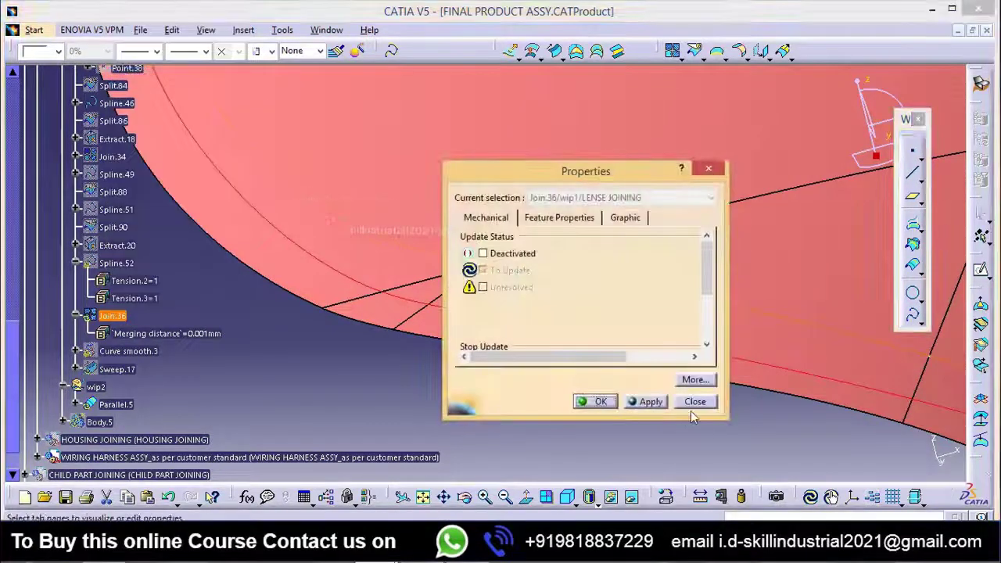
{"action": "left_click", "coordinate": [694, 402]}
{"action": "right_click", "coordinate": [117, 317]}
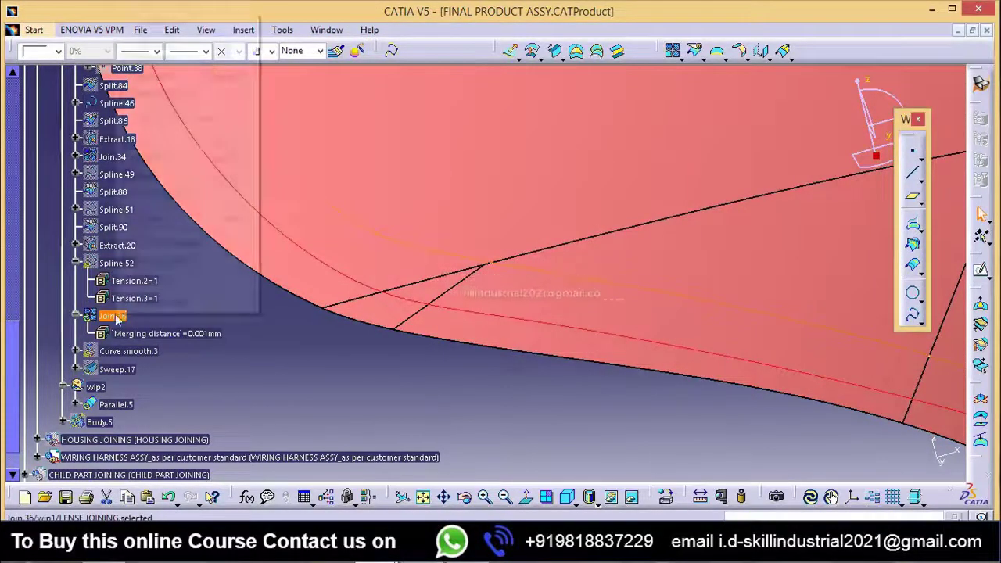
{"action": "left_click", "coordinate": [159, 58]}
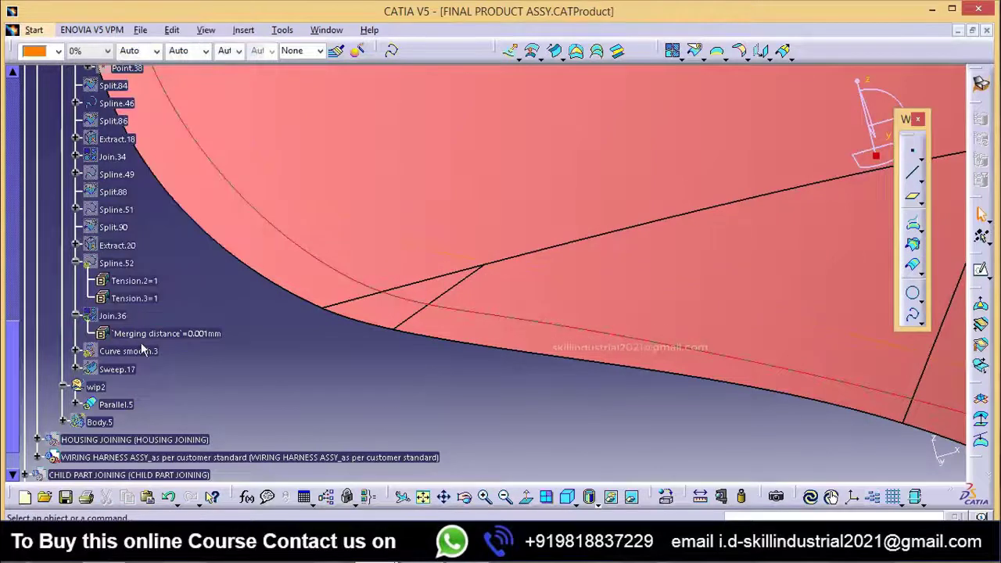
Step: Show Spline.49 and Spline.51 together
{"action": "scroll", "coordinate": [125, 293], "scroll_direction": "up", "scroll_amount": 2}
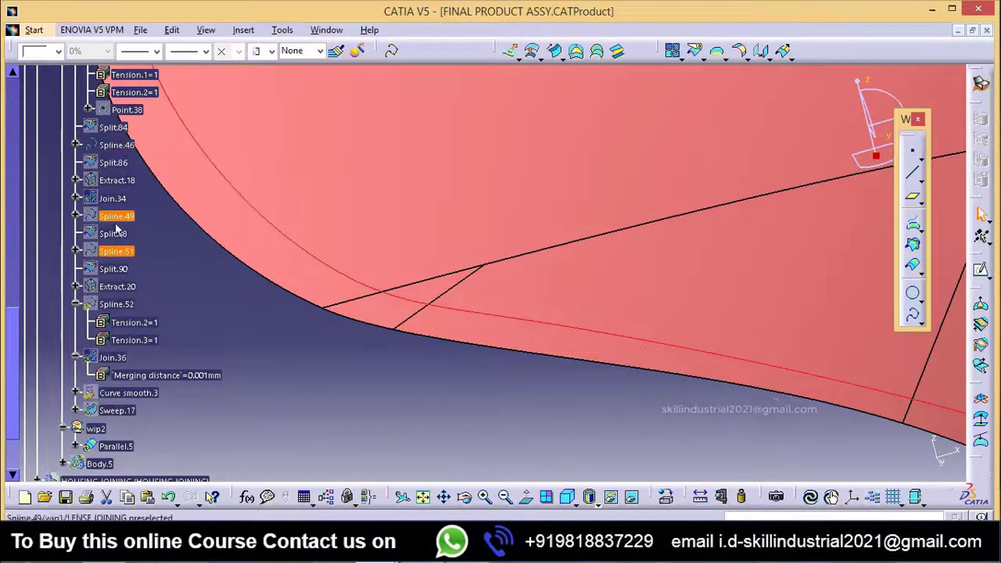
{"action": "right_click", "coordinate": [116, 225]}
{"action": "left_click", "coordinate": [180, 258]}
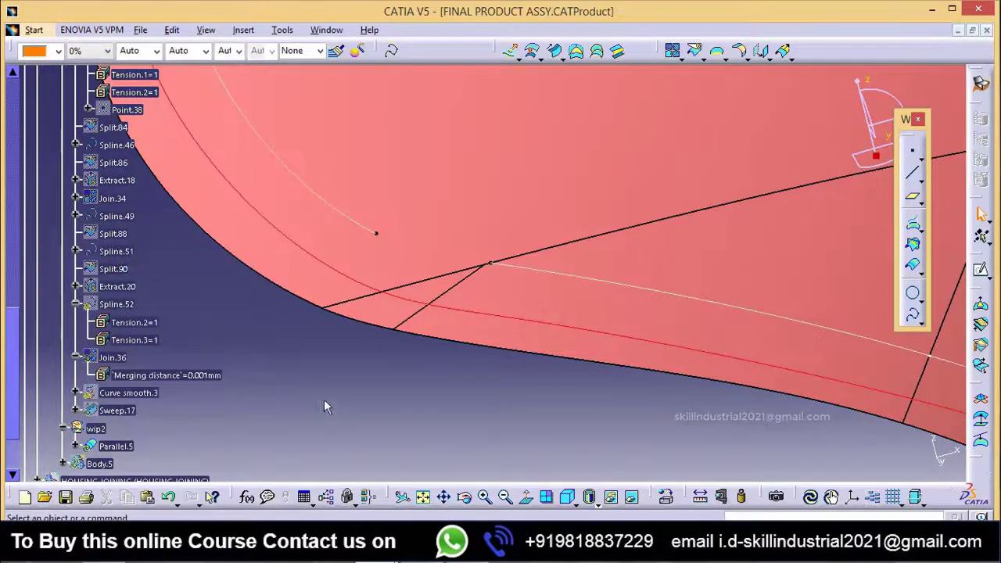
{"action": "middle_click_drag", "start_coordinate": [315, 403], "coordinate": [381, 473]}
{"action": "scroll", "coordinate": [125, 313], "scroll_direction": "up", "scroll_amount": 4}
{"action": "scroll", "coordinate": [141, 348], "scroll_direction": "down", "scroll_amount": 2}
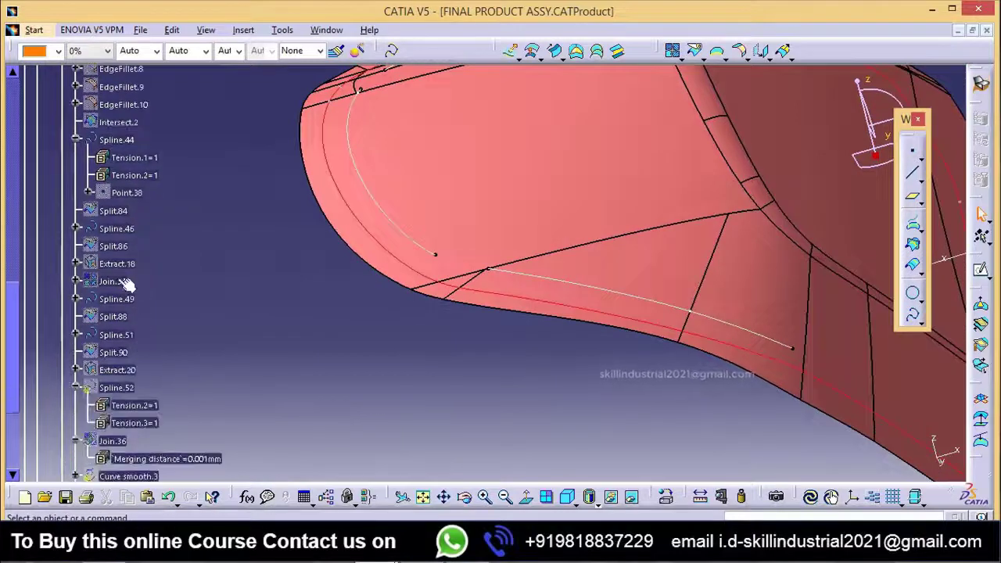
{"action": "right_click", "coordinate": [124, 266]}
{"action": "left_click", "coordinate": [149, 278]}
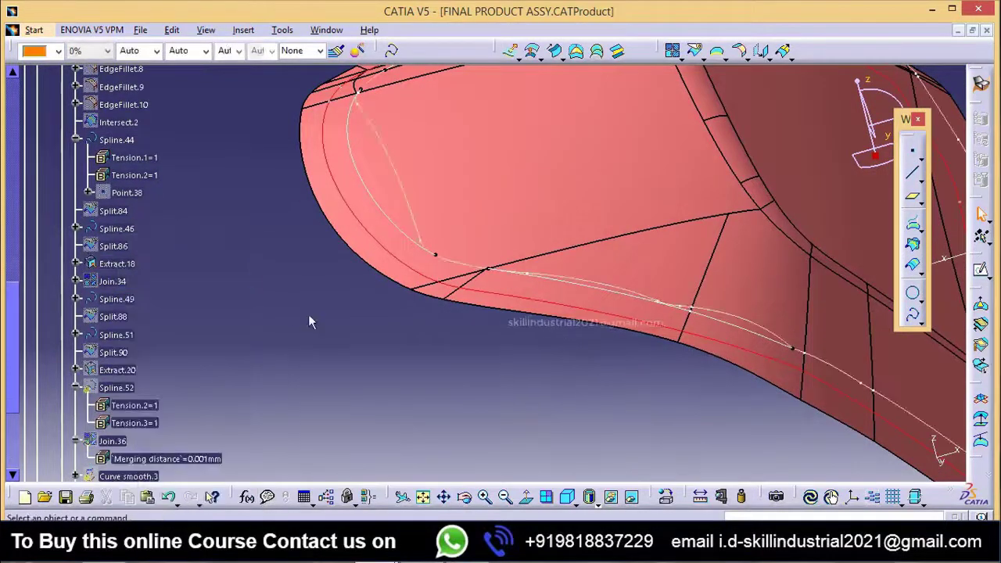
{"action": "middle_click_drag", "start_coordinate": [309, 313], "coordinate": [287, 344]}
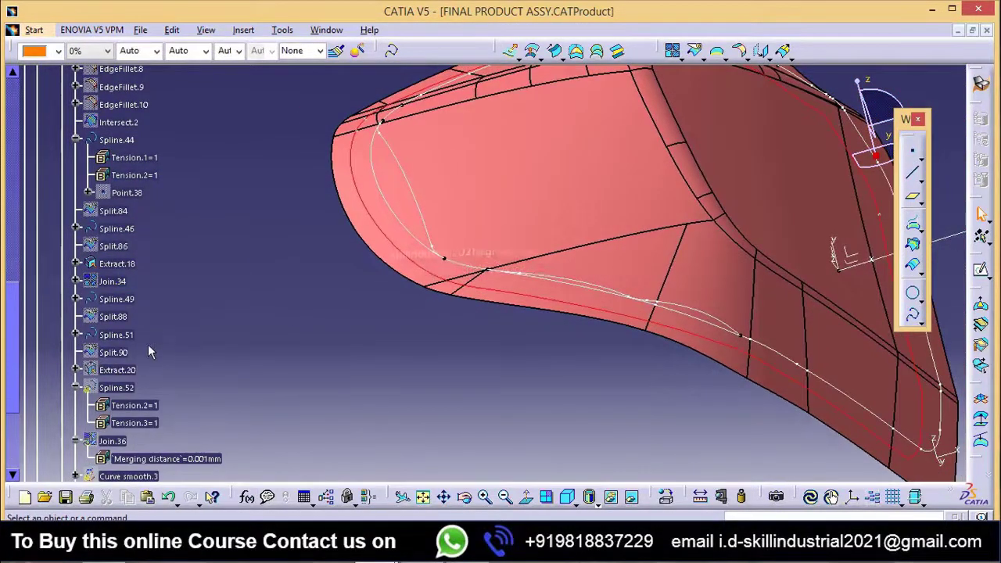
{"action": "right_click", "coordinate": [109, 255]}
{"action": "left_click", "coordinate": [149, 279]}
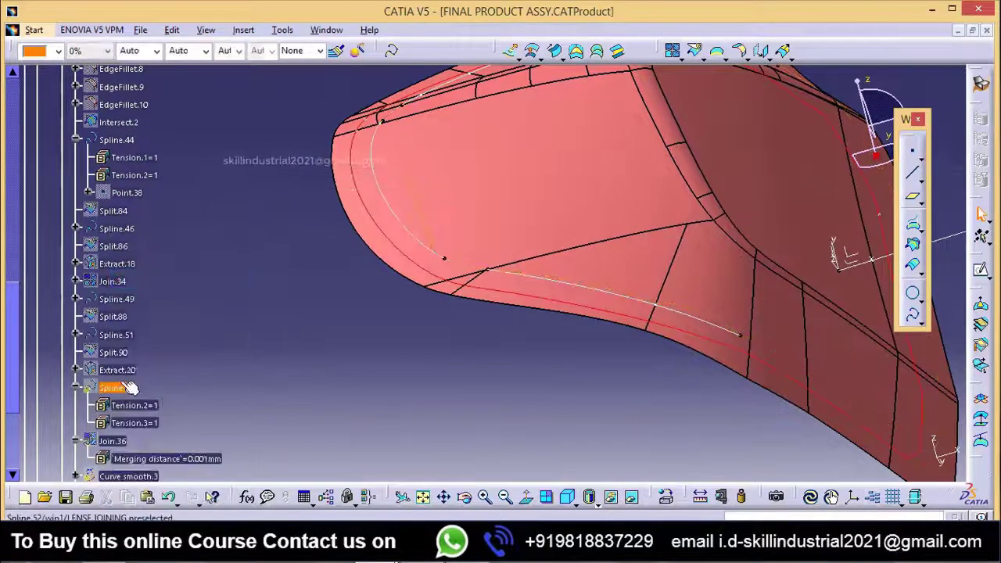
Step: Show Extract.20 in the wip1 geometry
{"action": "right_click", "coordinate": [125, 373]}
{"action": "left_click", "coordinate": [193, 120]}
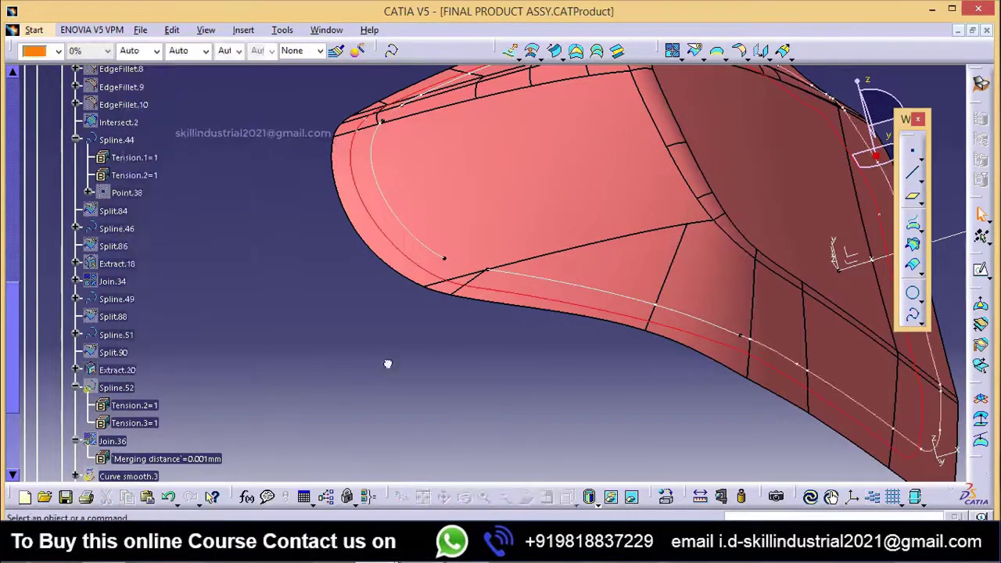
{"action": "scroll", "coordinate": [116, 371], "scroll_direction": "down", "scroll_amount": 1}
{"action": "middle_click_drag", "start_coordinate": [458, 295], "coordinate": [458, 360]}
Step: Edit Spline.52 and remove both of its points, Spline.49\Vertex.31 and Spline.51\Vertex.30
{"action": "left_click", "coordinate": [116, 344]}
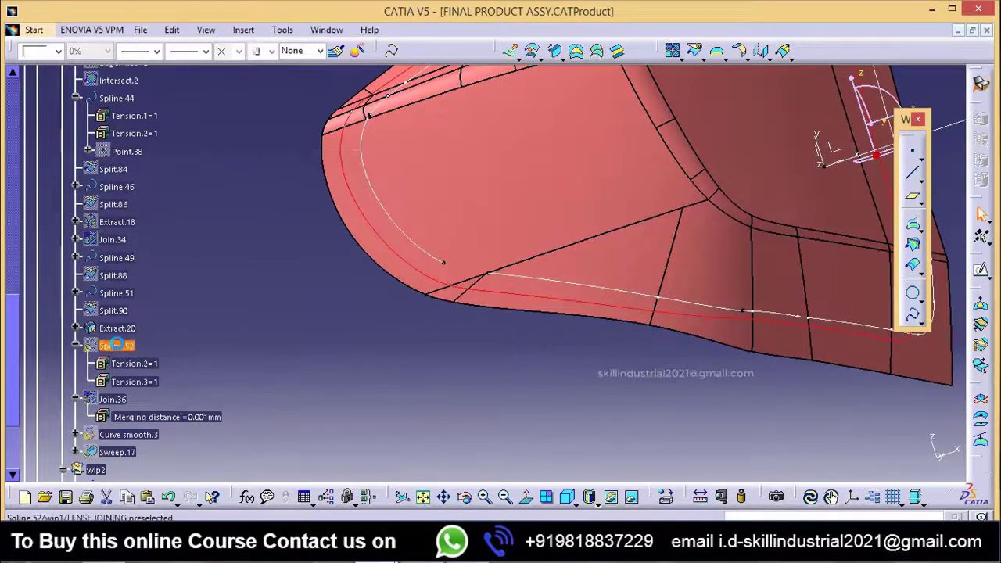
{"action": "double_click", "coordinate": [117, 346]}
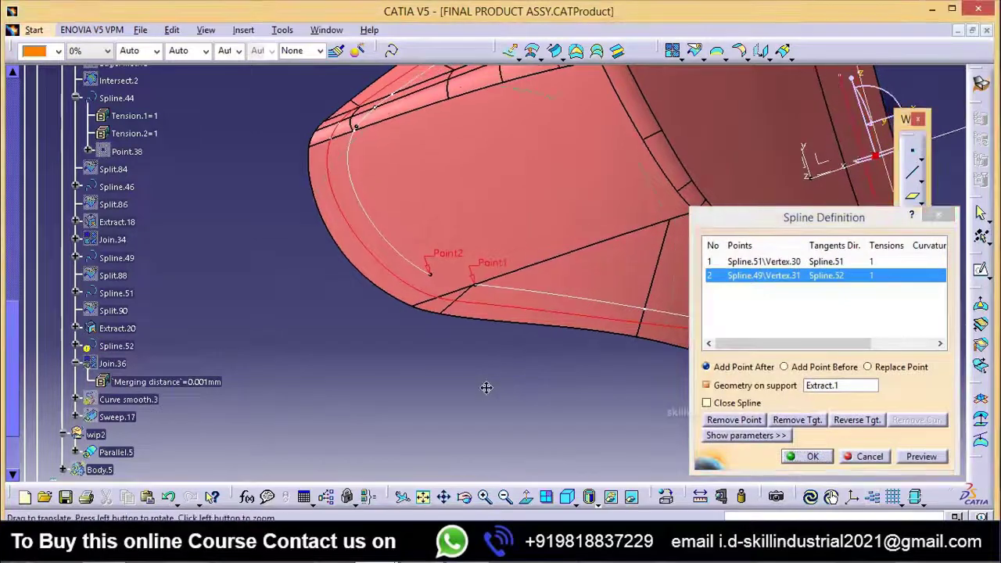
{"action": "middle_click_drag", "start_coordinate": [538, 281], "coordinate": [512, 197], "text": "ctrl"}
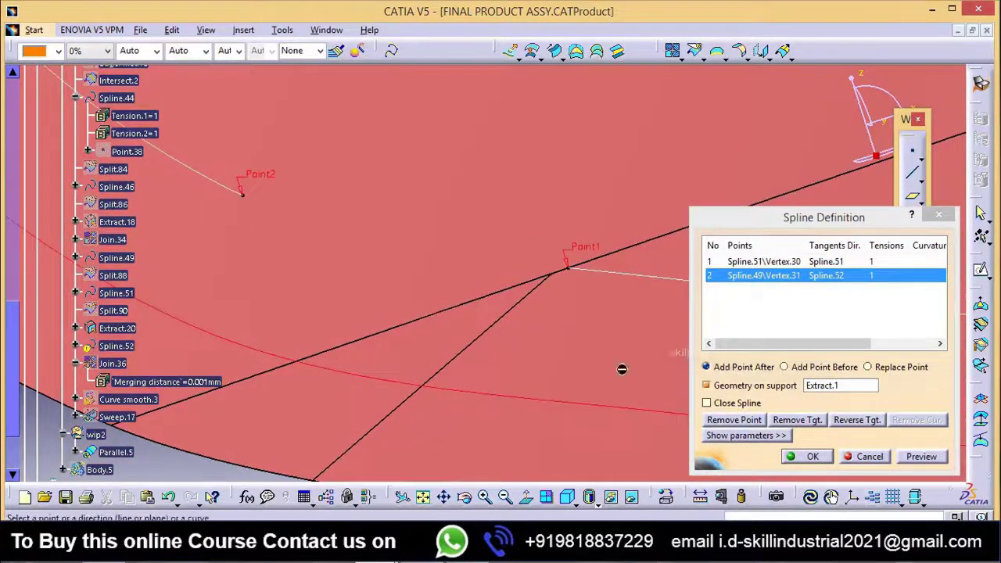
{"action": "left_click", "coordinate": [741, 421]}
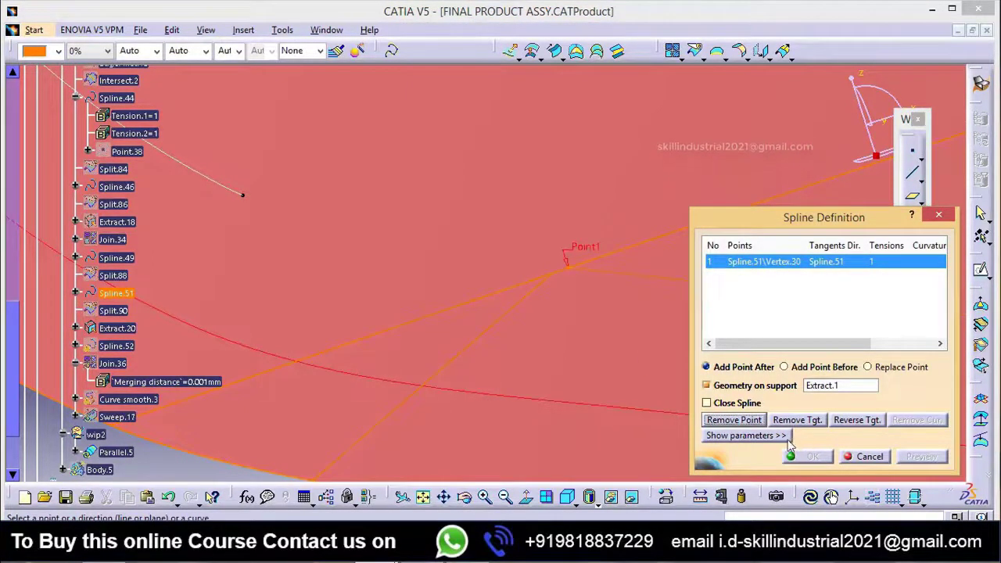
{"action": "left_click", "coordinate": [731, 266]}
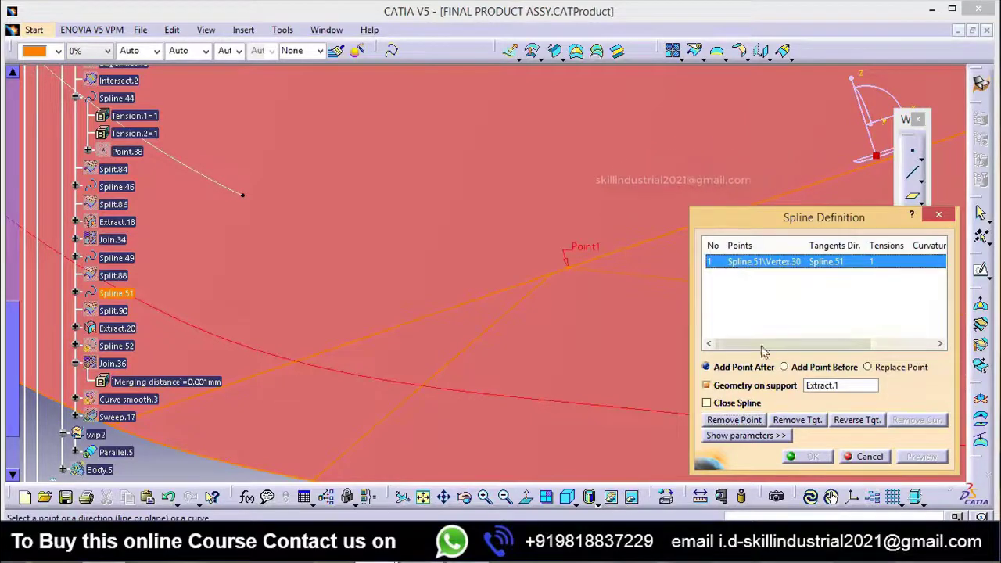
{"action": "left_click", "coordinate": [731, 419]}
Step: Add the free end vertex of Spline.49 as the first point of Spline.52, with Spline.49 as its tangent direction
{"action": "middle_click_drag", "start_coordinate": [536, 273], "coordinate": [448, 289]}
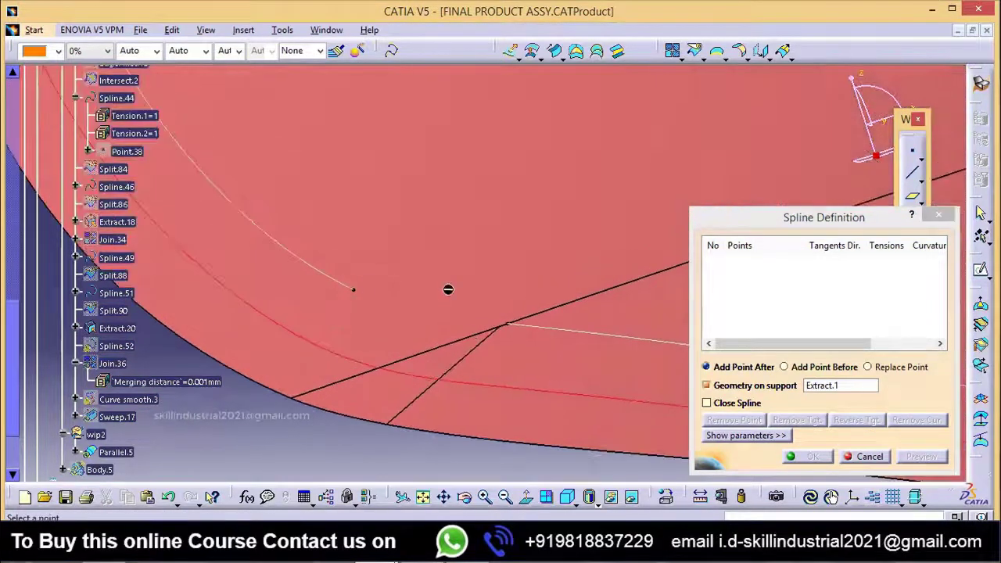
{"action": "left_click", "coordinate": [361, 295]}
{"action": "middle_click_drag", "start_coordinate": [340, 279], "coordinate": [554, 337], "text": "ctrl"}
{"action": "left_click", "coordinate": [715, 264]}
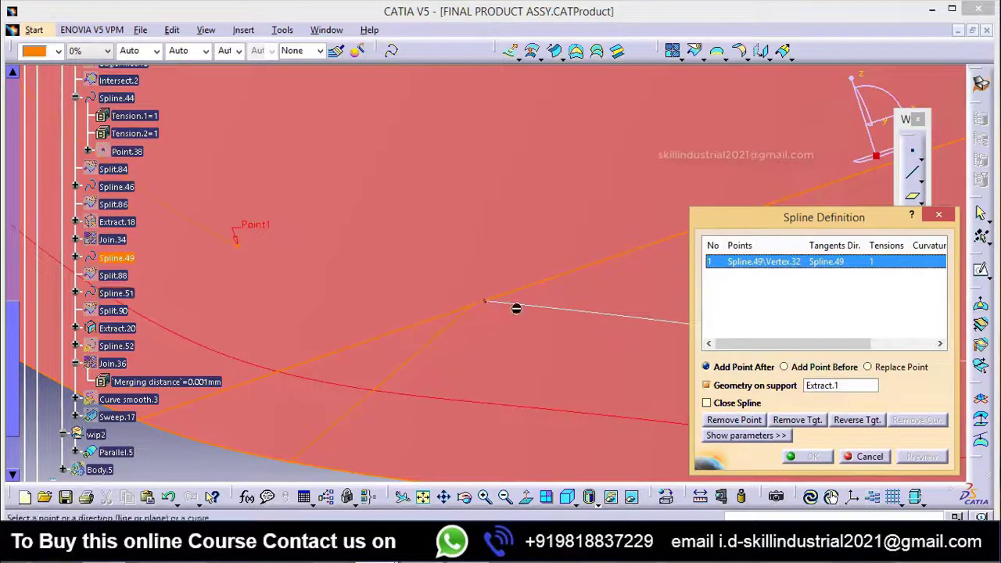
Step: Add the facing end vertex of Spline.51 as the second point, with Spline.51 as its tangent direction, and dismiss the update errors
{"action": "left_click", "coordinate": [490, 307]}
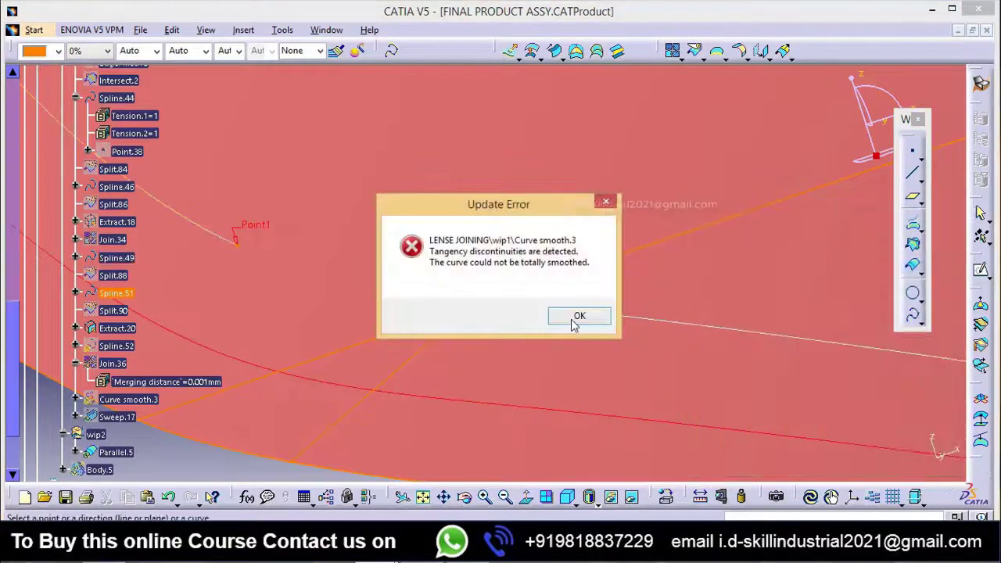
{"action": "left_click", "coordinate": [576, 315]}
{"action": "left_click", "coordinate": [602, 318]}
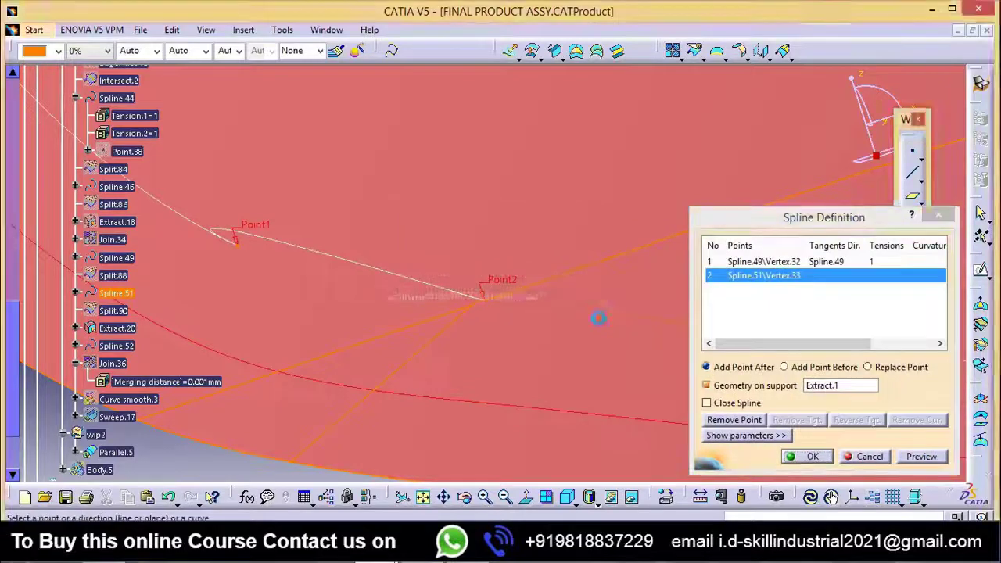
{"action": "left_click", "coordinate": [579, 317]}
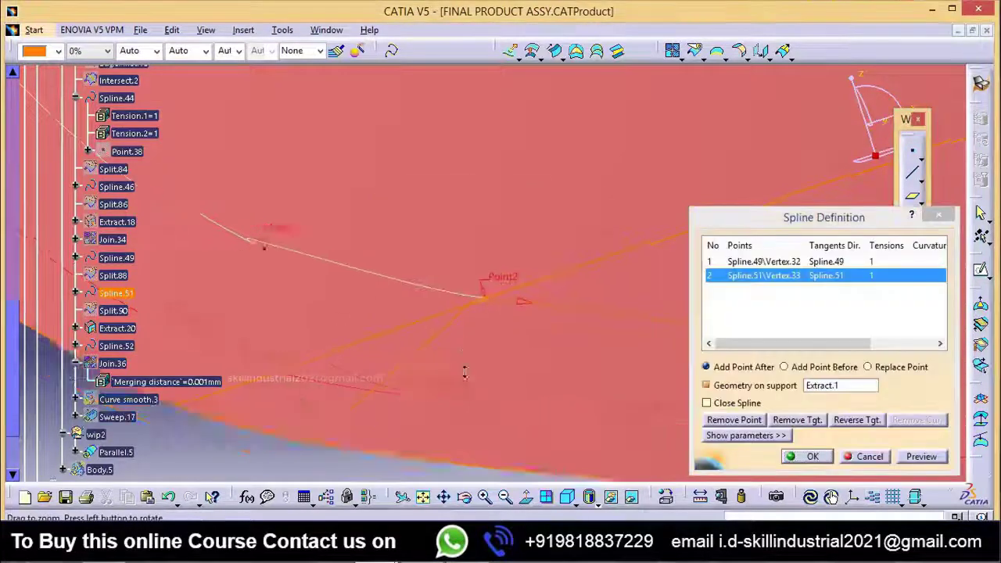
Step: Reverse the tangent direction at the Spline.49 end point of Spline.52 and accept the spline definition
{"action": "left_click", "coordinate": [826, 263]}
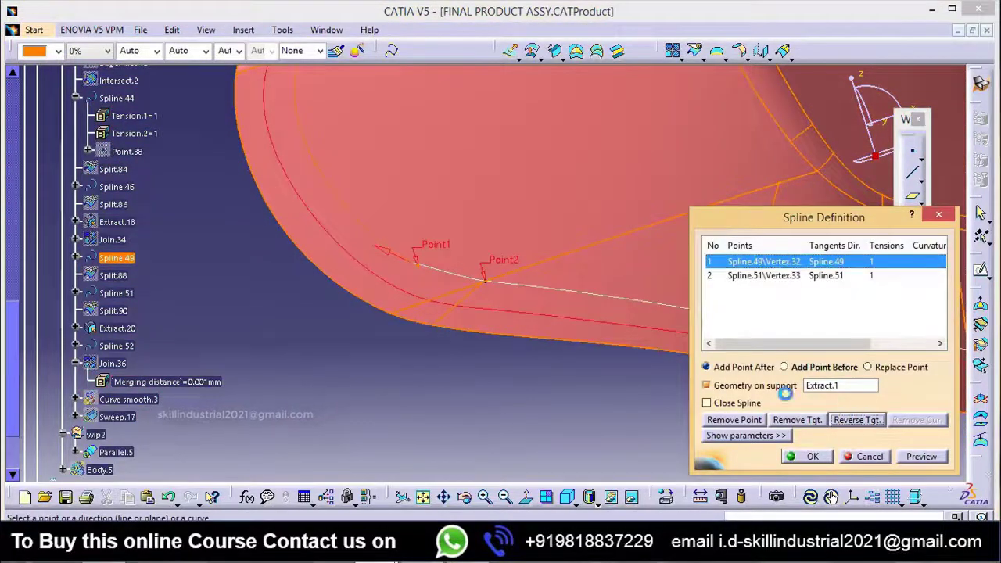
{"action": "middle_click_drag", "start_coordinate": [560, 396], "coordinate": [579, 105]}
{"action": "middle_click_drag", "start_coordinate": [547, 291], "coordinate": [552, 380]}
{"action": "left_click", "coordinate": [806, 456]}
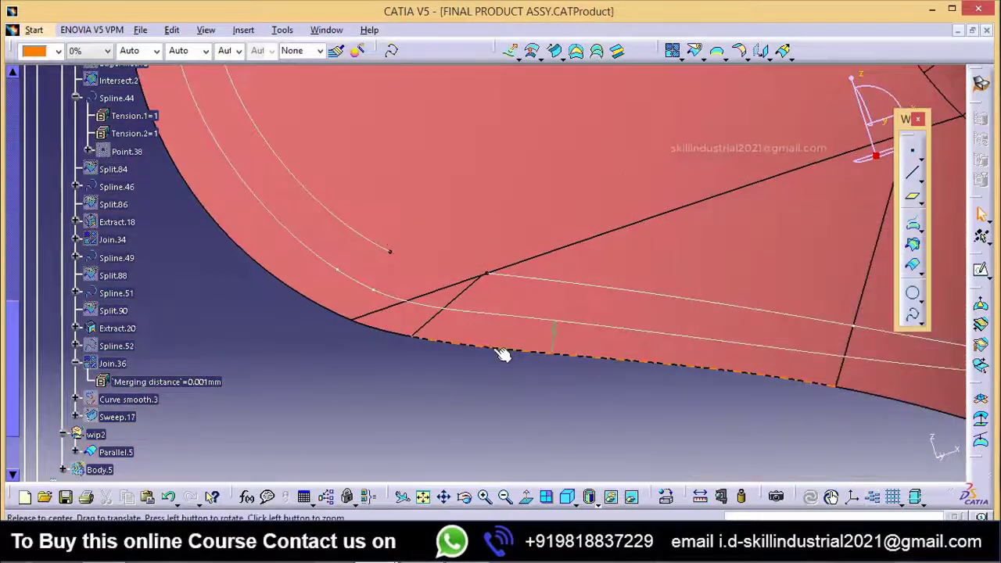
Step: Show Spline.52 in the wip1 geometry
{"action": "middle_click_drag", "start_coordinate": [505, 351], "coordinate": [512, 423]}
{"action": "right_click", "coordinate": [123, 352]}
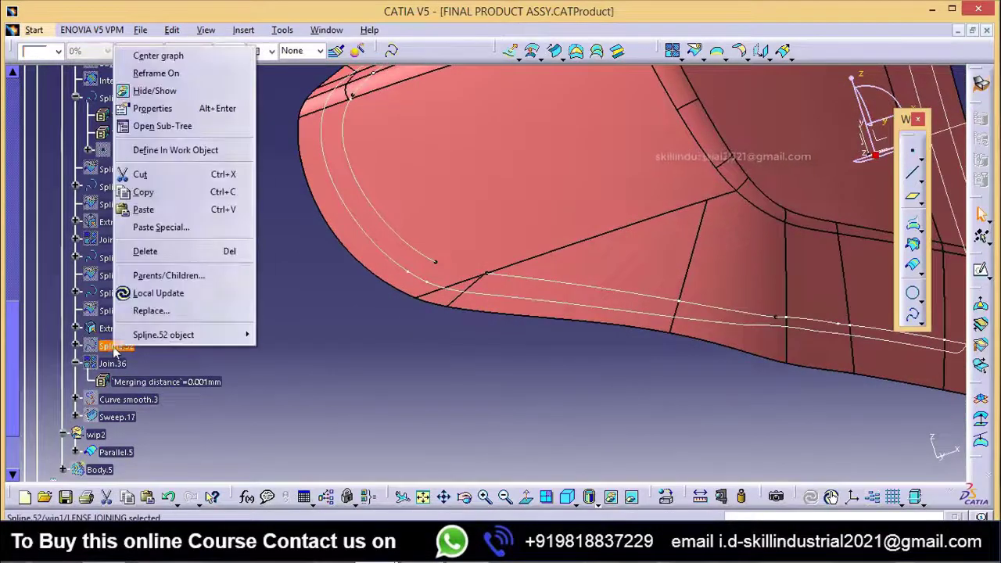
{"action": "left_click", "coordinate": [161, 91]}
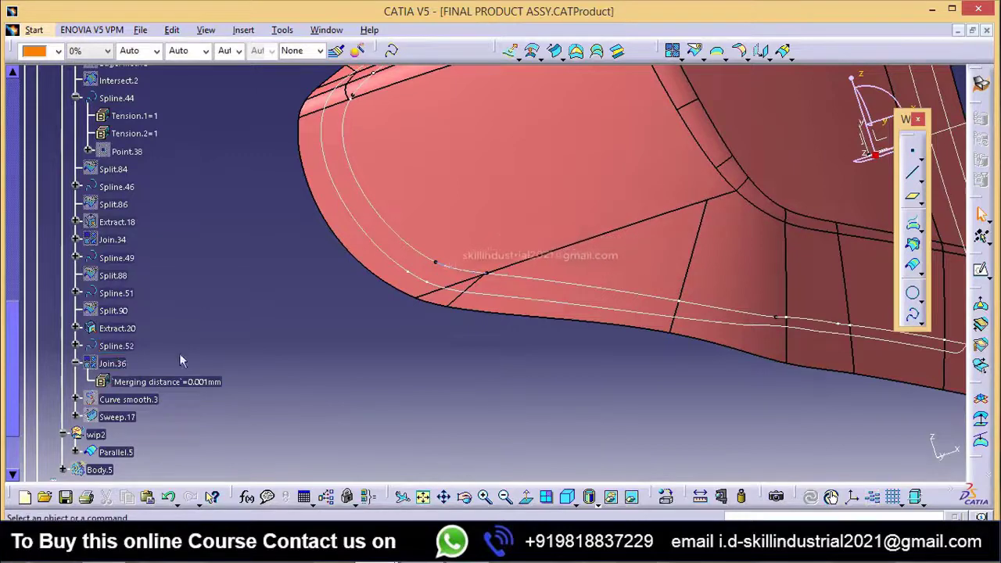
Step: Check the elements joined in Join.36, leave its definition as it is, and inspect the curve loop
{"action": "double_click", "coordinate": [111, 363]}
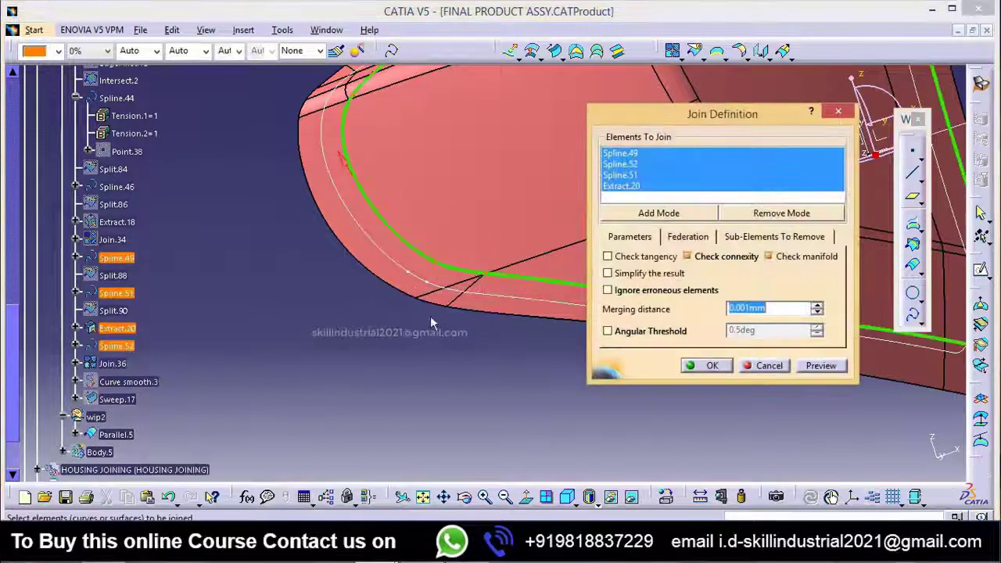
{"action": "left_click", "coordinate": [768, 365]}
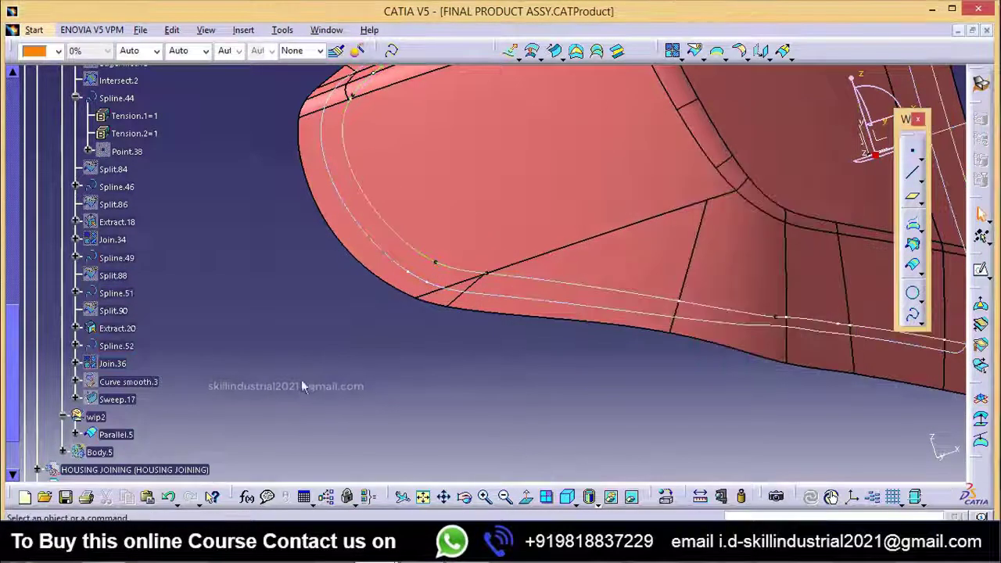
{"action": "middle_click_drag", "start_coordinate": [522, 321], "coordinate": [578, 298]}
{"action": "middle_click_drag", "start_coordinate": [324, 339], "coordinate": [353, 363]}
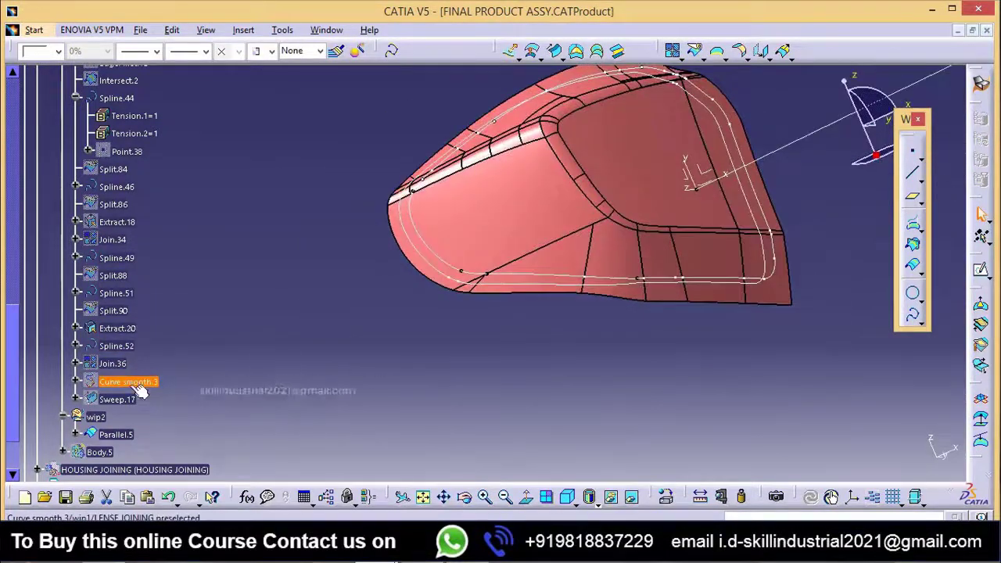
Step: Show the Sweep.17 surface and view it from the inner side of the lens
{"action": "left_click", "coordinate": [112, 400]}
{"action": "middle_click_drag", "start_coordinate": [515, 402], "coordinate": [512, 418]}
{"action": "right_click", "coordinate": [118, 399]}
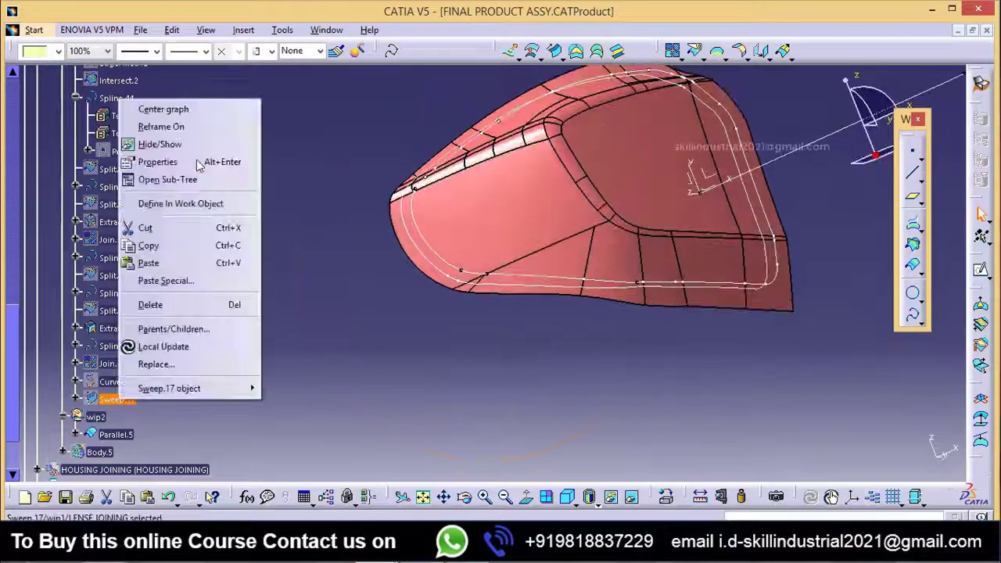
{"action": "left_click", "coordinate": [160, 143]}
{"action": "middle_click_drag", "start_coordinate": [591, 423], "coordinate": [357, 273]}
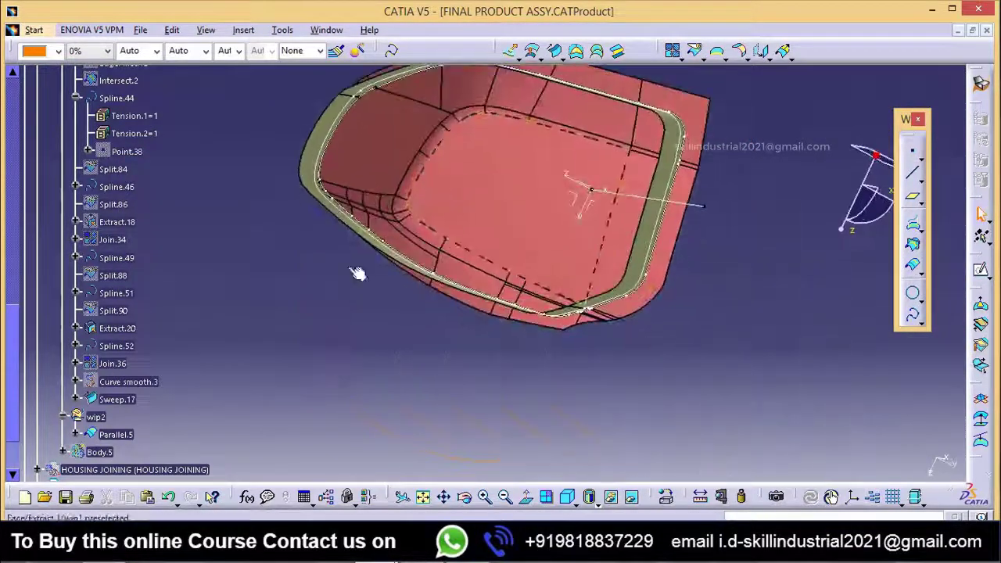
Step: Define the wip2 geometrical set as the in-work object
{"action": "right_click", "coordinate": [95, 418]}
{"action": "left_click", "coordinate": [149, 220]}
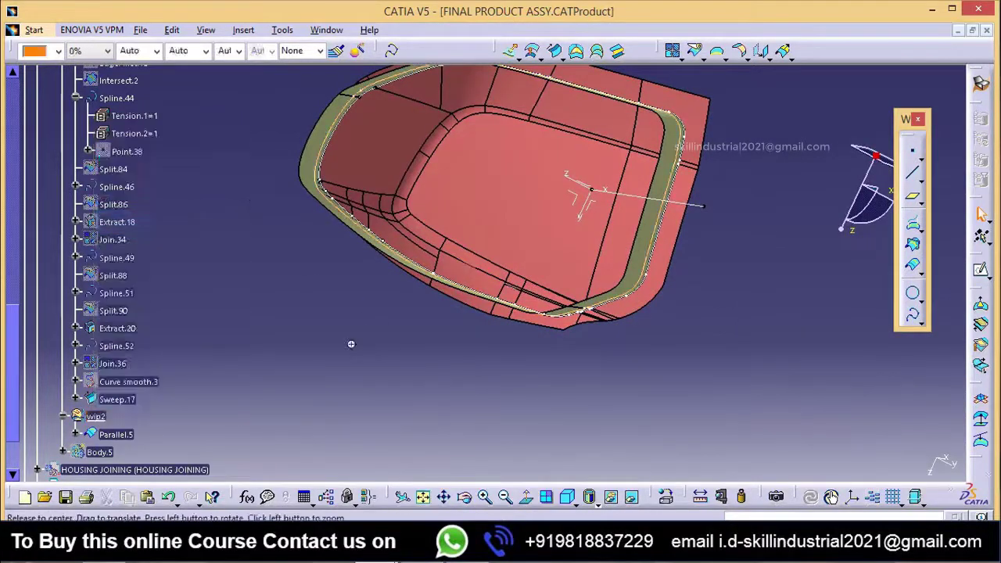
{"action": "middle_click_drag", "start_coordinate": [372, 309], "coordinate": [469, 375]}
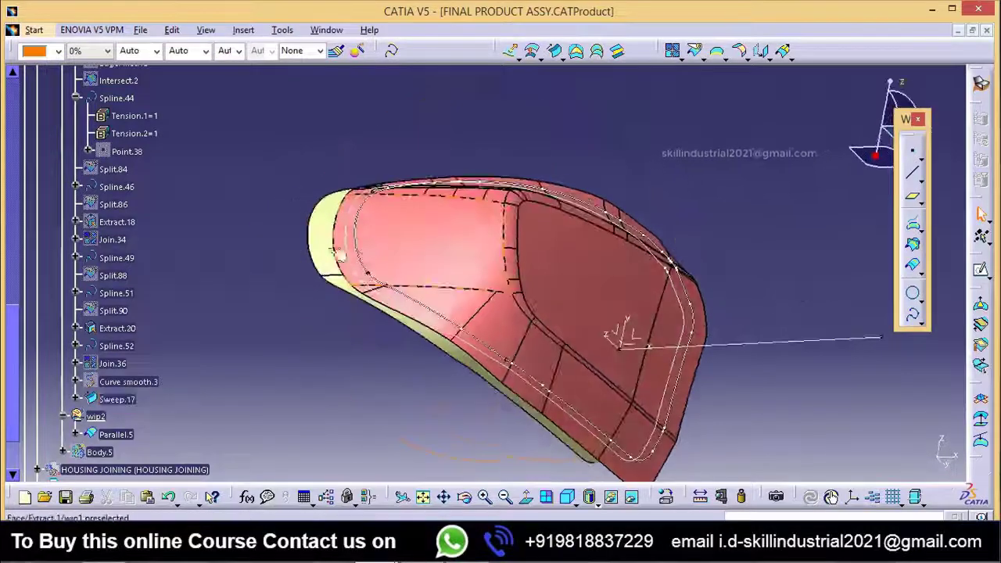
Step: Hide the Sweep.17 surface
{"action": "left_click", "coordinate": [117, 399]}
{"action": "right_click", "coordinate": [118, 398]}
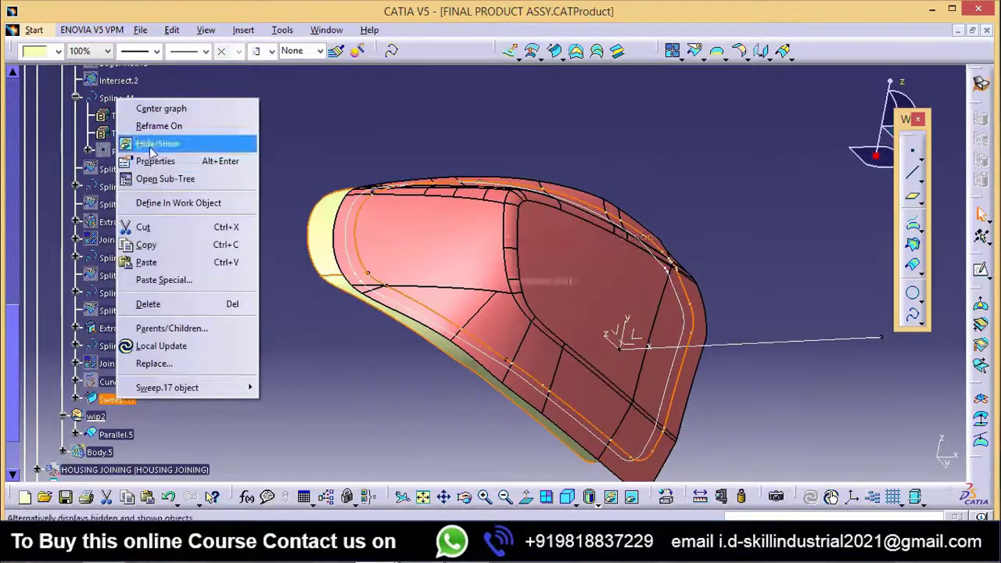
{"action": "left_click", "coordinate": [150, 144]}
{"action": "middle_click_drag", "start_coordinate": [482, 402], "coordinate": [470, 466]}
{"action": "middle_click_drag", "start_coordinate": [469, 358], "coordinate": [484, 380]}
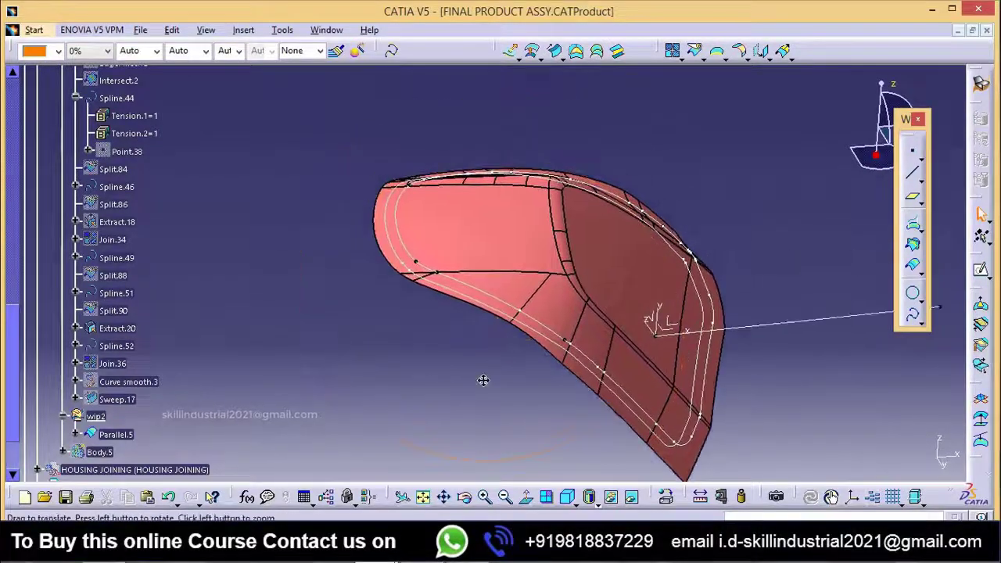
Step: Create a join containing only the Parallel.5 curve, with the tangency check enabled
{"action": "middle_click_drag", "start_coordinate": [519, 266], "coordinate": [512, 338]}
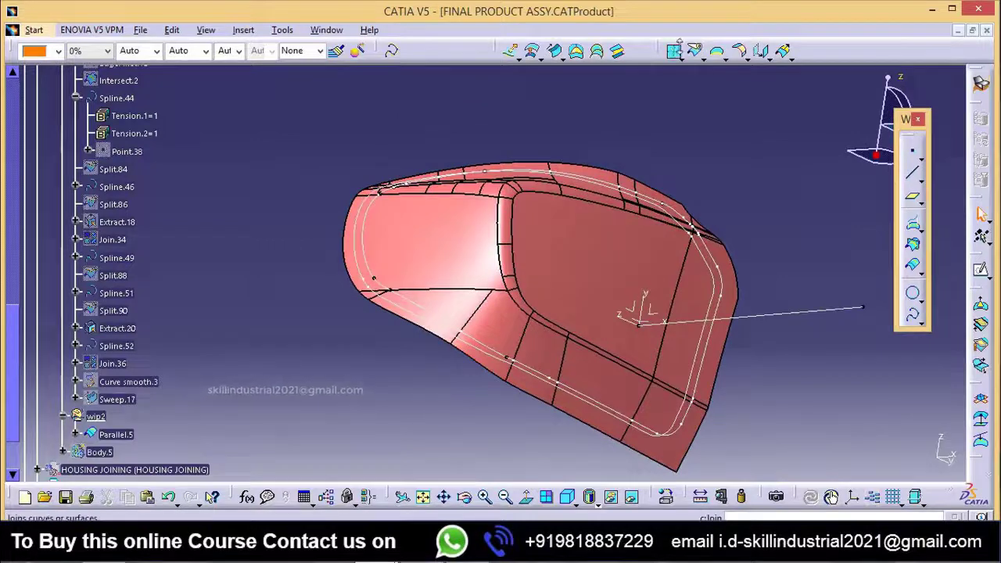
{"action": "left_click", "coordinate": [677, 48]}
{"action": "middle_click_drag", "start_coordinate": [414, 240], "coordinate": [443, 207]}
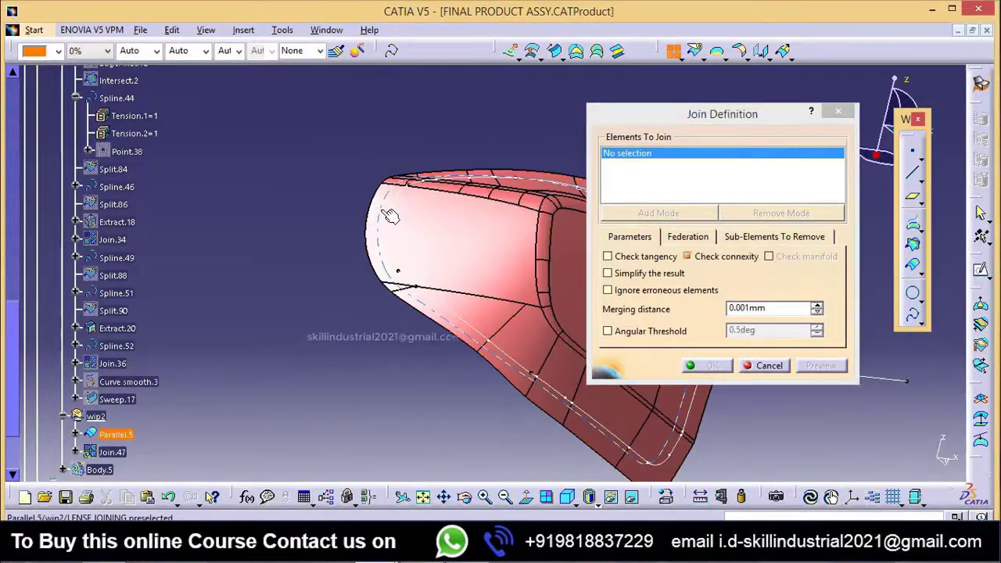
{"action": "left_click", "coordinate": [368, 235]}
{"action": "middle_click_drag", "start_coordinate": [465, 290], "coordinate": [367, 251]}
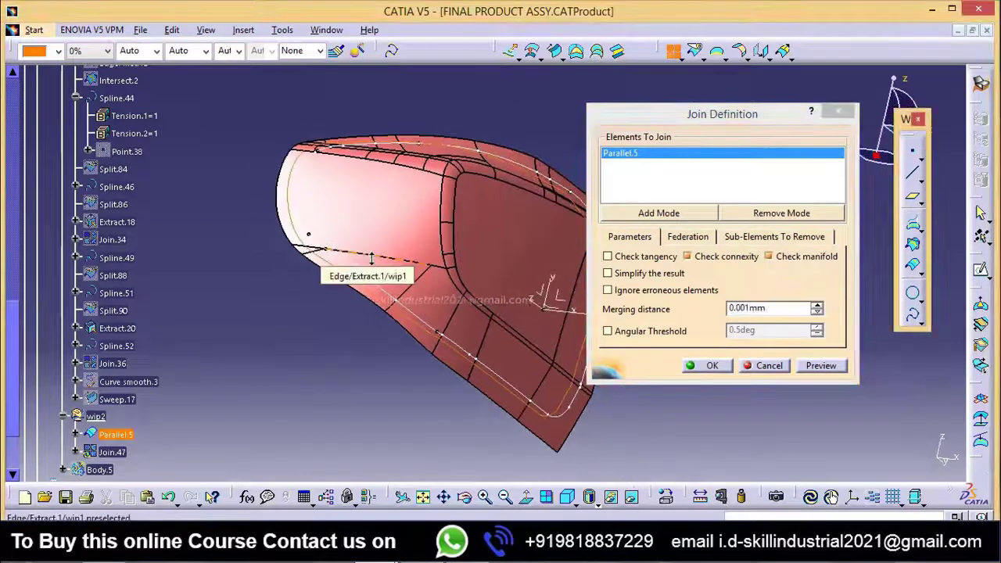
{"action": "middle_click_drag", "start_coordinate": [503, 313], "coordinate": [389, 377]}
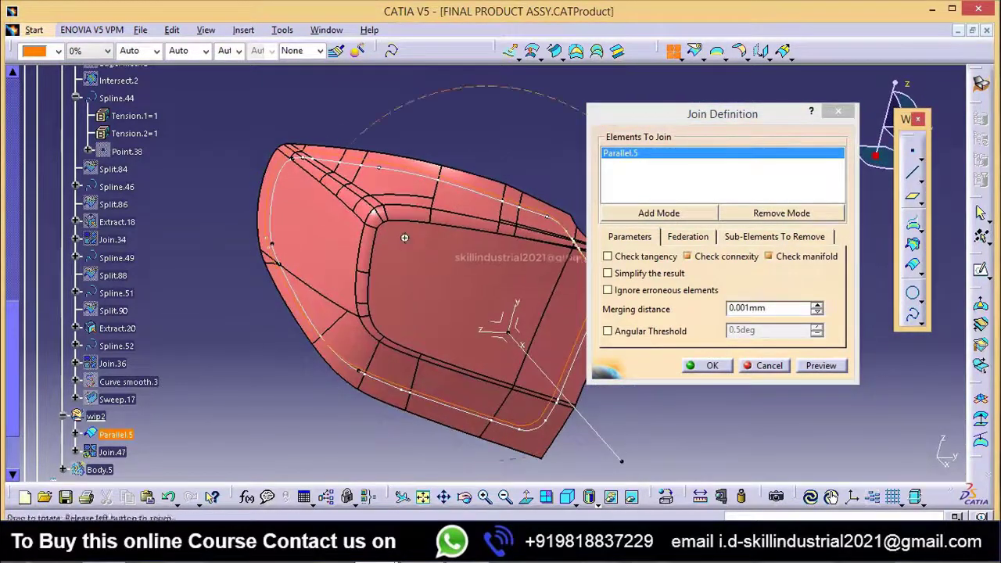
{"action": "middle_click_drag", "start_coordinate": [404, 237], "coordinate": [606, 259]}
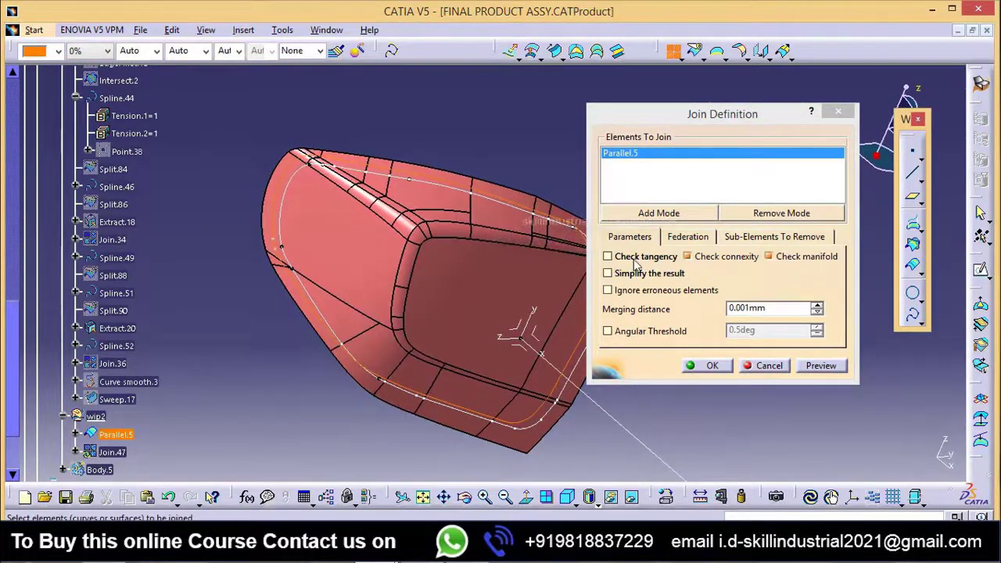
{"action": "left_click", "coordinate": [635, 264]}
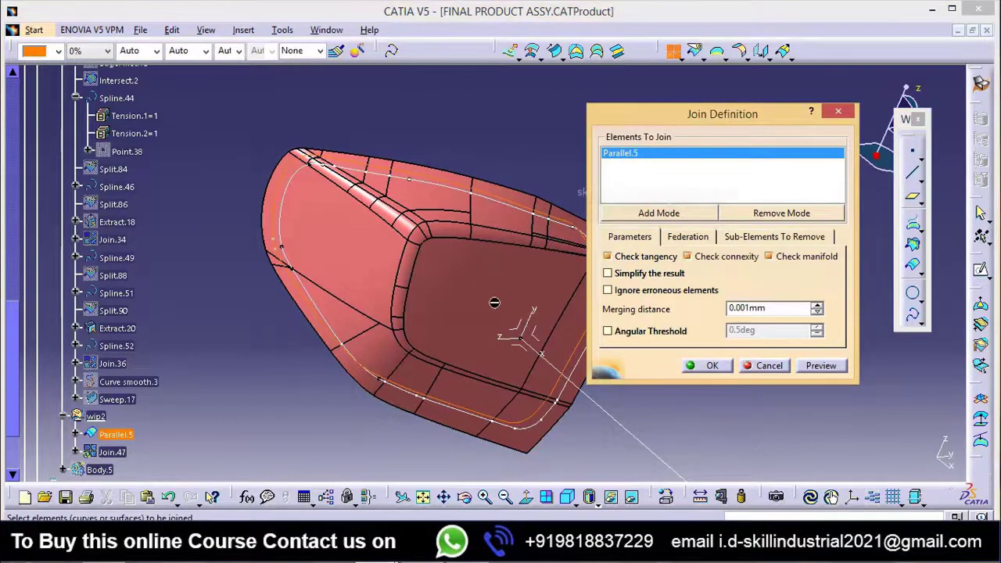
{"action": "middle_click_drag", "start_coordinate": [436, 288], "coordinate": [423, 309]}
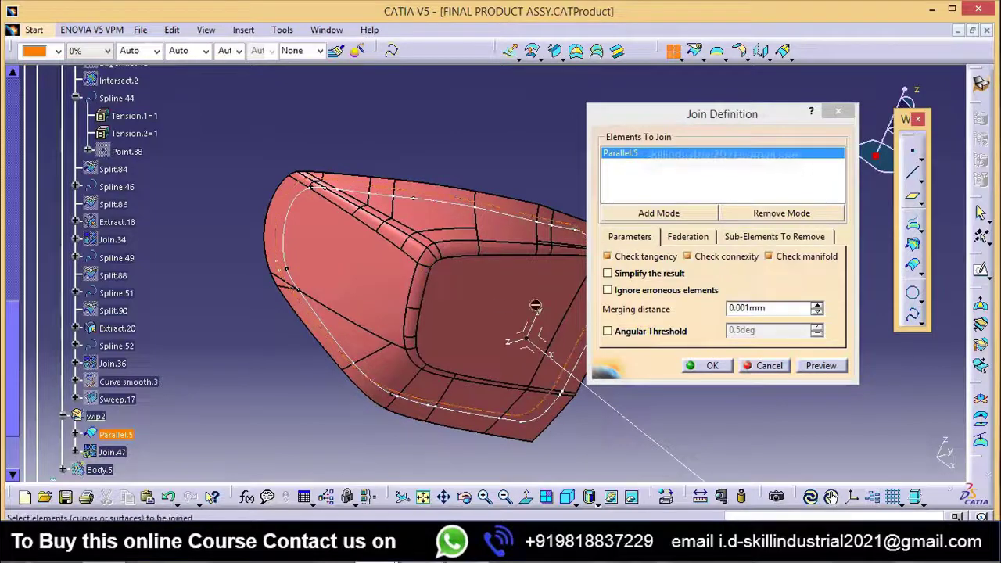
{"action": "middle_click_drag", "start_coordinate": [500, 296], "coordinate": [509, 286]}
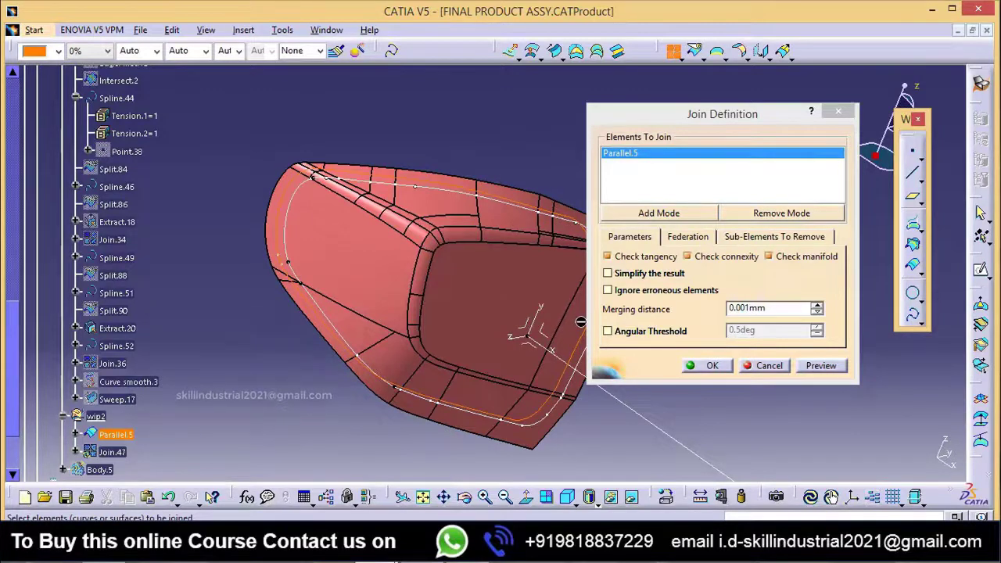
{"action": "left_click", "coordinate": [724, 371]}
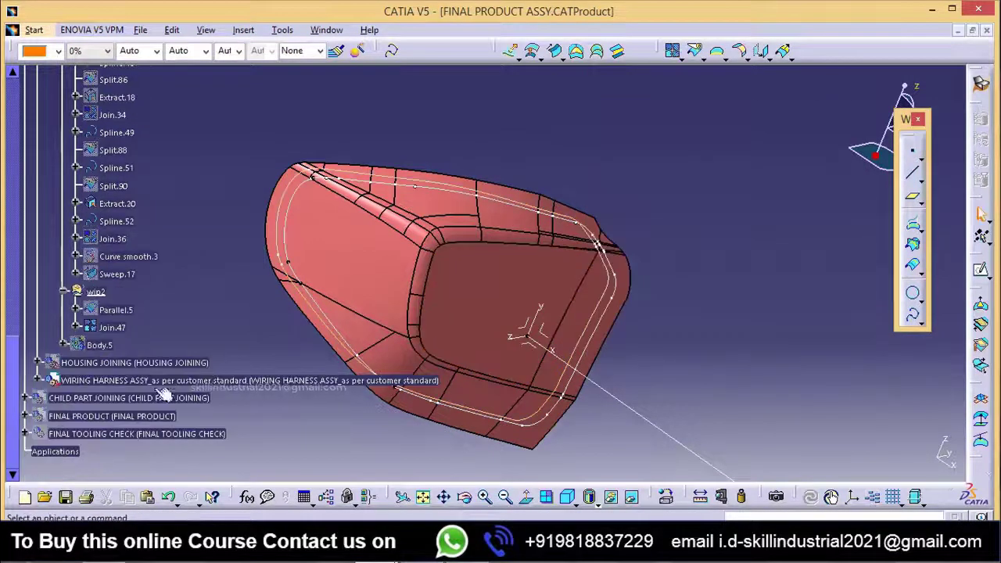
Step: Delete Join.47 from wip2
{"action": "left_click", "coordinate": [110, 327]}
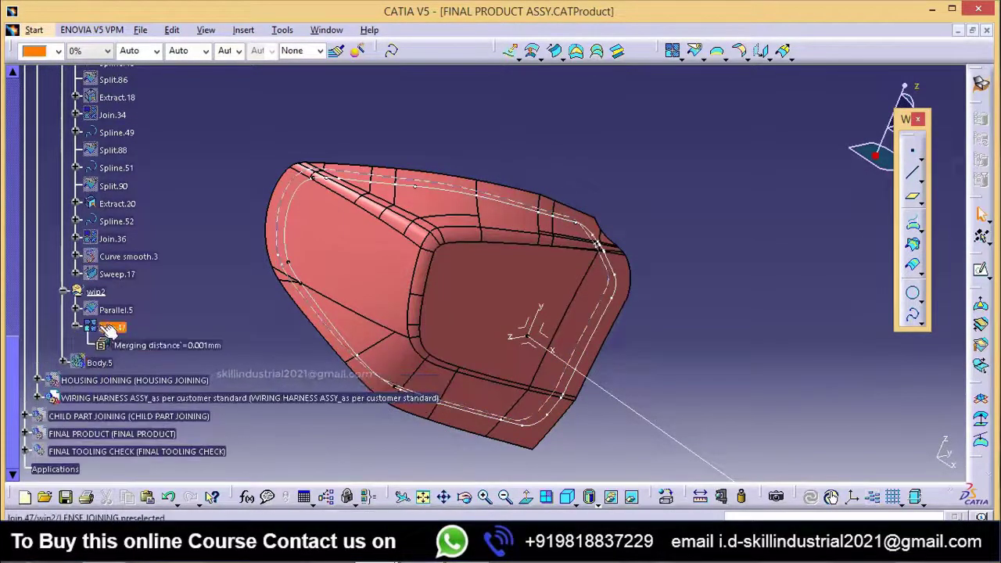
{"action": "middle_click_drag", "start_coordinate": [435, 311], "coordinate": [566, 305]}
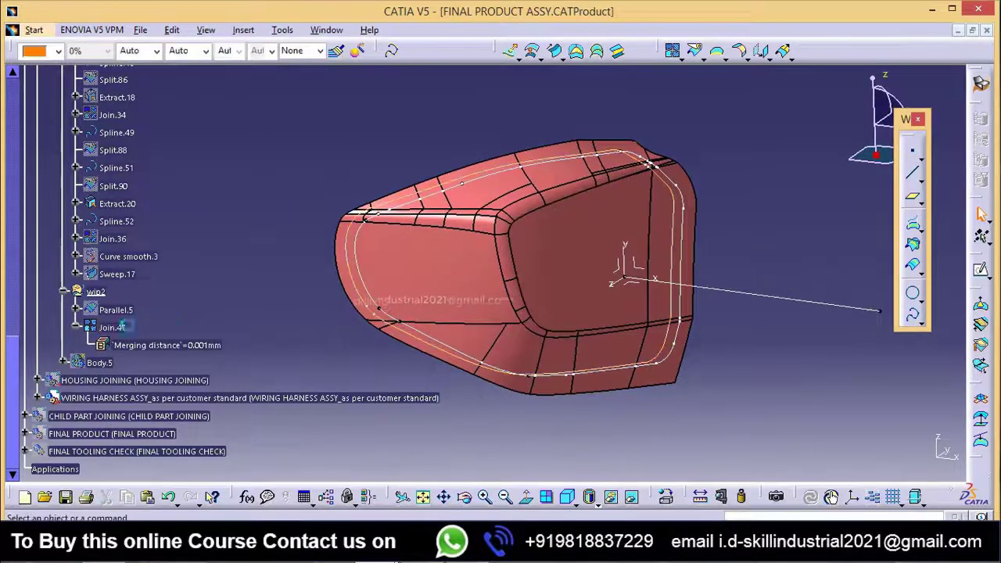
{"action": "right_click", "coordinate": [111, 328]}
{"action": "left_click", "coordinate": [168, 232]}
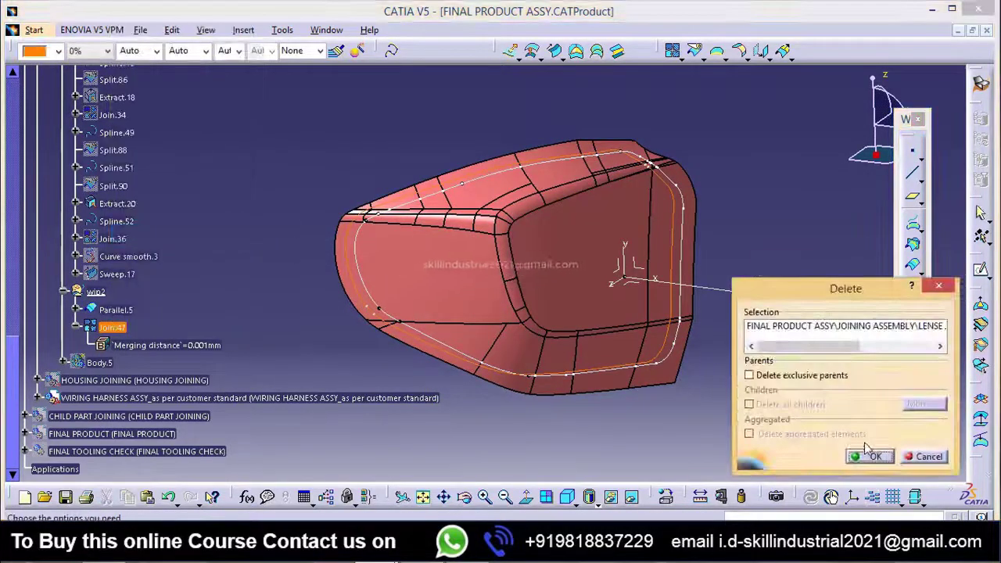
{"action": "left_click", "coordinate": [874, 456]}
Step: Start a line-profile swept surface with draft direction, using Parallel.5 as guide curve and the tooling direction as draft direction
{"action": "middle_click_drag", "start_coordinate": [469, 281], "coordinate": [509, 320]}
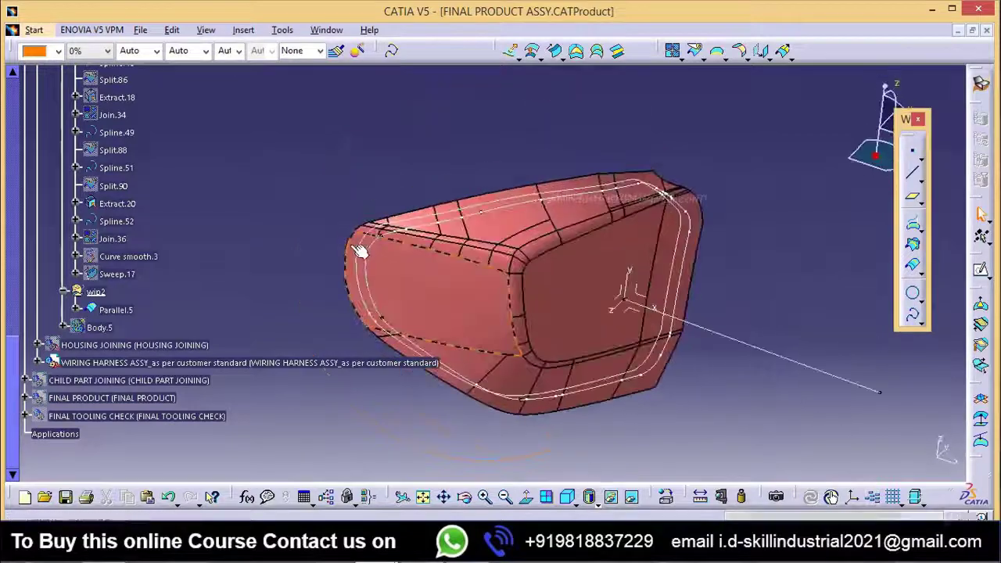
{"action": "middle_click_drag", "start_coordinate": [585, 257], "coordinate": [479, 435]}
{"action": "middle_click_drag", "start_coordinate": [594, 256], "coordinate": [618, 227]}
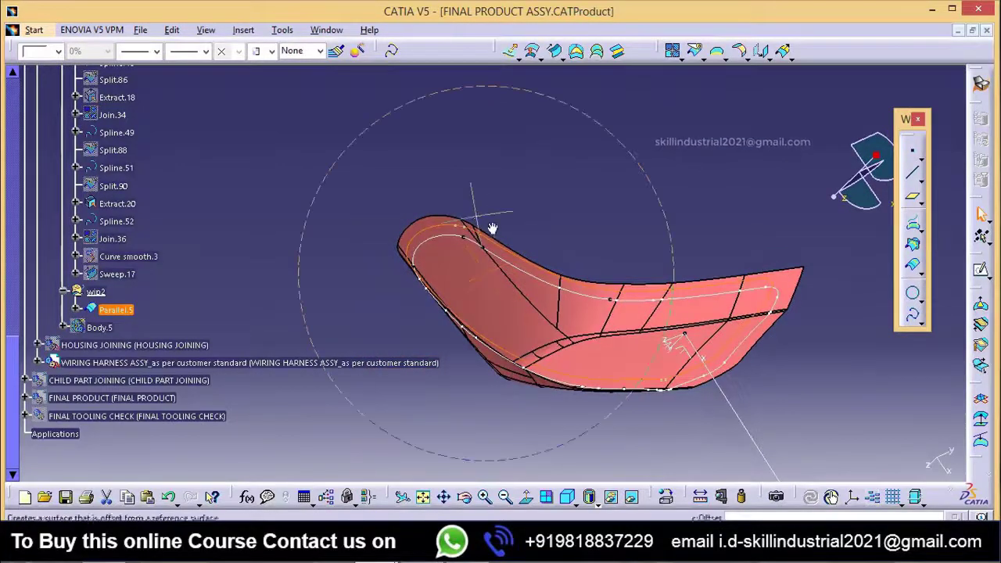
{"action": "middle_click_drag", "start_coordinate": [492, 228], "coordinate": [500, 211]}
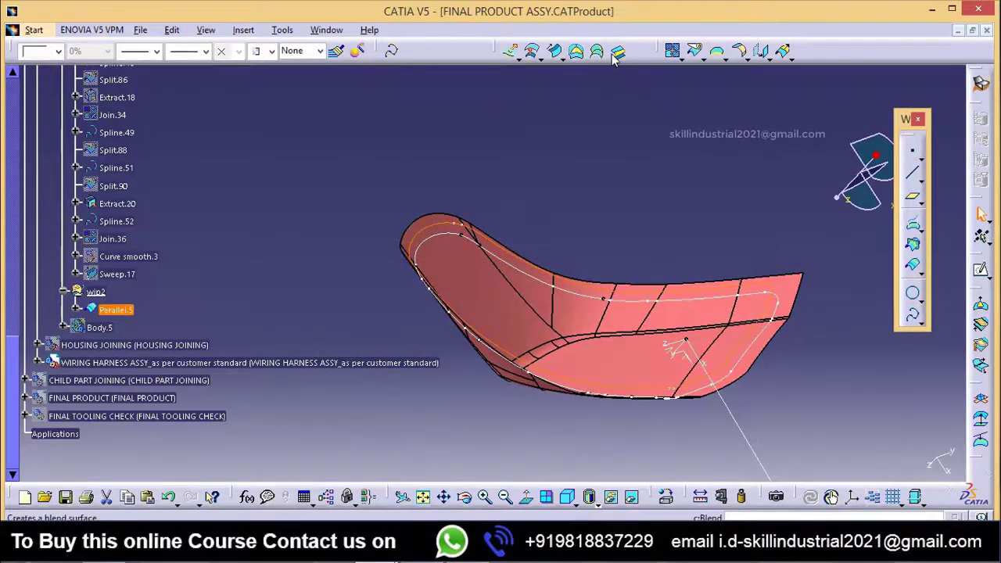
{"action": "left_click", "coordinate": [556, 51]}
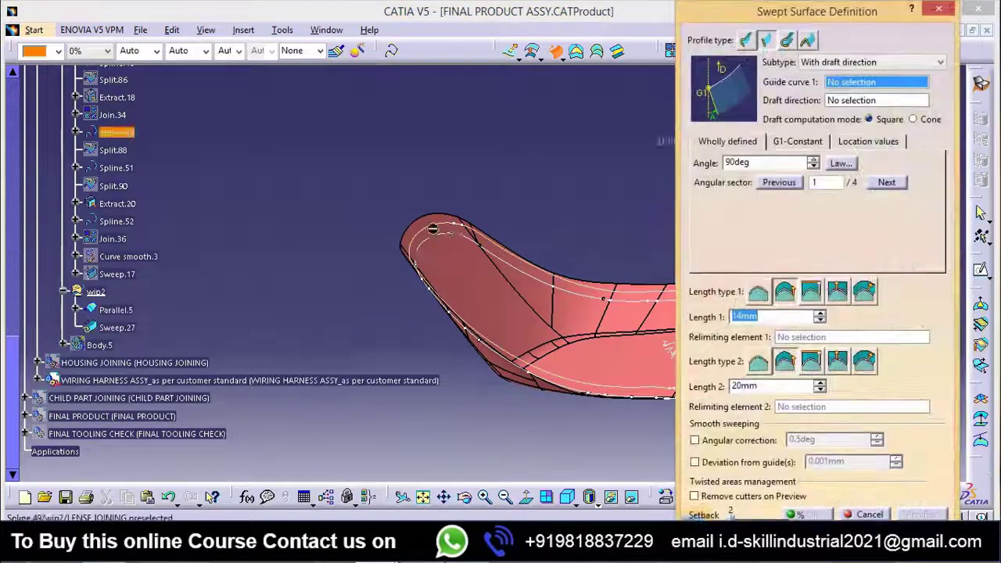
{"action": "middle_click_drag", "start_coordinate": [548, 235], "coordinate": [547, 344]}
{"action": "left_click", "coordinate": [390, 260]}
{"action": "left_click", "coordinate": [614, 331]}
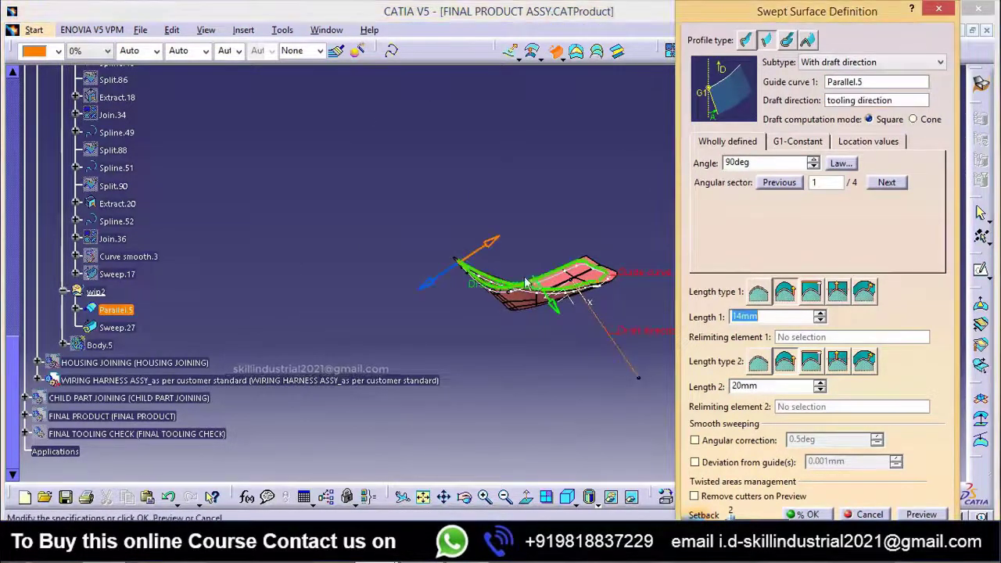
Step: Preview the drafted sweep with a 90° angle, length 1 of 14 mm and length 2 of 20 mm
{"action": "middle_click_drag", "start_coordinate": [614, 332], "coordinate": [469, 352]}
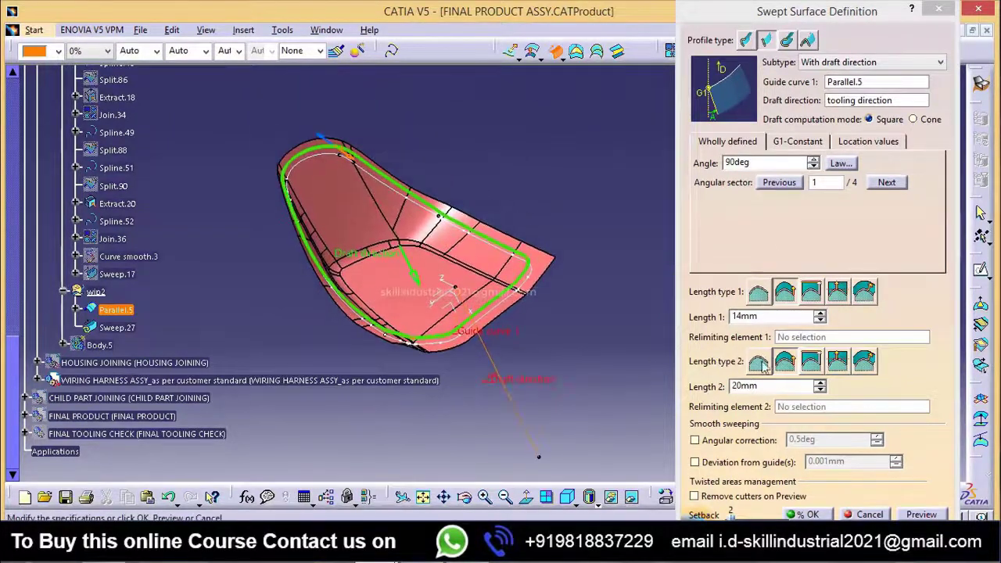
{"action": "left_click_drag", "start_coordinate": [756, 164], "coordinate": [688, 165]}
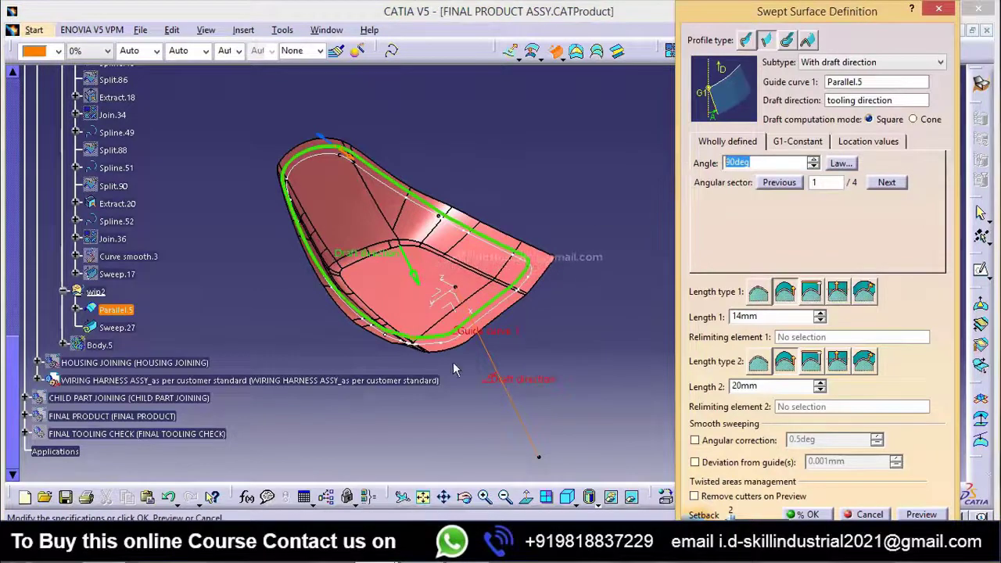
{"action": "middle_click_drag", "start_coordinate": [414, 360], "coordinate": [419, 342]}
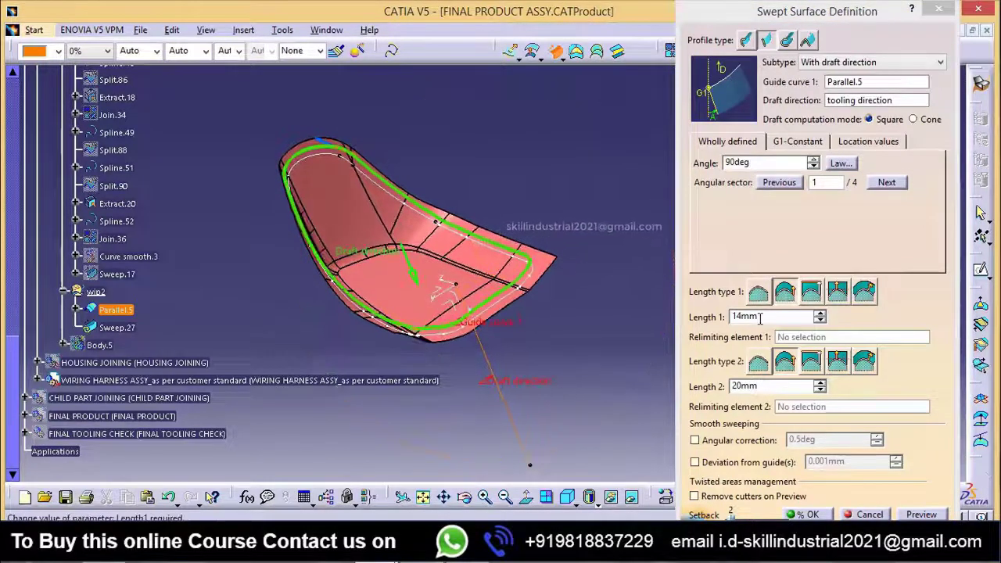
{"action": "double_click", "coordinate": [759, 317]}
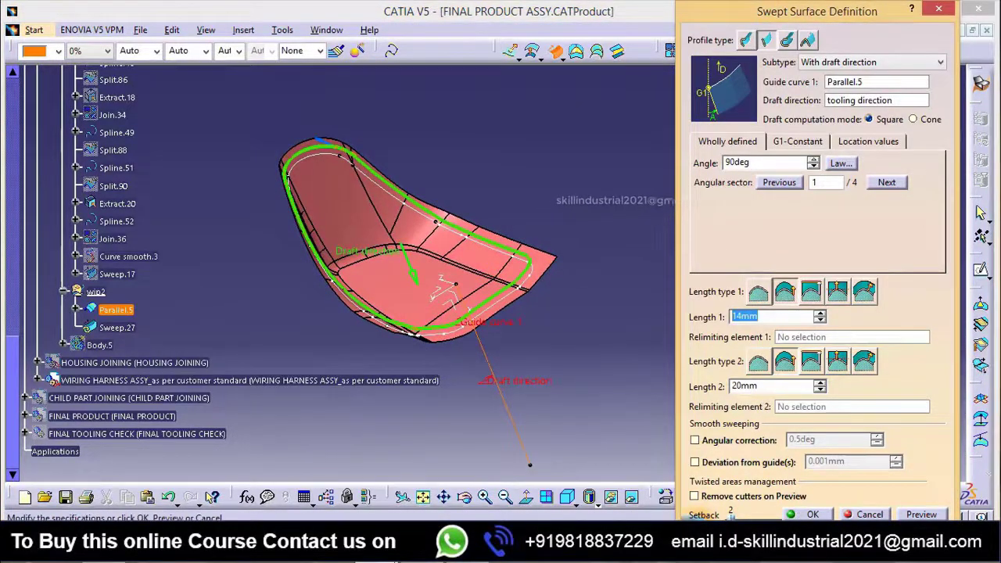
{"action": "left_click", "coordinate": [928, 516]}
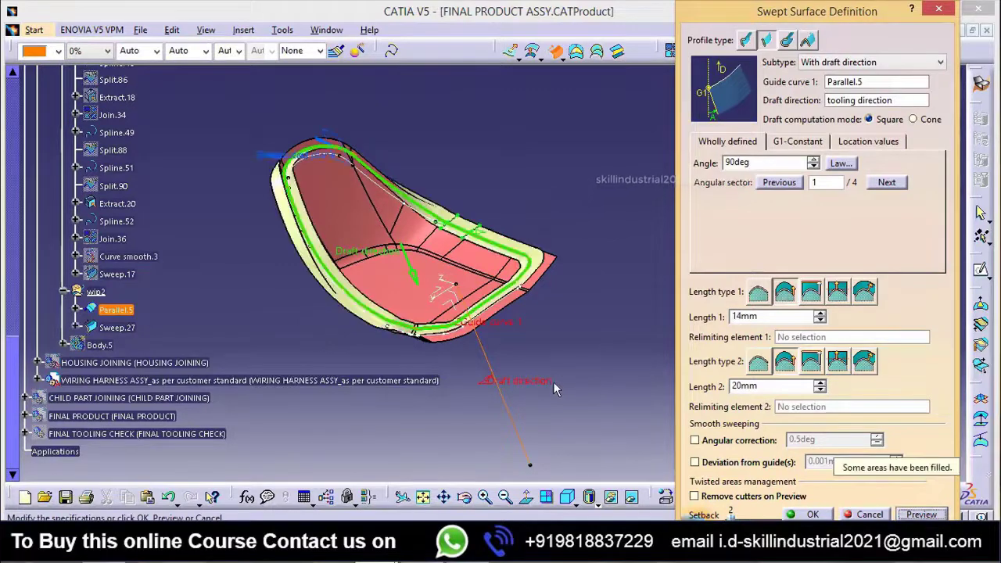
Step: Examine the sweep preview around the rim, checking the twisted areas and cutters at the corners
{"action": "middle_click_drag", "start_coordinate": [528, 391], "coordinate": [472, 317]}
{"action": "middle_click_drag", "start_coordinate": [442, 348], "coordinate": [474, 248]}
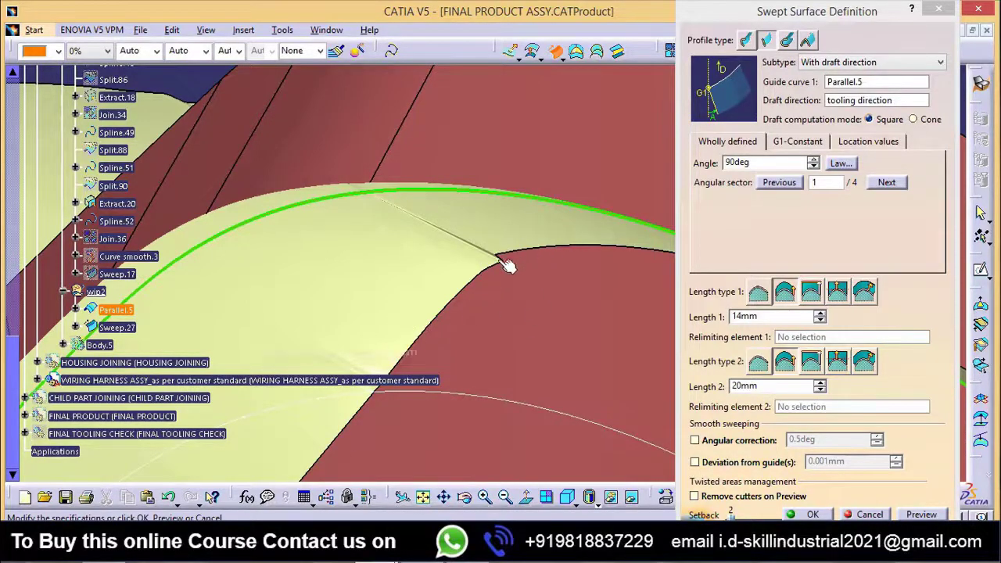
{"action": "middle_click_drag", "start_coordinate": [468, 260], "coordinate": [582, 451]}
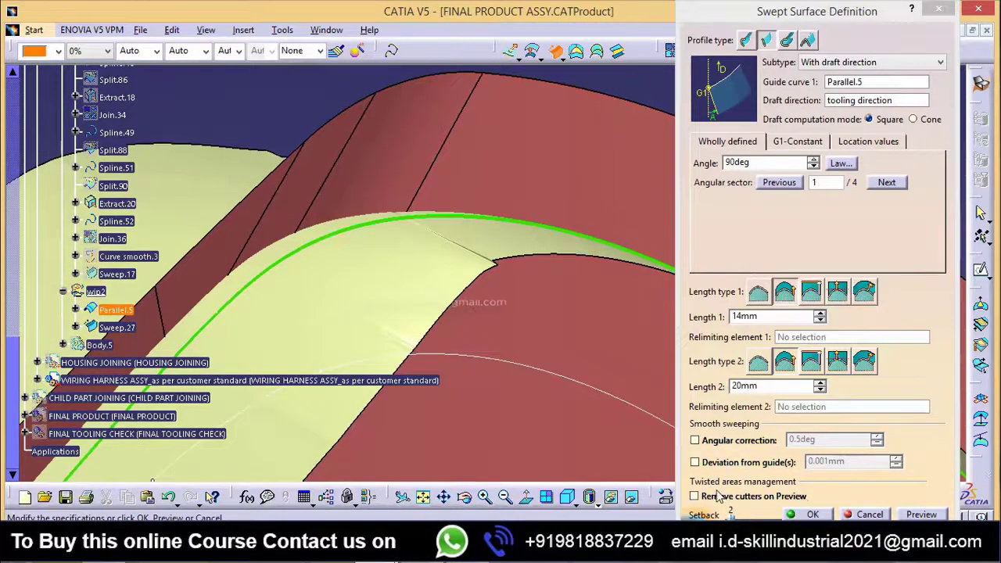
{"action": "middle_click_drag", "start_coordinate": [512, 373], "coordinate": [456, 235]}
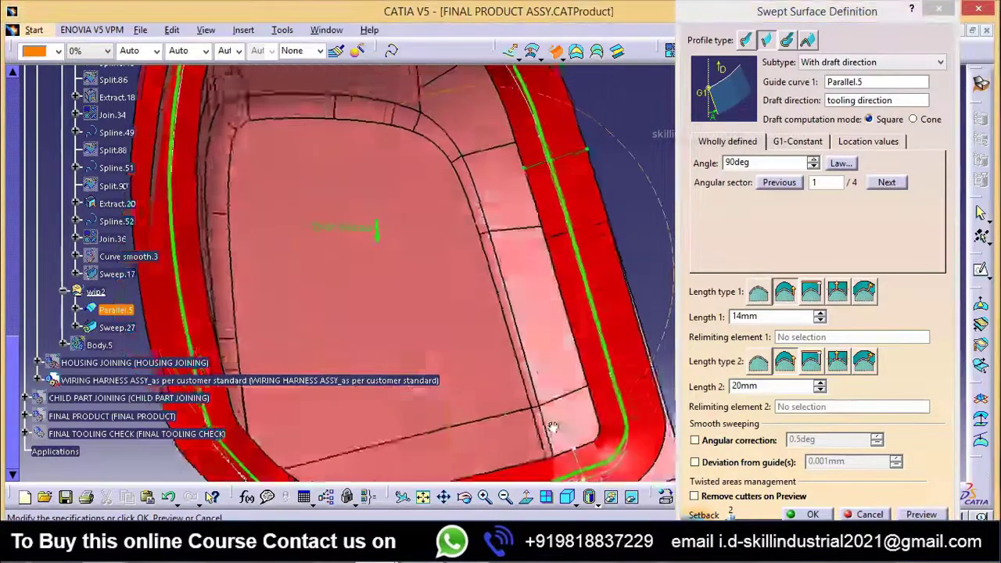
{"action": "middle_click_drag", "start_coordinate": [555, 431], "coordinate": [466, 374]}
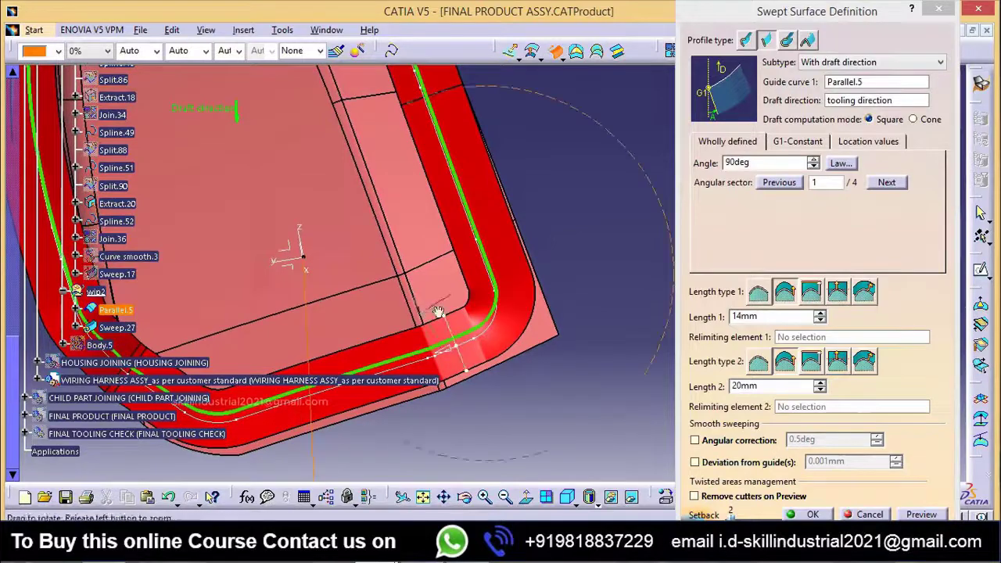
{"action": "middle_click_drag", "start_coordinate": [430, 313], "coordinate": [563, 230]}
{"action": "scroll", "coordinate": [525, 335], "scroll_direction": "up", "scroll_amount": 1}
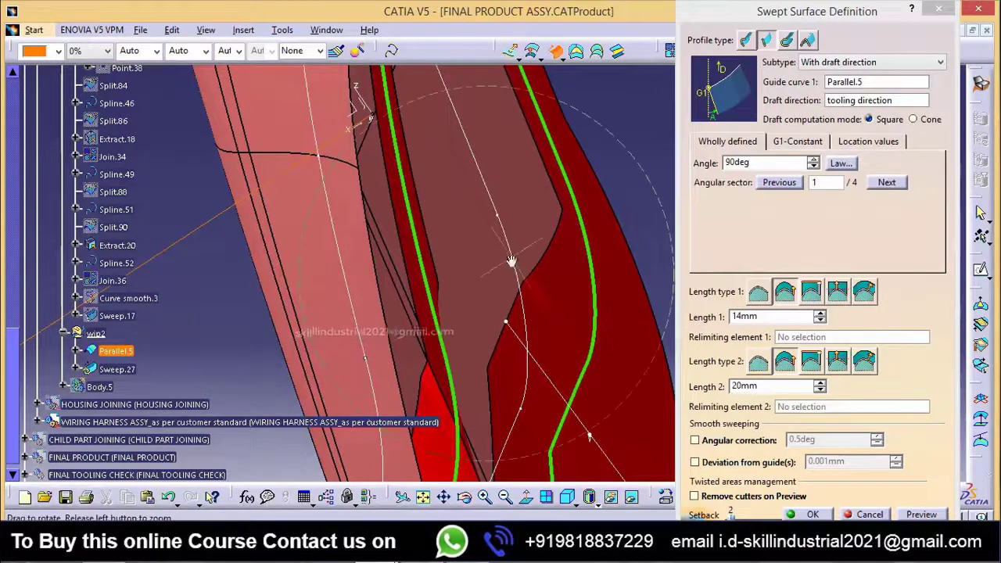
{"action": "middle_click_drag", "start_coordinate": [516, 261], "coordinate": [440, 151]}
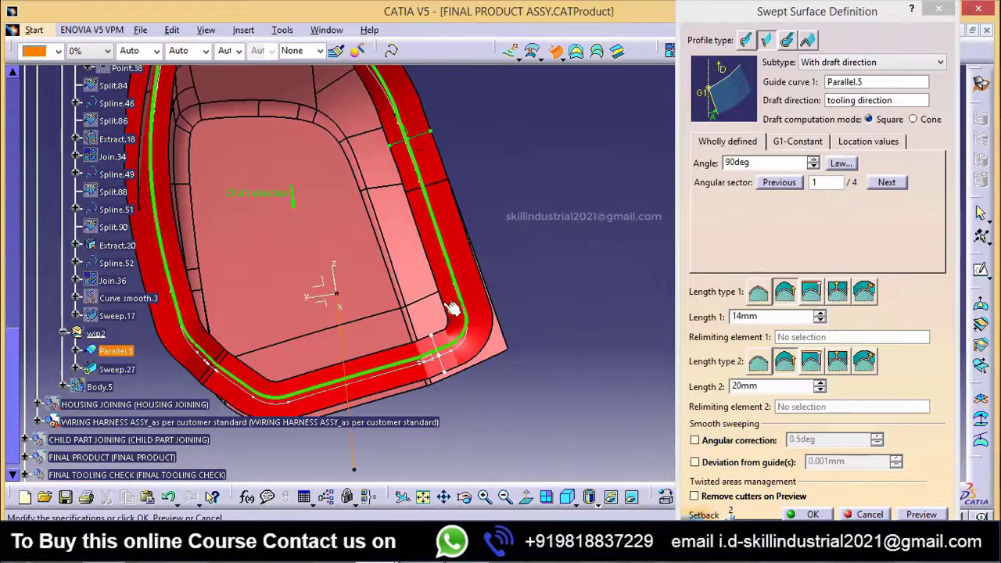
Step: Move the twisted-area cutters to either side of the sharp corner and create the swept surface
{"action": "middle_click_drag", "start_coordinate": [429, 330], "coordinate": [427, 88]}
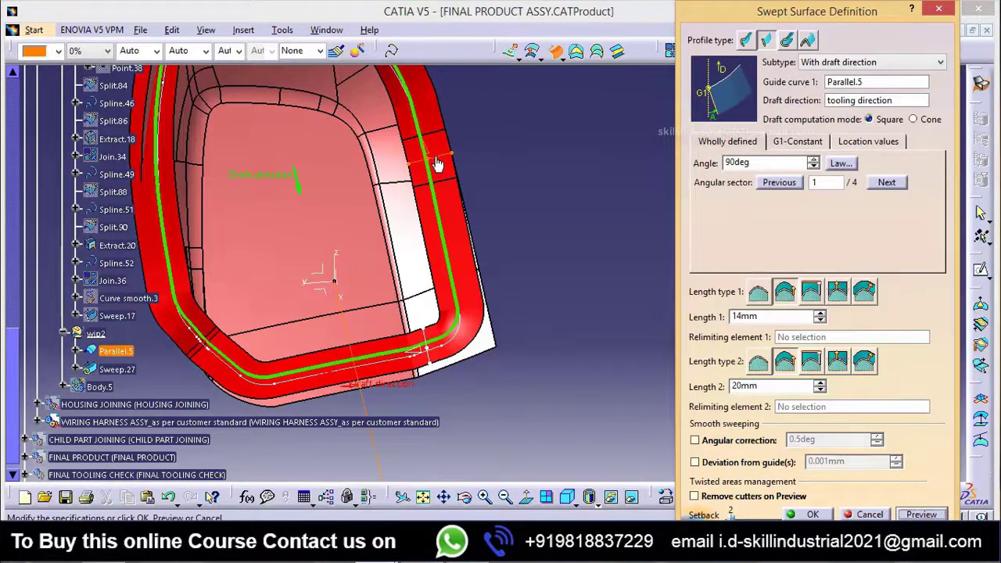
{"action": "middle_click_drag", "start_coordinate": [435, 159], "coordinate": [435, 161]}
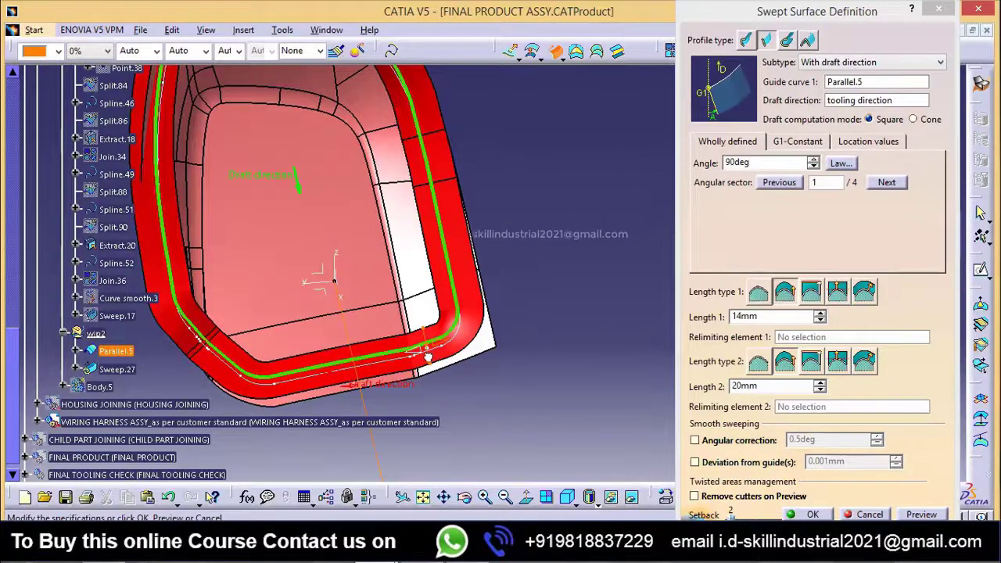
{"action": "middle_click_drag", "start_coordinate": [420, 356], "coordinate": [384, 319]}
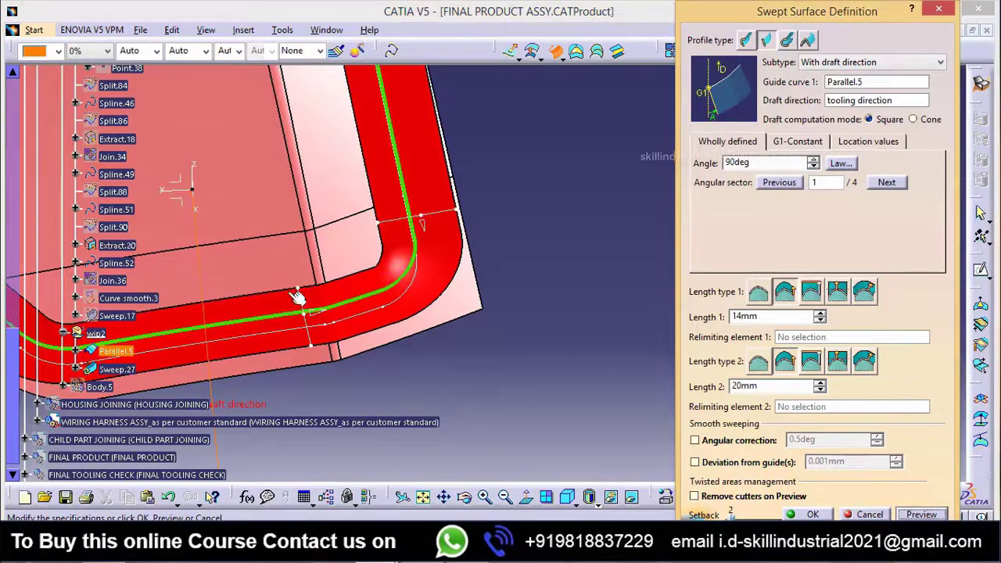
{"action": "middle_click_drag", "start_coordinate": [319, 319], "coordinate": [428, 390]}
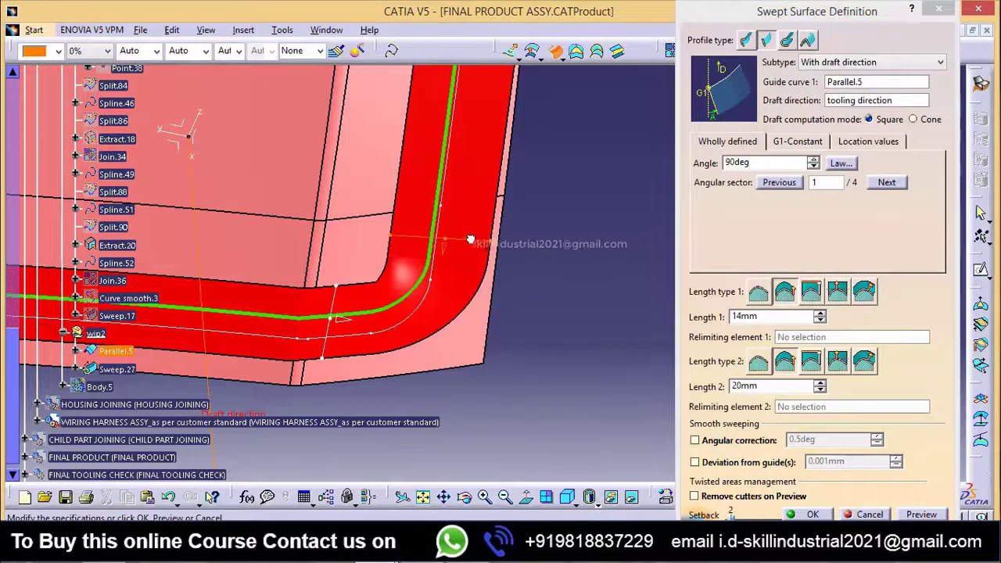
{"action": "middle_click_drag", "start_coordinate": [344, 289], "coordinate": [464, 234]}
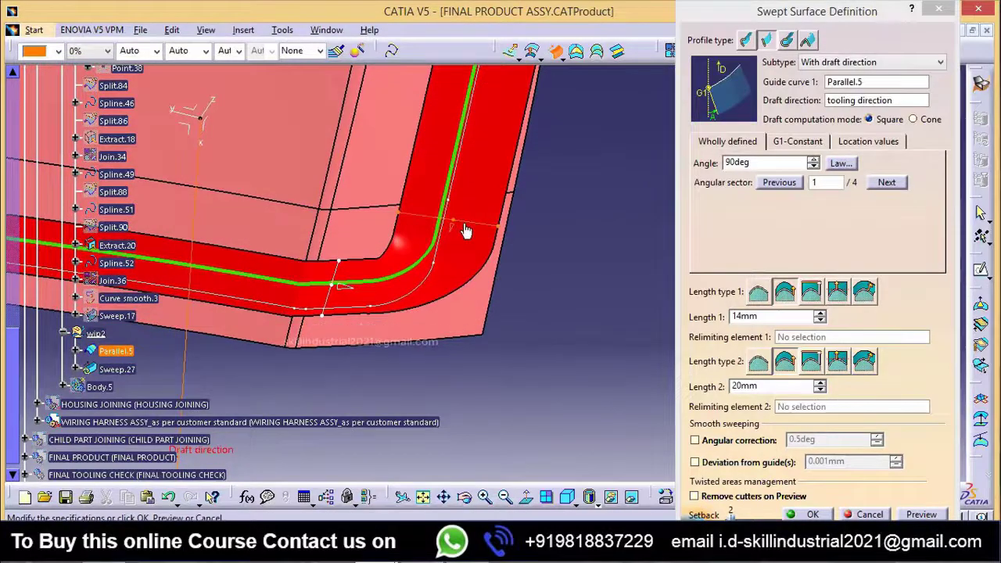
{"action": "middle_click_drag", "start_coordinate": [552, 226], "coordinate": [477, 519]}
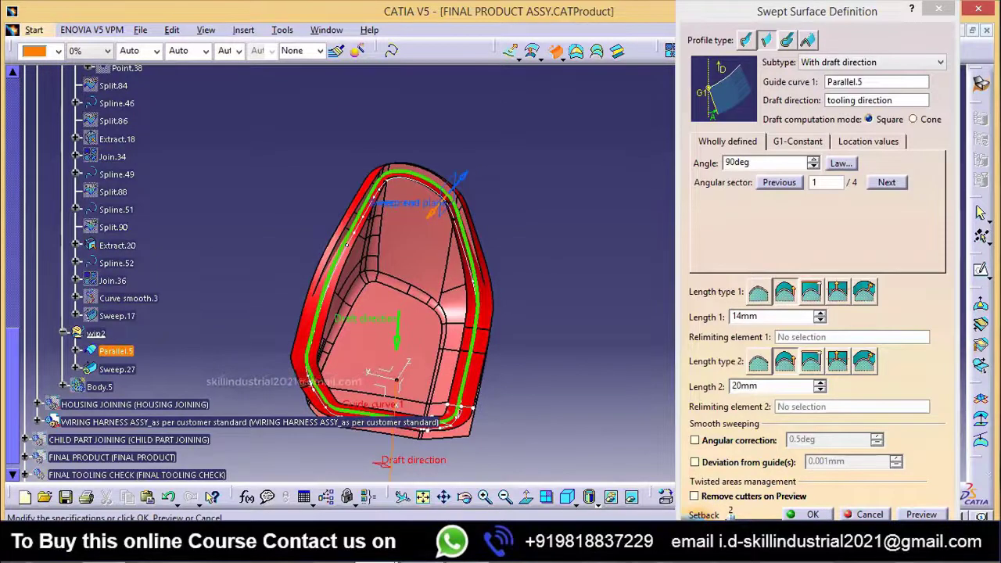
{"action": "left_click", "coordinate": [813, 515]}
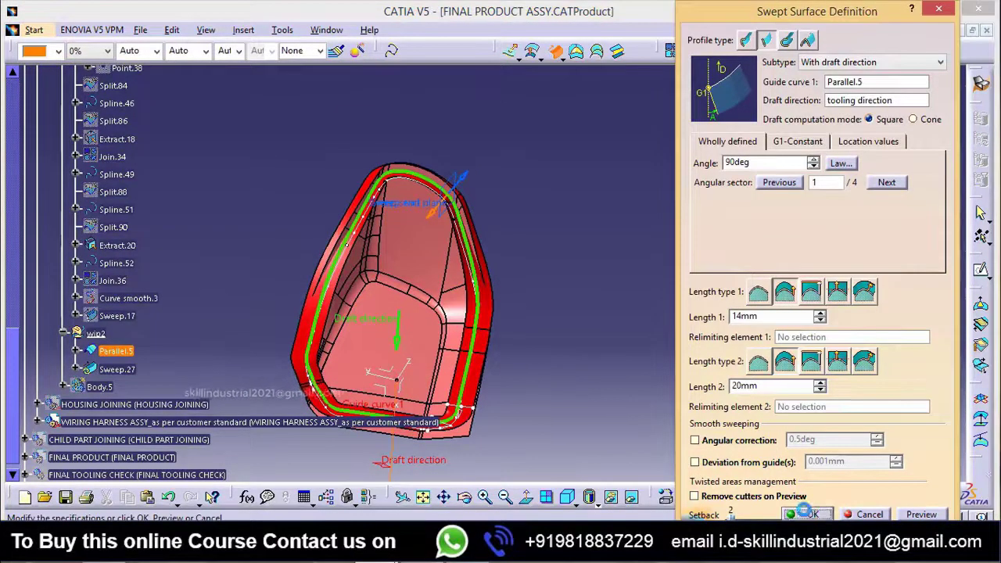
Step: Examine the finished swept surface along the rim, especially the filled corner patch and its boundary edges
{"action": "middle_click_drag", "start_coordinate": [455, 284], "coordinate": [447, 146]}
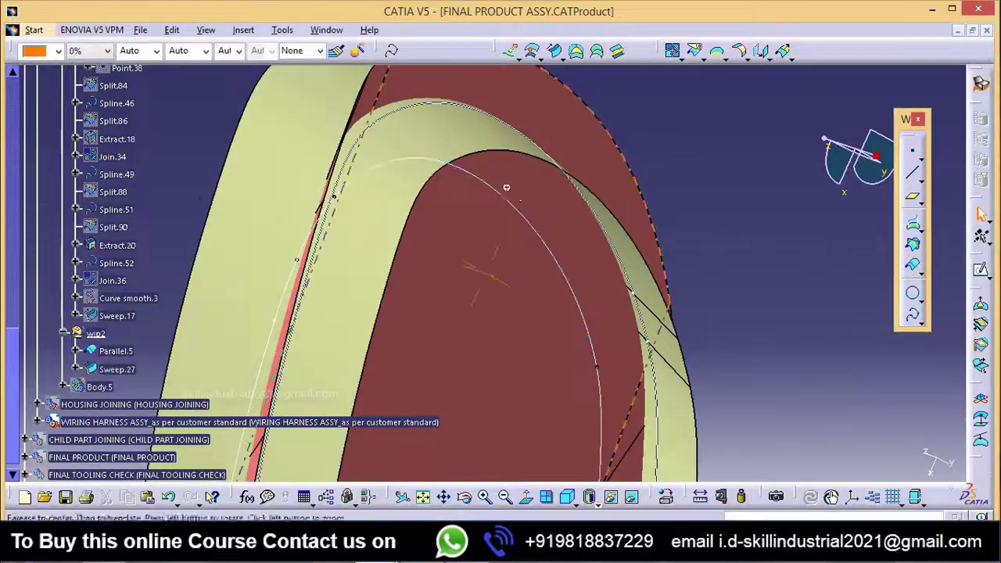
{"action": "middle_click_drag", "start_coordinate": [505, 187], "coordinate": [474, 193]}
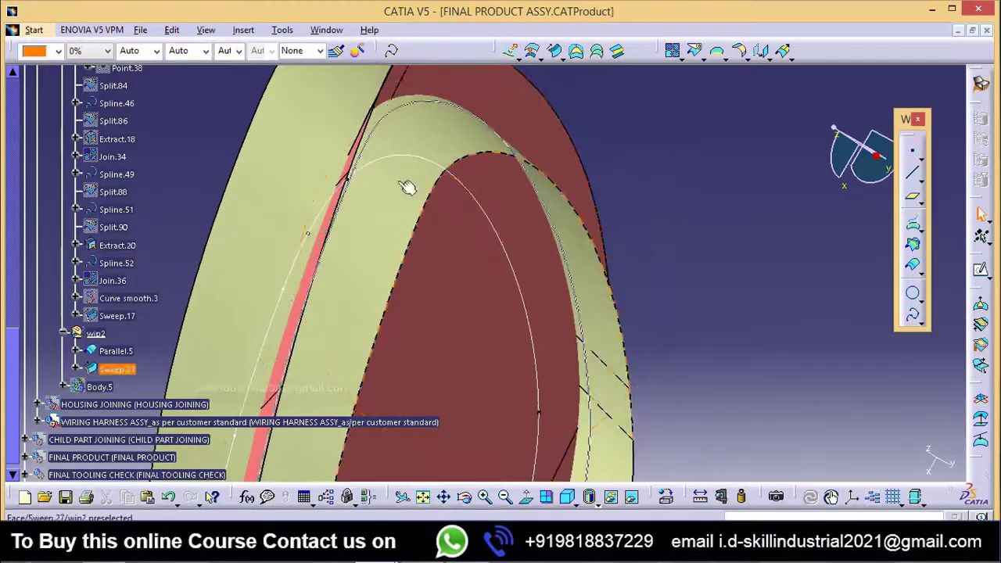
{"action": "mouse_move", "coordinate": [476, 195]}
{"action": "middle_mouse_down"}
{"action": "mouse_move", "coordinate": [394, 264]}
{"action": "mouse_move", "coordinate": [419, 369]}
{"action": "mouse_move", "coordinate": [523, 337]}
{"action": "mouse_move", "coordinate": [411, 351]}
{"action": "mouse_move", "coordinate": [539, 146]}
{"action": "mouse_move", "coordinate": [469, 313]}
{"action": "mouse_move", "coordinate": [494, 402]}
{"action": "mouse_move", "coordinate": [564, 355]}
{"action": "mouse_move", "coordinate": [497, 422]}
{"action": "middle_mouse_up"}
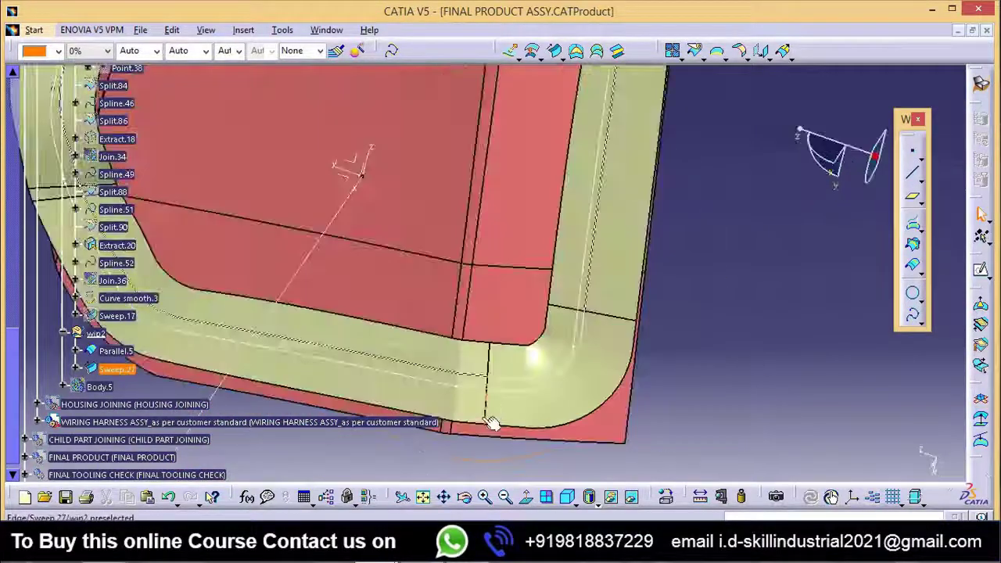
{"action": "left_click", "coordinate": [523, 359]}
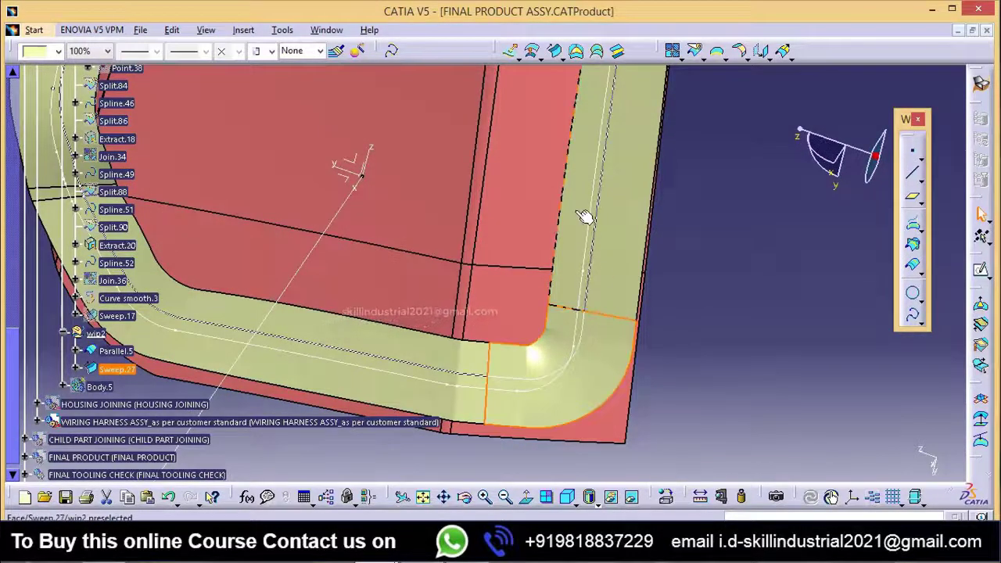
{"action": "middle_click_drag", "start_coordinate": [522, 360], "coordinate": [476, 330]}
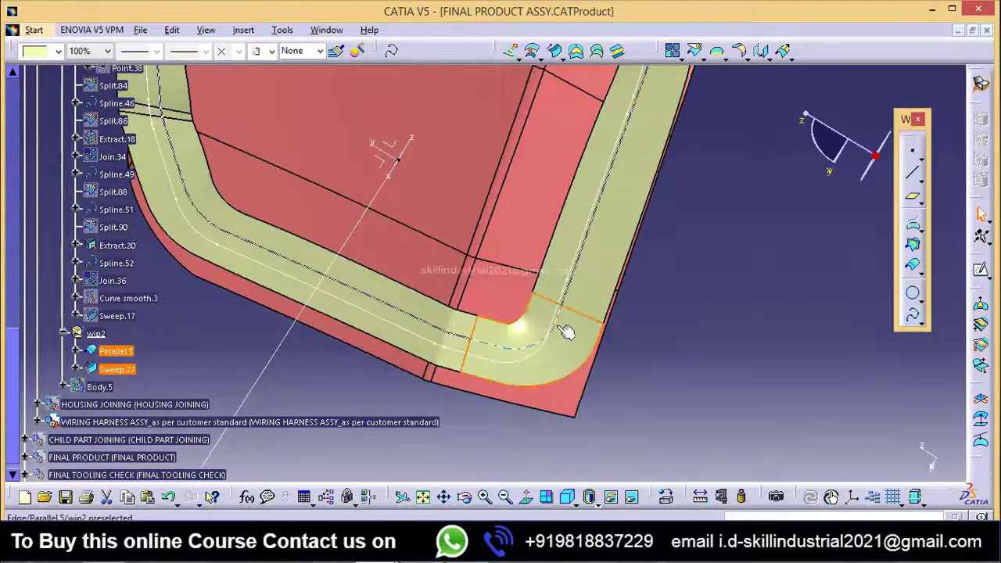
{"action": "scroll", "coordinate": [563, 300], "scroll_direction": "down", "scroll_amount": 1}
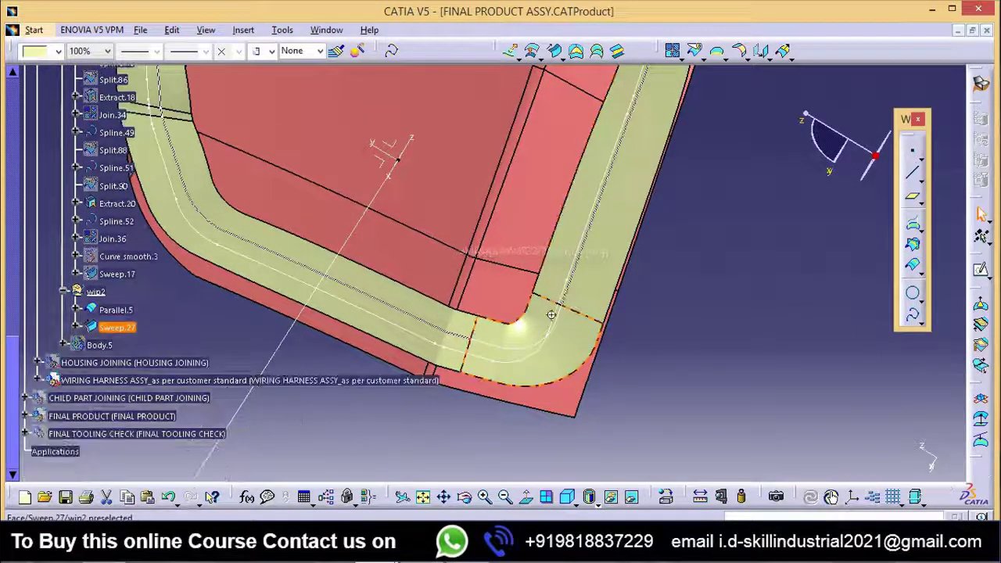
{"action": "middle_click_drag", "start_coordinate": [550, 315], "coordinate": [551, 360]}
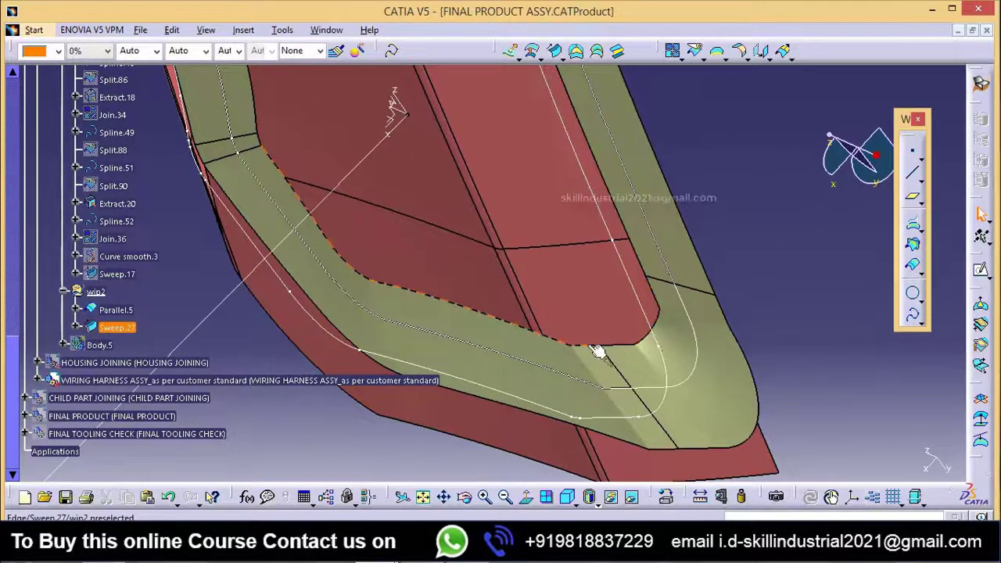
{"action": "middle_click_drag", "start_coordinate": [663, 339], "coordinate": [626, 278]}
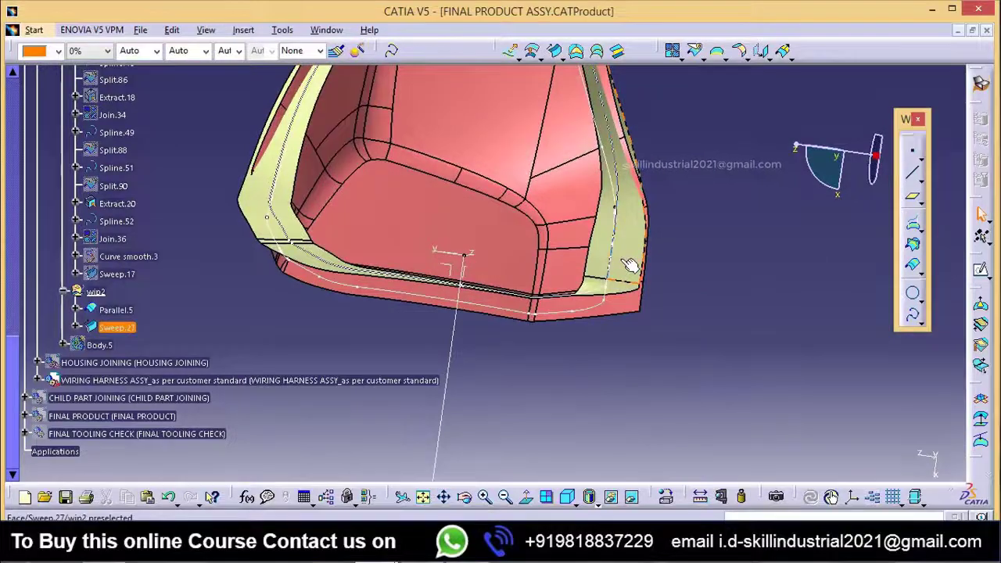
{"action": "middle_click_drag", "start_coordinate": [440, 308], "coordinate": [573, 318]}
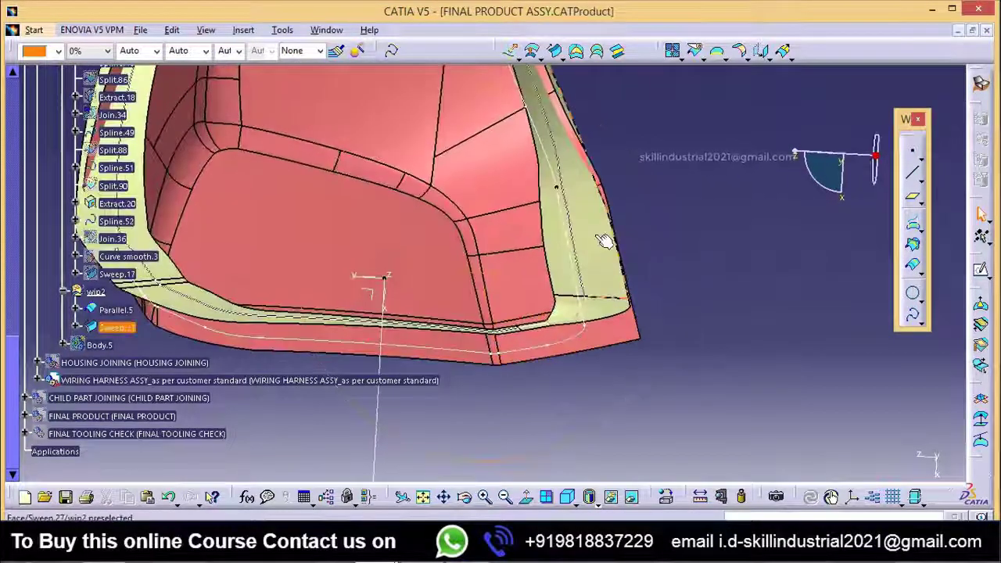
{"action": "middle_click_drag", "start_coordinate": [534, 282], "coordinate": [583, 307]}
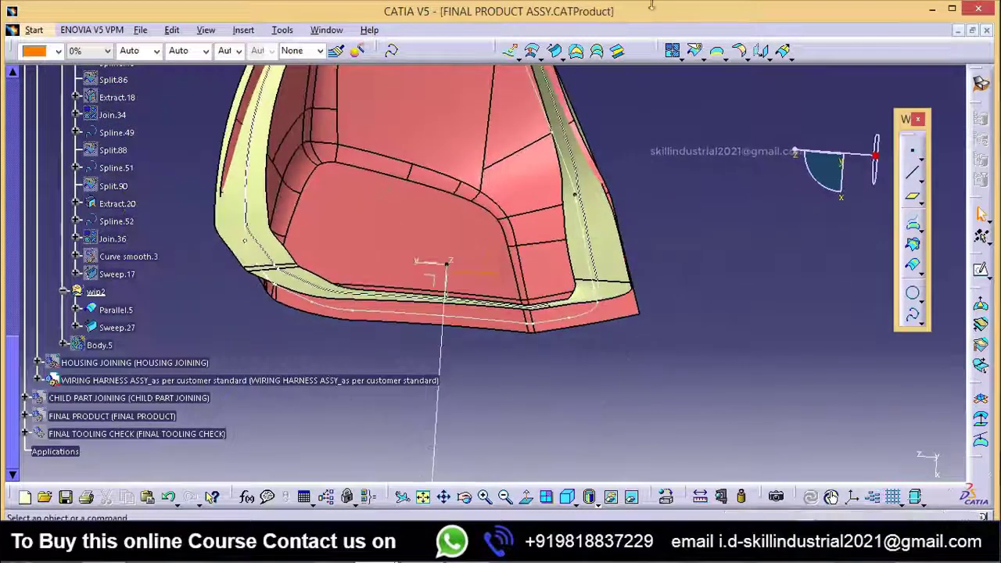
{"action": "mouse_move", "coordinate": [536, 362]}
{"action": "middle_mouse_down"}
{"action": "mouse_move", "coordinate": [514, 351]}
{"action": "mouse_move", "coordinate": [523, 329]}
{"action": "mouse_move", "coordinate": [537, 364]}
{"action": "mouse_move", "coordinate": [459, 352]}
{"action": "mouse_move", "coordinate": [525, 350]}
{"action": "mouse_move", "coordinate": [532, 320]}
{"action": "mouse_move", "coordinate": [551, 301]}
{"action": "mouse_move", "coordinate": [526, 377]}
{"action": "mouse_move", "coordinate": [498, 358]}
{"action": "mouse_move", "coordinate": [509, 348]}
{"action": "mouse_move", "coordinate": [518, 362]}
{"action": "middle_mouse_up"}
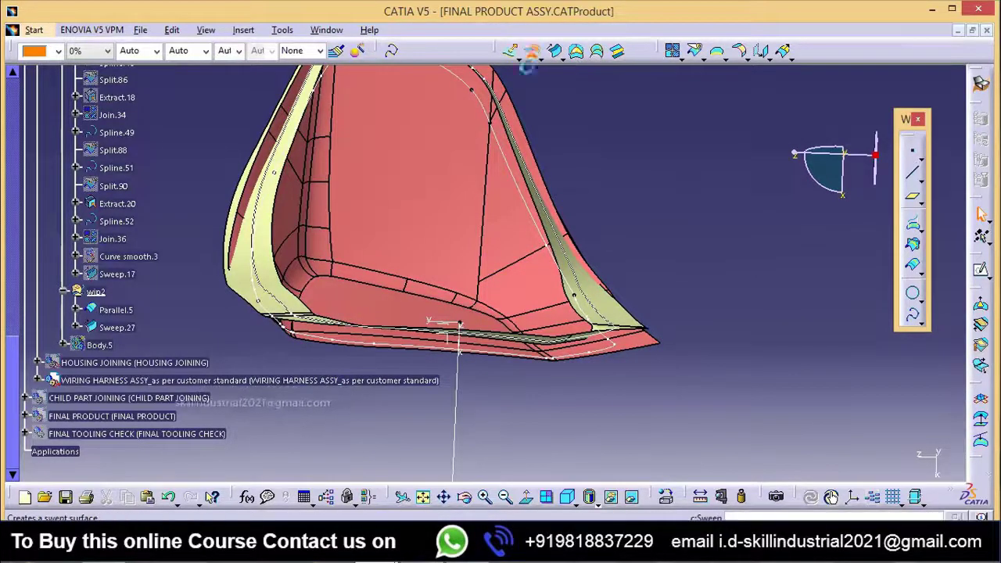
Step: Offset the new swept surface by 1.5 mm in the reversed direction, accepting the offset without its erroneous sub-elements
{"action": "left_click", "coordinate": [533, 52]}
{"action": "middle_click_drag", "start_coordinate": [575, 288], "coordinate": [531, 287]}
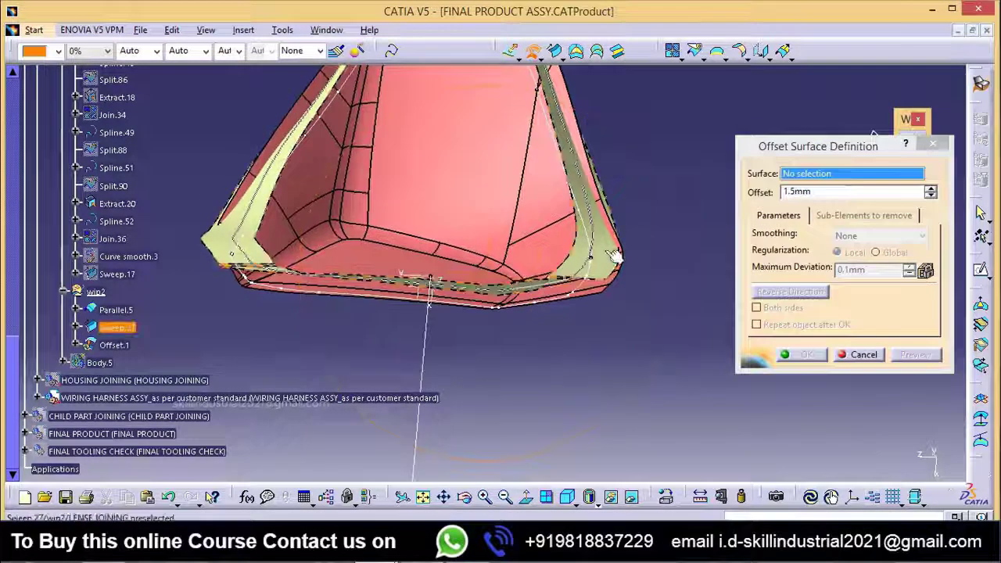
{"action": "left_click", "coordinate": [614, 257]}
{"action": "middle_click_drag", "start_coordinate": [454, 335], "coordinate": [540, 301]}
{"action": "left_click", "coordinate": [806, 294]}
{"action": "left_click", "coordinate": [806, 354]}
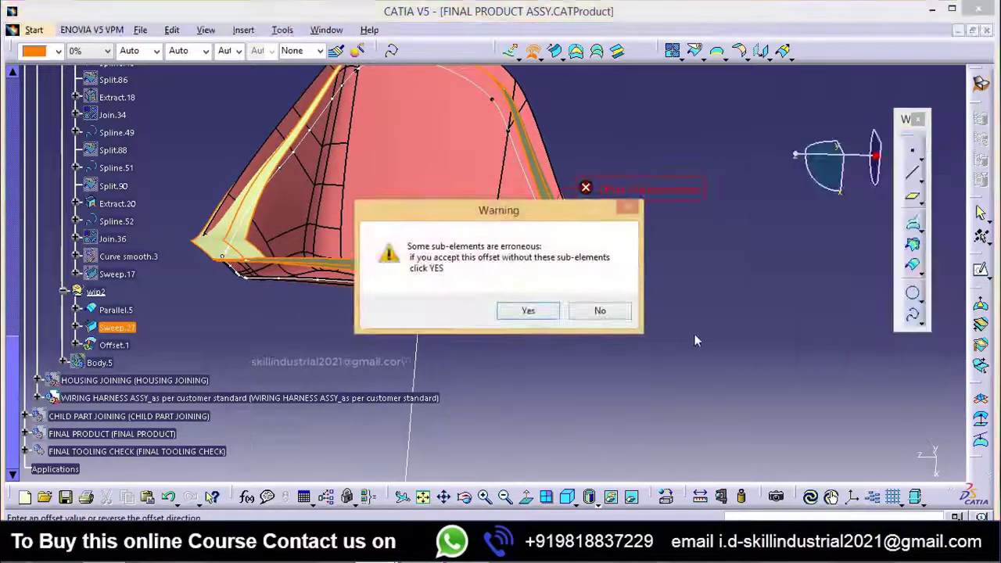
{"action": "left_click", "coordinate": [527, 311]}
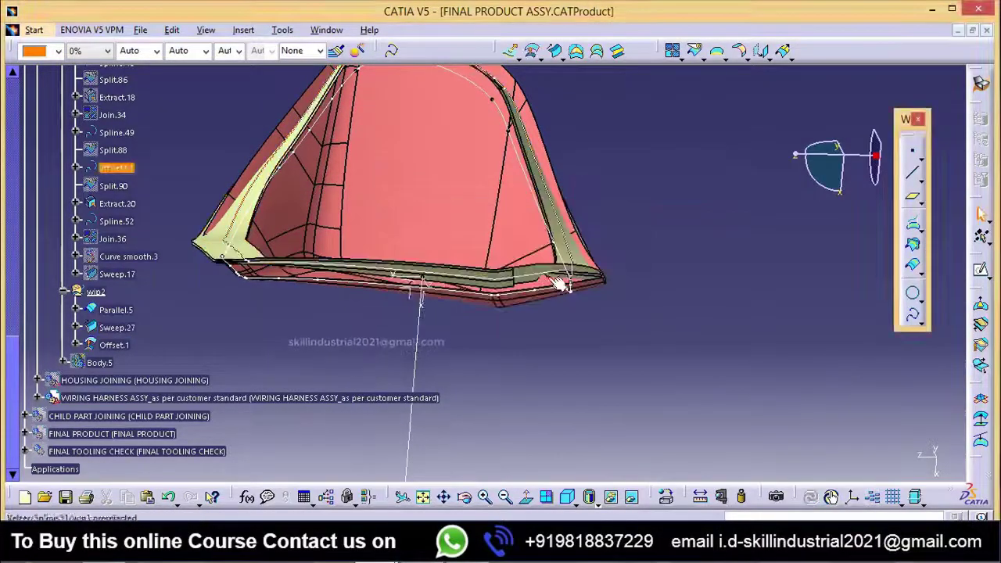
{"action": "middle_click_drag", "start_coordinate": [548, 361], "coordinate": [539, 386]}
{"action": "mouse_move", "coordinate": [552, 286]}
{"action": "middle_mouse_down"}
{"action": "mouse_move", "coordinate": [547, 319]}
{"action": "mouse_move", "coordinate": [551, 286]}
{"action": "middle_mouse_up"}
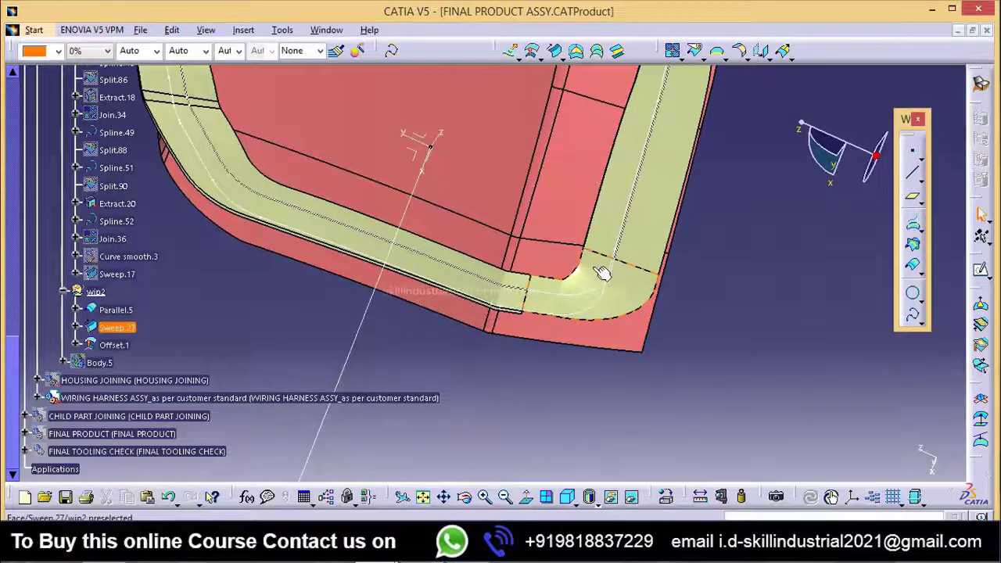